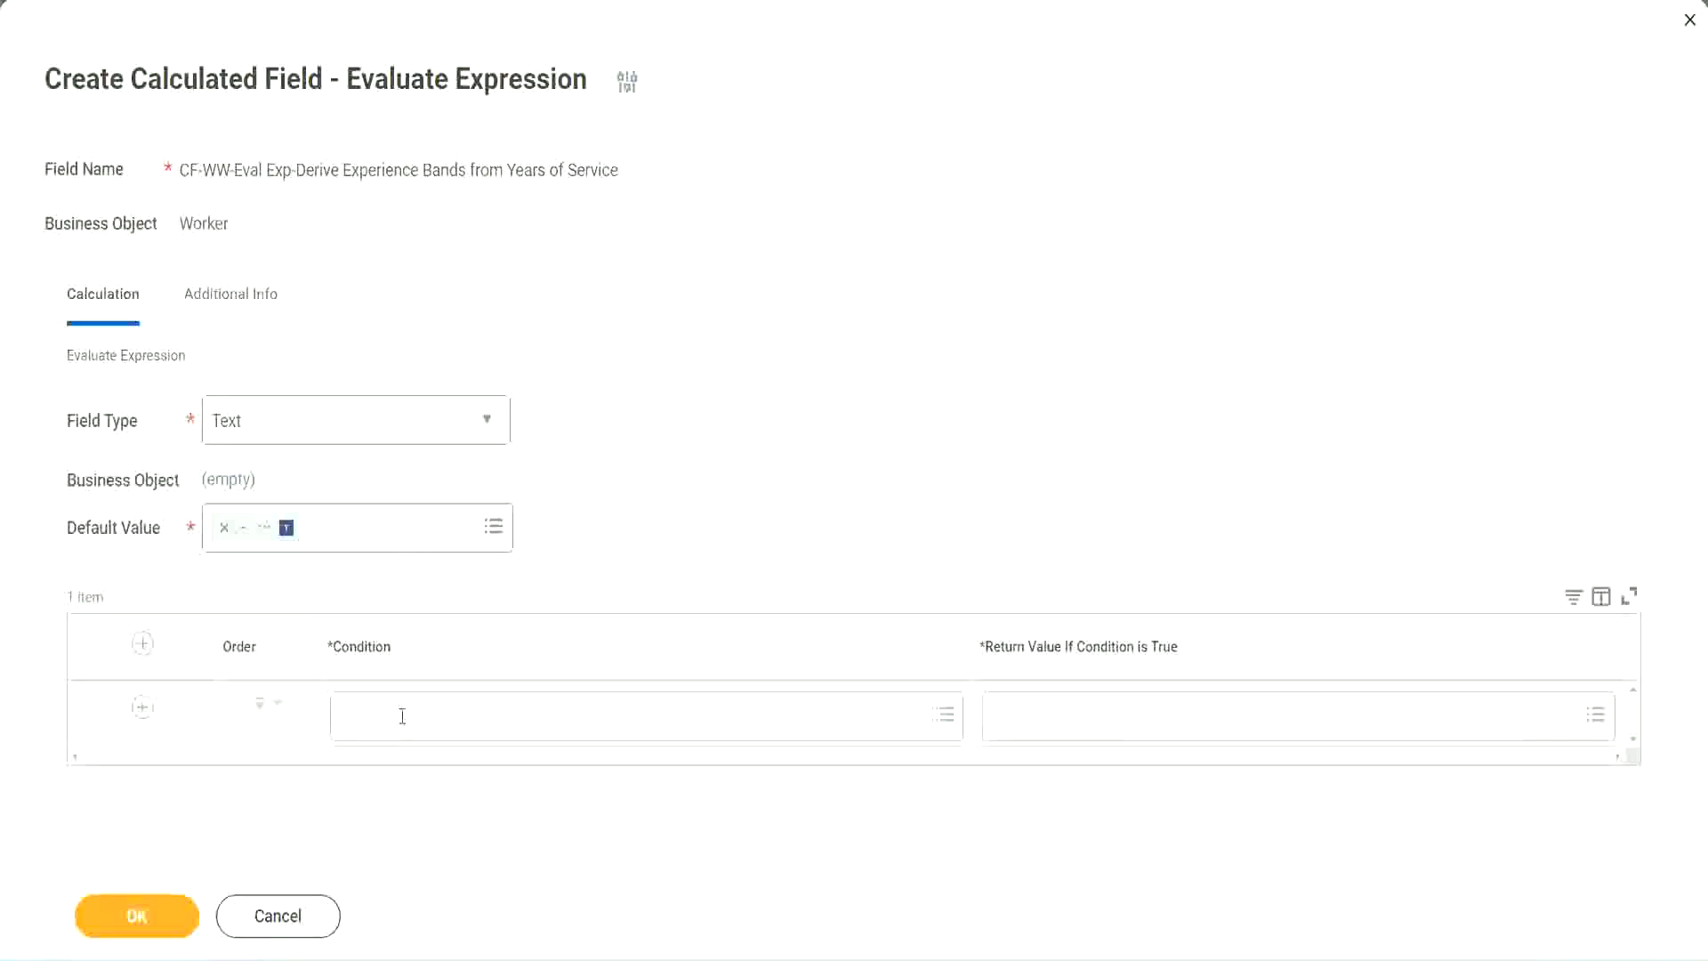
Copy the Field 1 name from the Notepad++ notes and set CF-WW-TF-Length of Service between 0 and 7 years as the first row's condition.
left_click(402, 718)
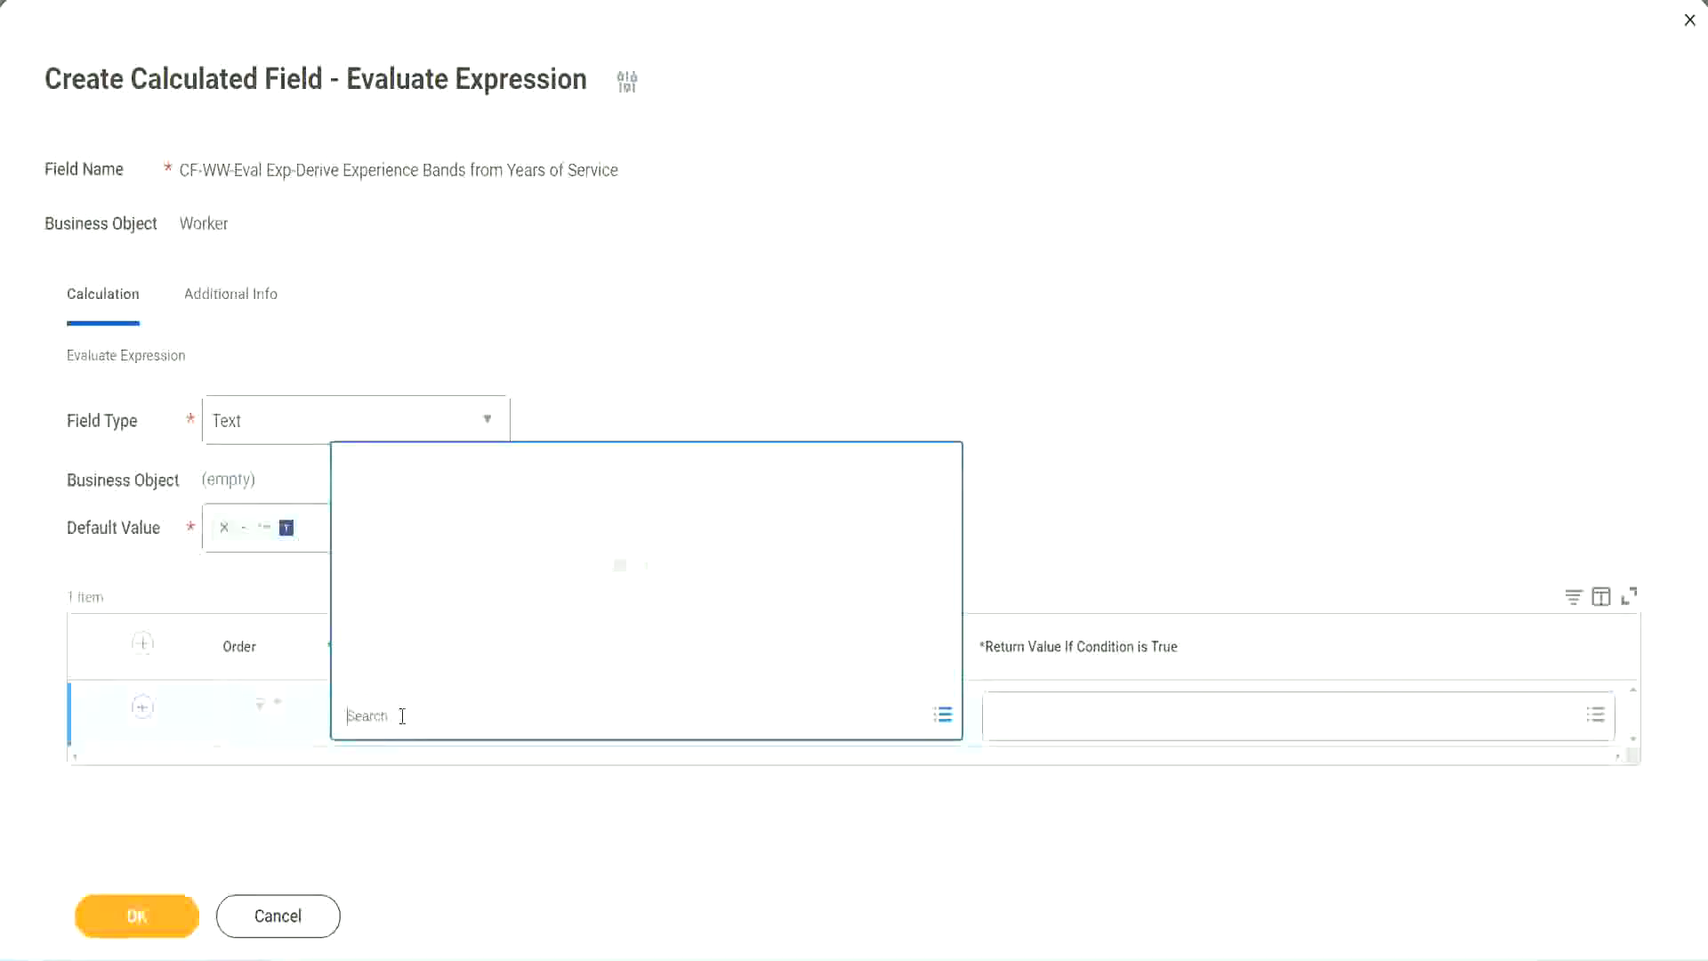
left_click(656, 405)
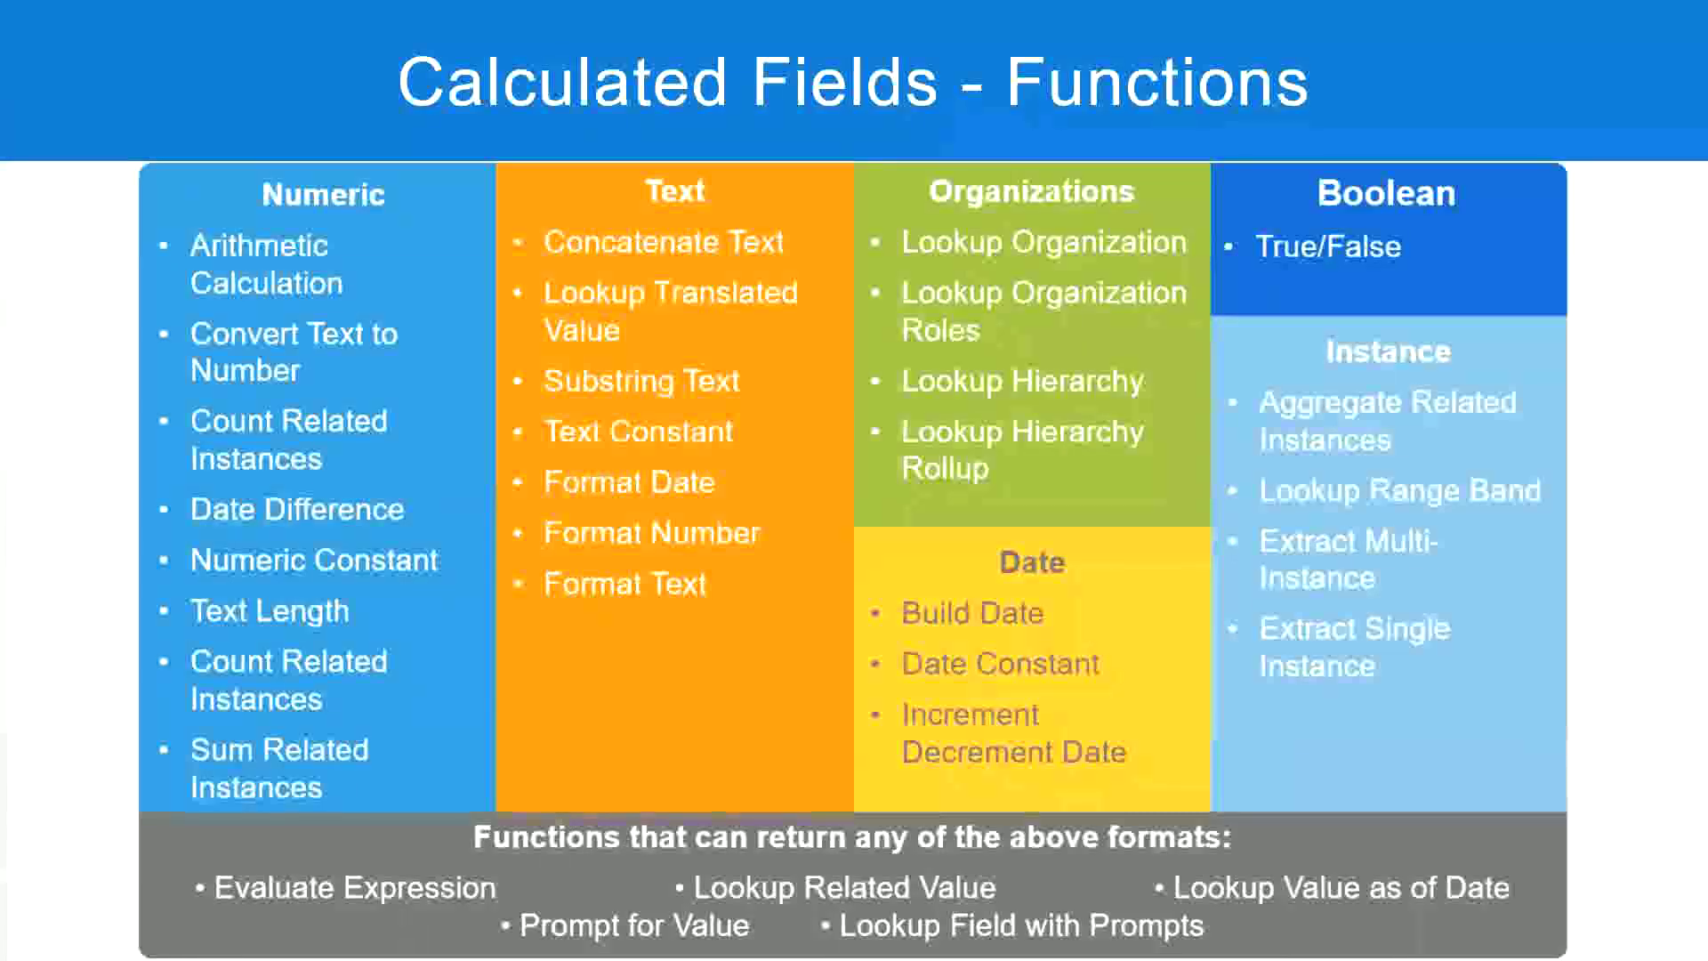
key("alt+Tab")
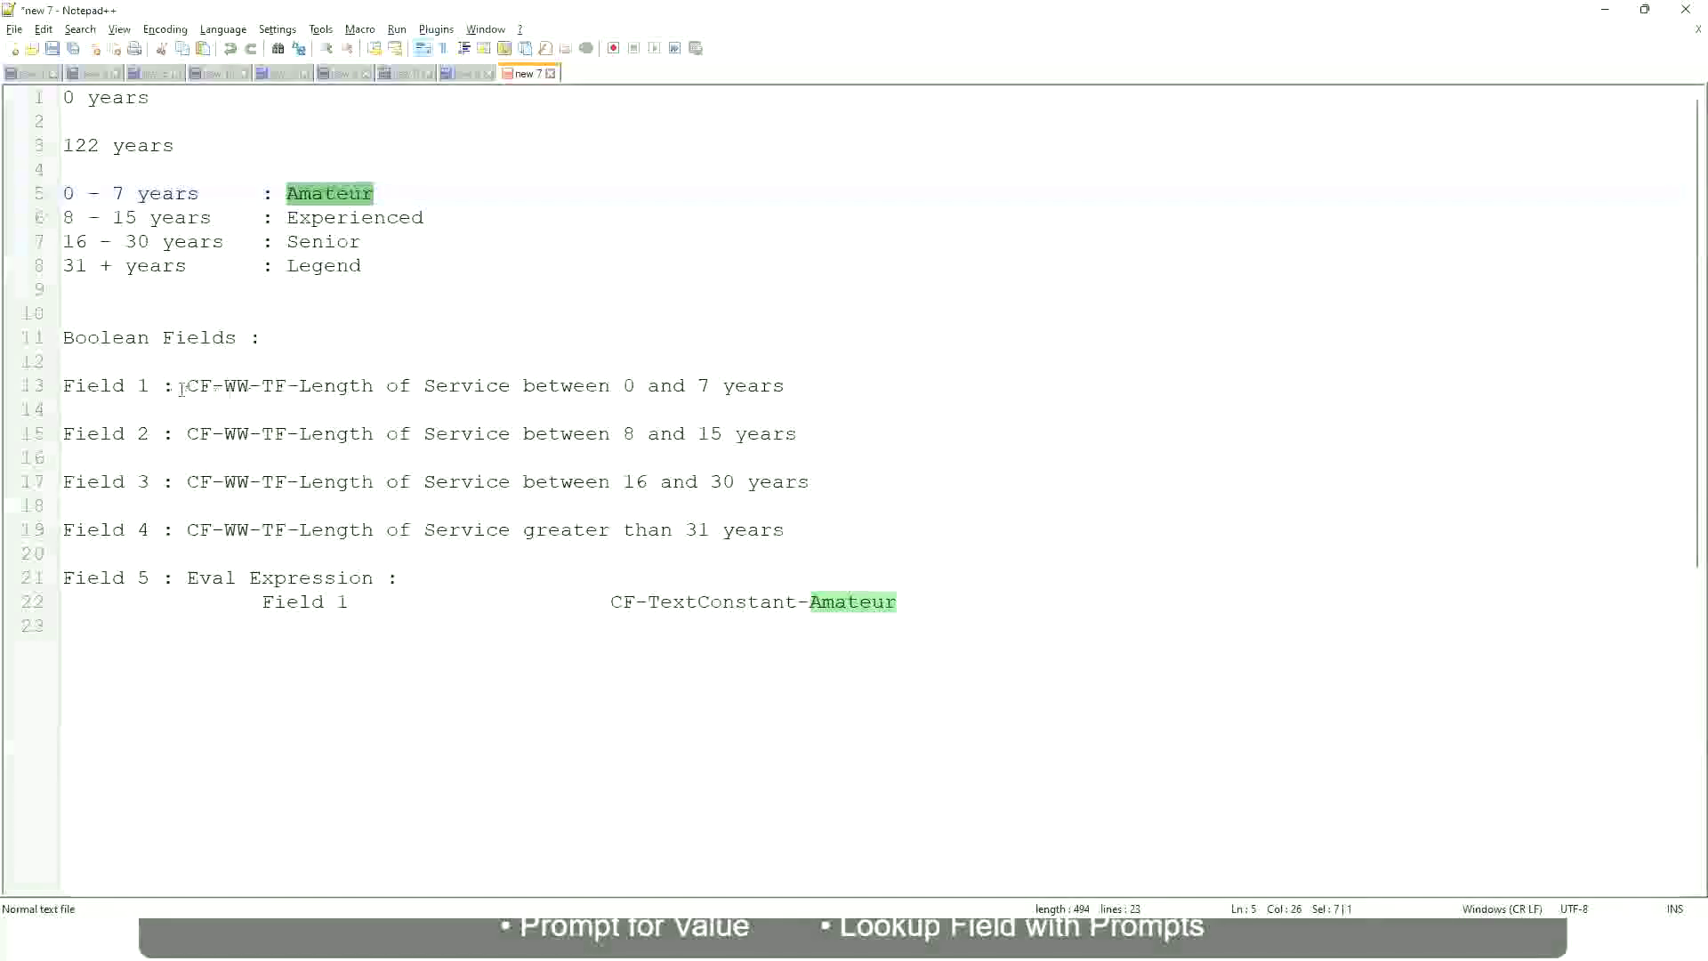
left_click_drag(188, 385, 786, 393)
key("ctrl+c")
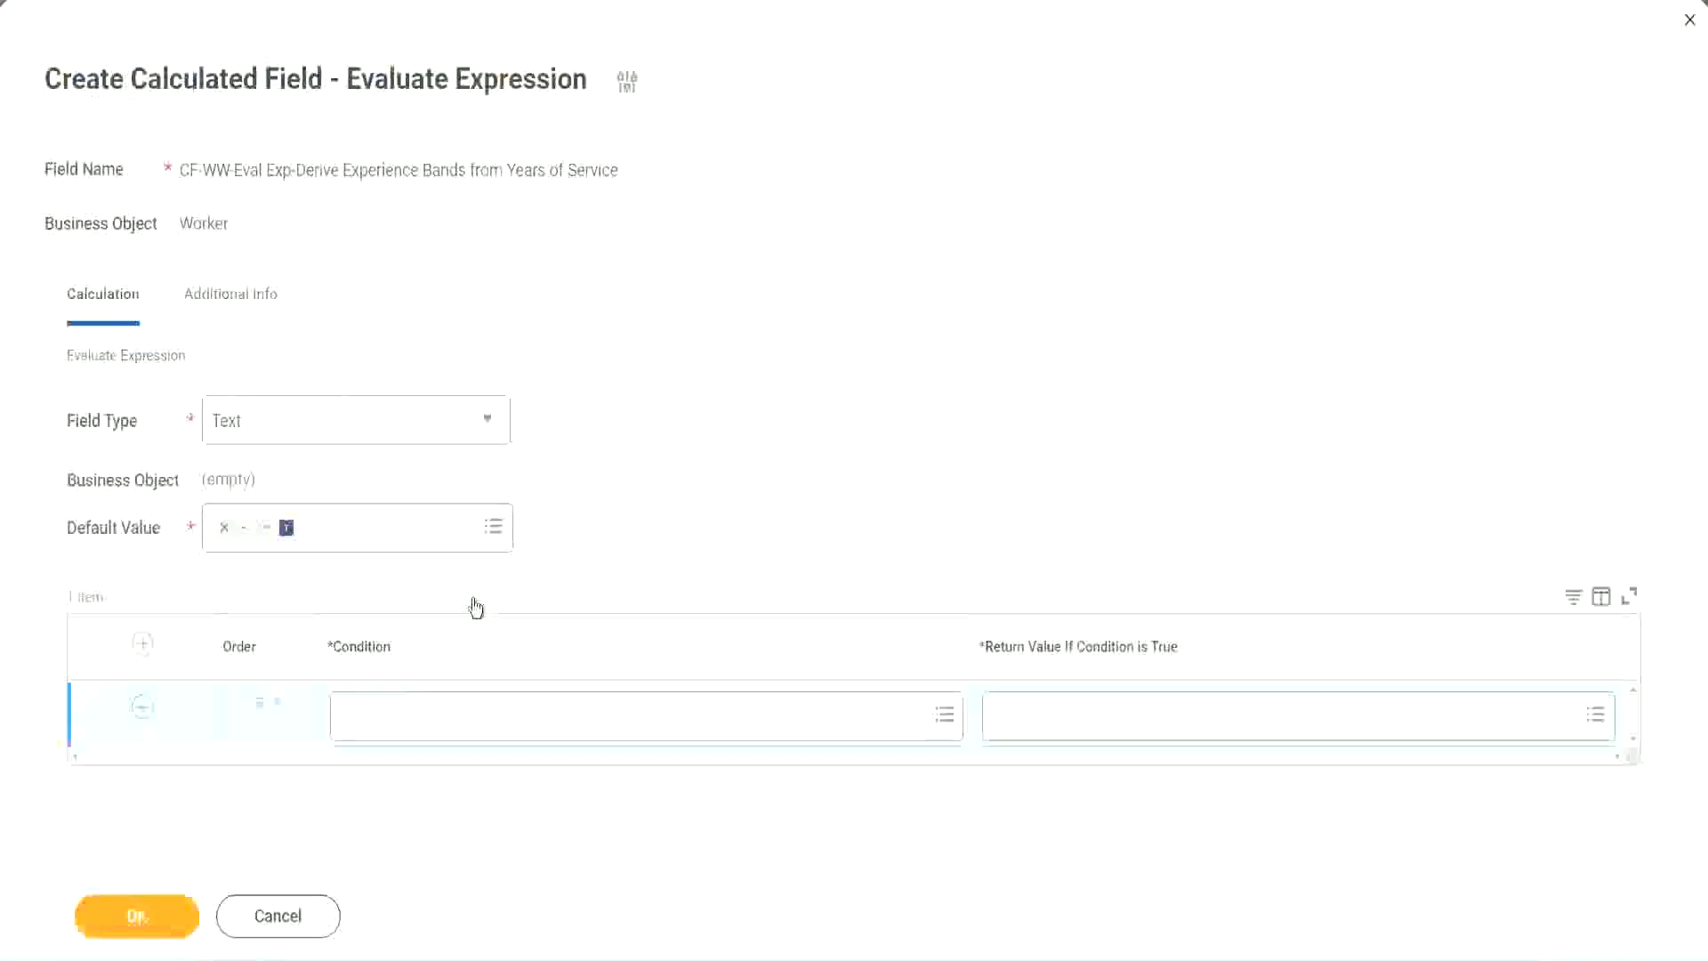
left_click(435, 722)
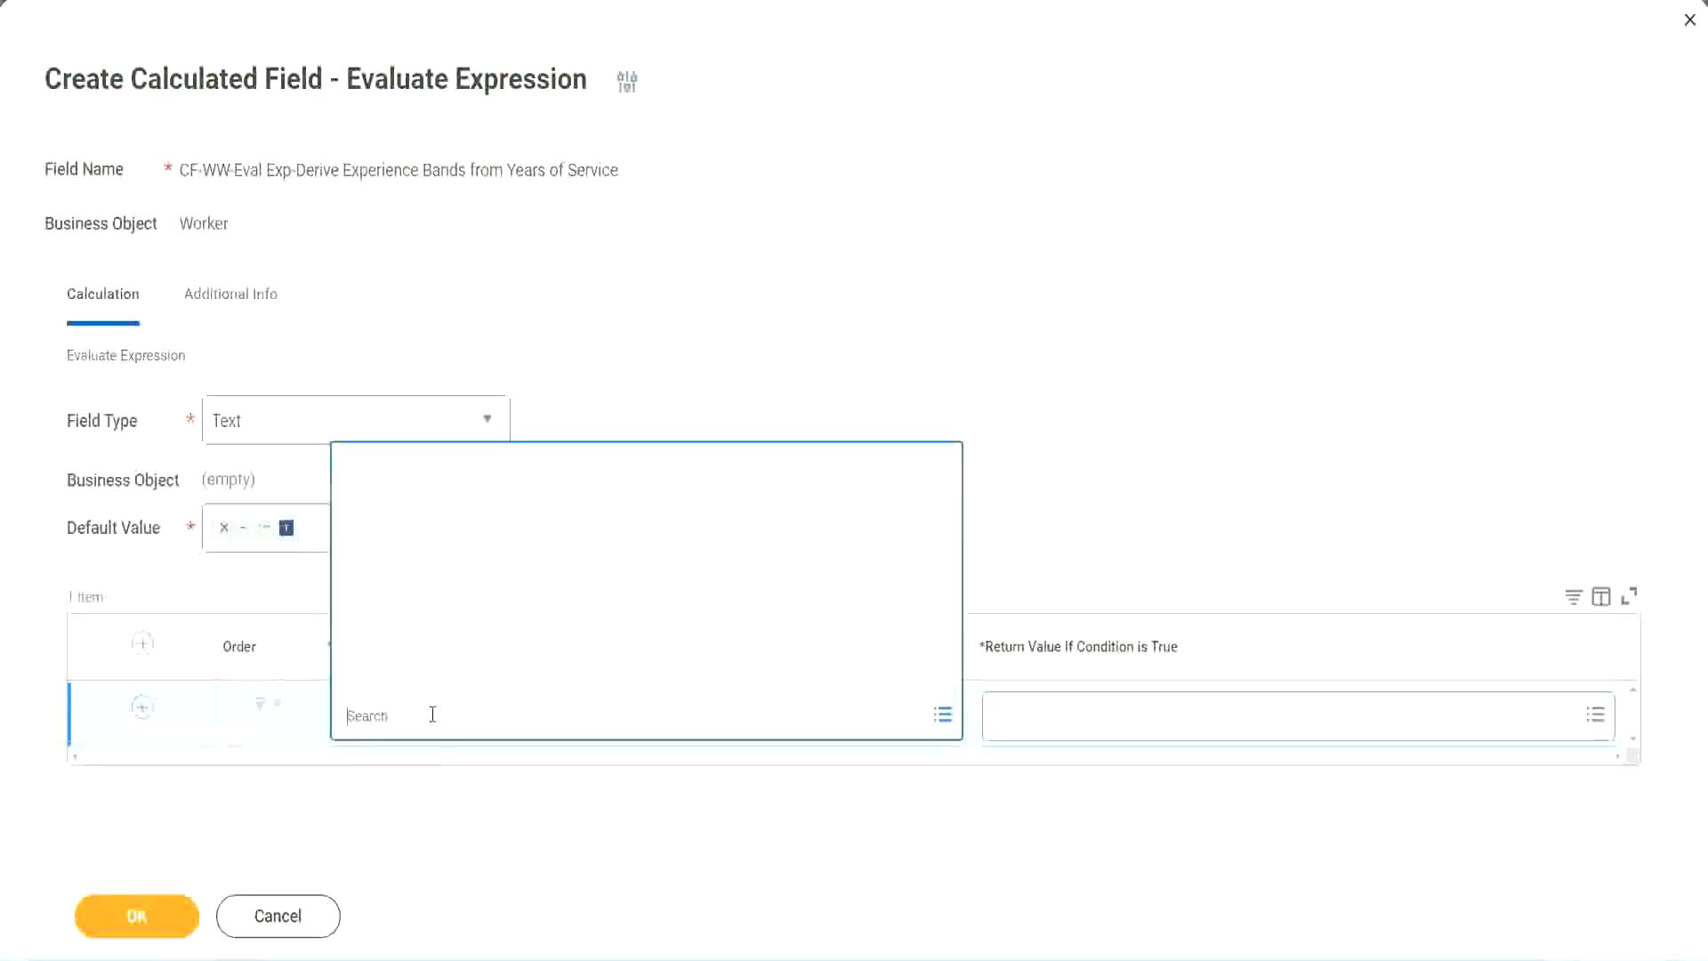
key("ctrl+v")
key("Return")
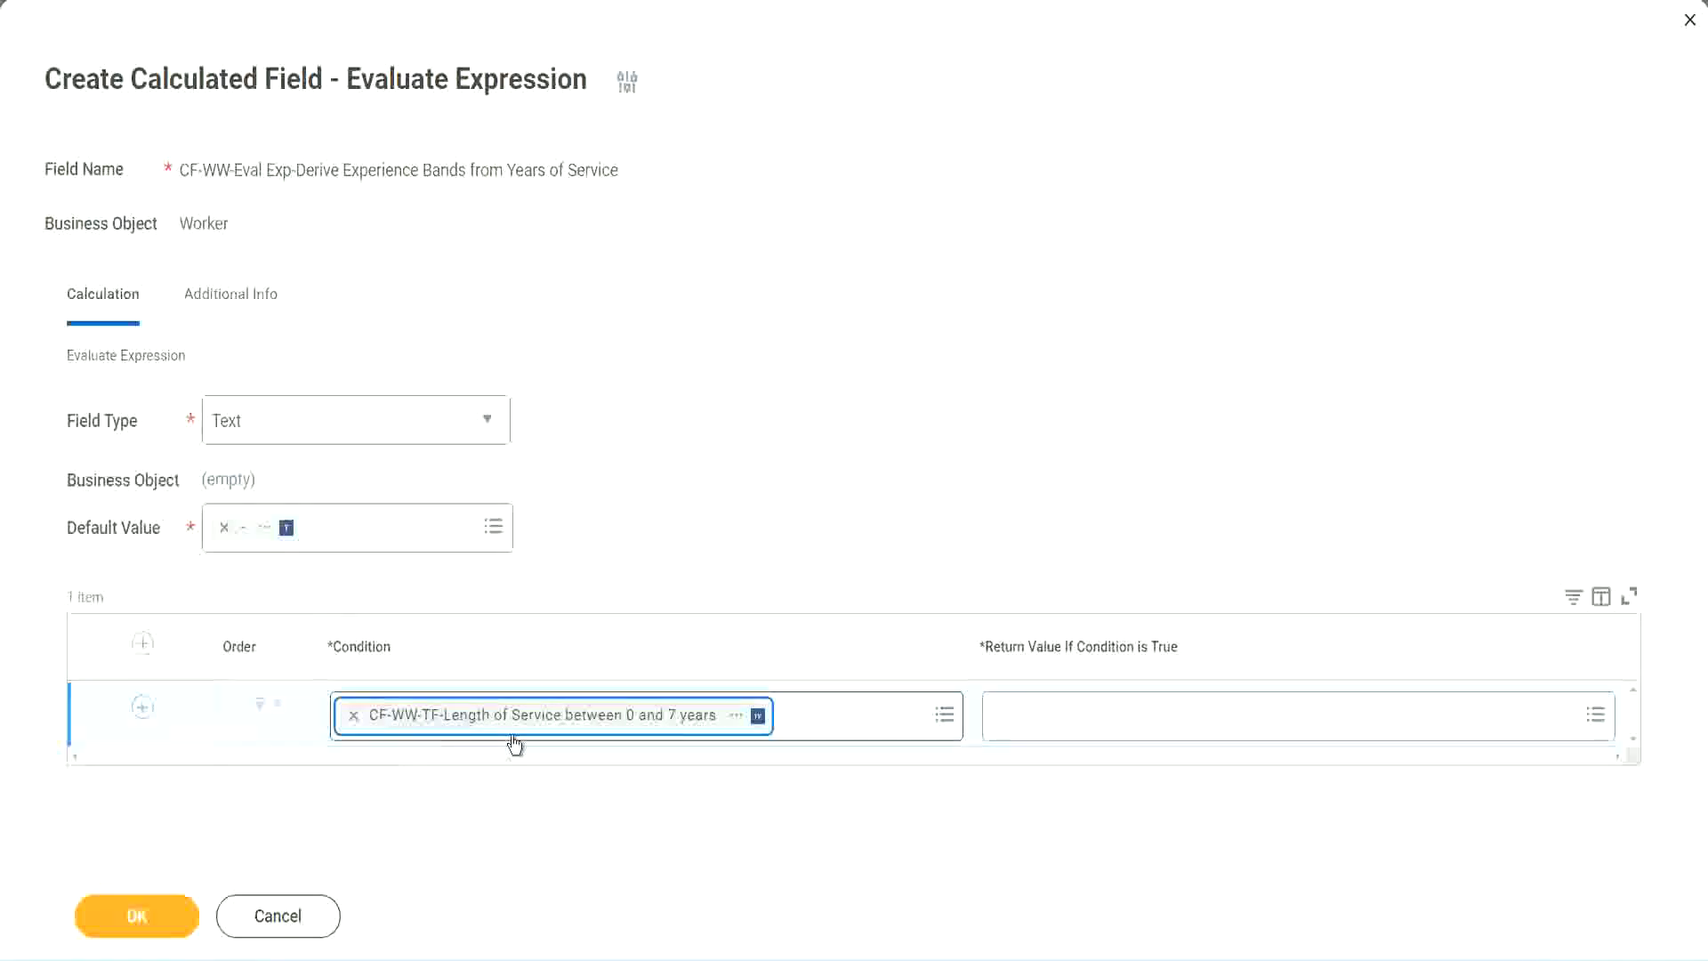
left_click(790, 495)
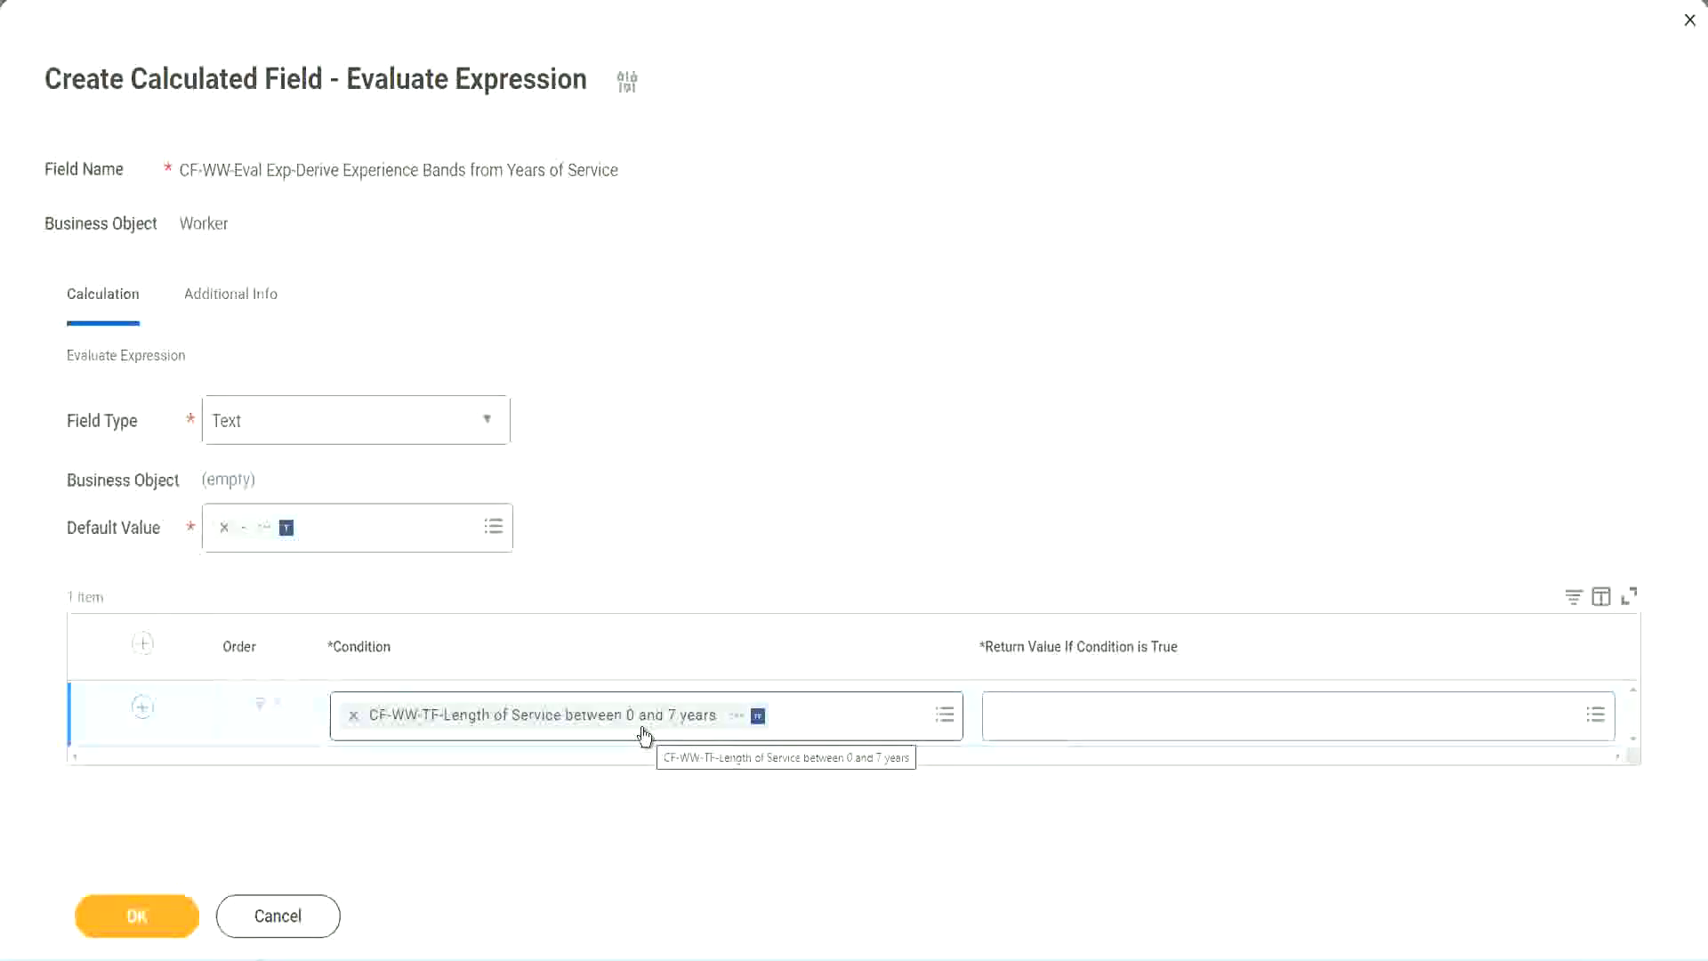
Search for an existing return value field with the text Amaterue in the first condition row.
left_click(1111, 729)
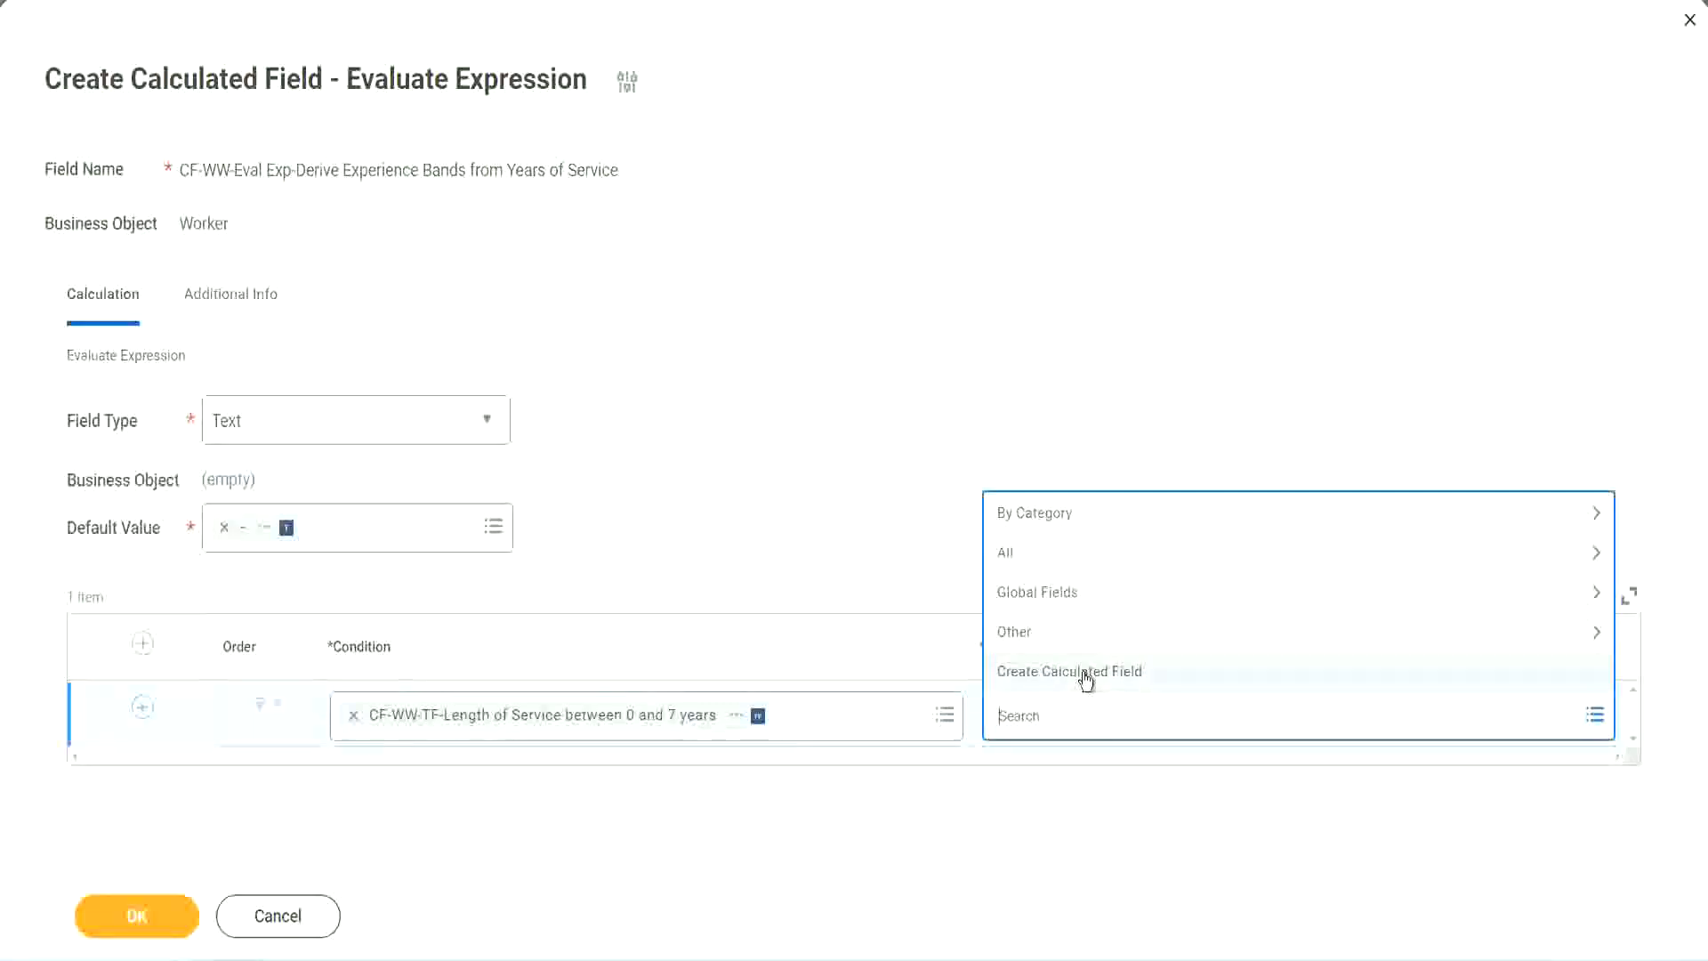
left_click(992, 445)
left_click(1029, 725)
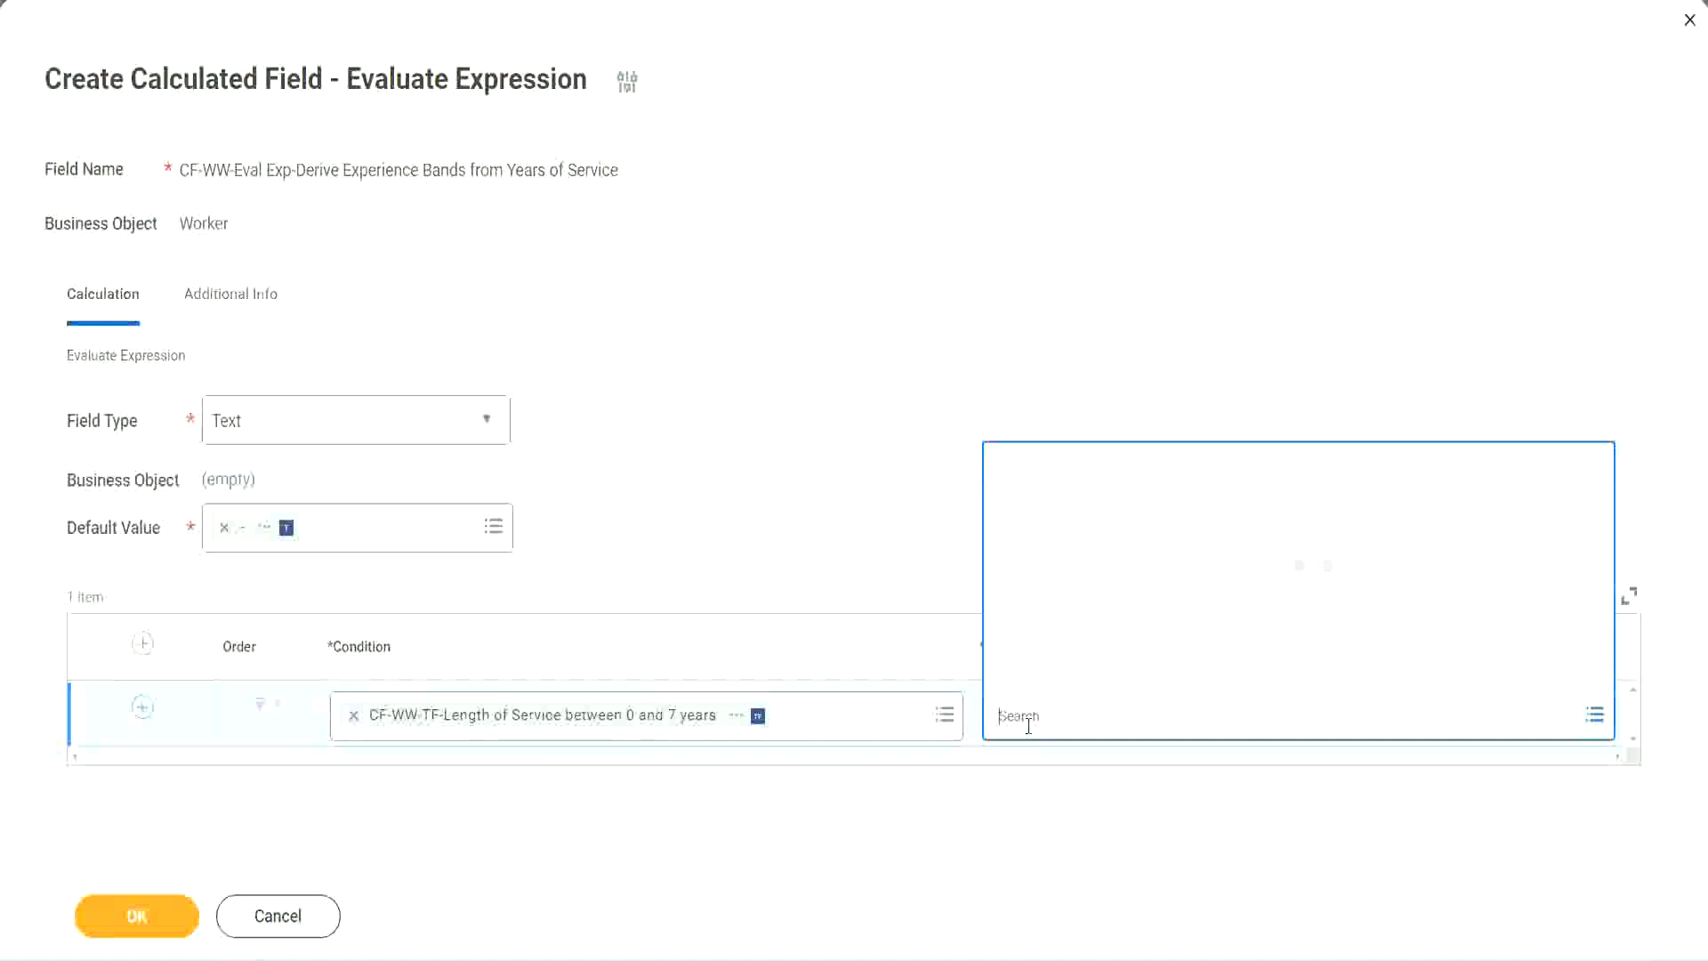
type("Amaterue")
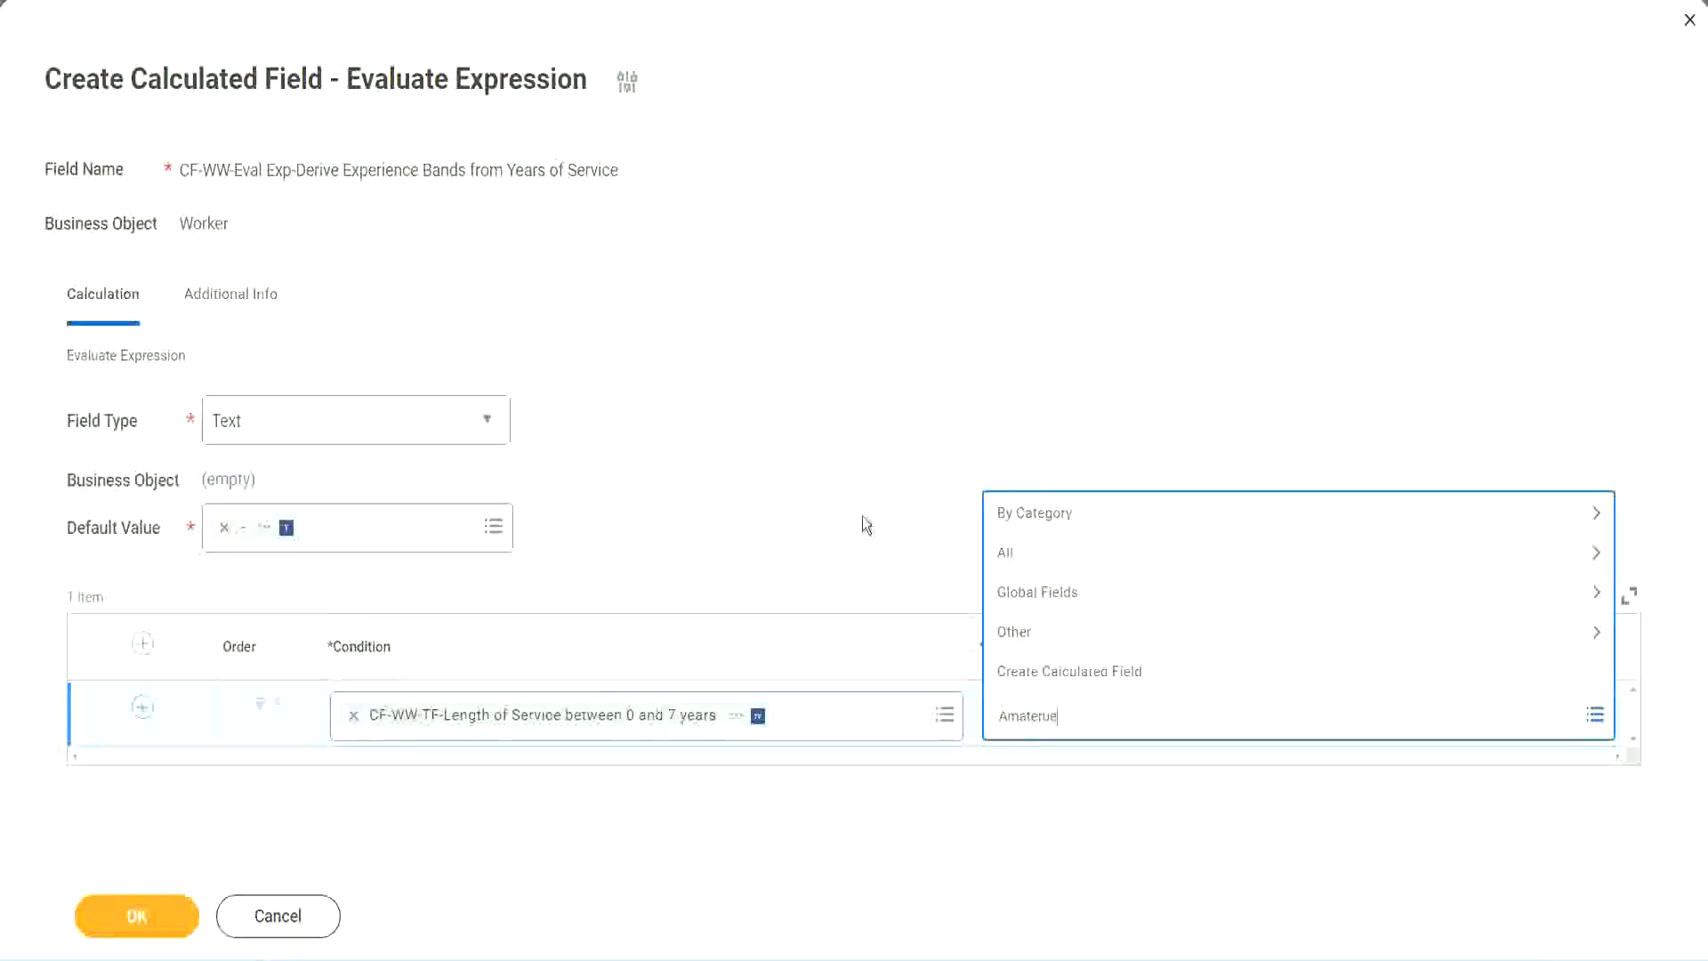
key("Return")
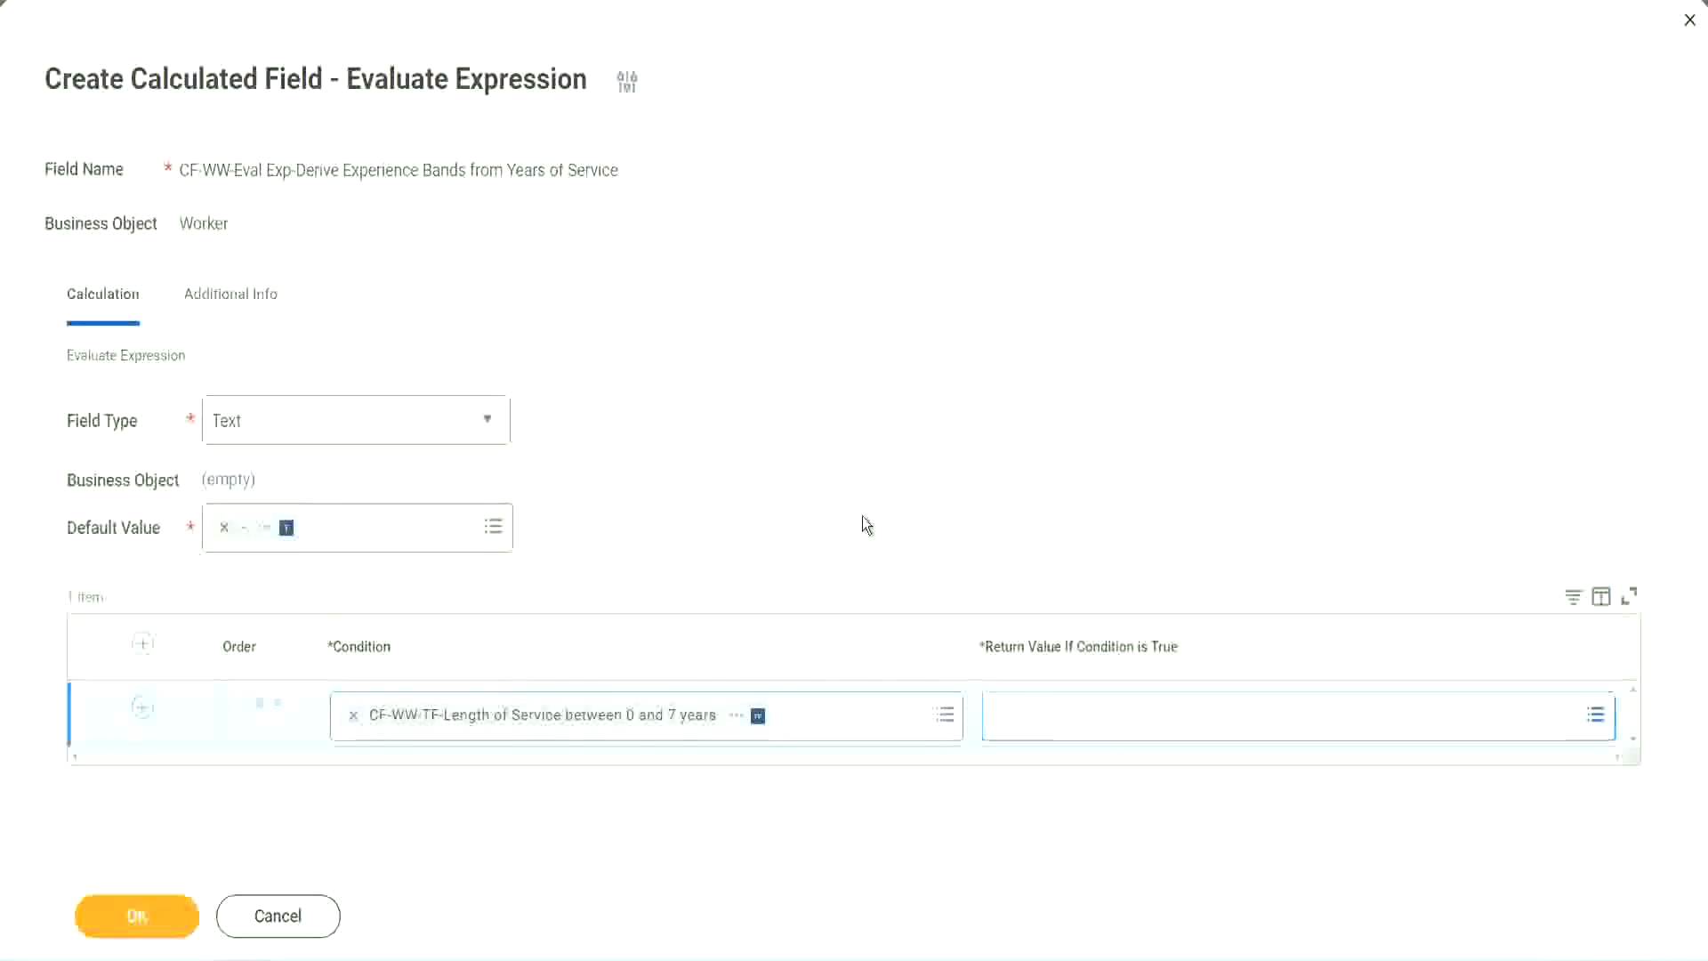
left_click(1075, 724)
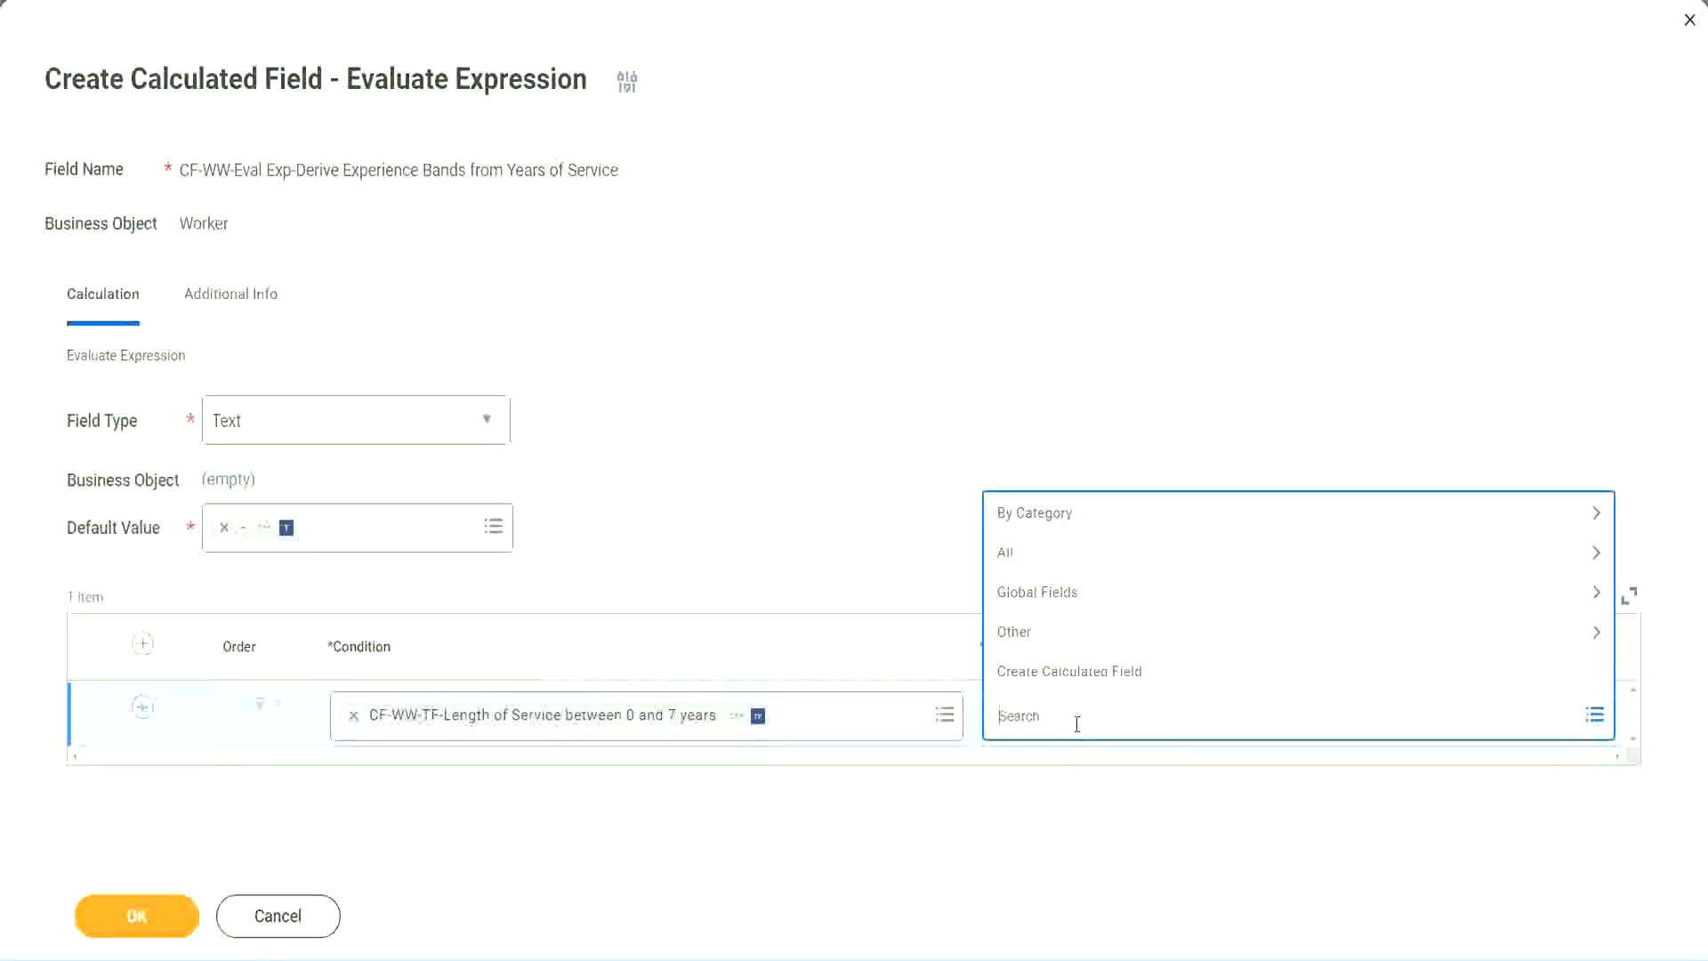
left_click(865, 525)
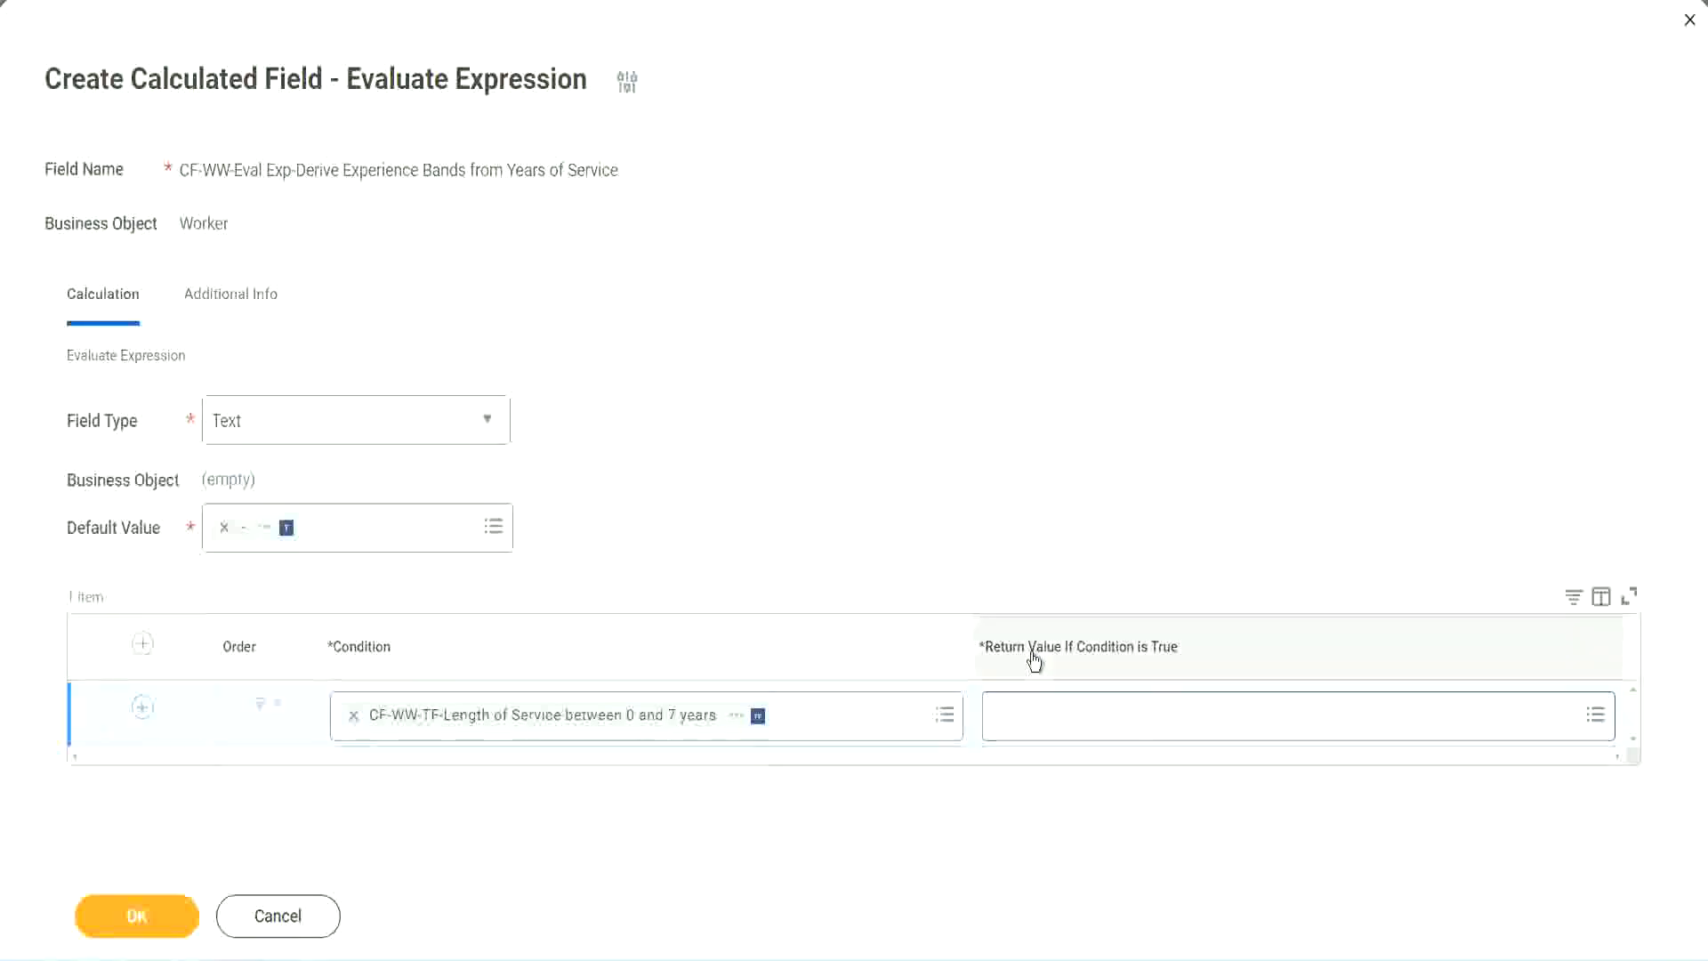
Start a new calculated field for the first row's return value and name it CF-WW-TC-Amateur.
left_click(1108, 721)
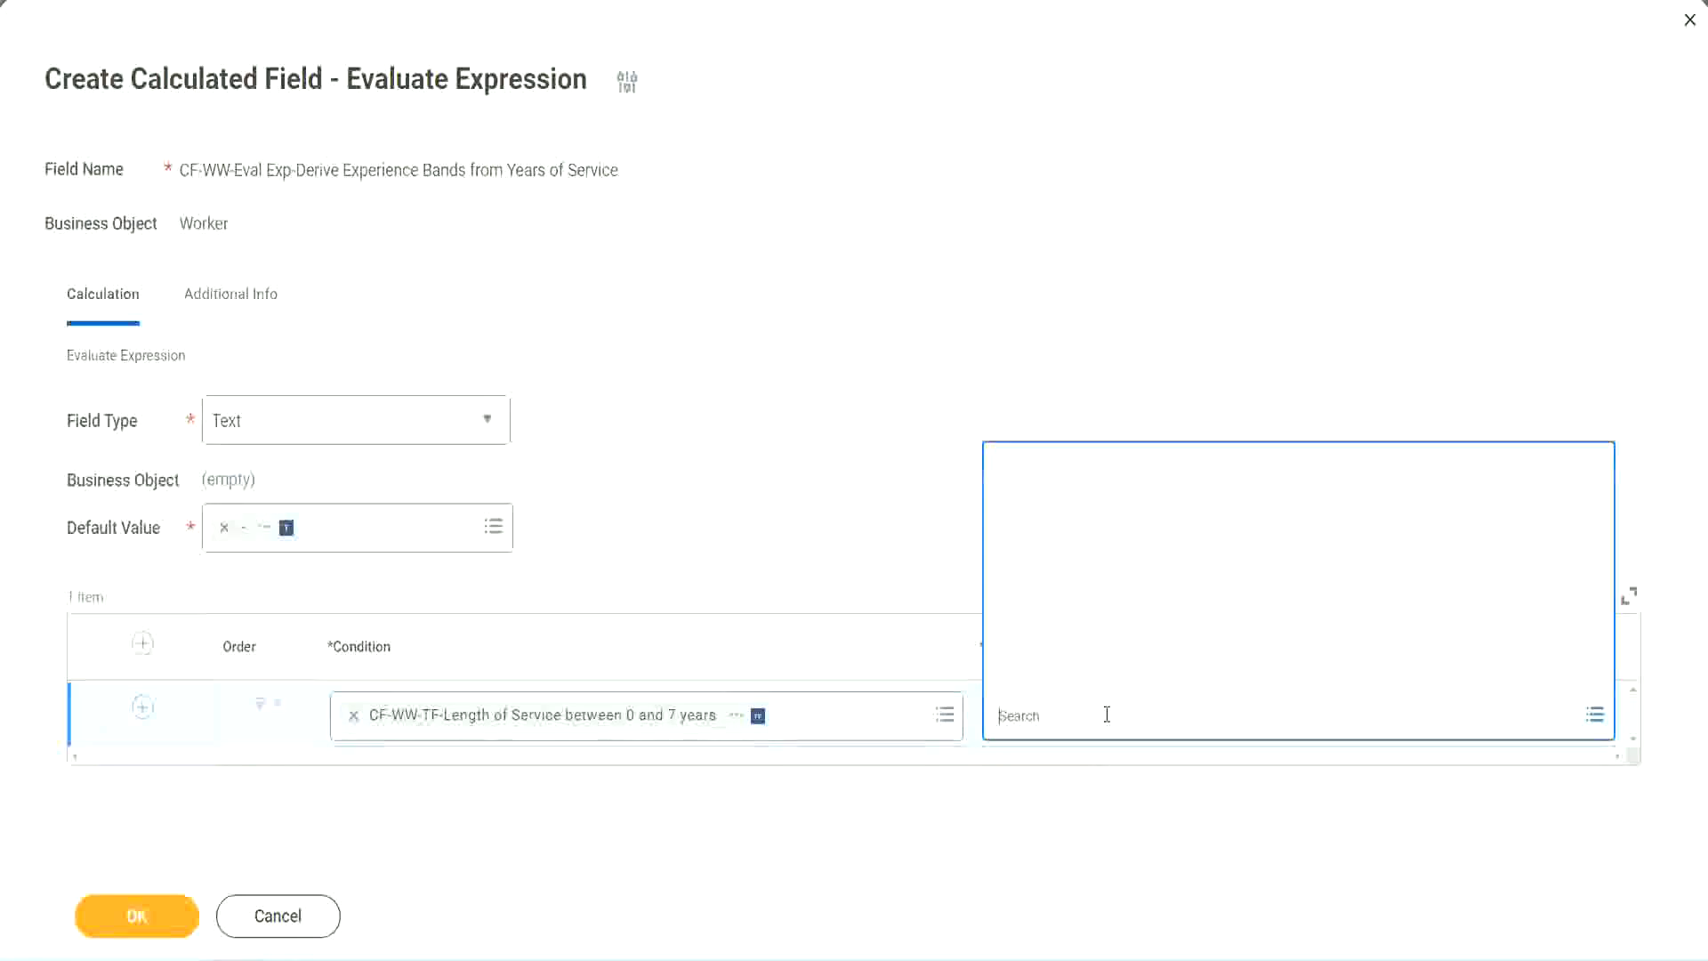
left_click(1094, 672)
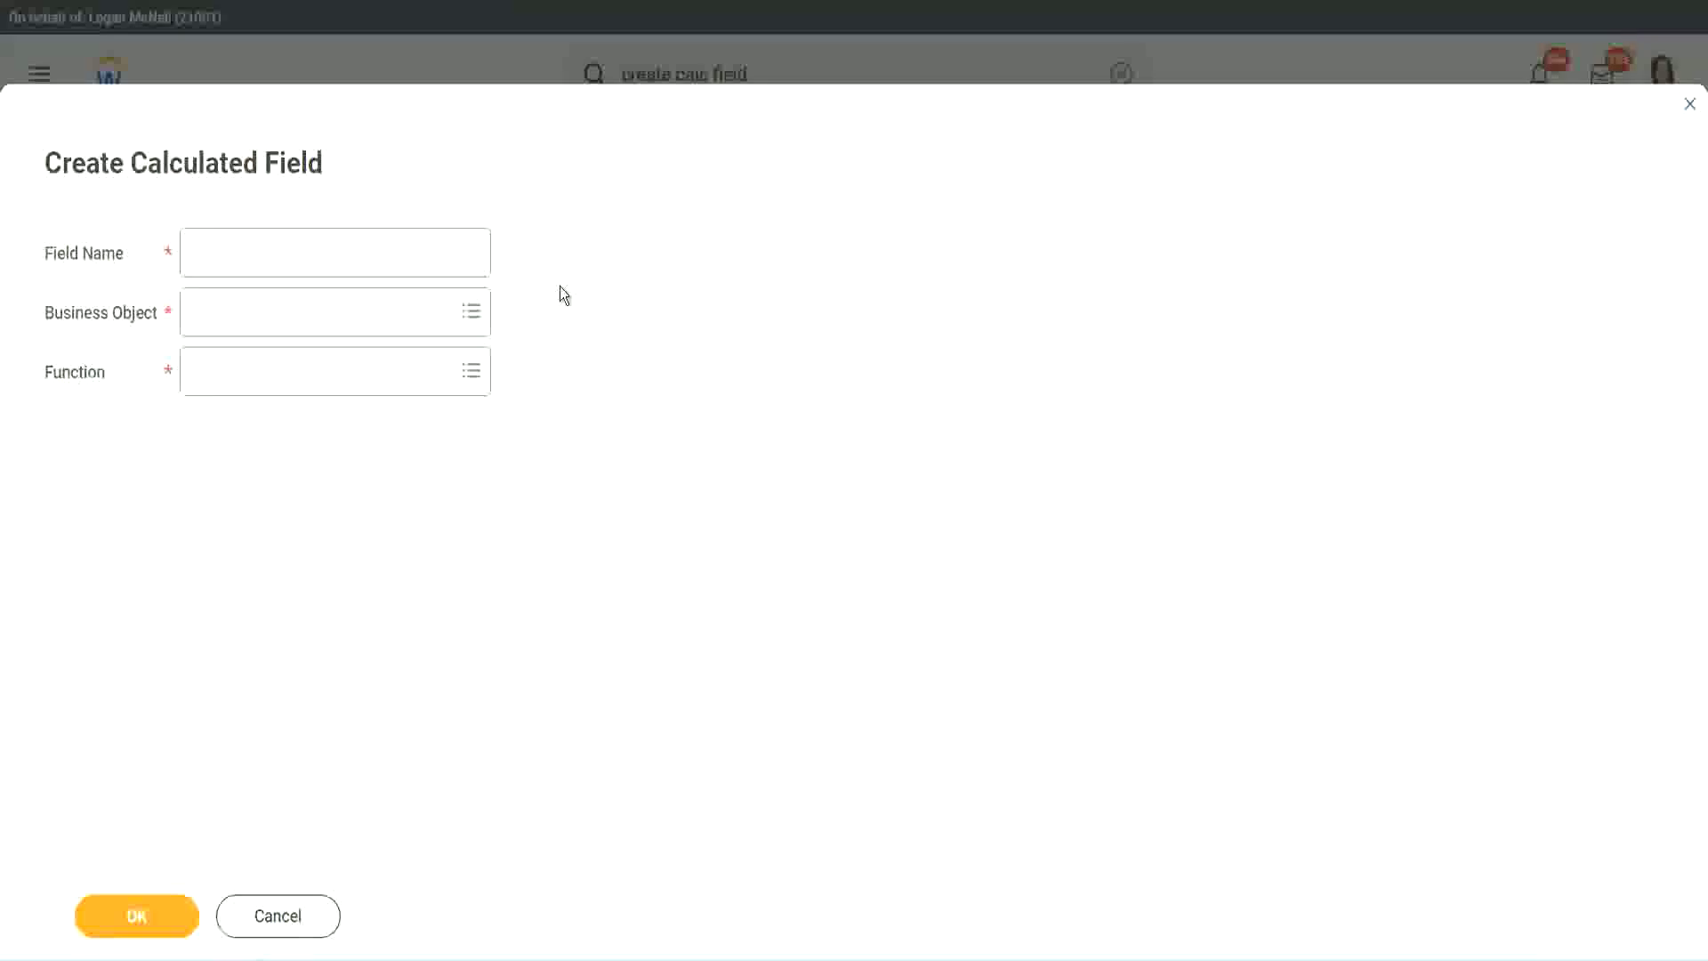
left_click(210, 254)
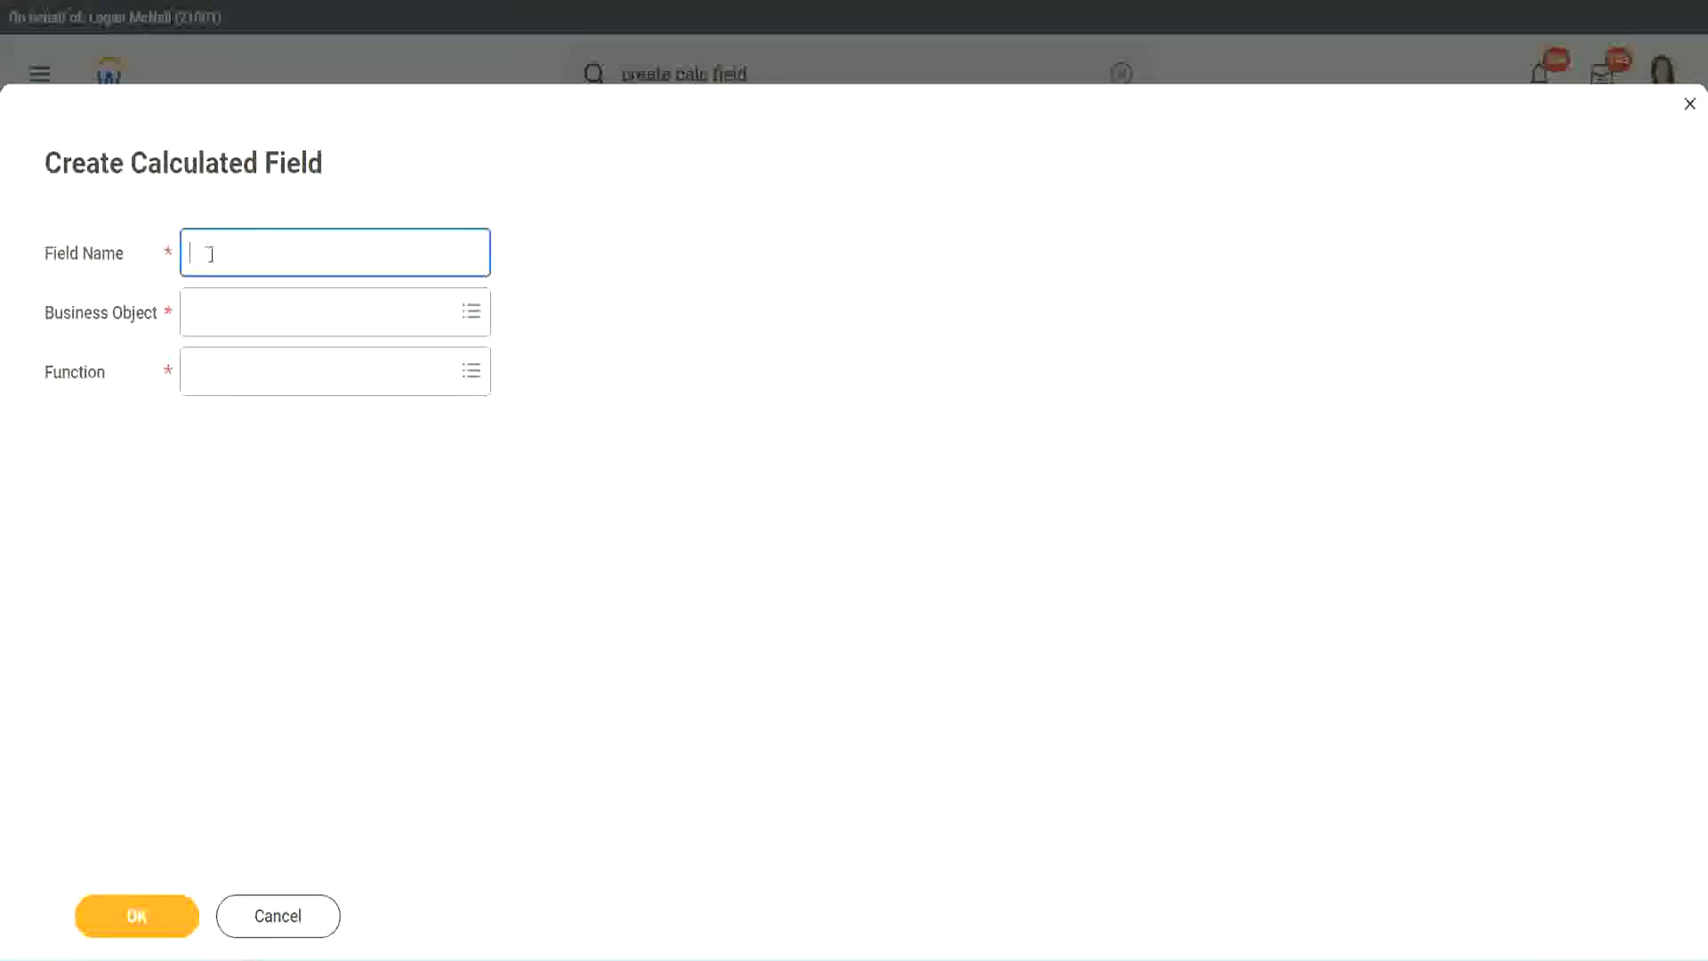
type("CF-TC-Amateur")
left_click(212, 252)
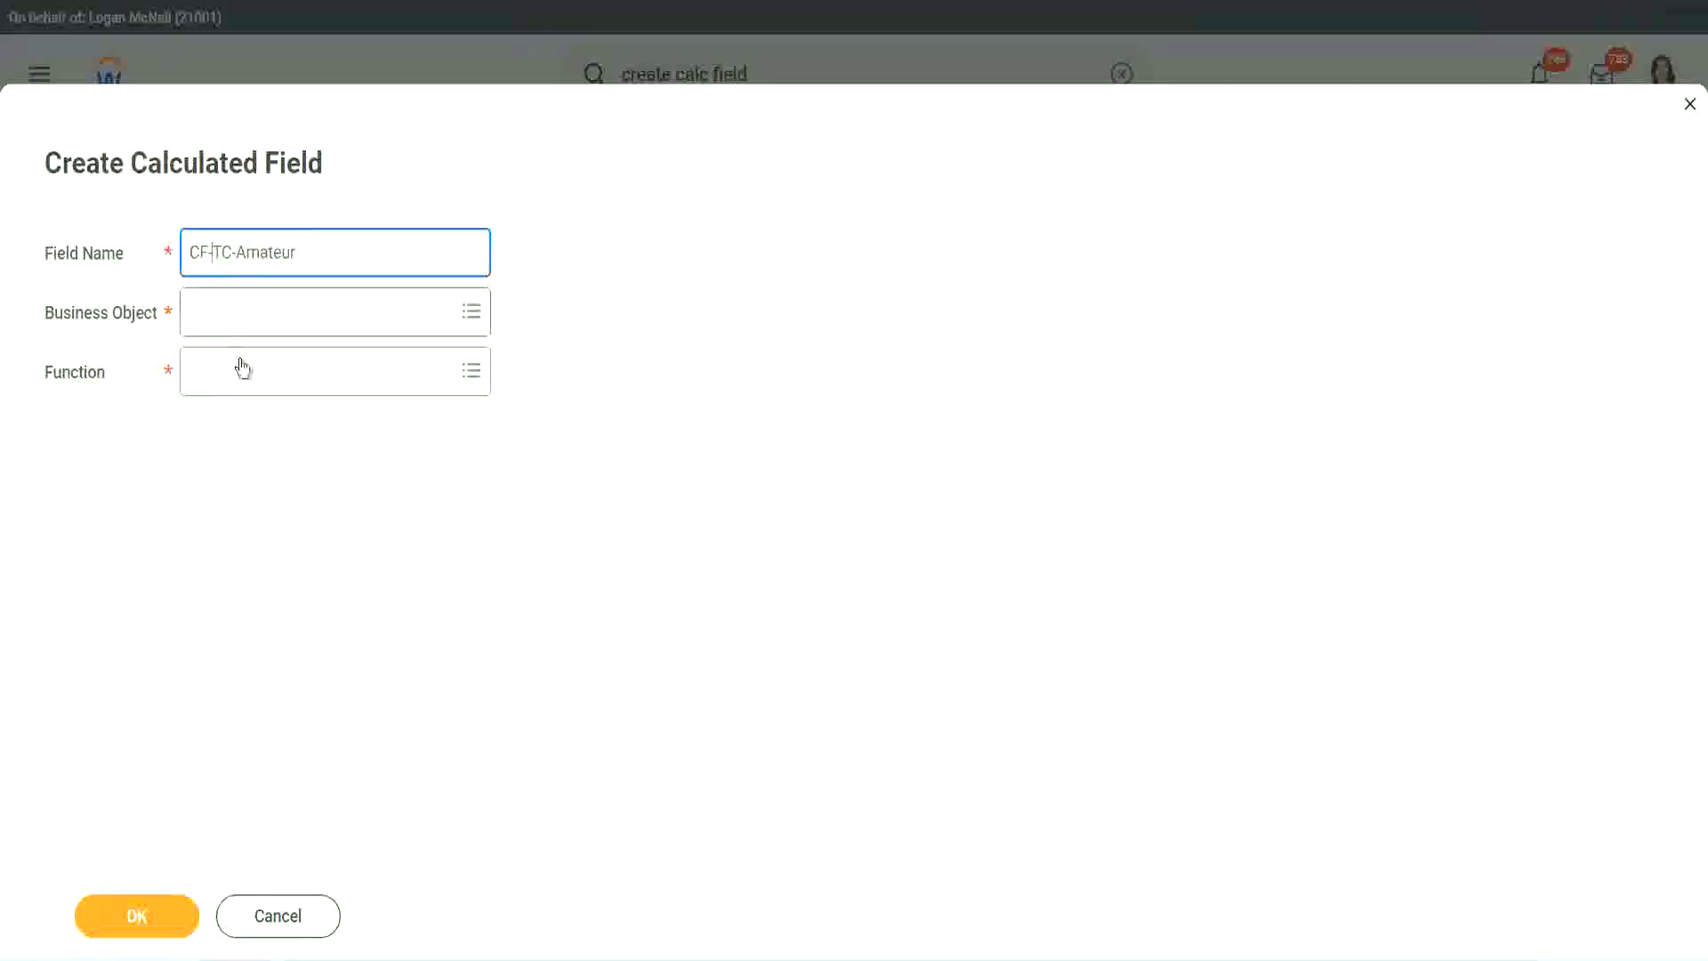
type("WW-")
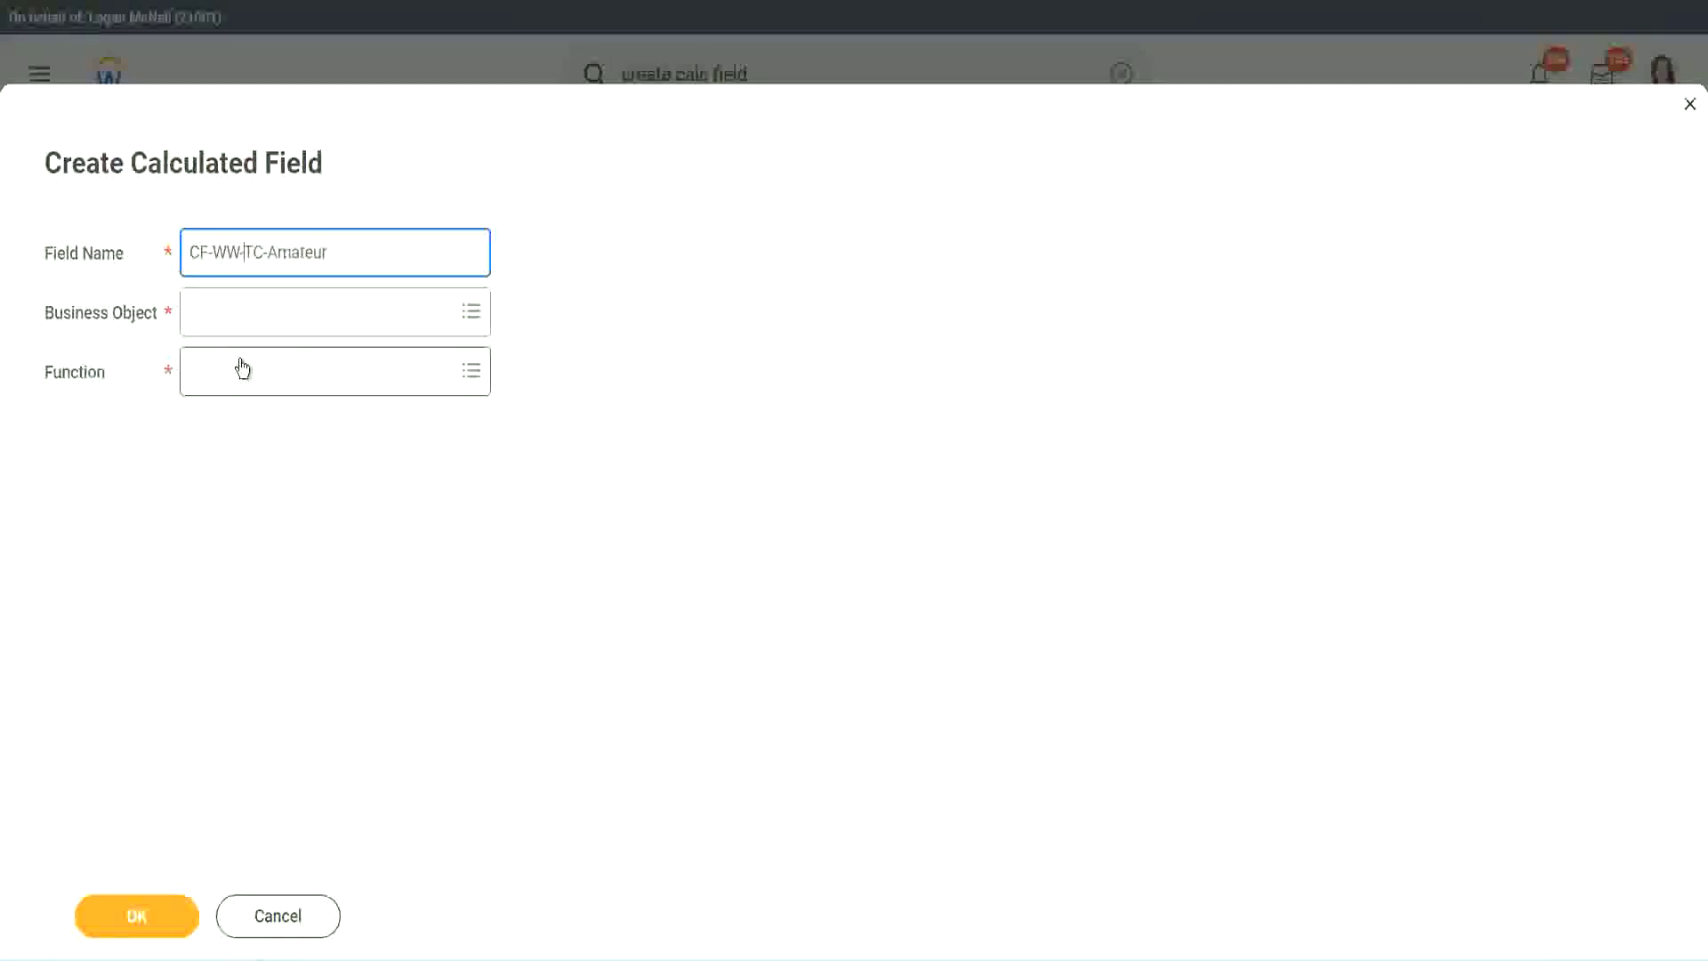
left_click(241, 312)
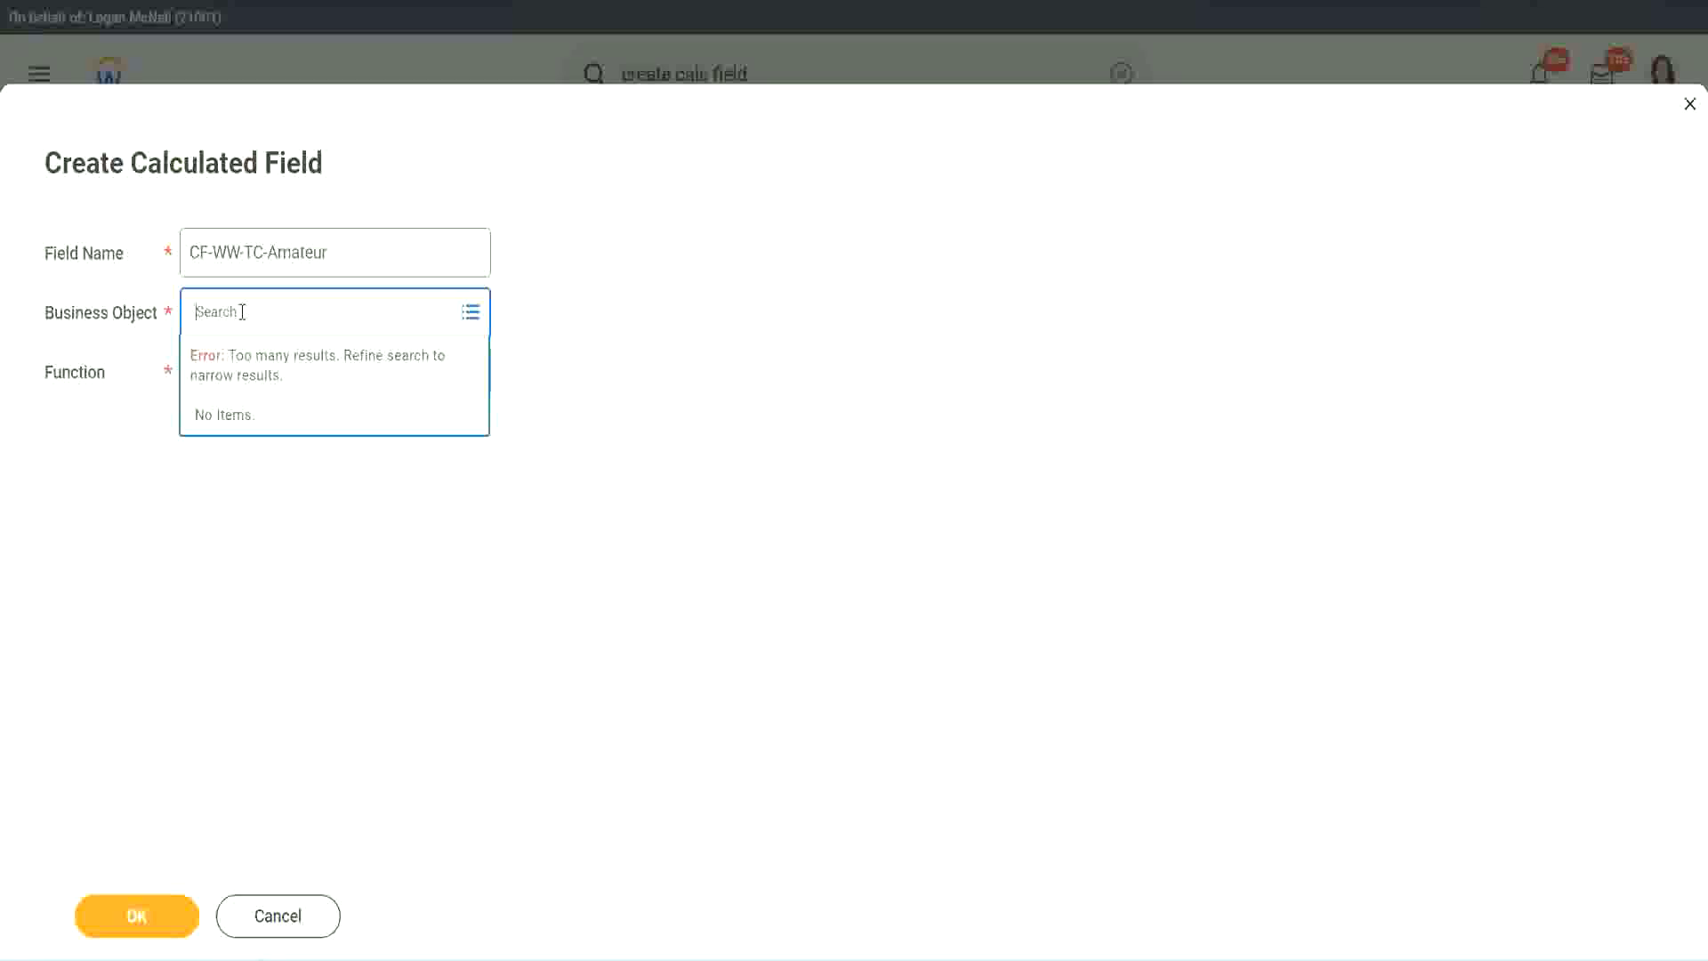
type("worker")
key("BackSpace")
key("BackSpace")
key("BackSpace")
key("BackSpace")
key("BackSpace")
key("BackSpace")
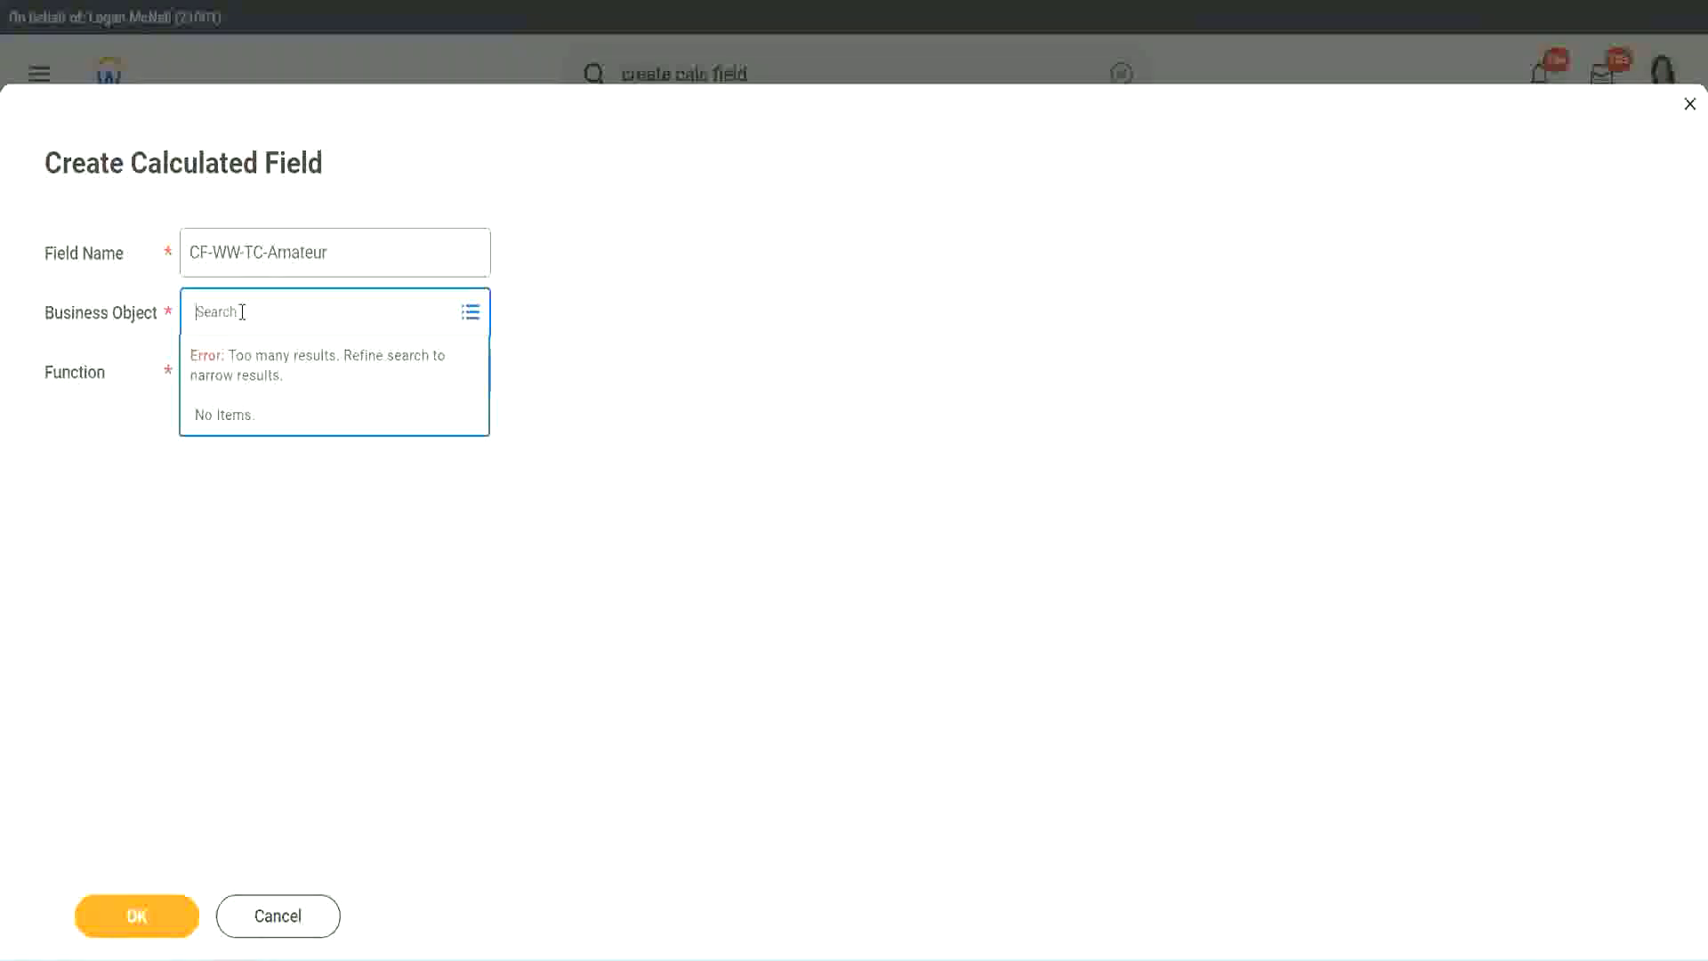
Set the new calculated field's business object to Global.
type("global")
key("Return")
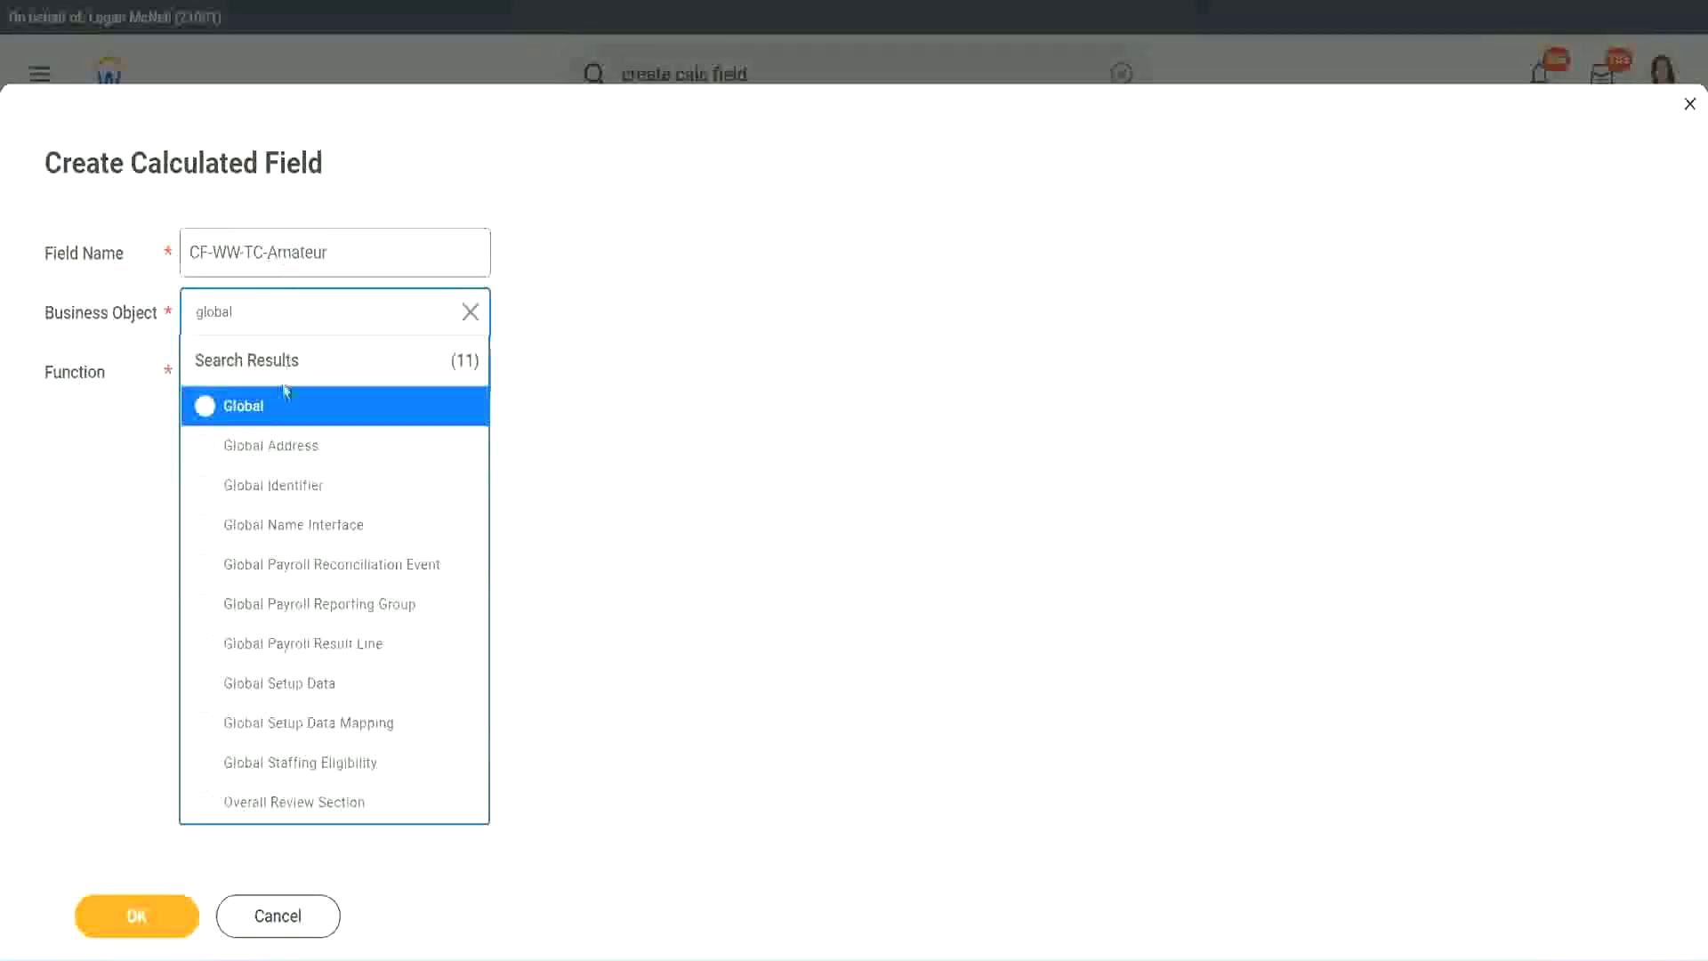
left_click(266, 414)
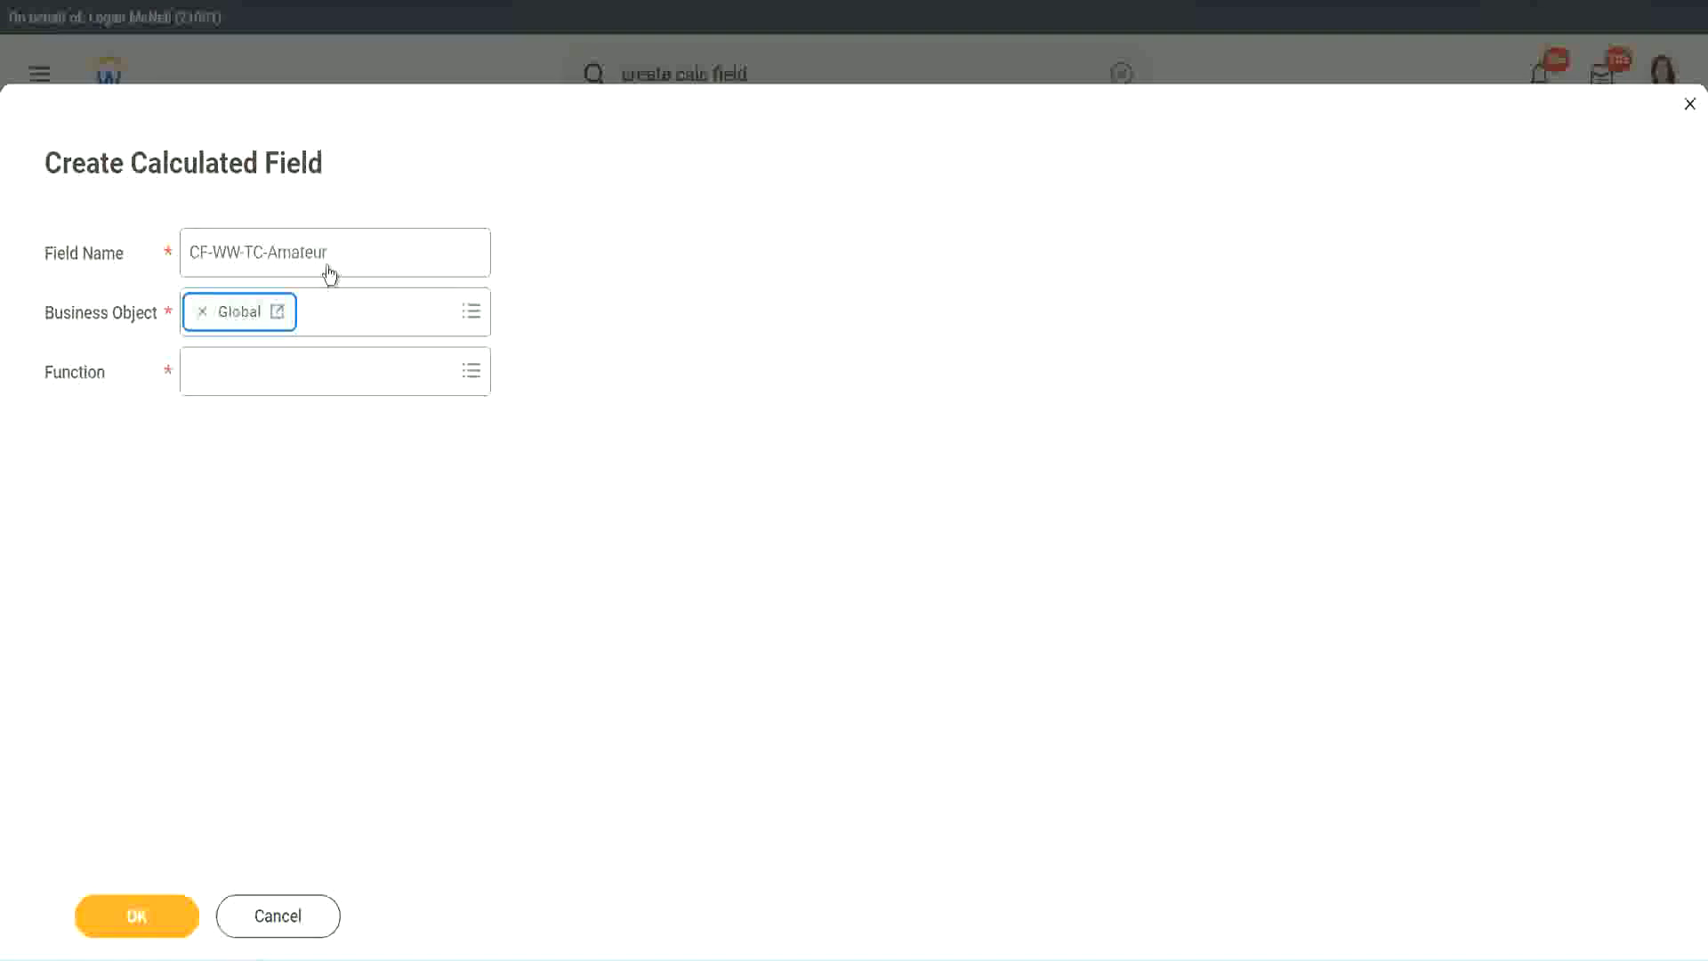
triple_click(441, 241)
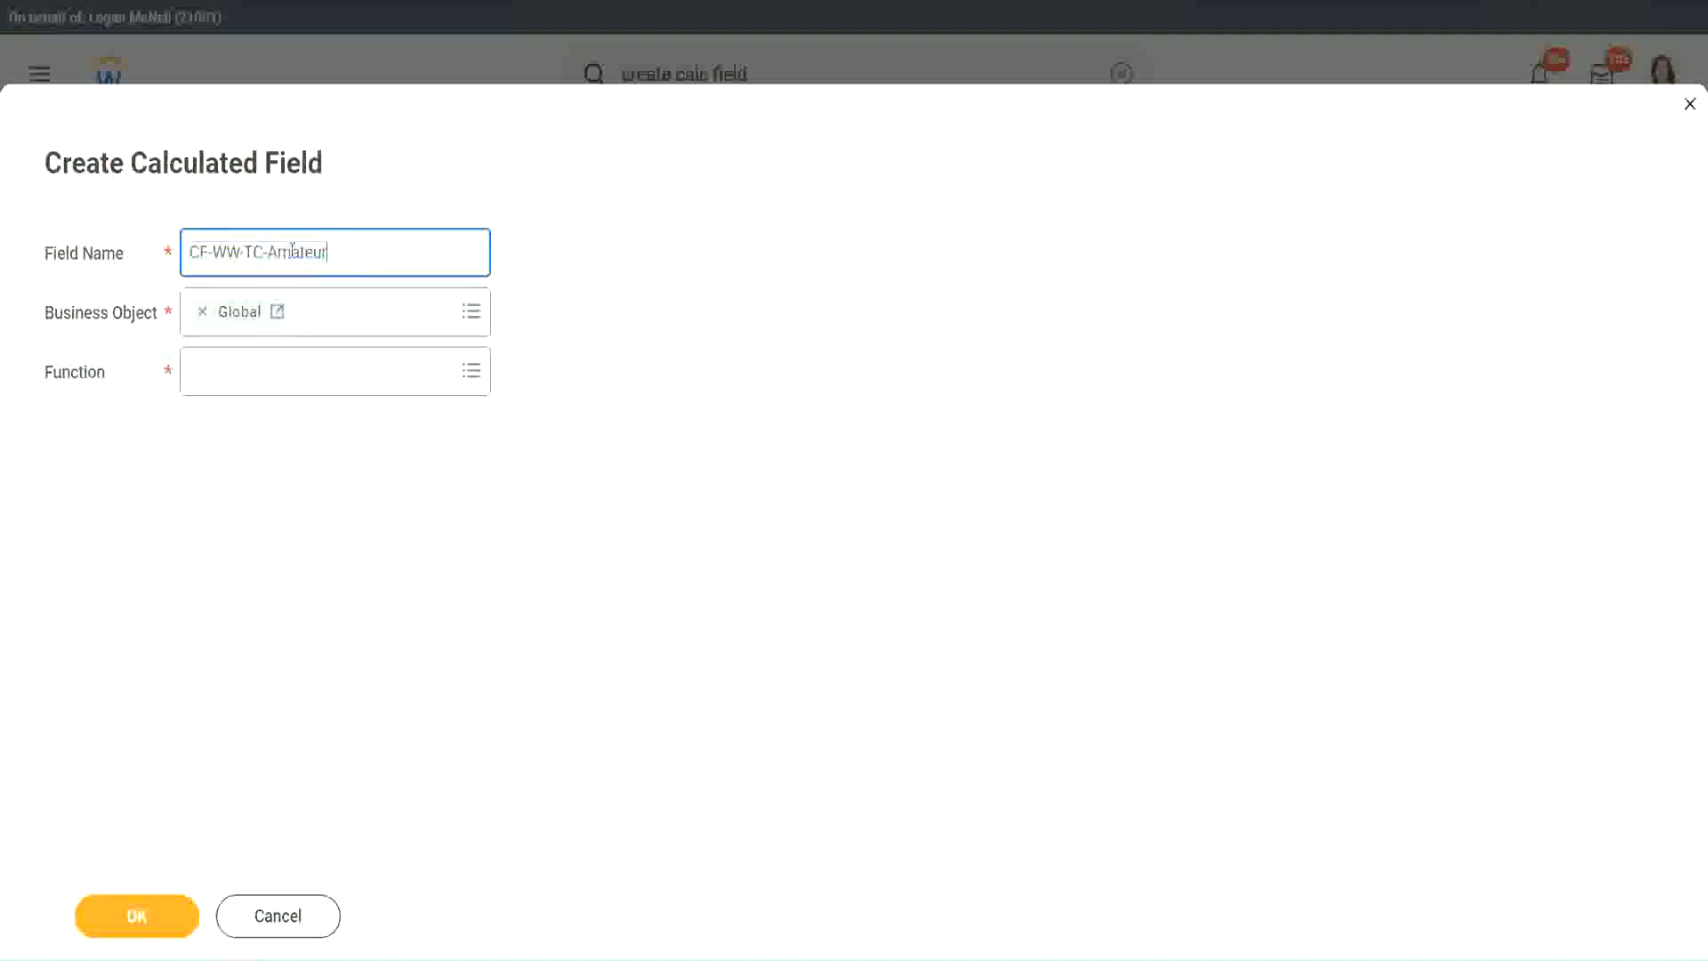
double_click(296, 252)
type("Amateur")
double_click(321, 255)
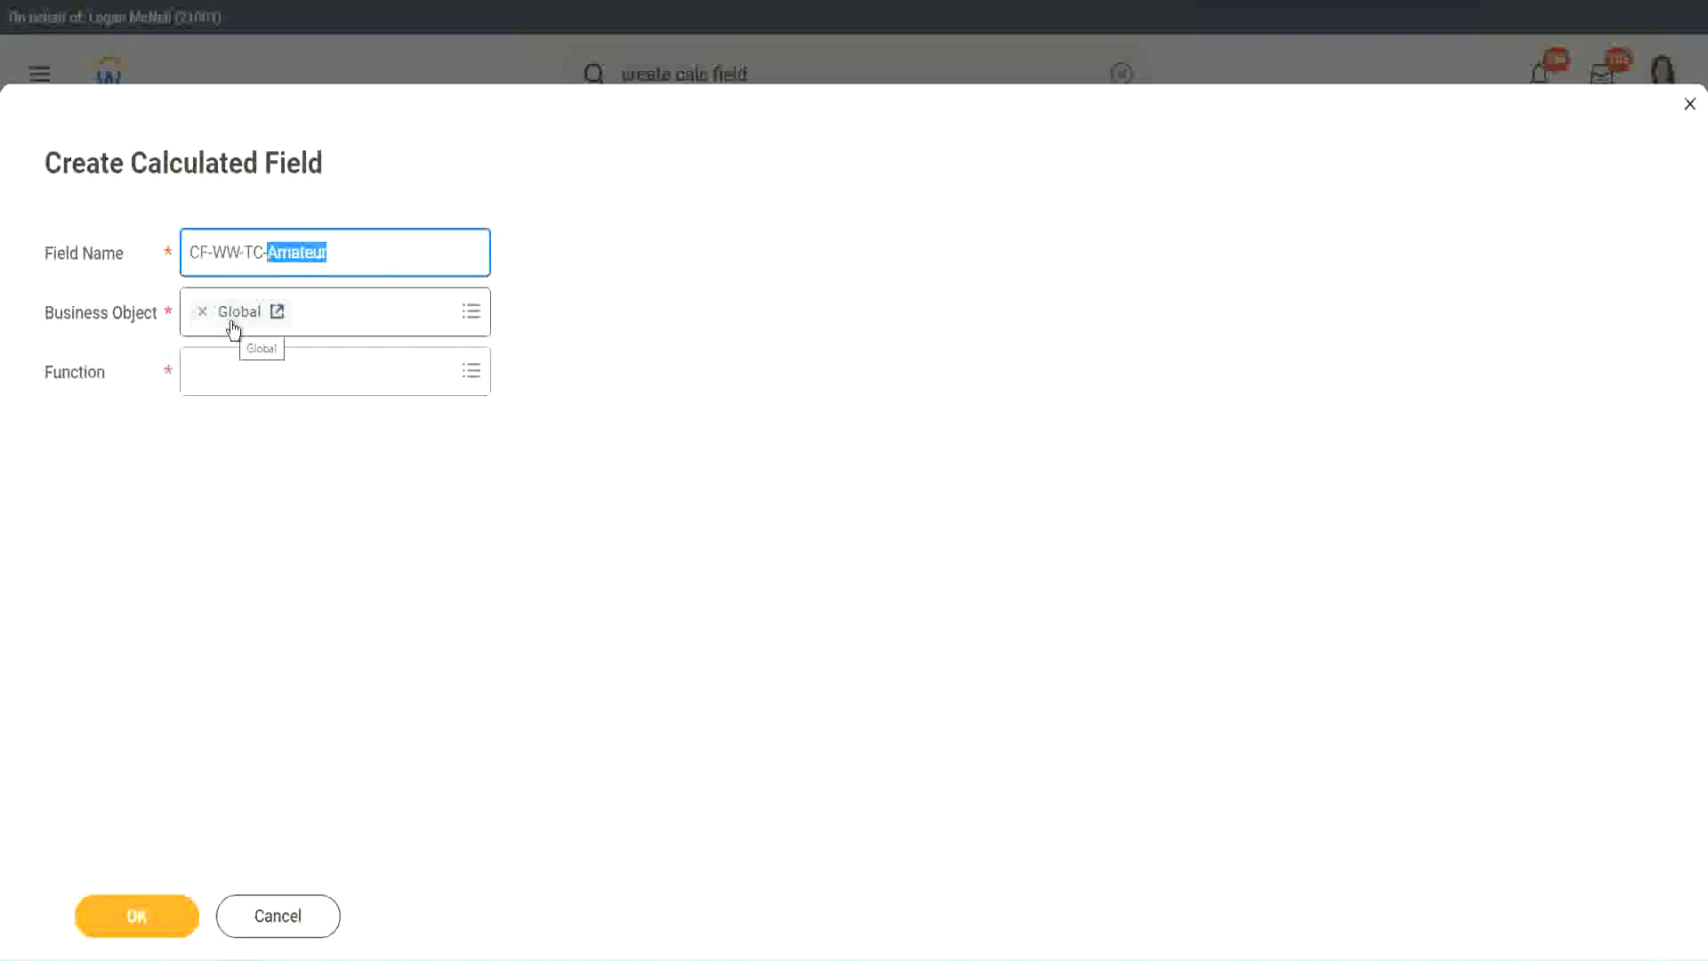
Choose Text Constant as the new field's function and proceed to its calculation definition.
left_click(235, 373)
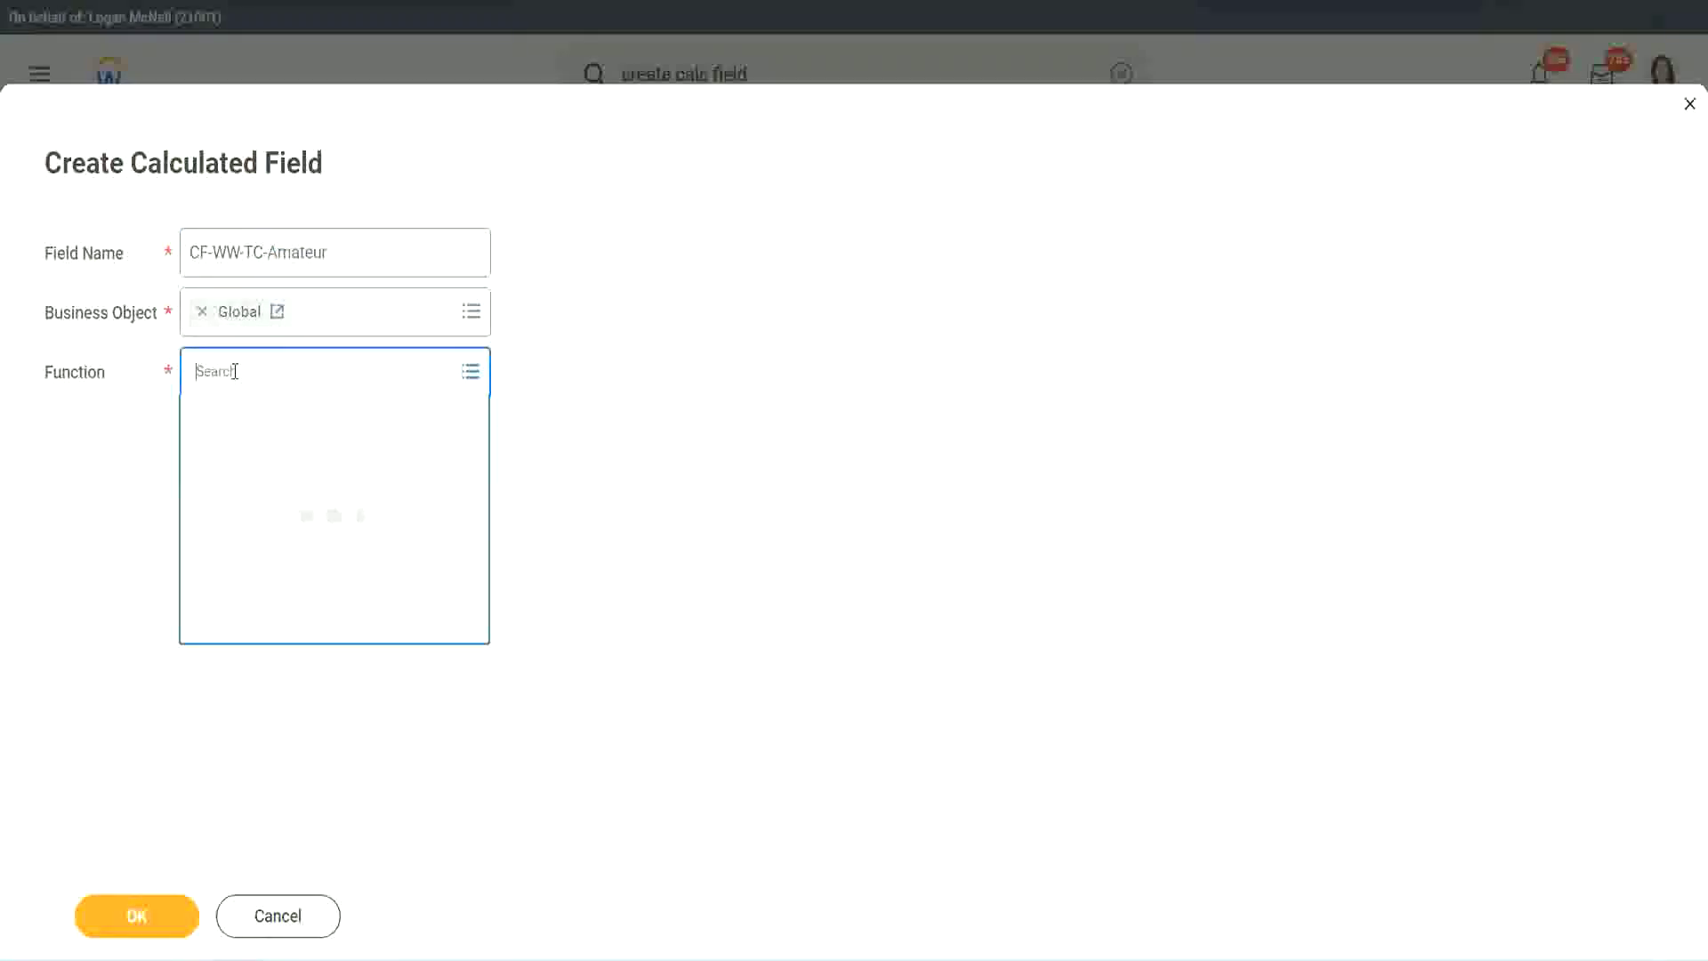
type("text const")
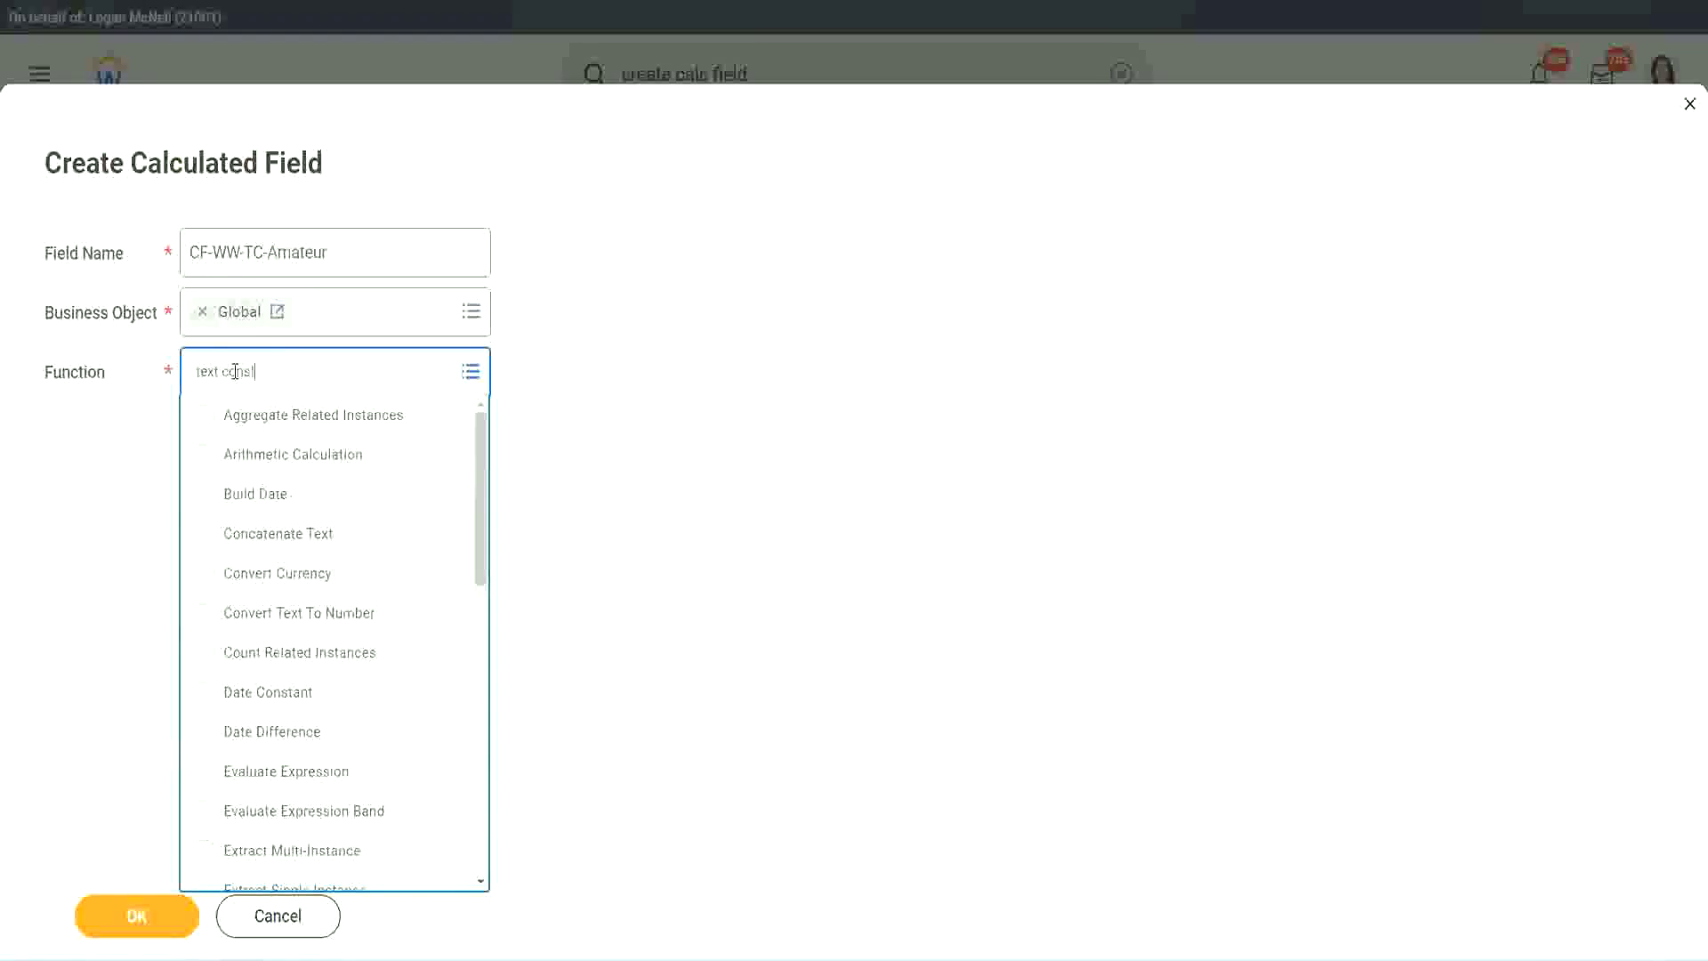
key("Return")
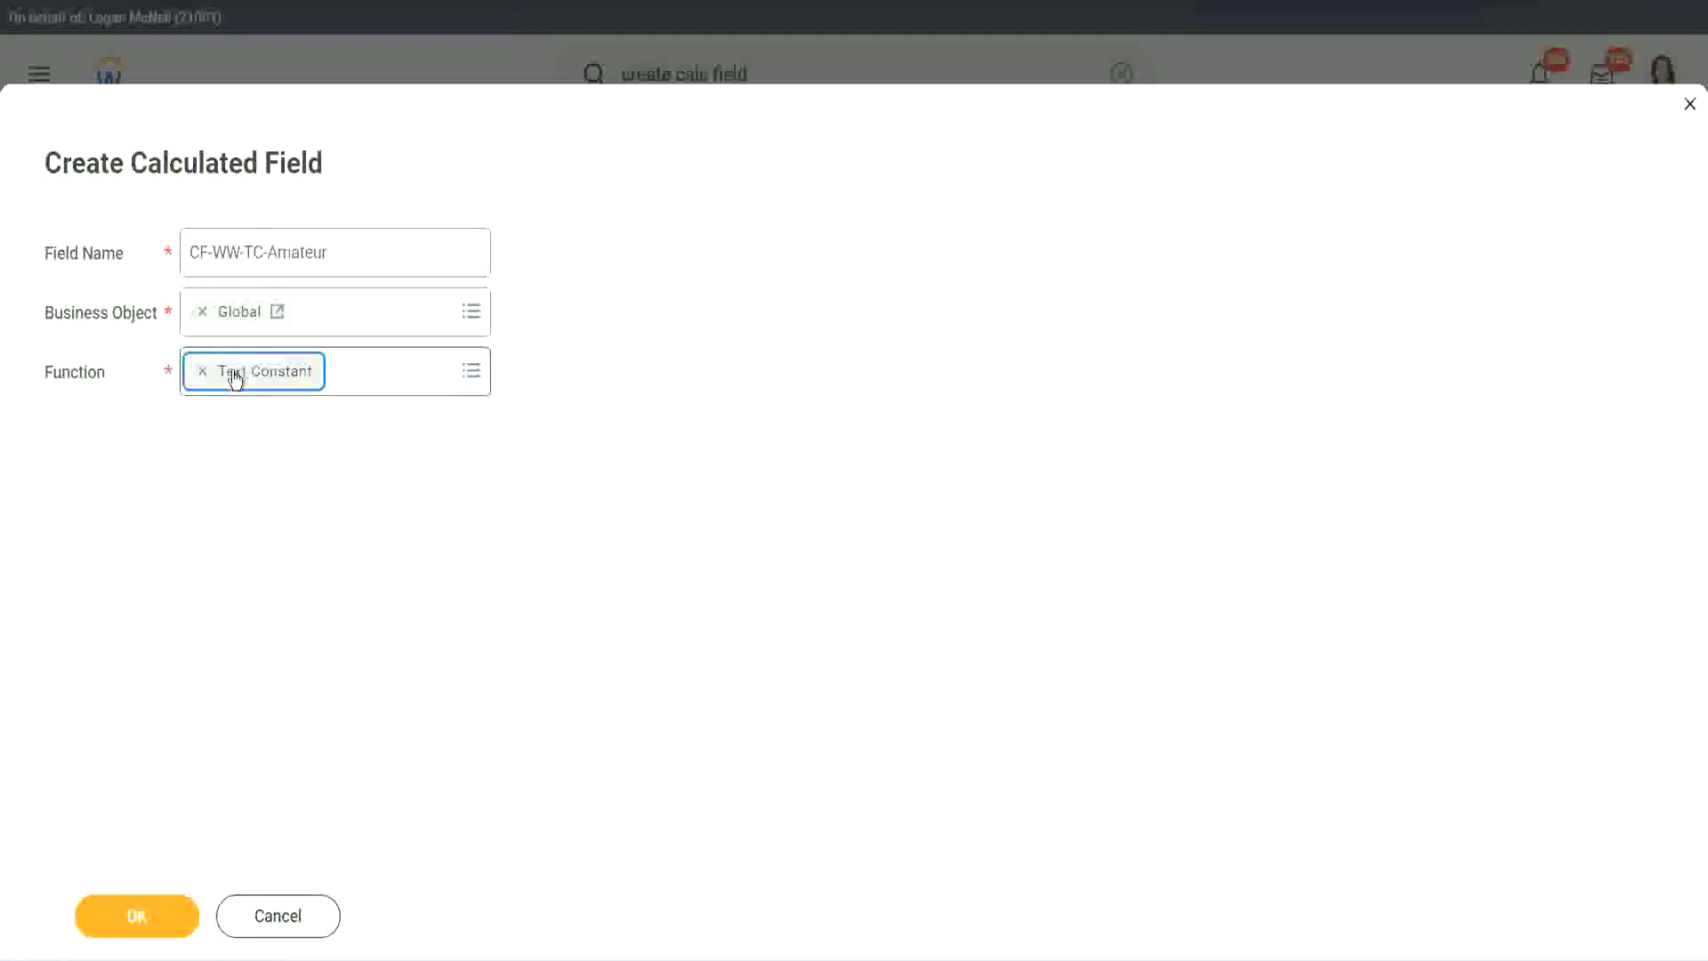
left_click(142, 930)
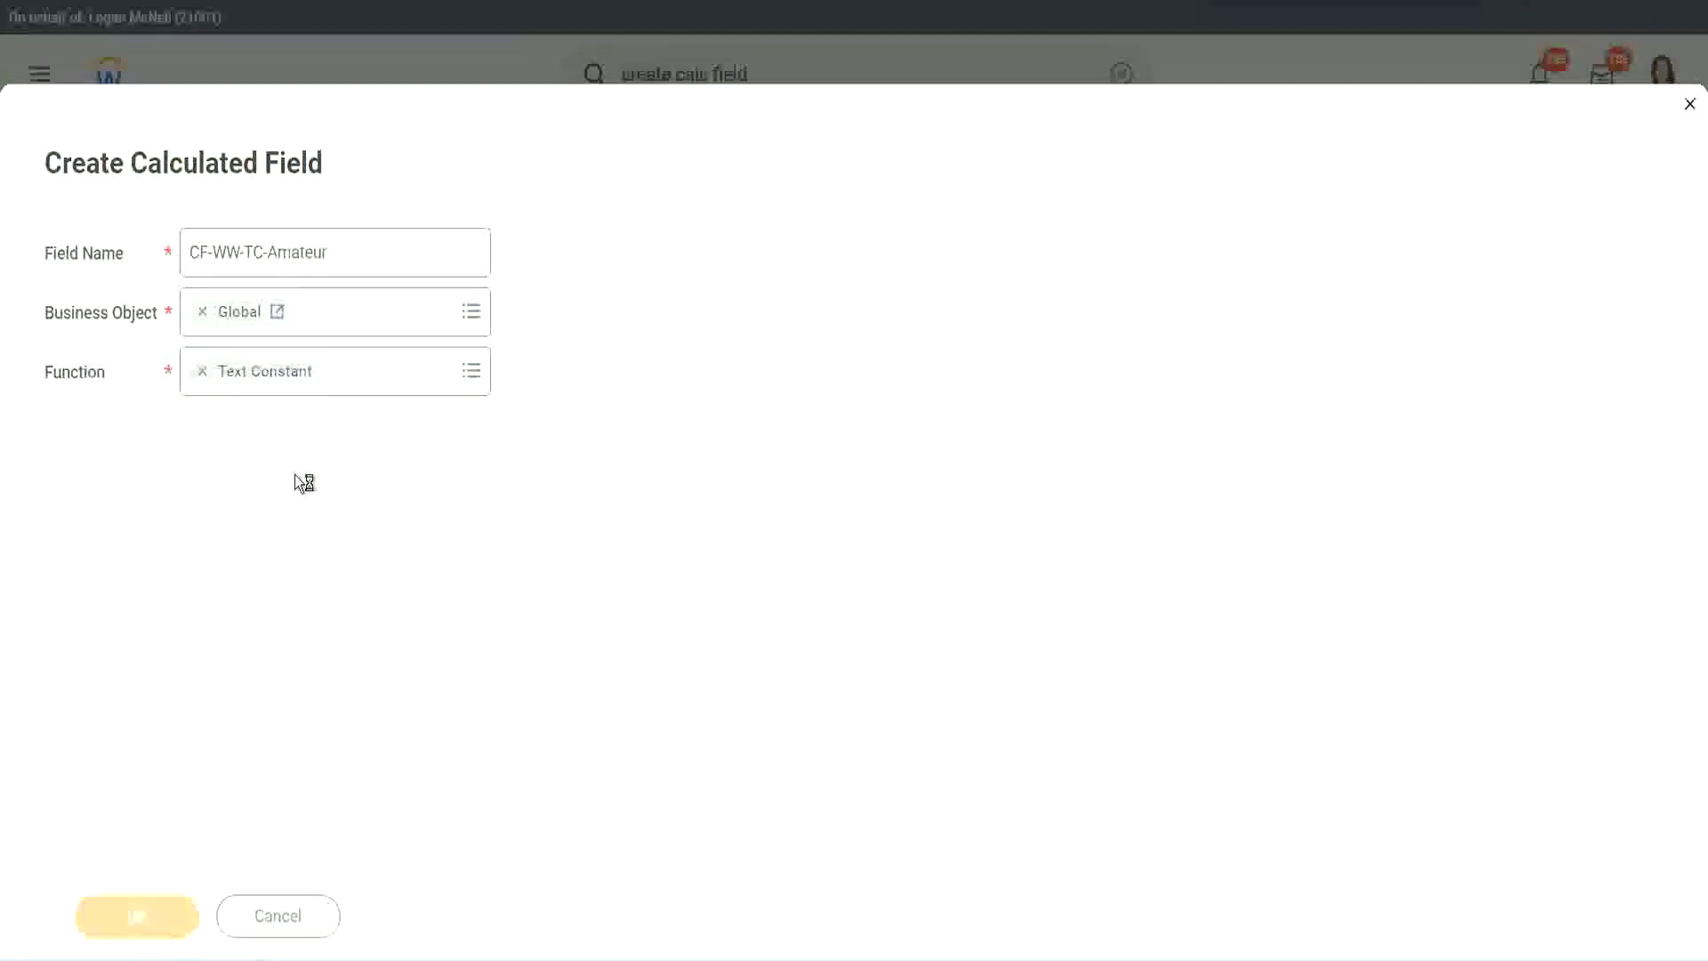
Set the text constant's value to Amateur and save the field as the first row's return value.
left_click(285, 504)
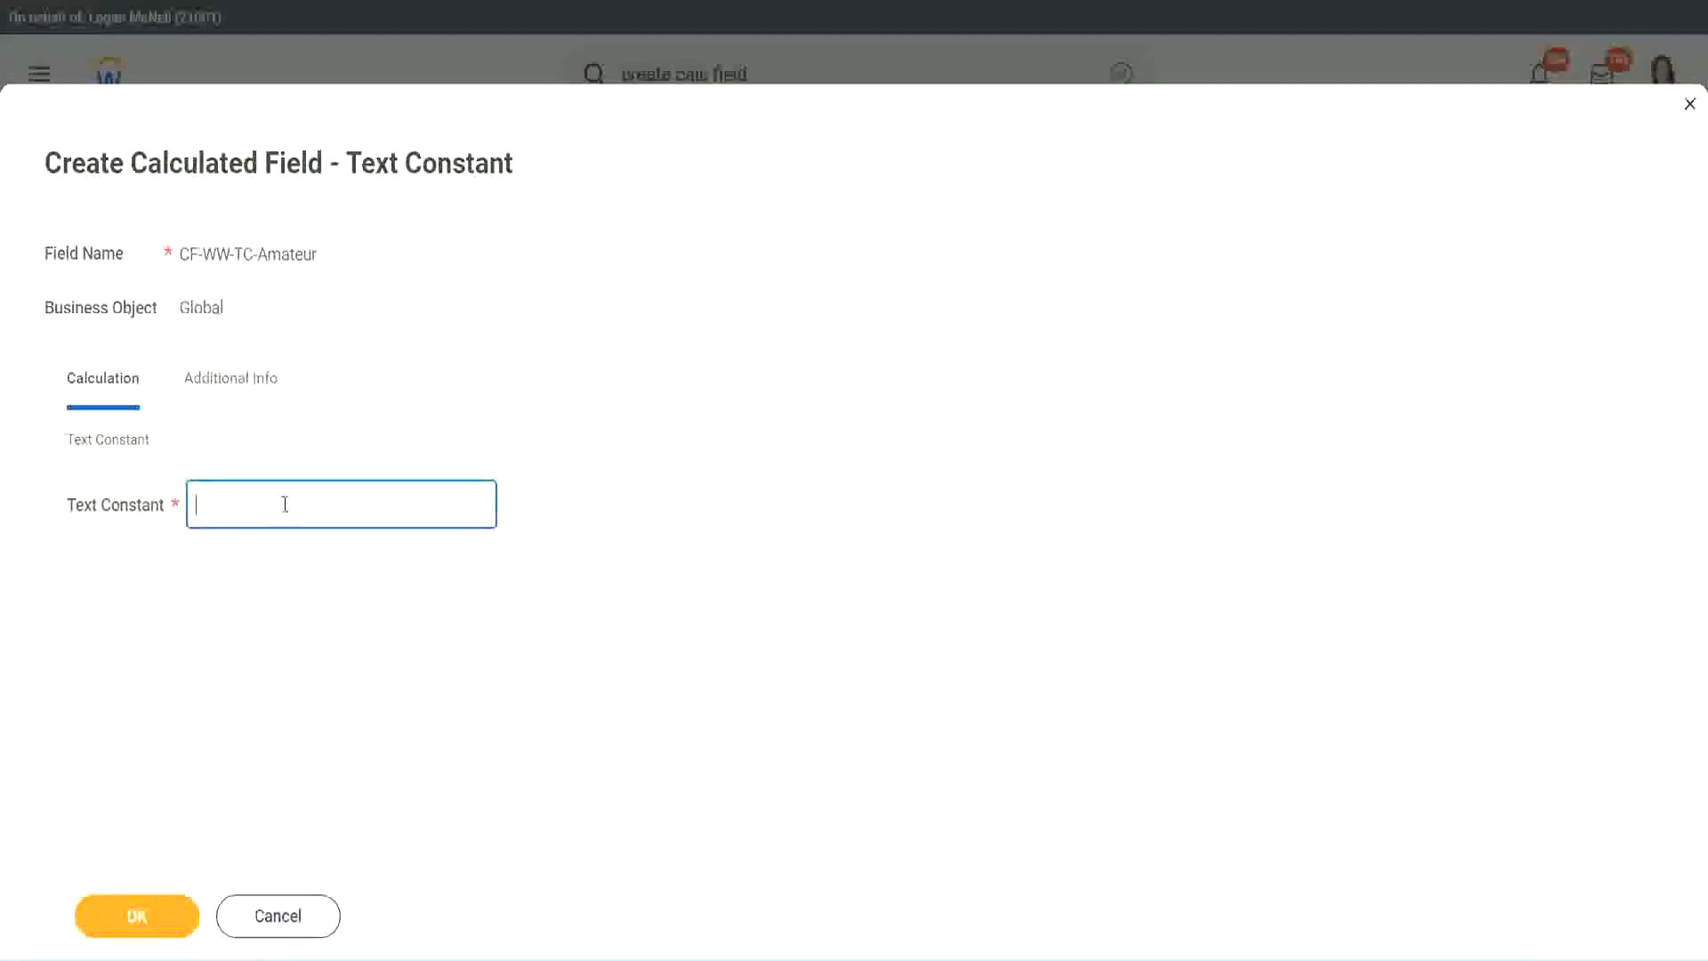
type("Amateur")
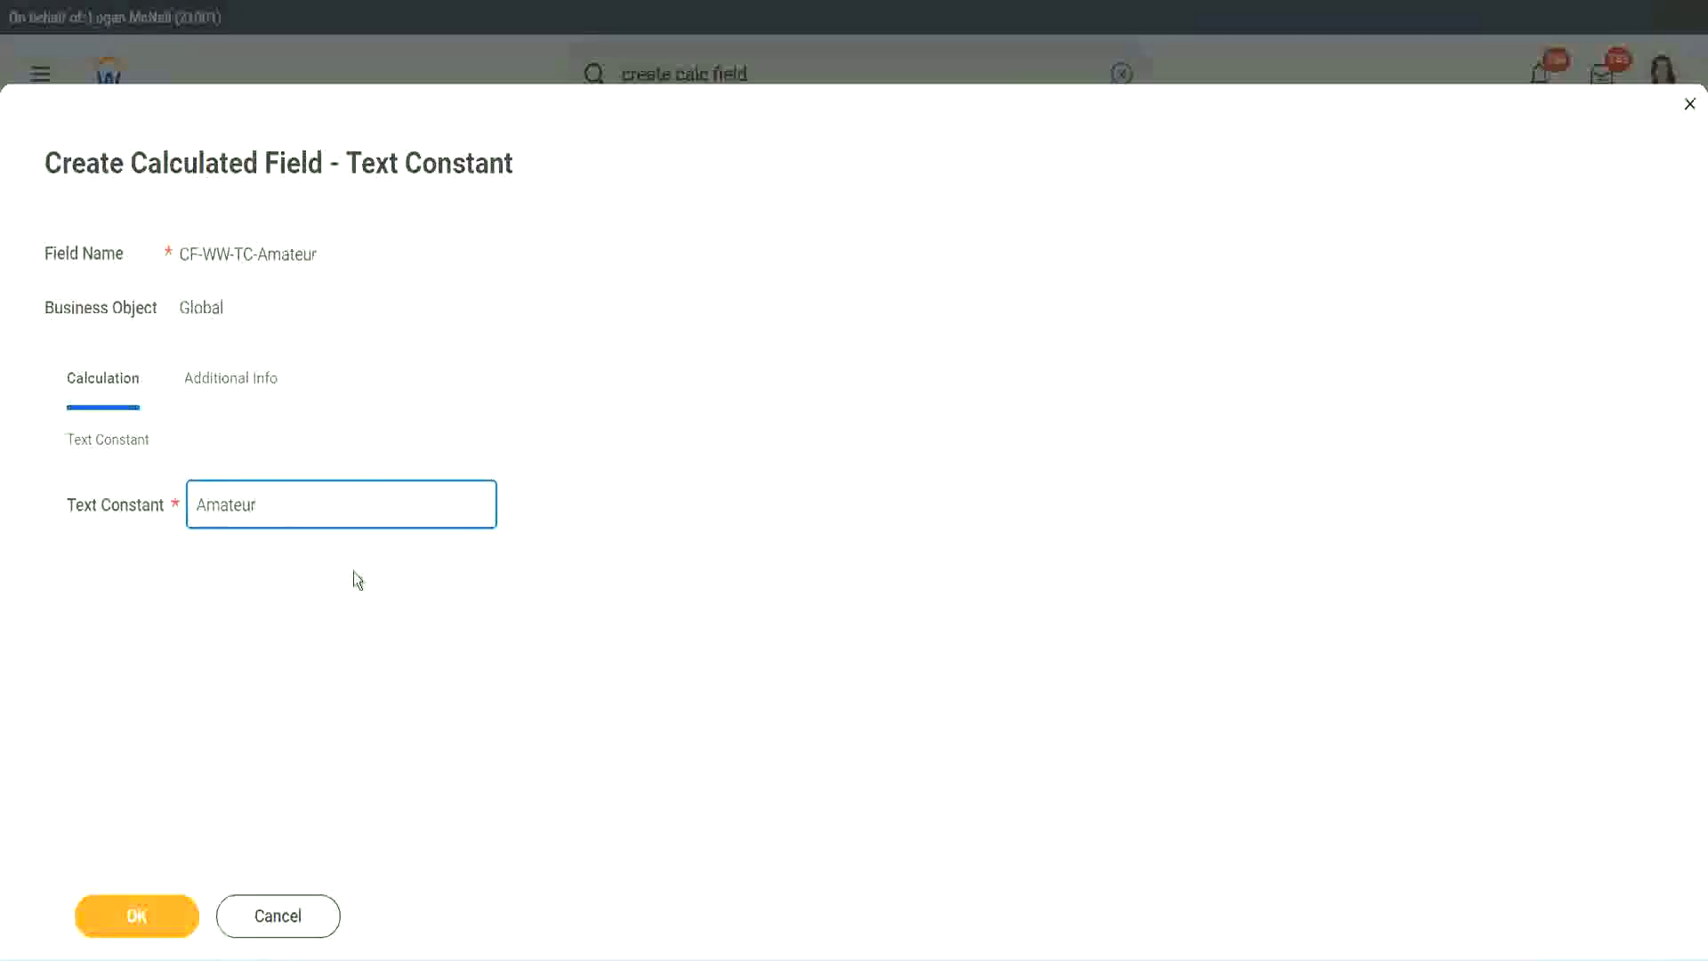
left_click(134, 916)
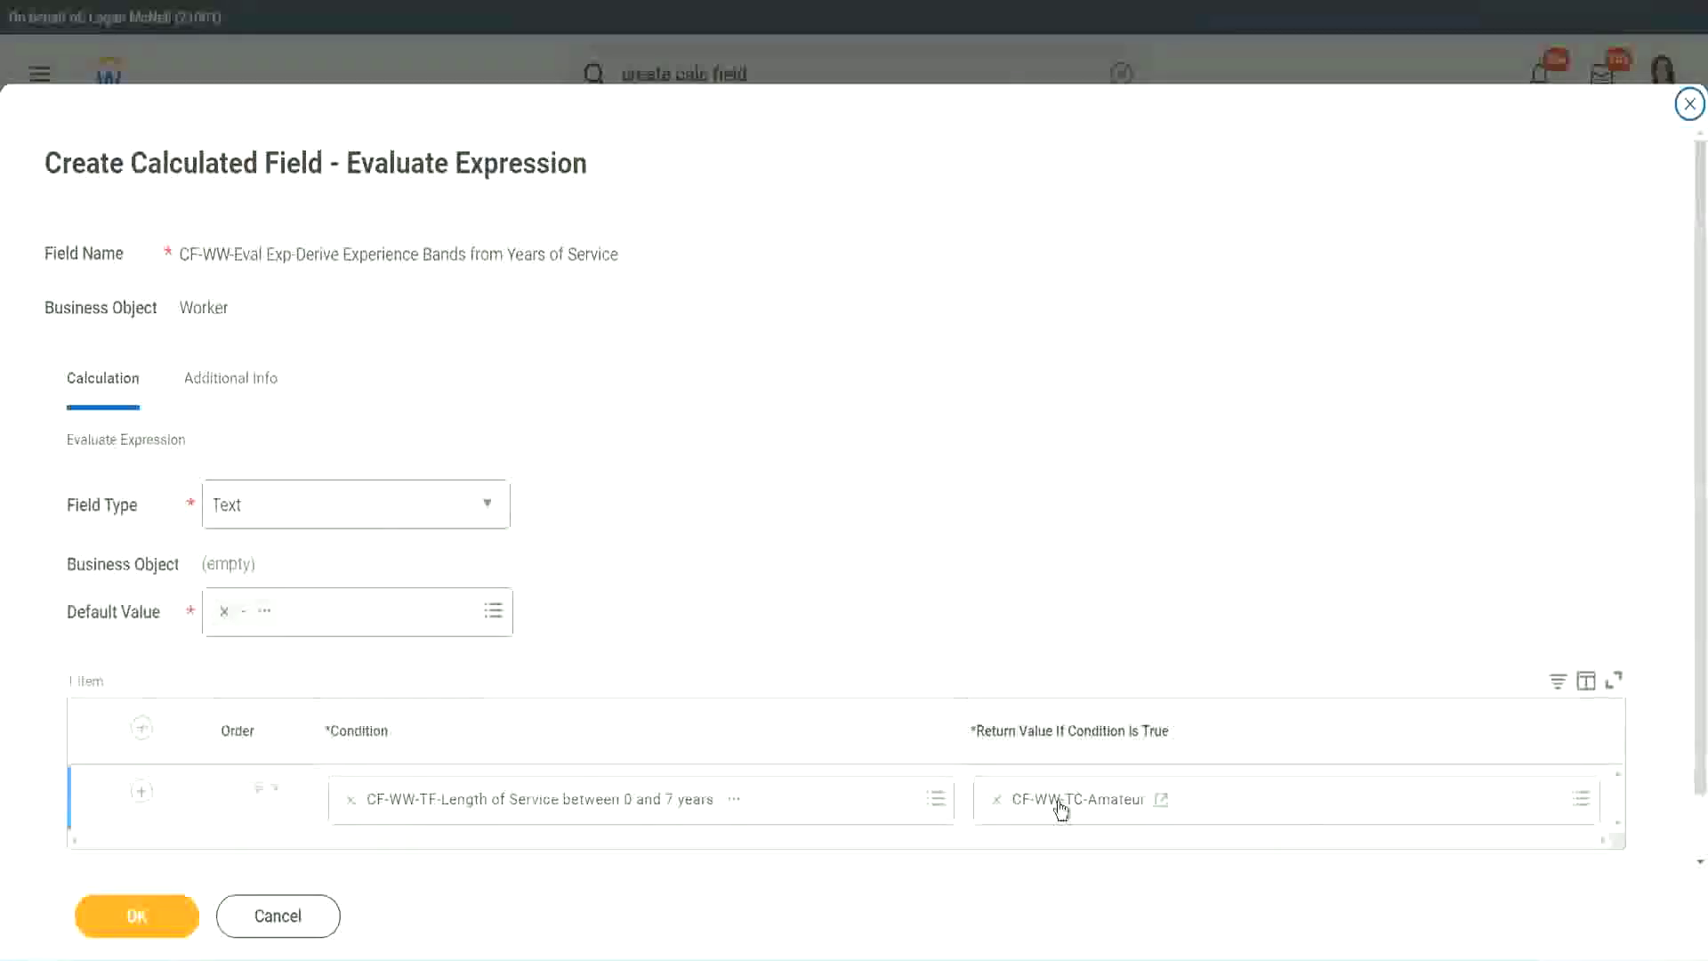
Copy the text of the CF-WW-TC-Amateur return value and add two empty condition rows below the first.
right_click(1061, 805)
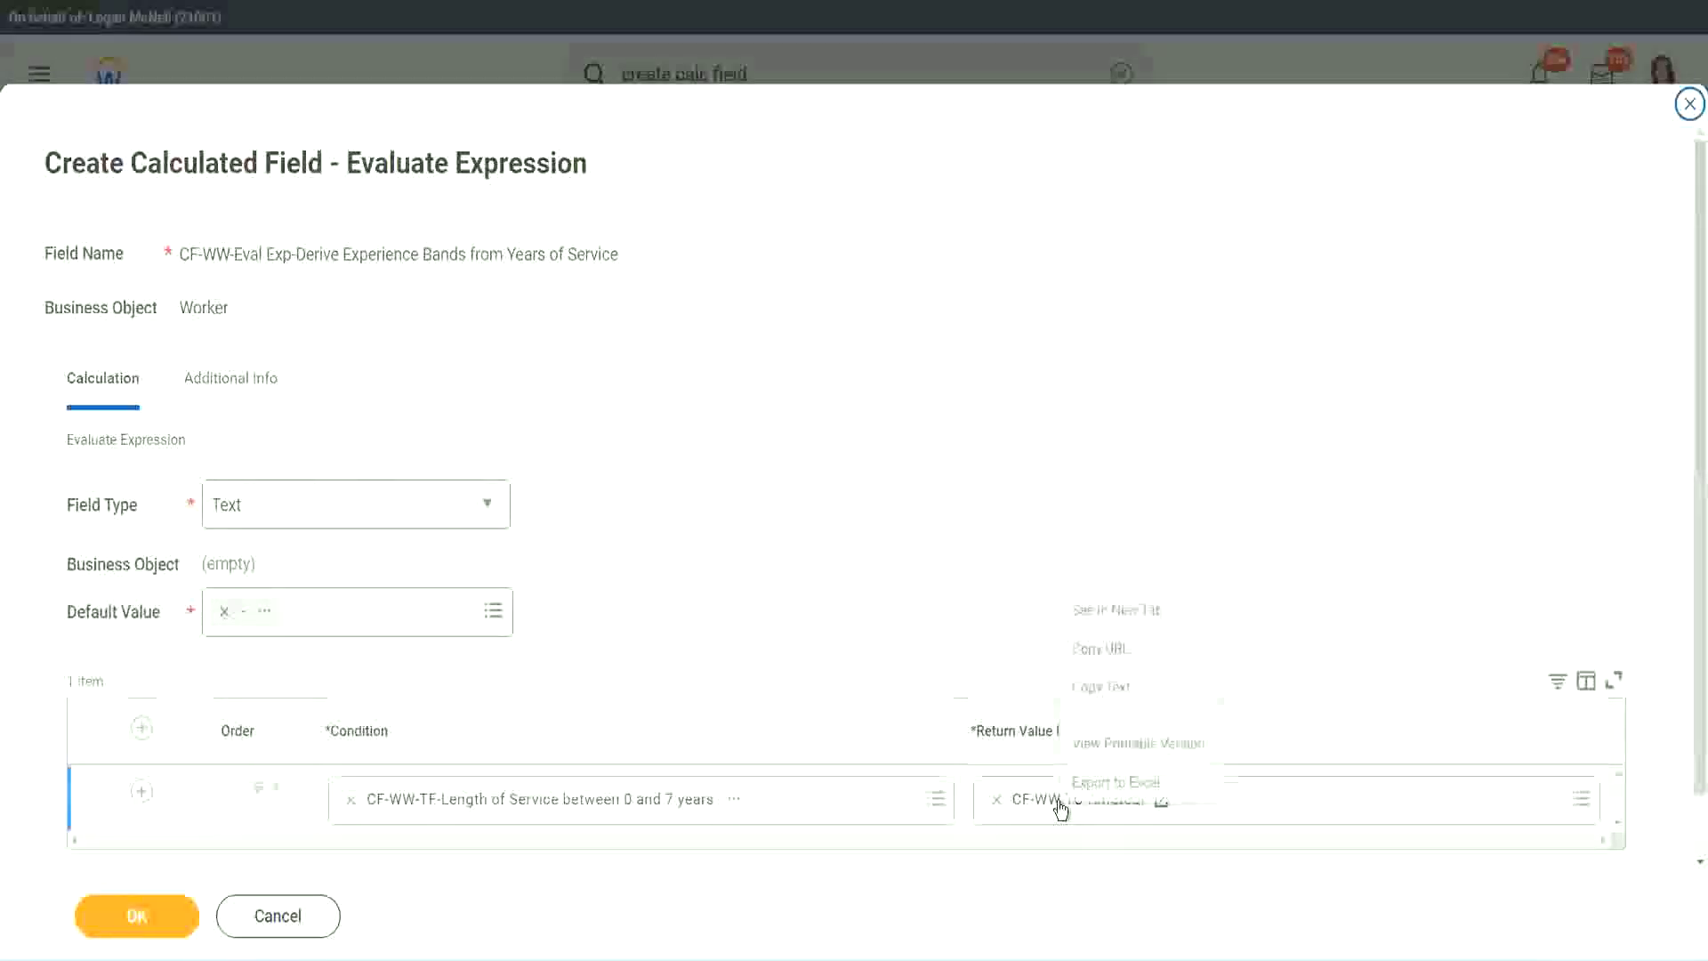
left_click(1118, 690)
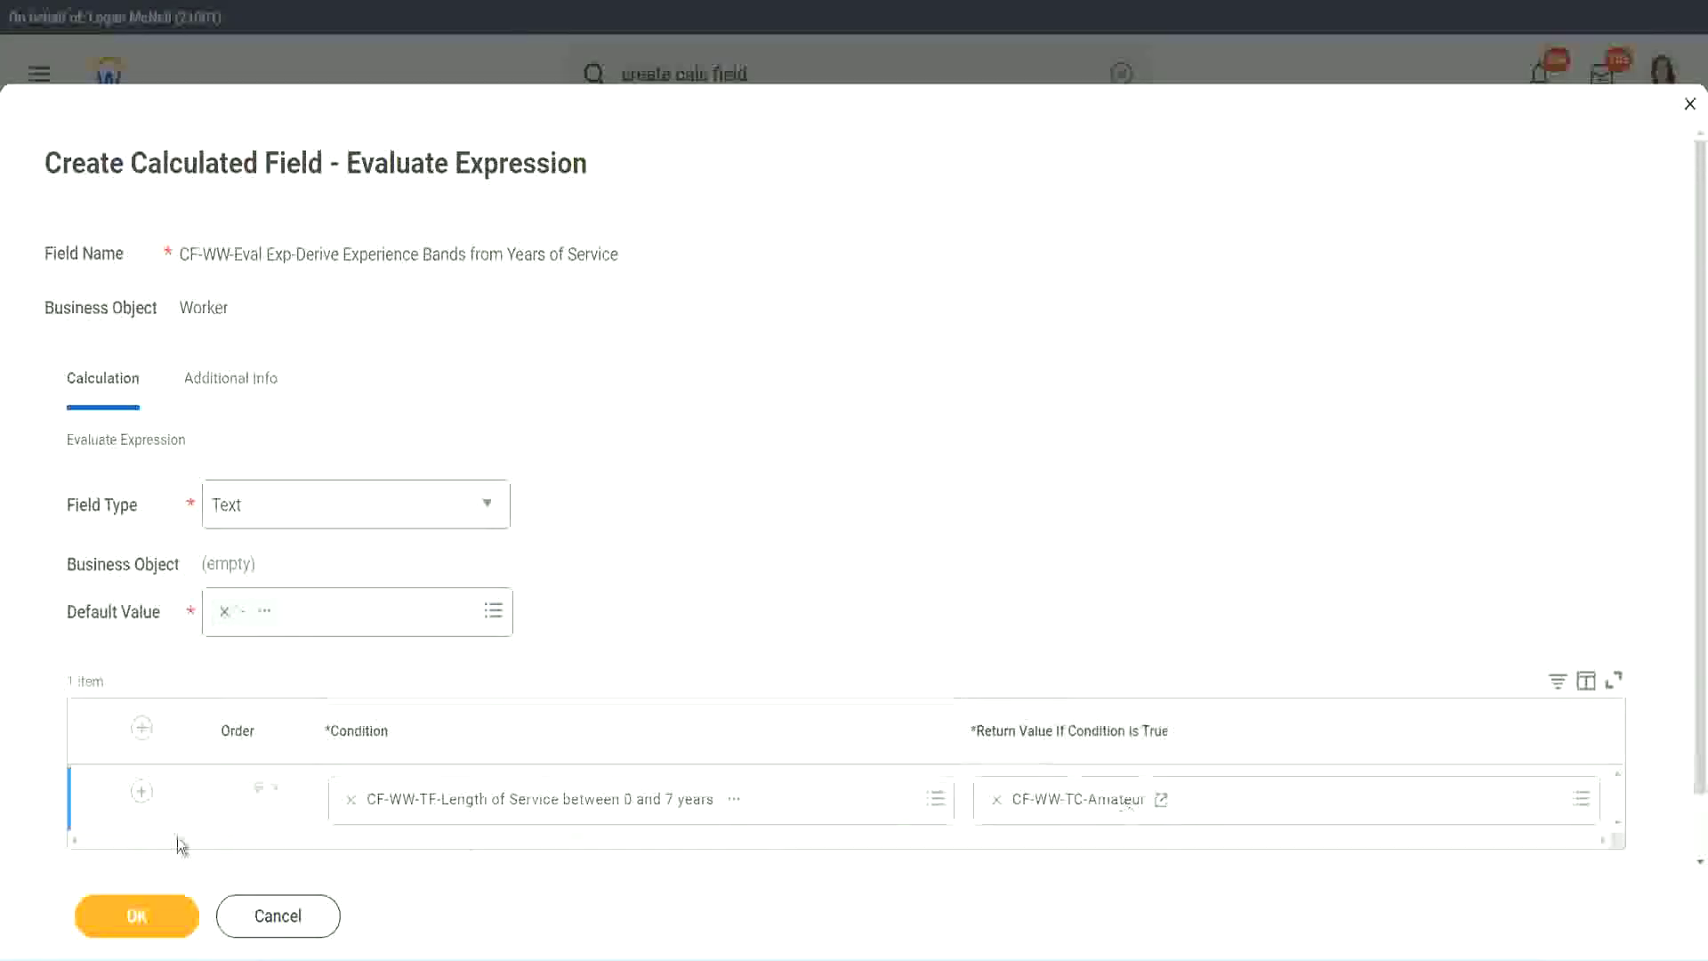
left_click(116, 821)
left_click(142, 791)
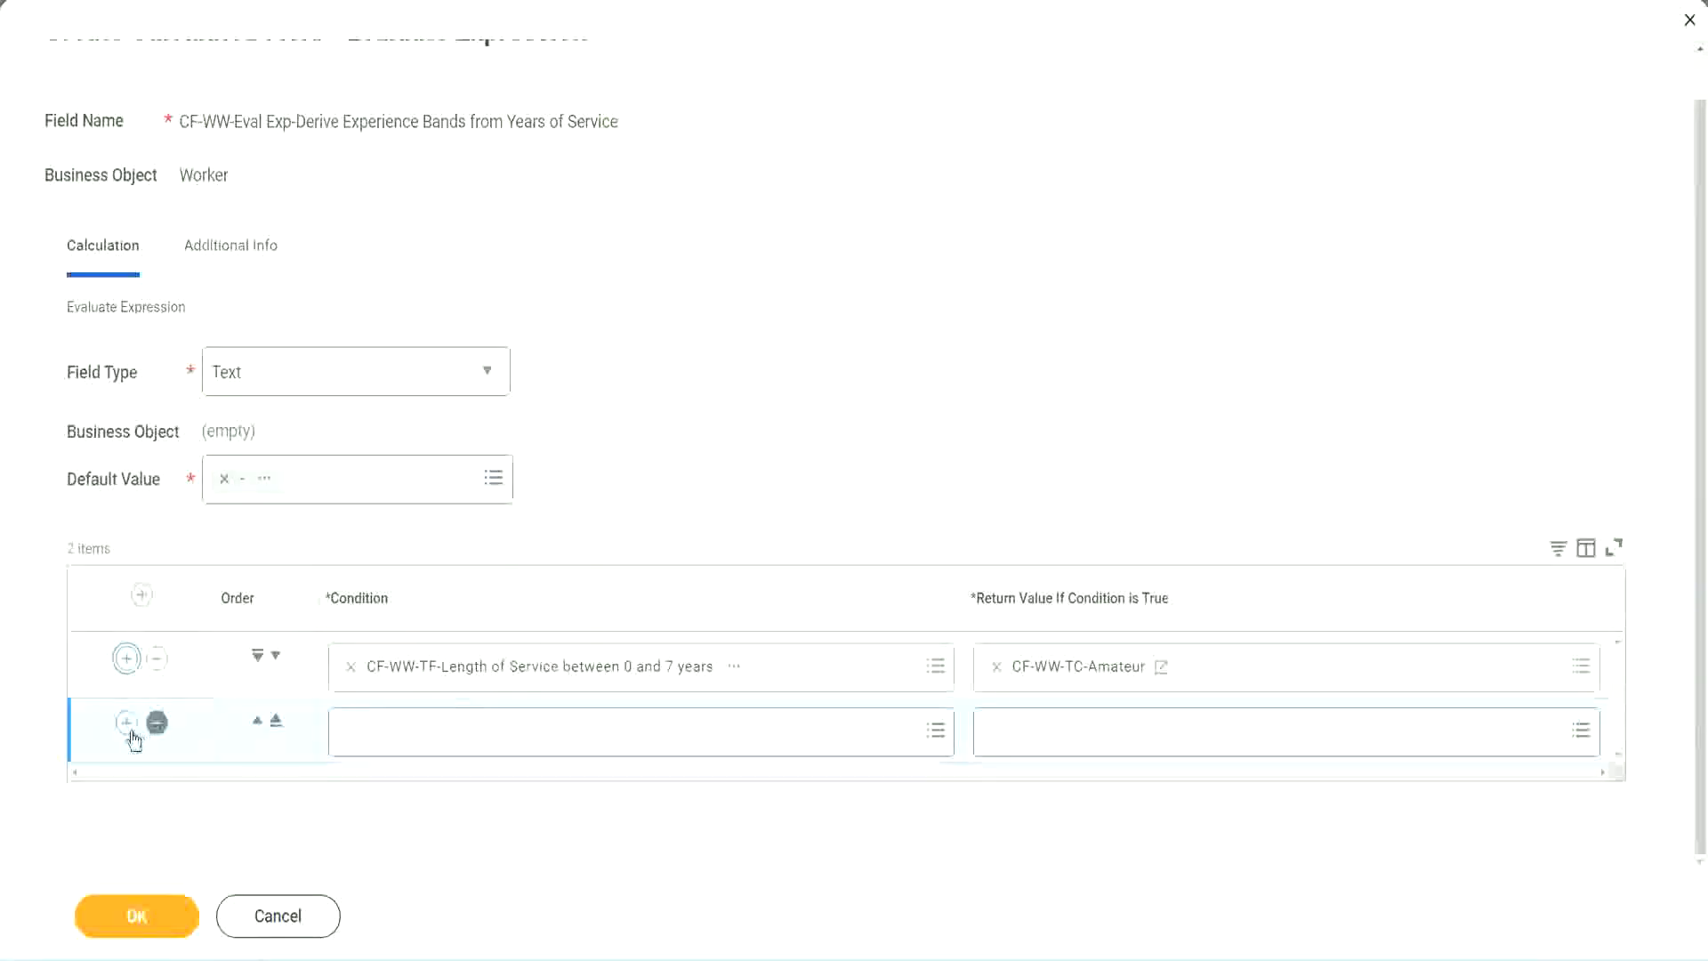
left_click(127, 731)
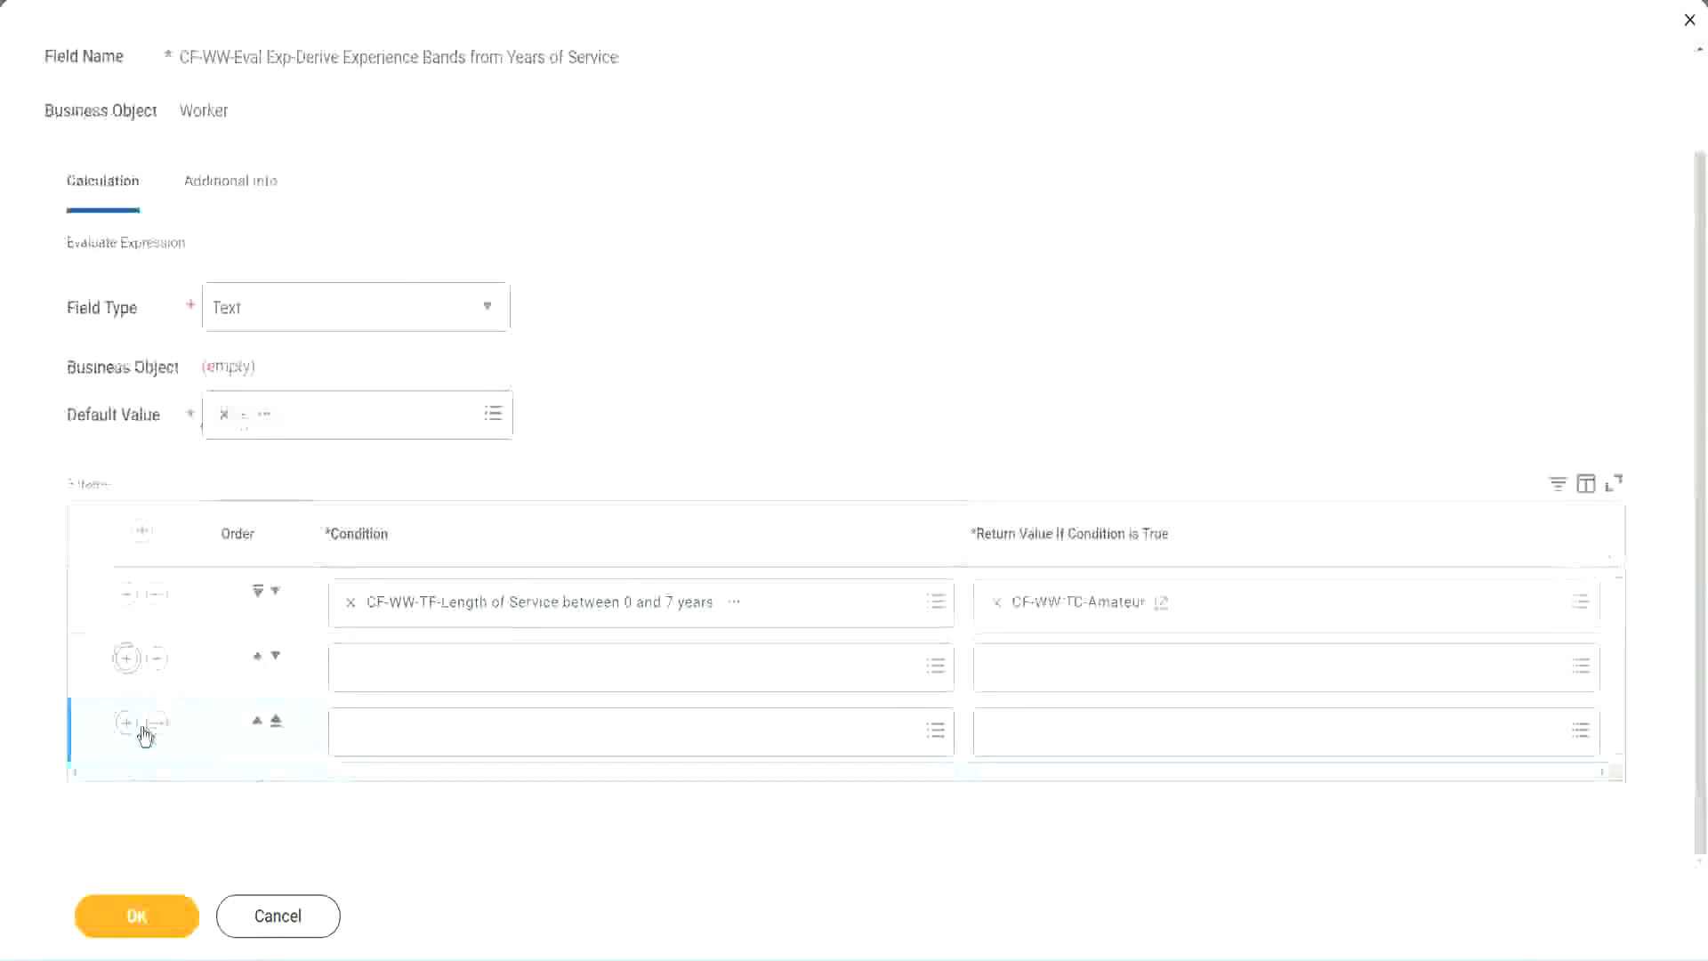
Set the second row's condition to CF-WW-TF-Length of Service between 8 and 15 years.
left_click(420, 669)
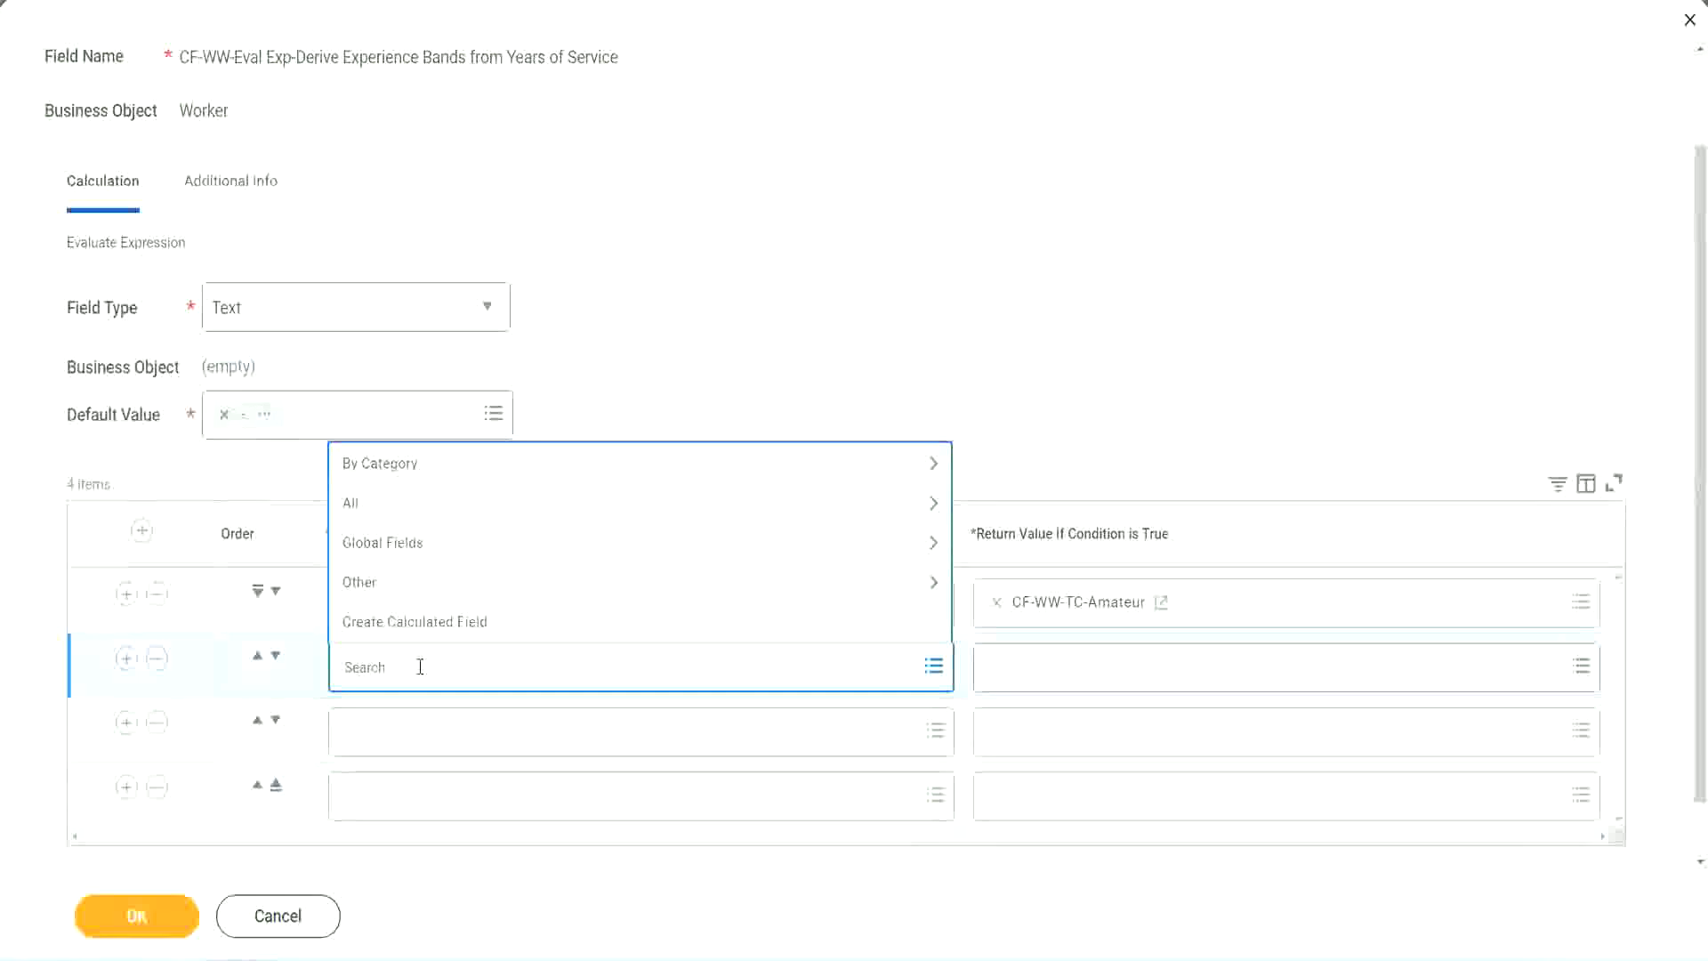
type("cf-ww")
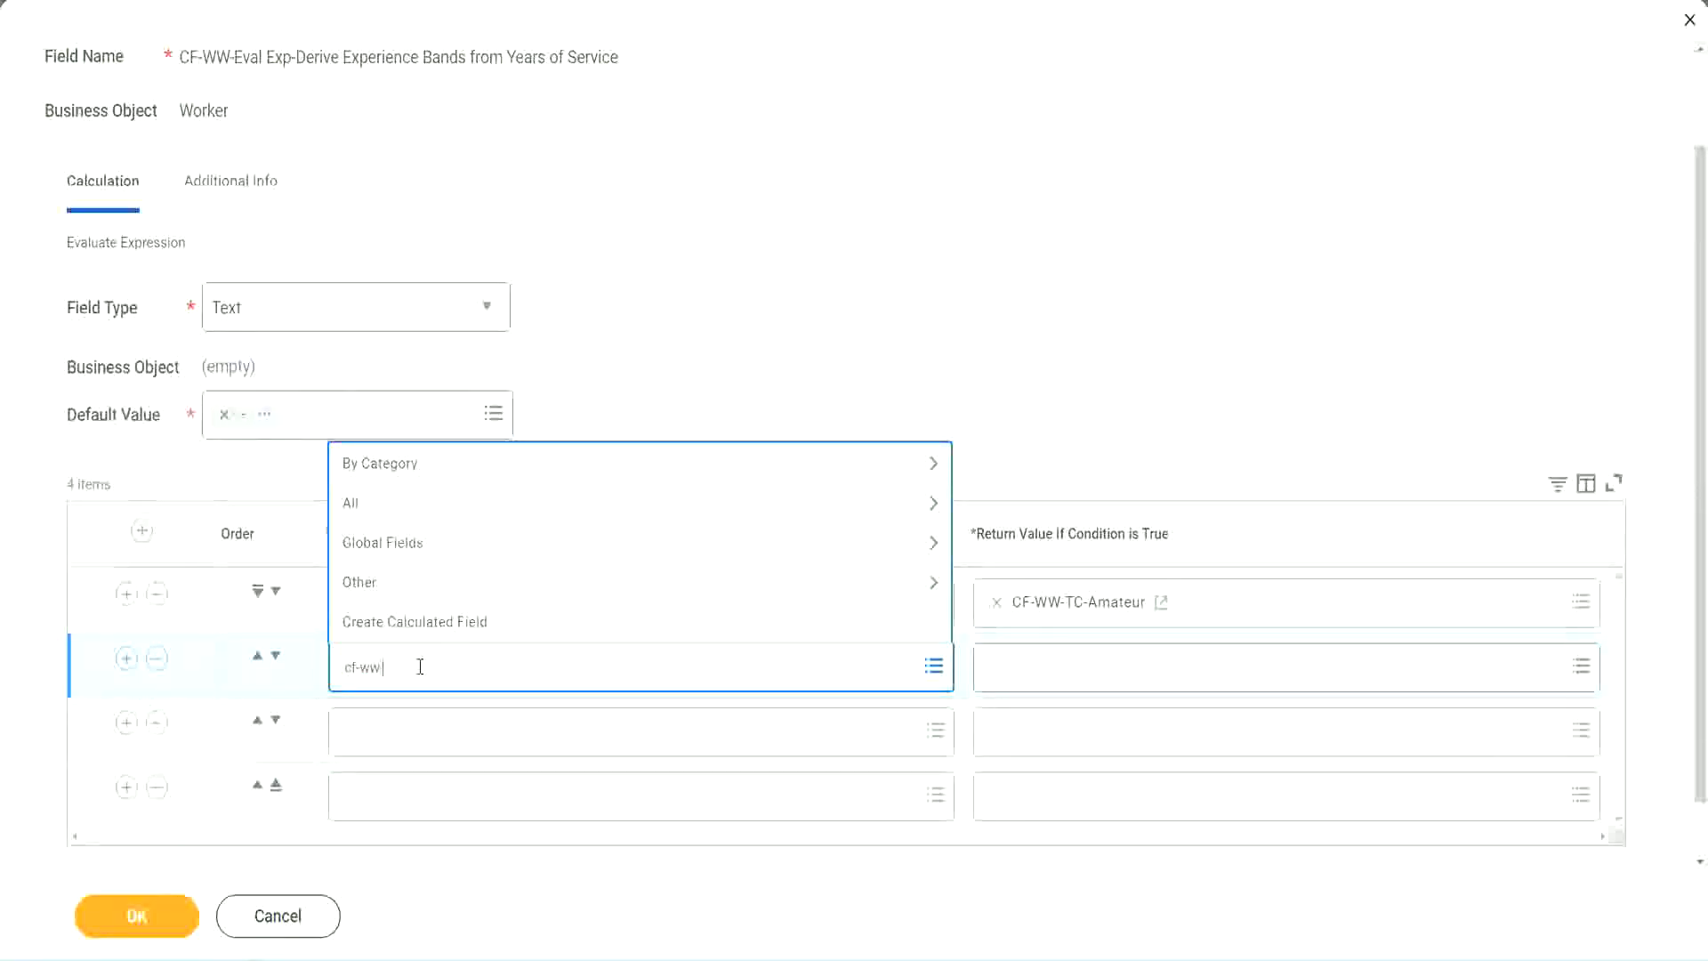
type("-tf")
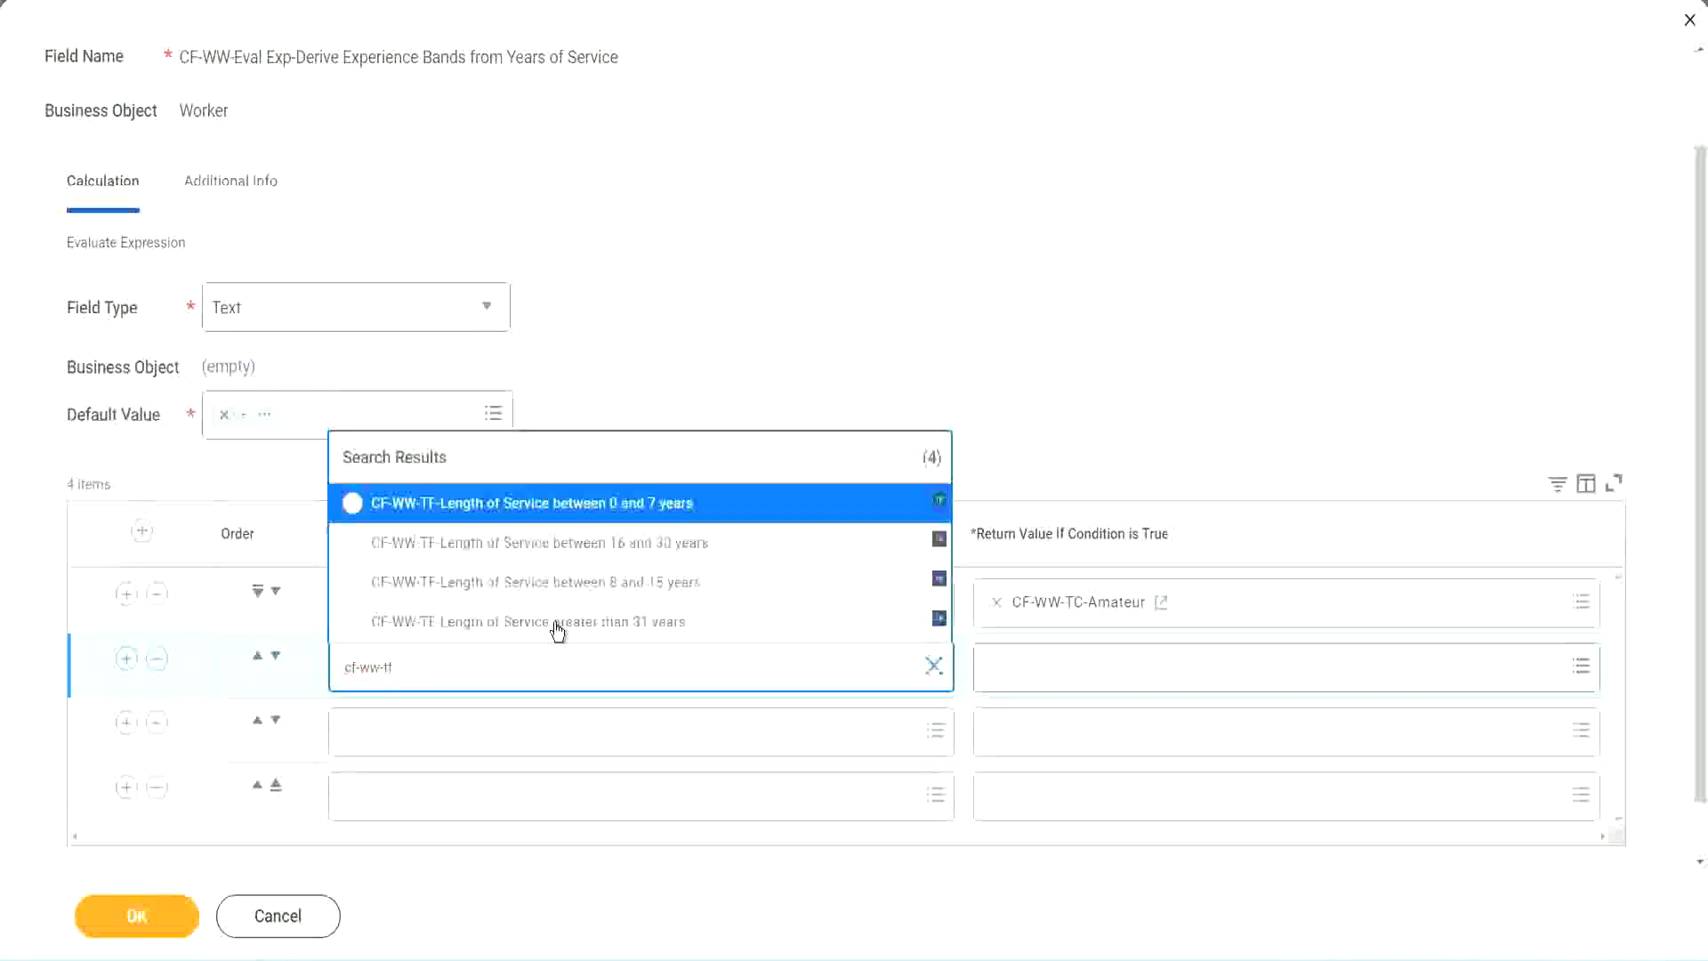
left_click(659, 587)
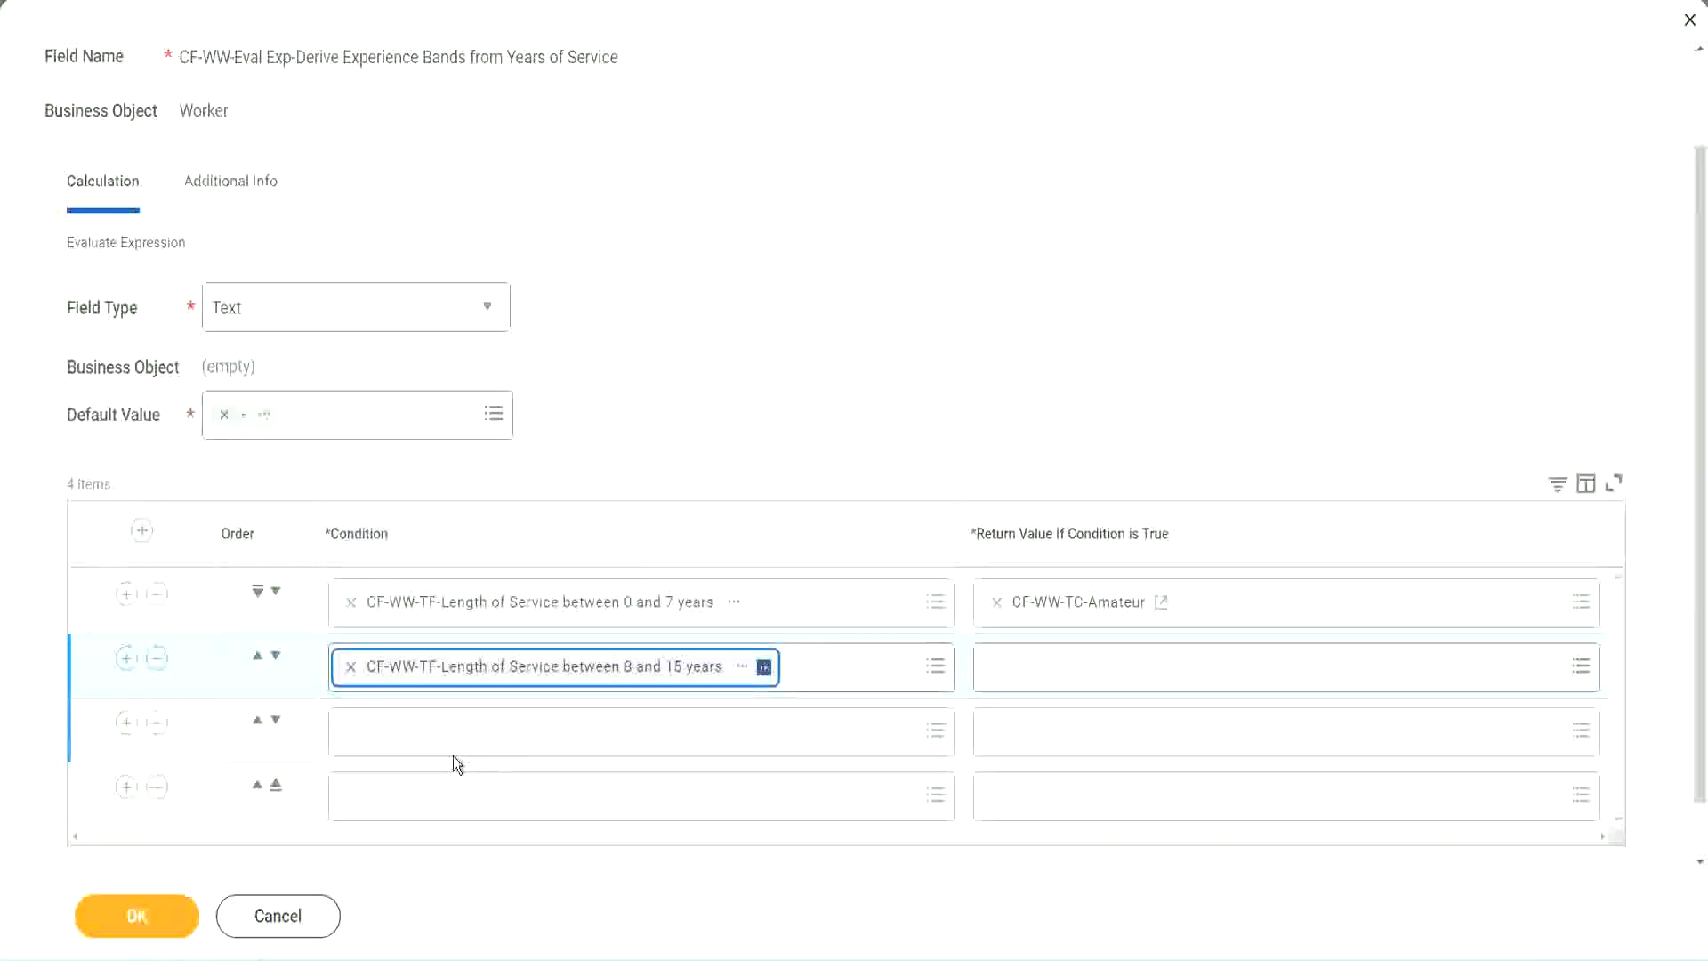
Set the third row's condition to CF-WW-TF-Length of Service between 16 and 30 years.
left_click(430, 729)
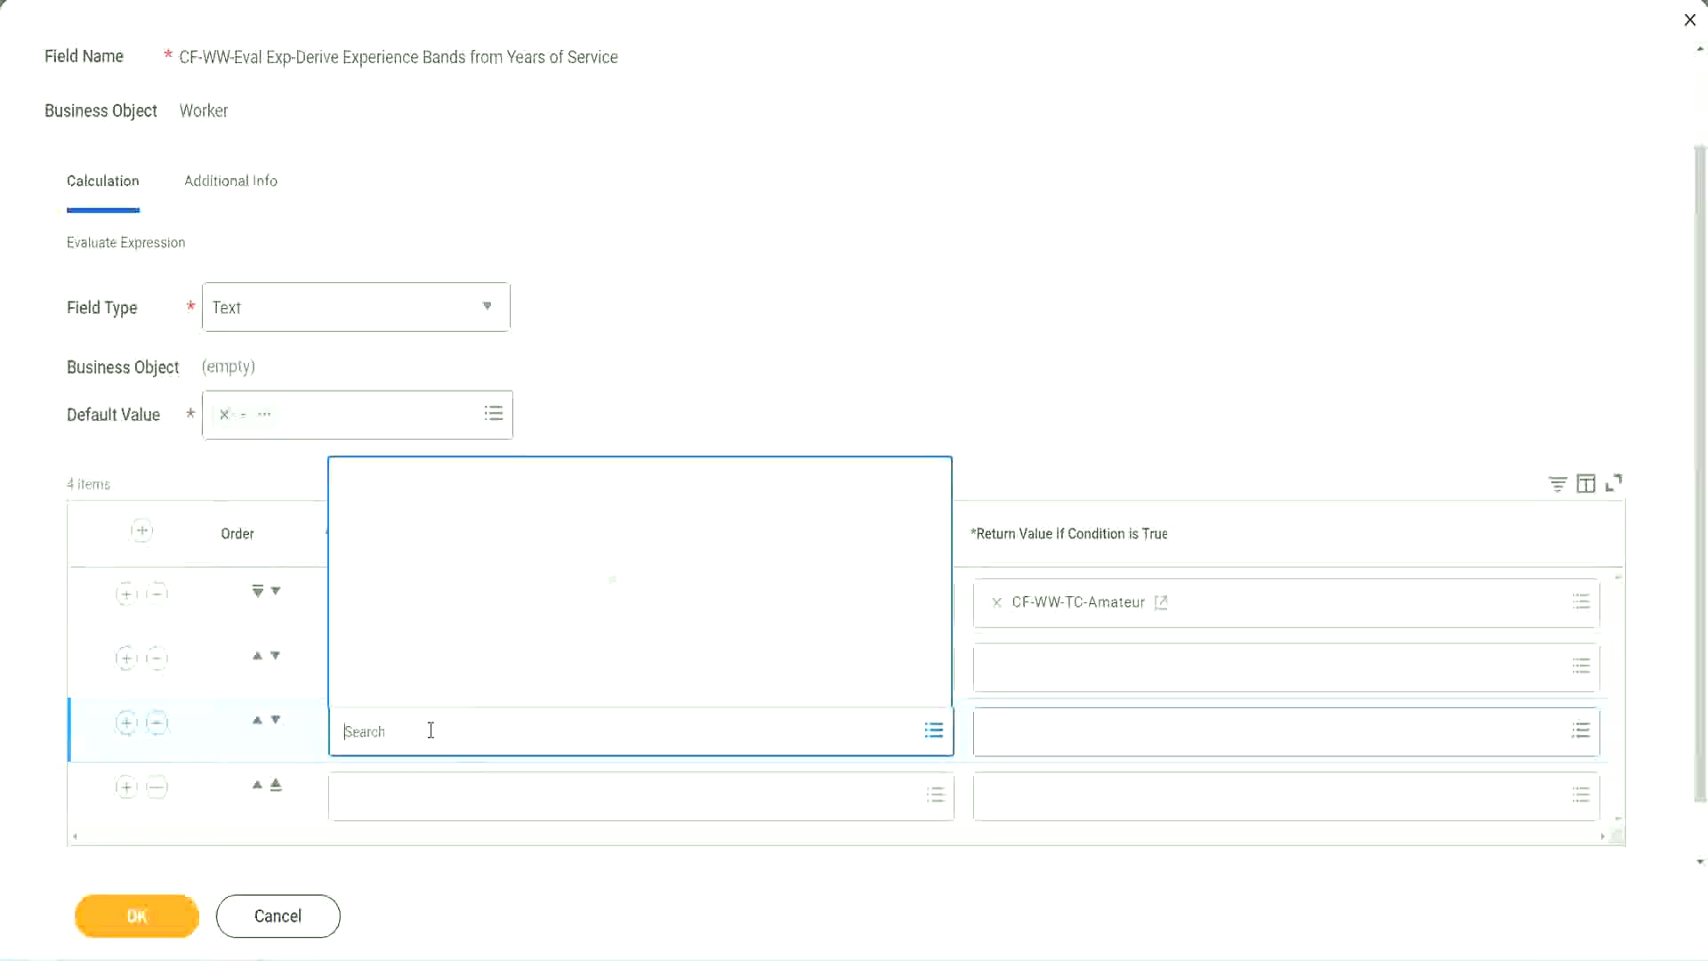
type("cf-ww")
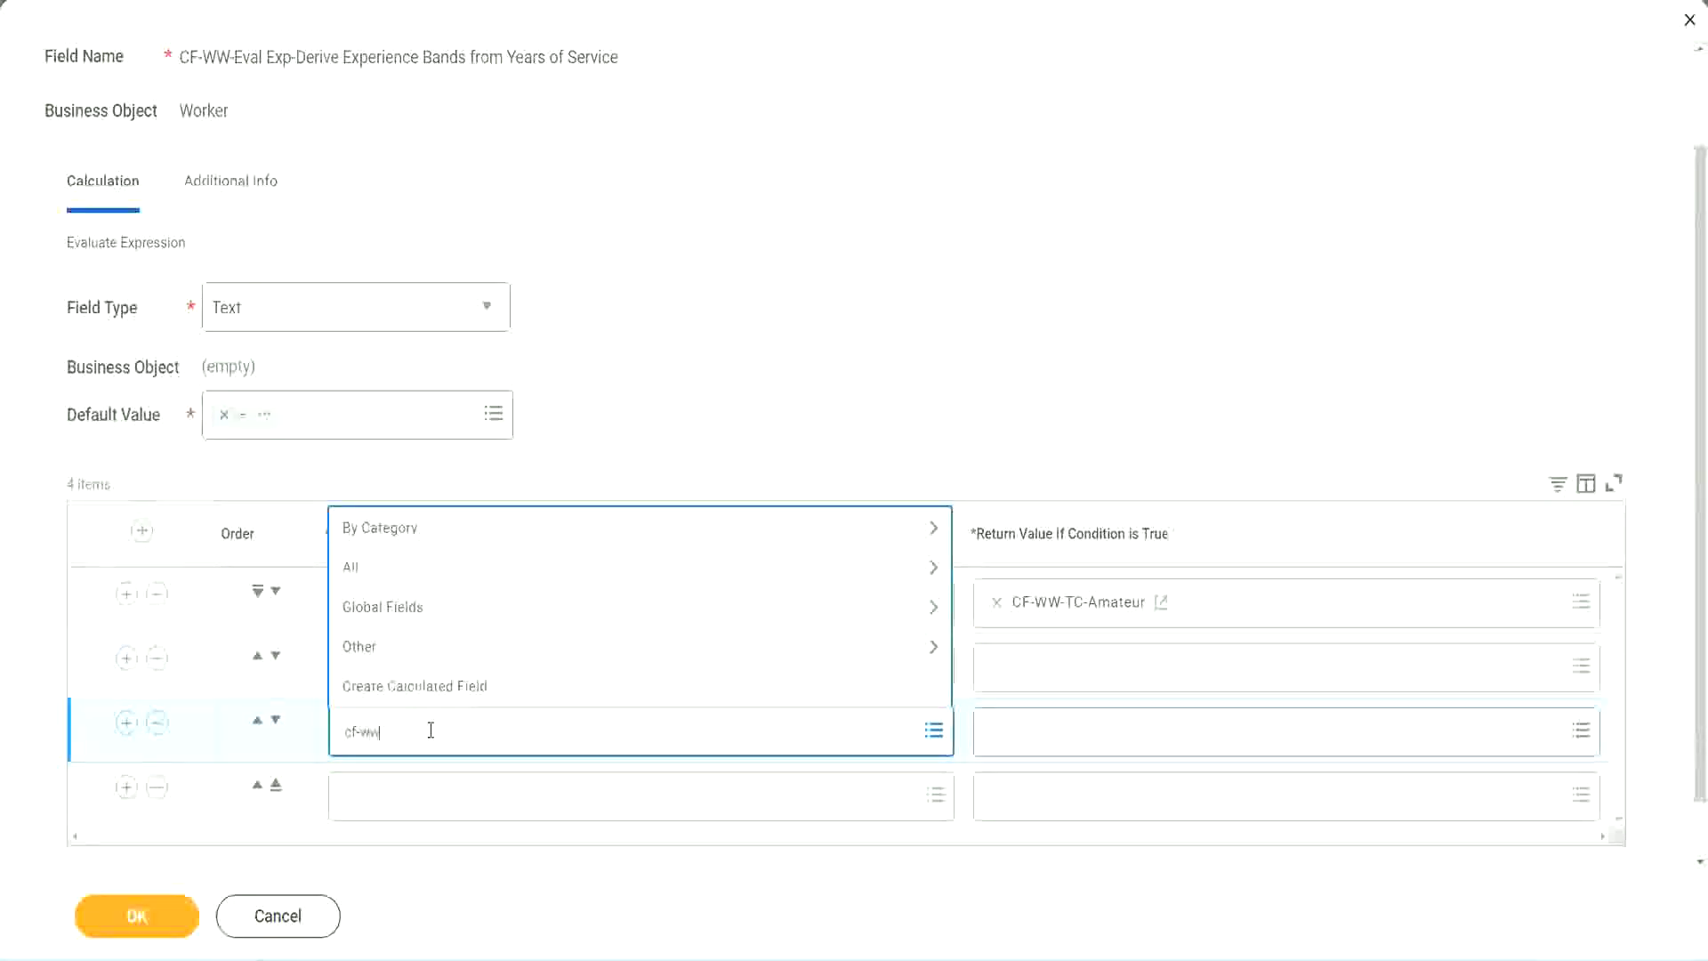
type("-tf")
key("Return")
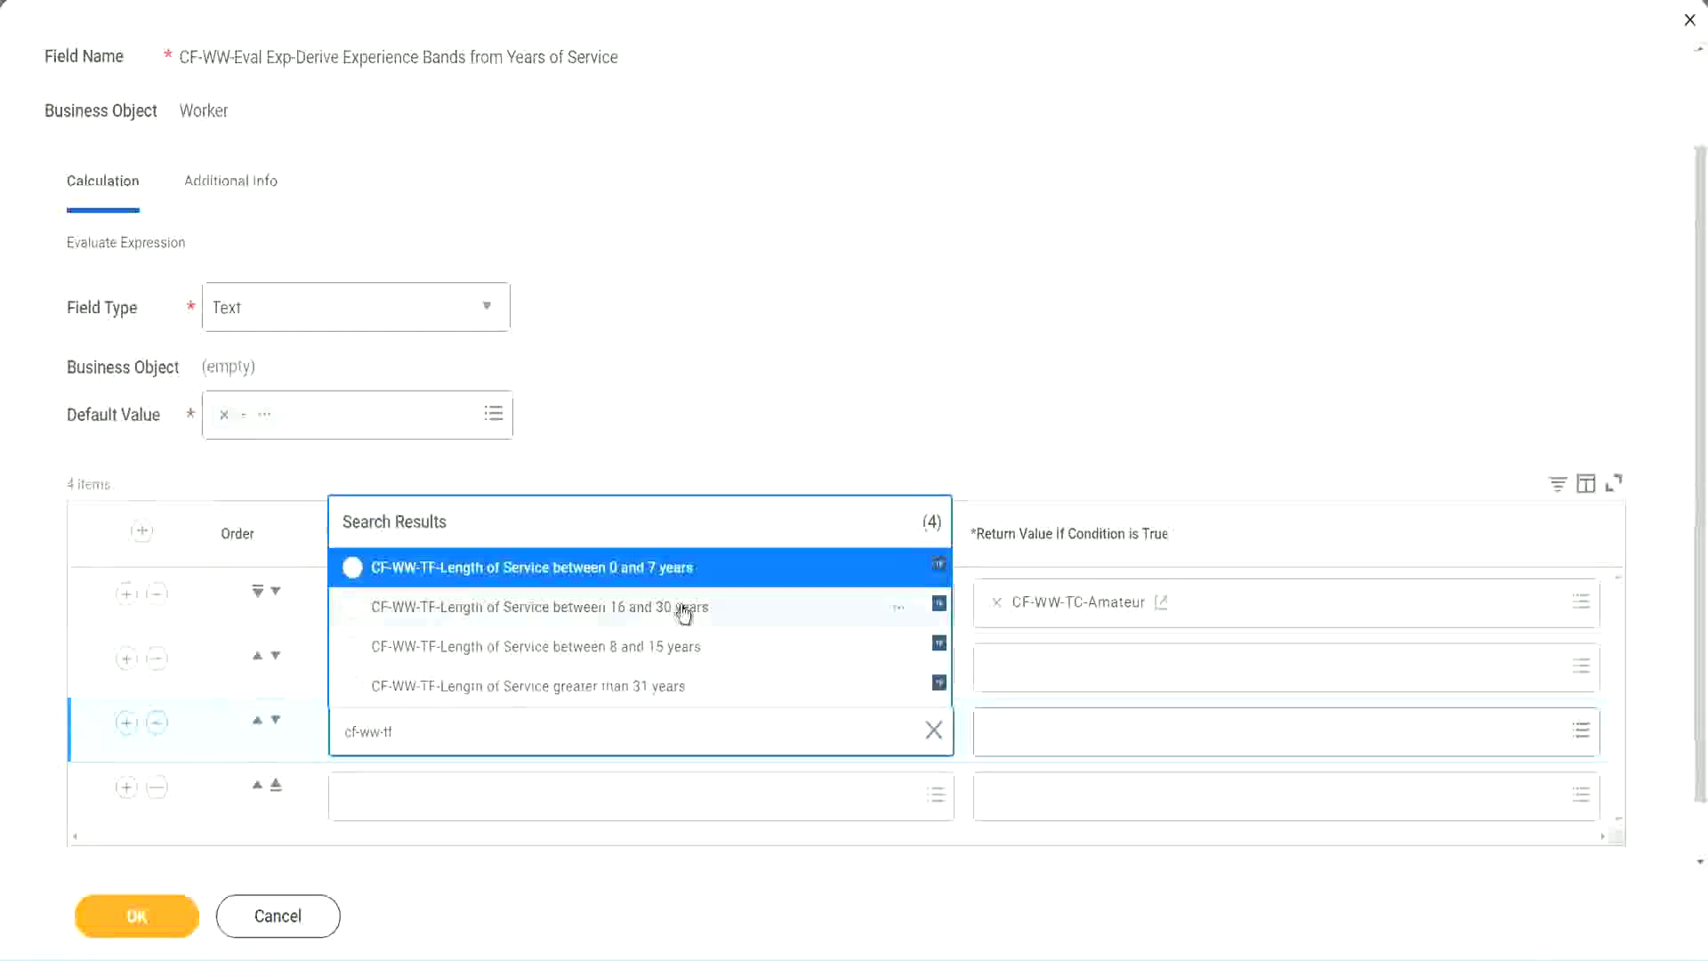
left_click(685, 614)
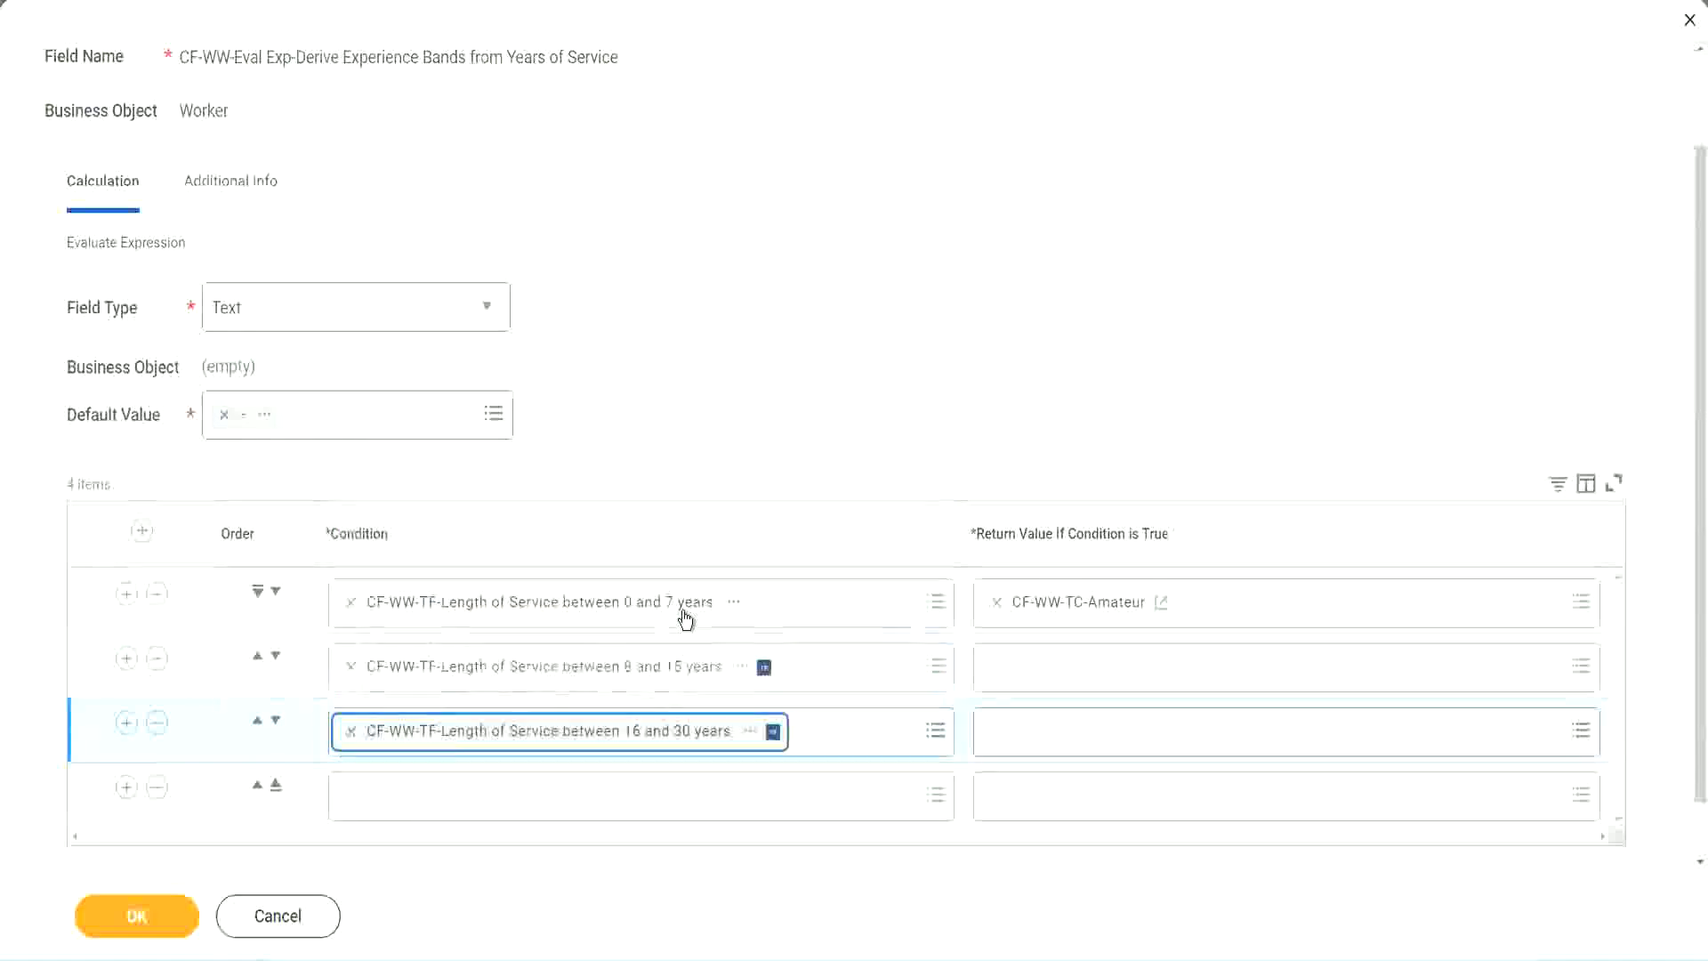
Set the fourth row's condition to CF-WW-TF-Length of Service greater than 31 years.
left_click(405, 808)
type("c")
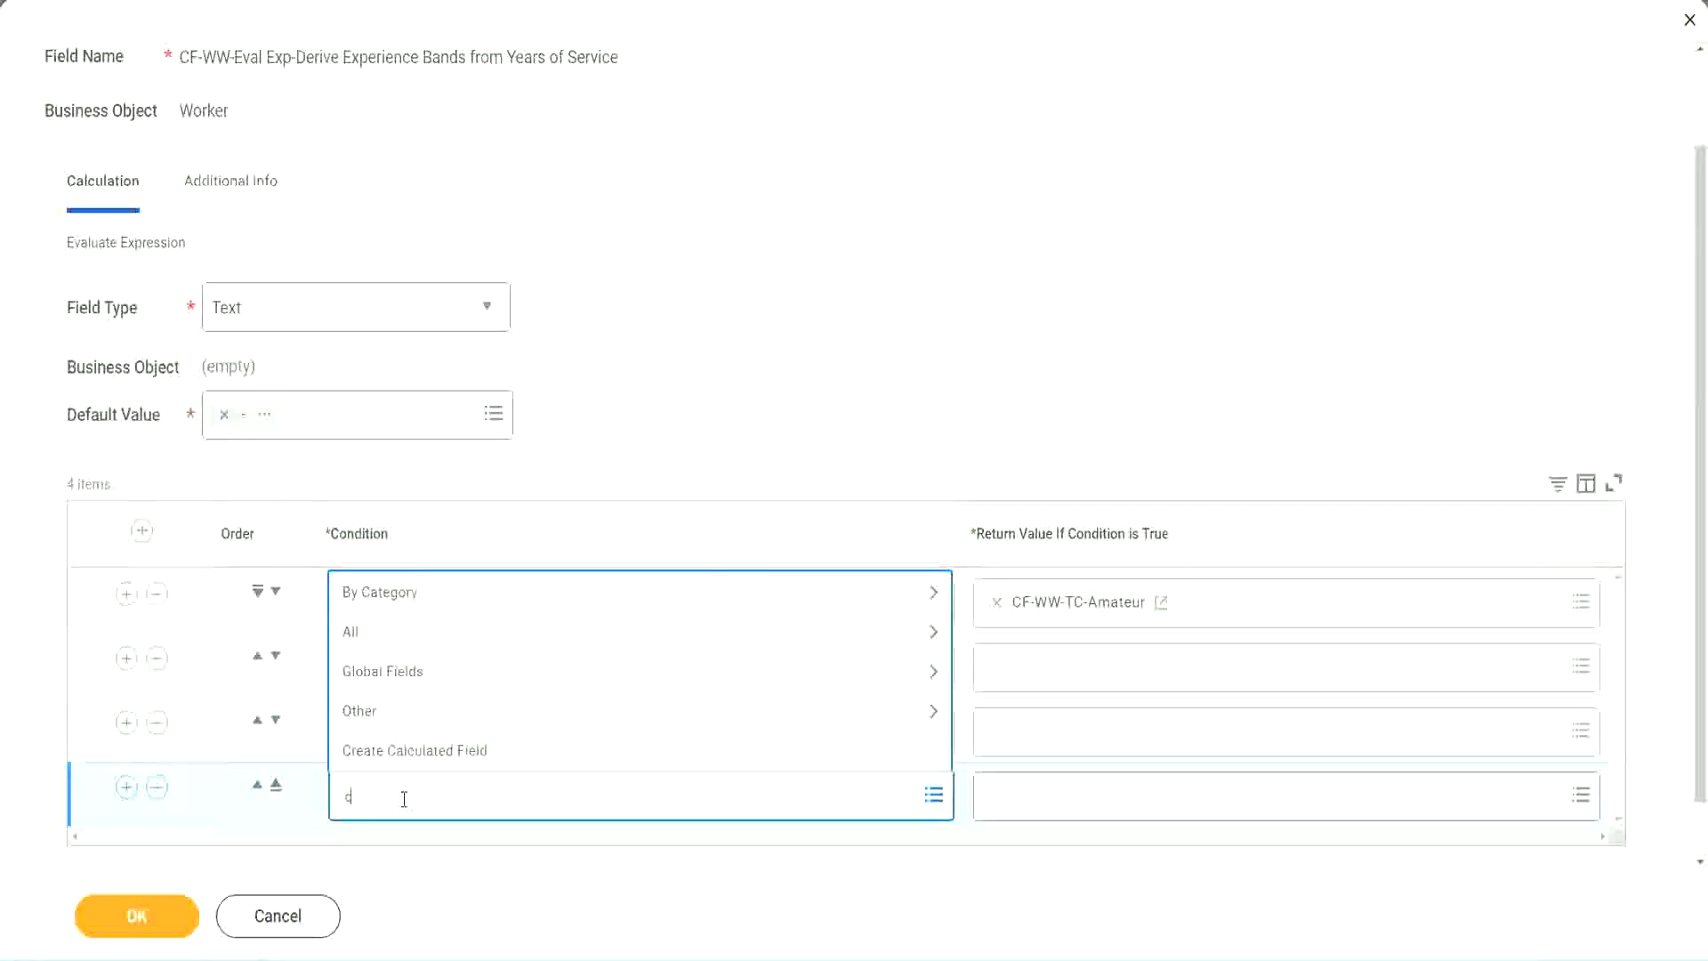
type("f-ww")
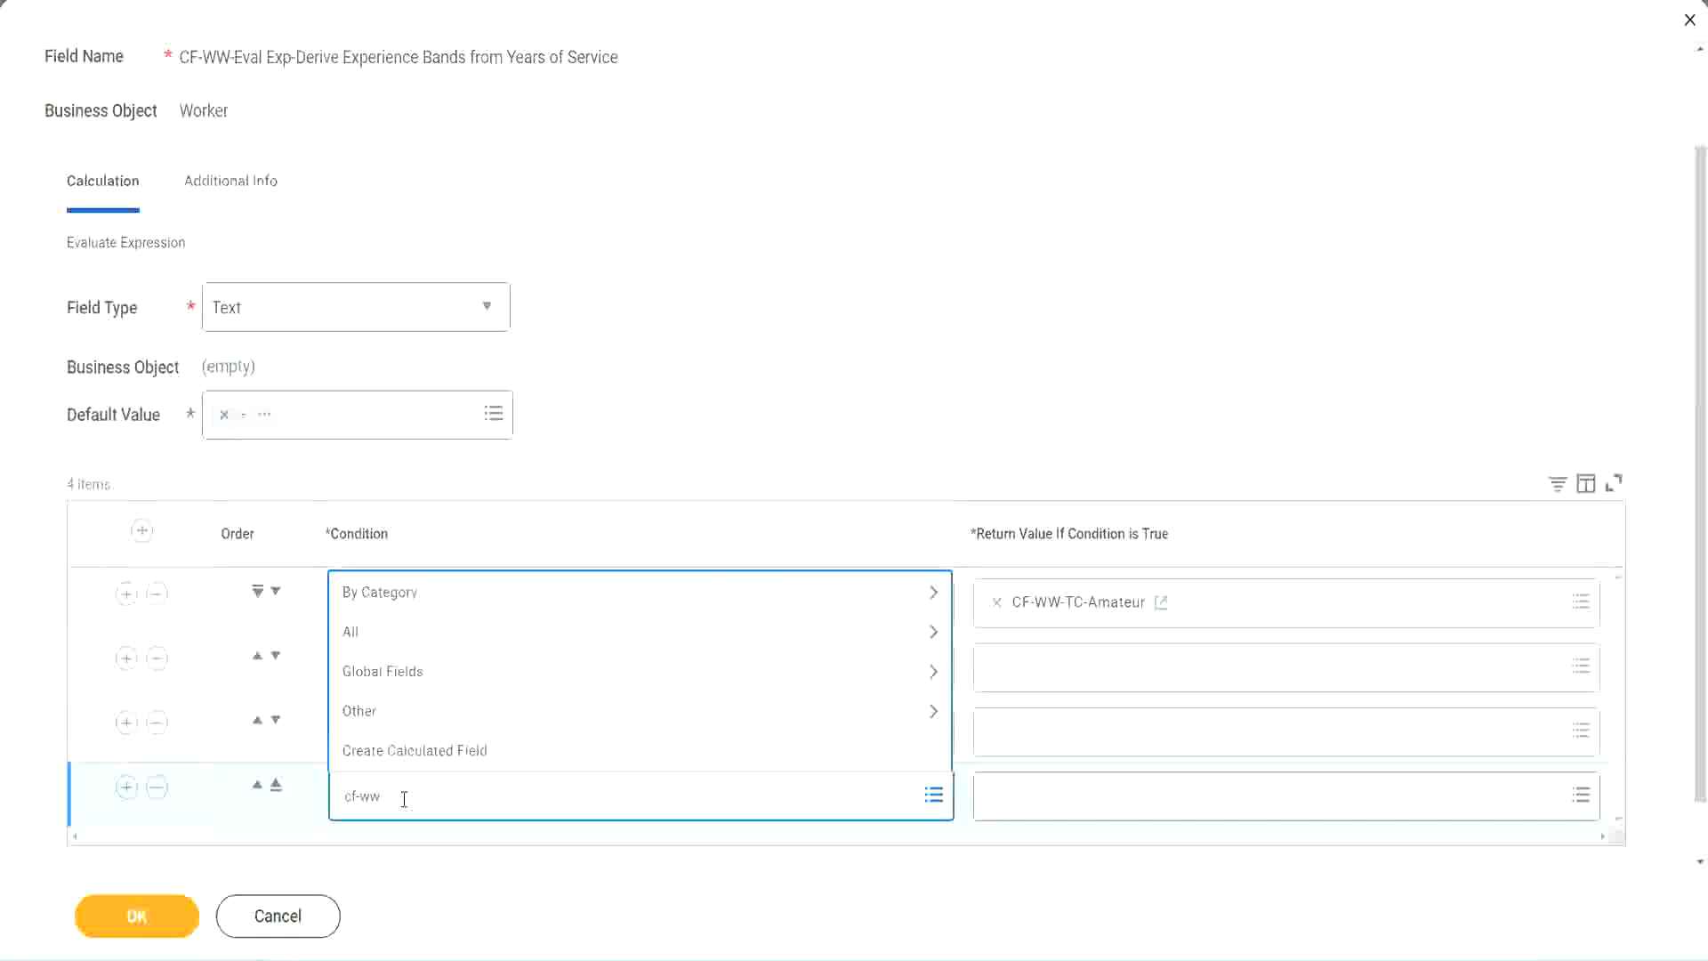
type(" tf 31")
key("Return")
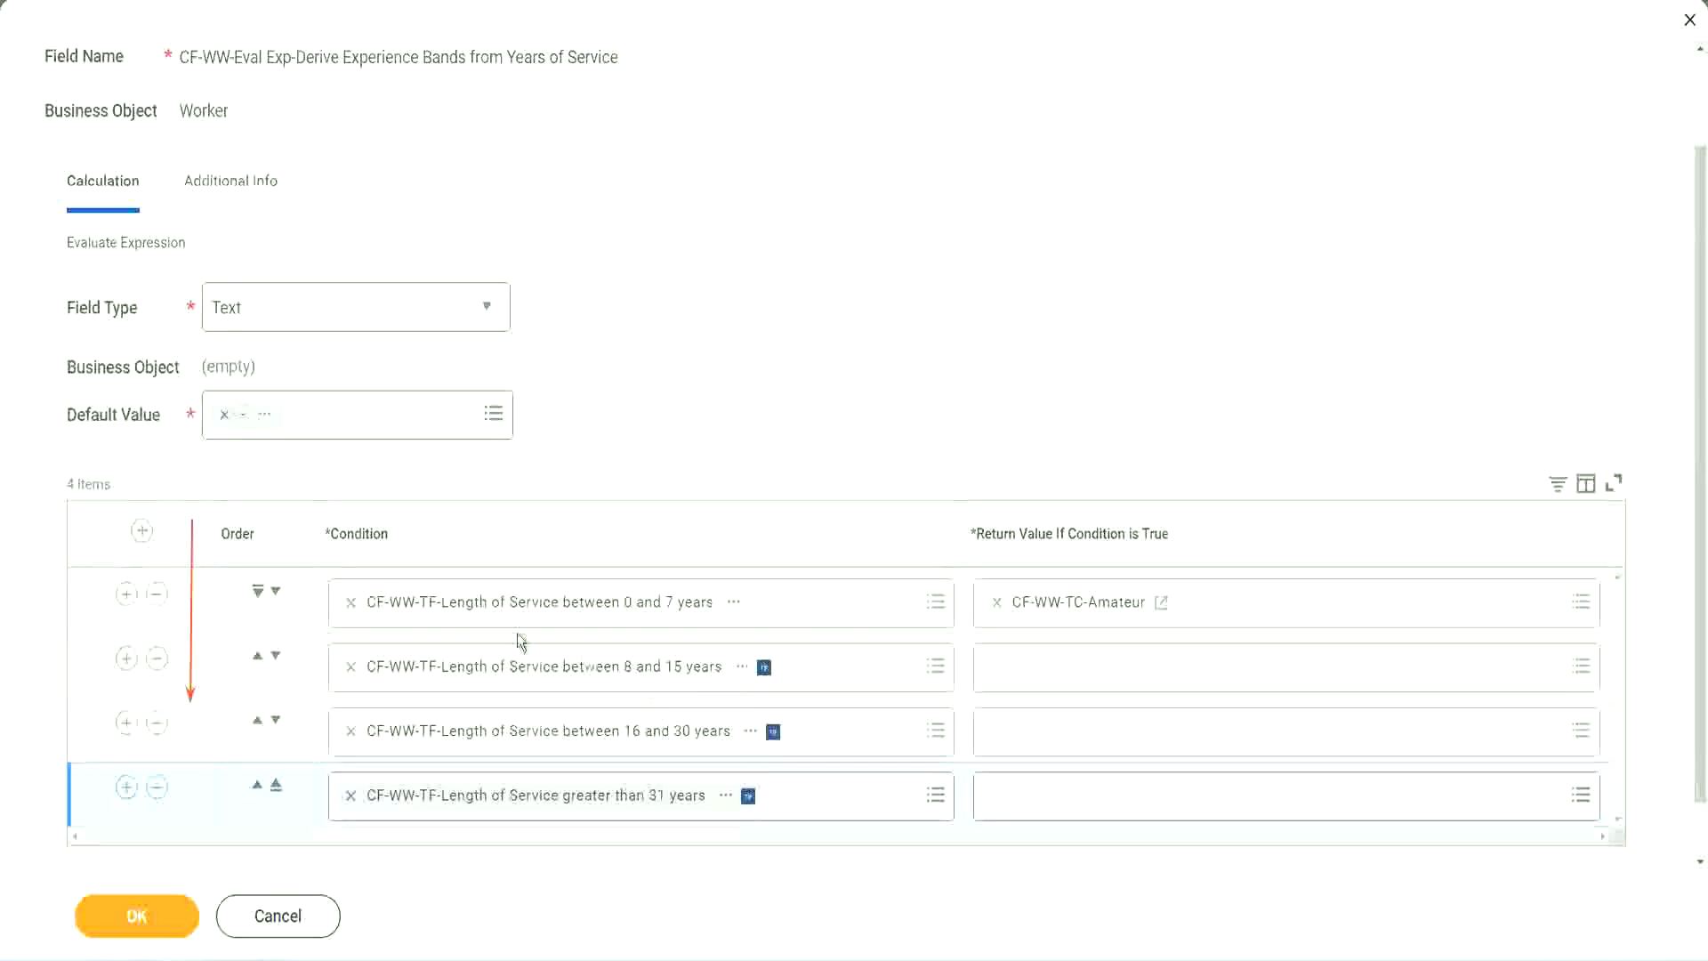
Move the 8 to 15 years condition above the 0 to 7 years condition and return it to second place.
left_click(258, 658)
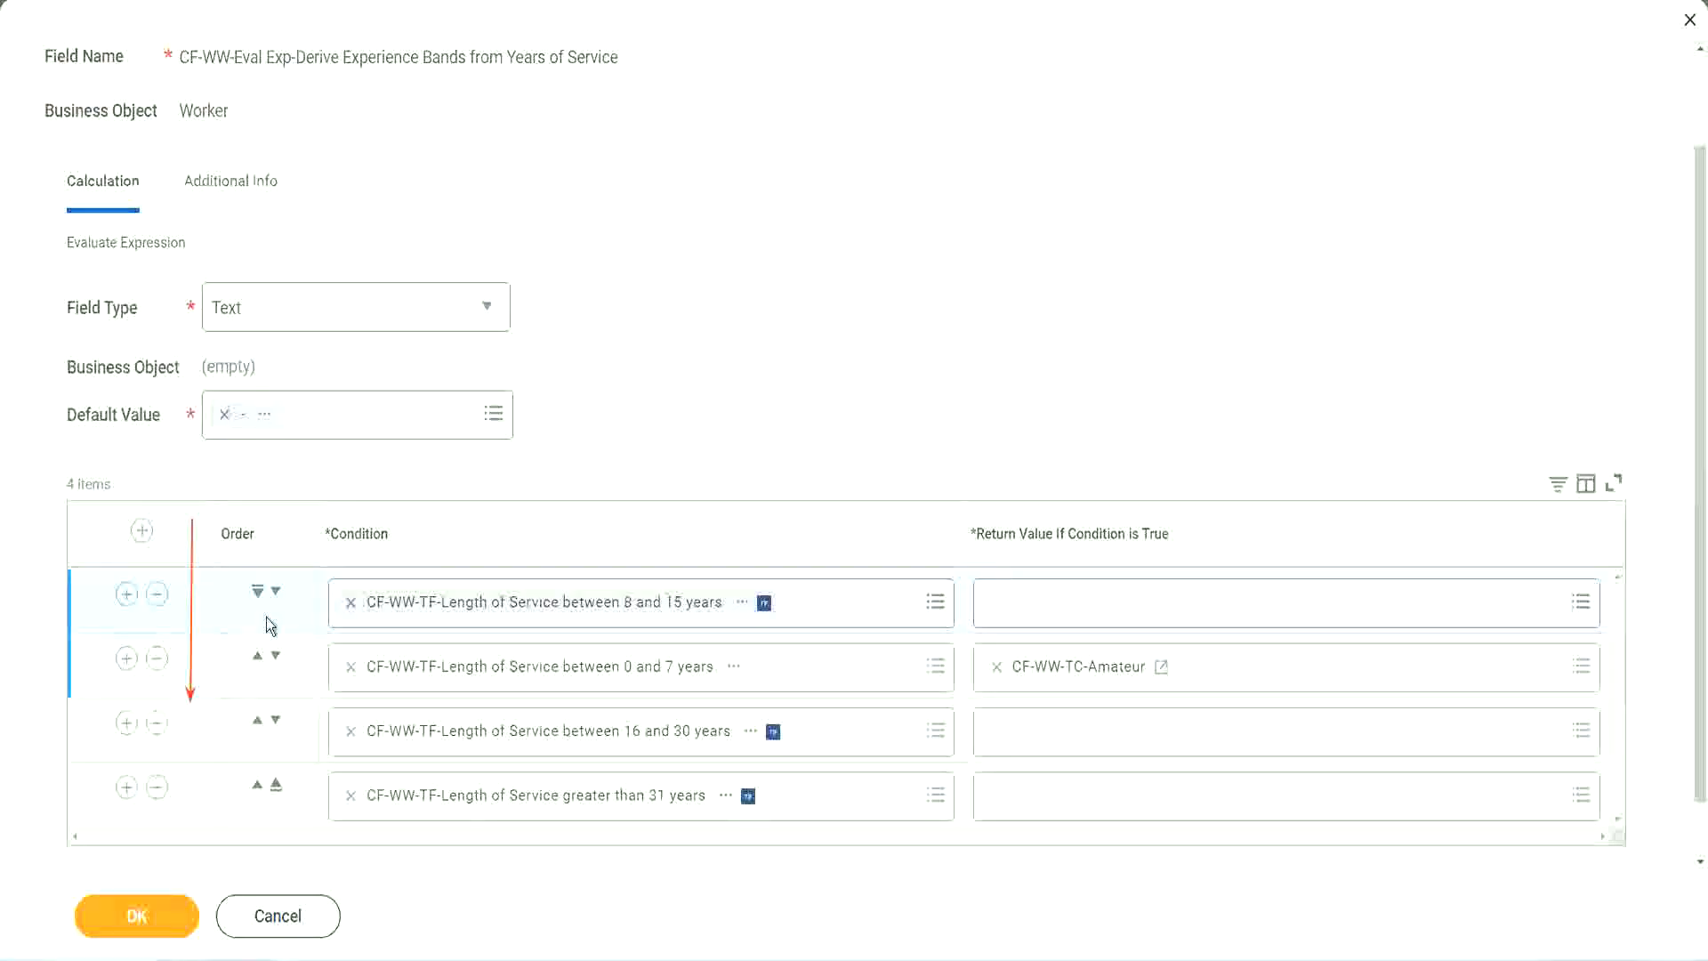
left_click(276, 591)
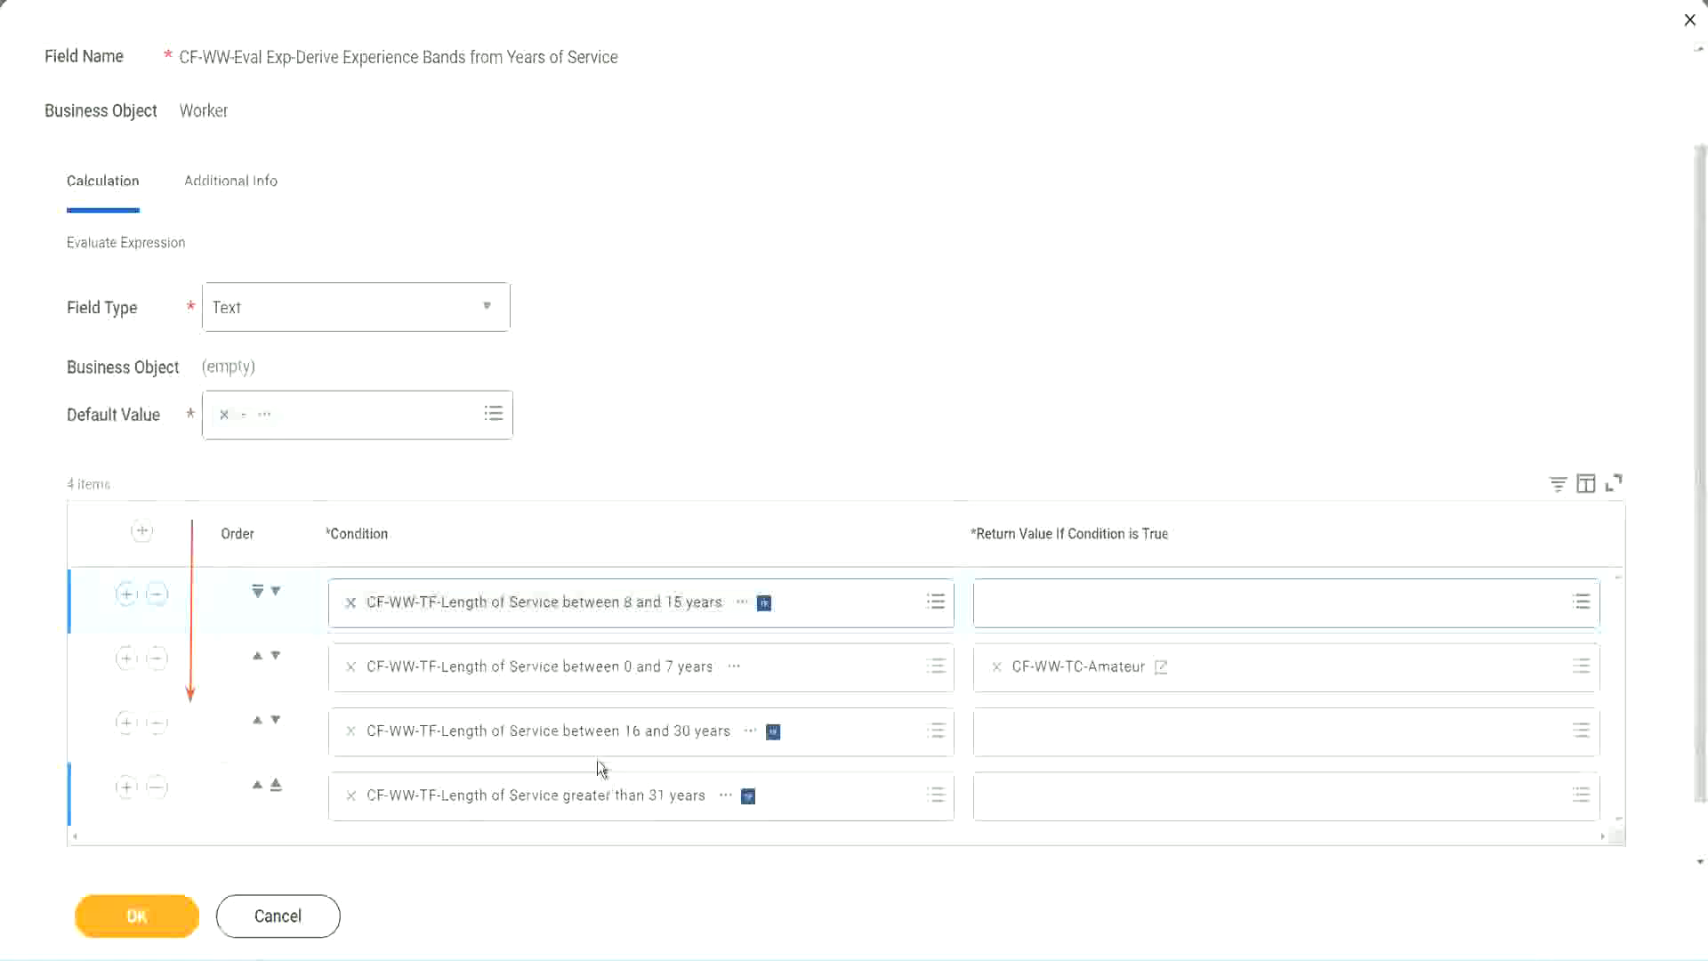
right_click(1081, 681)
left_click(1022, 665)
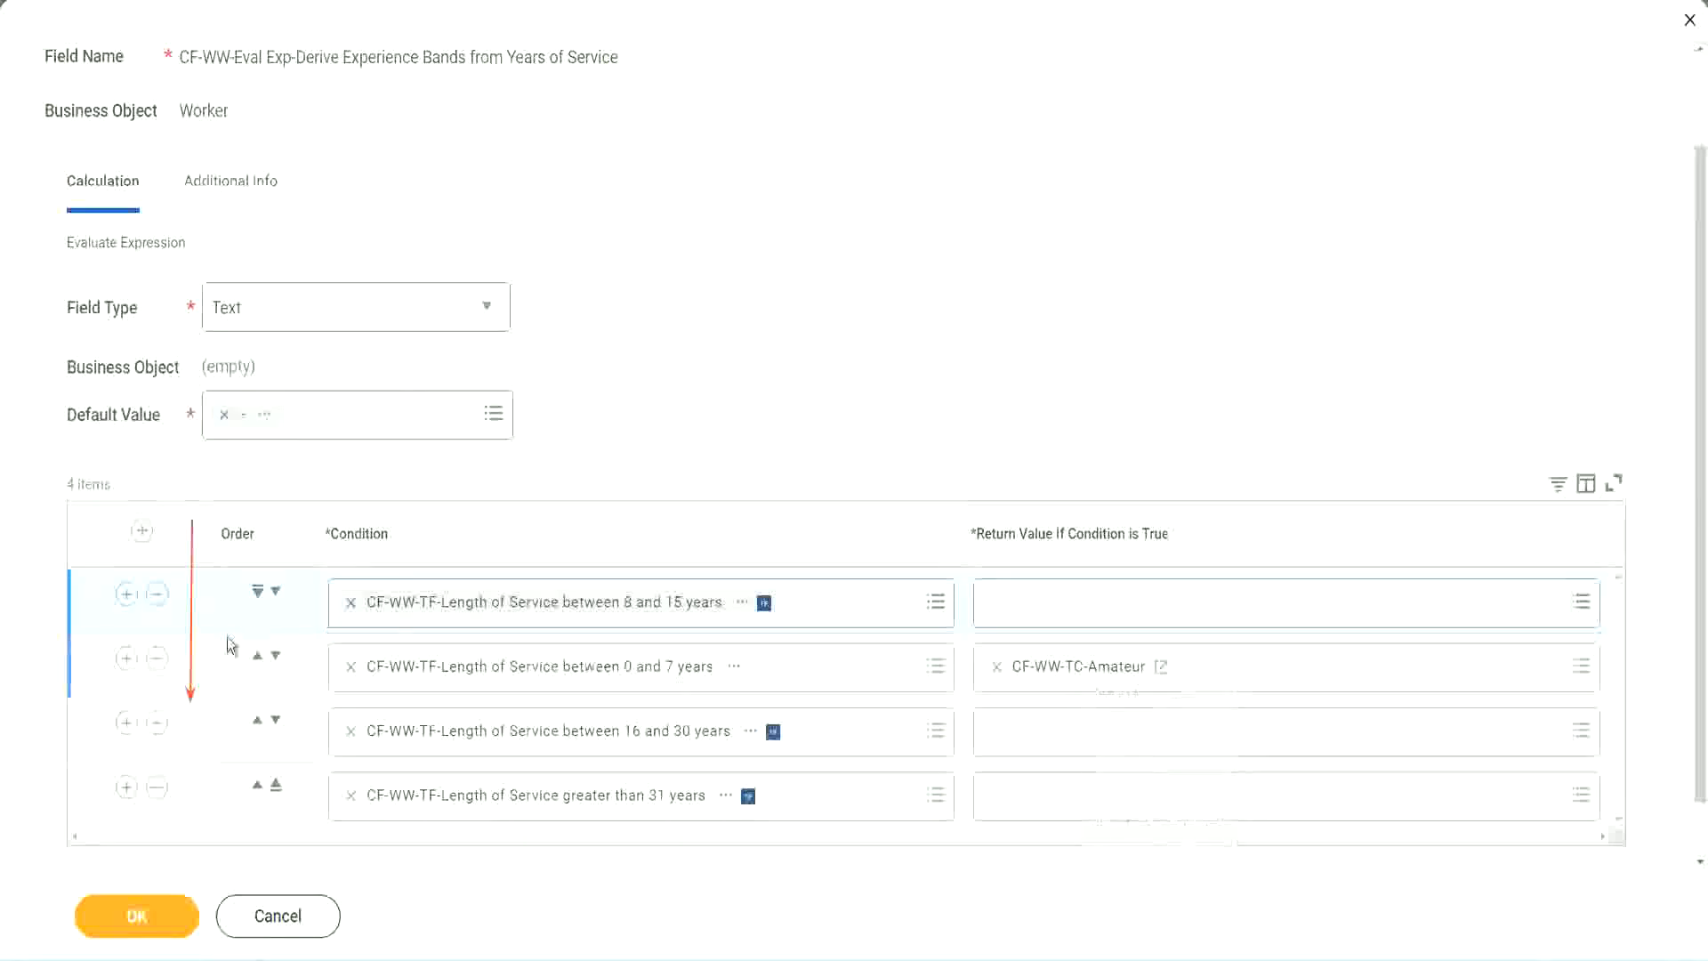
left_click(277, 593)
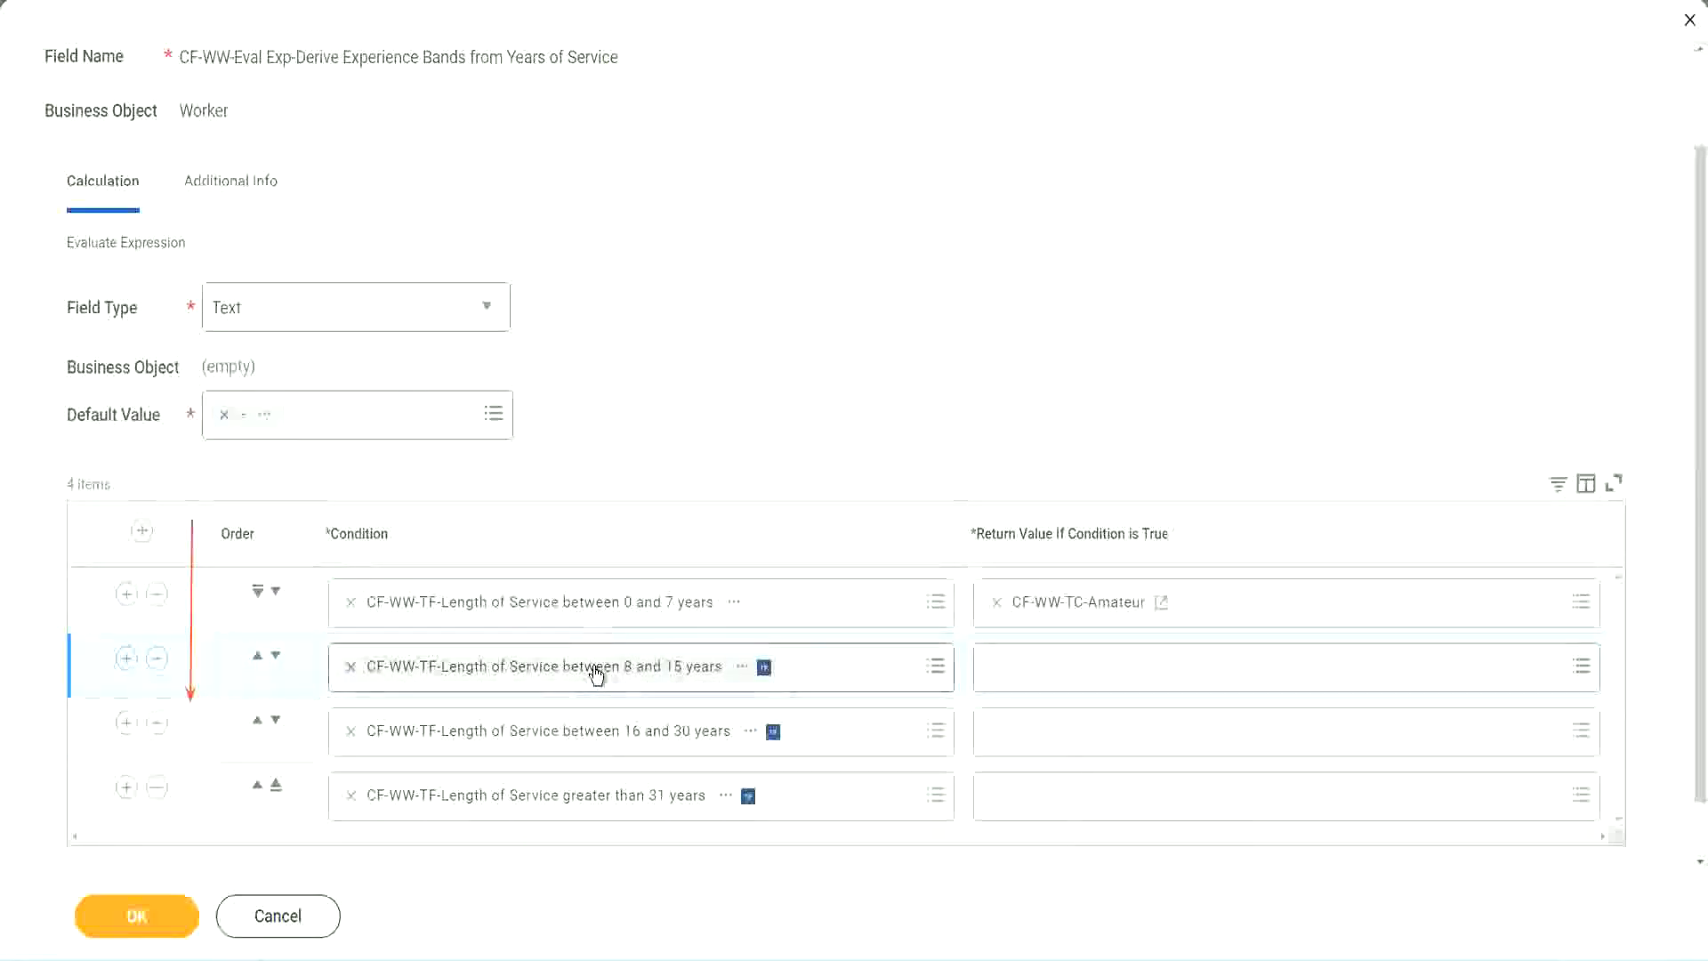
Create a Global Text Constant calculated field named CF-WW-TC-Experienced for the 8 to 15 years row's return value and proceed to its definition.
left_click(1004, 674)
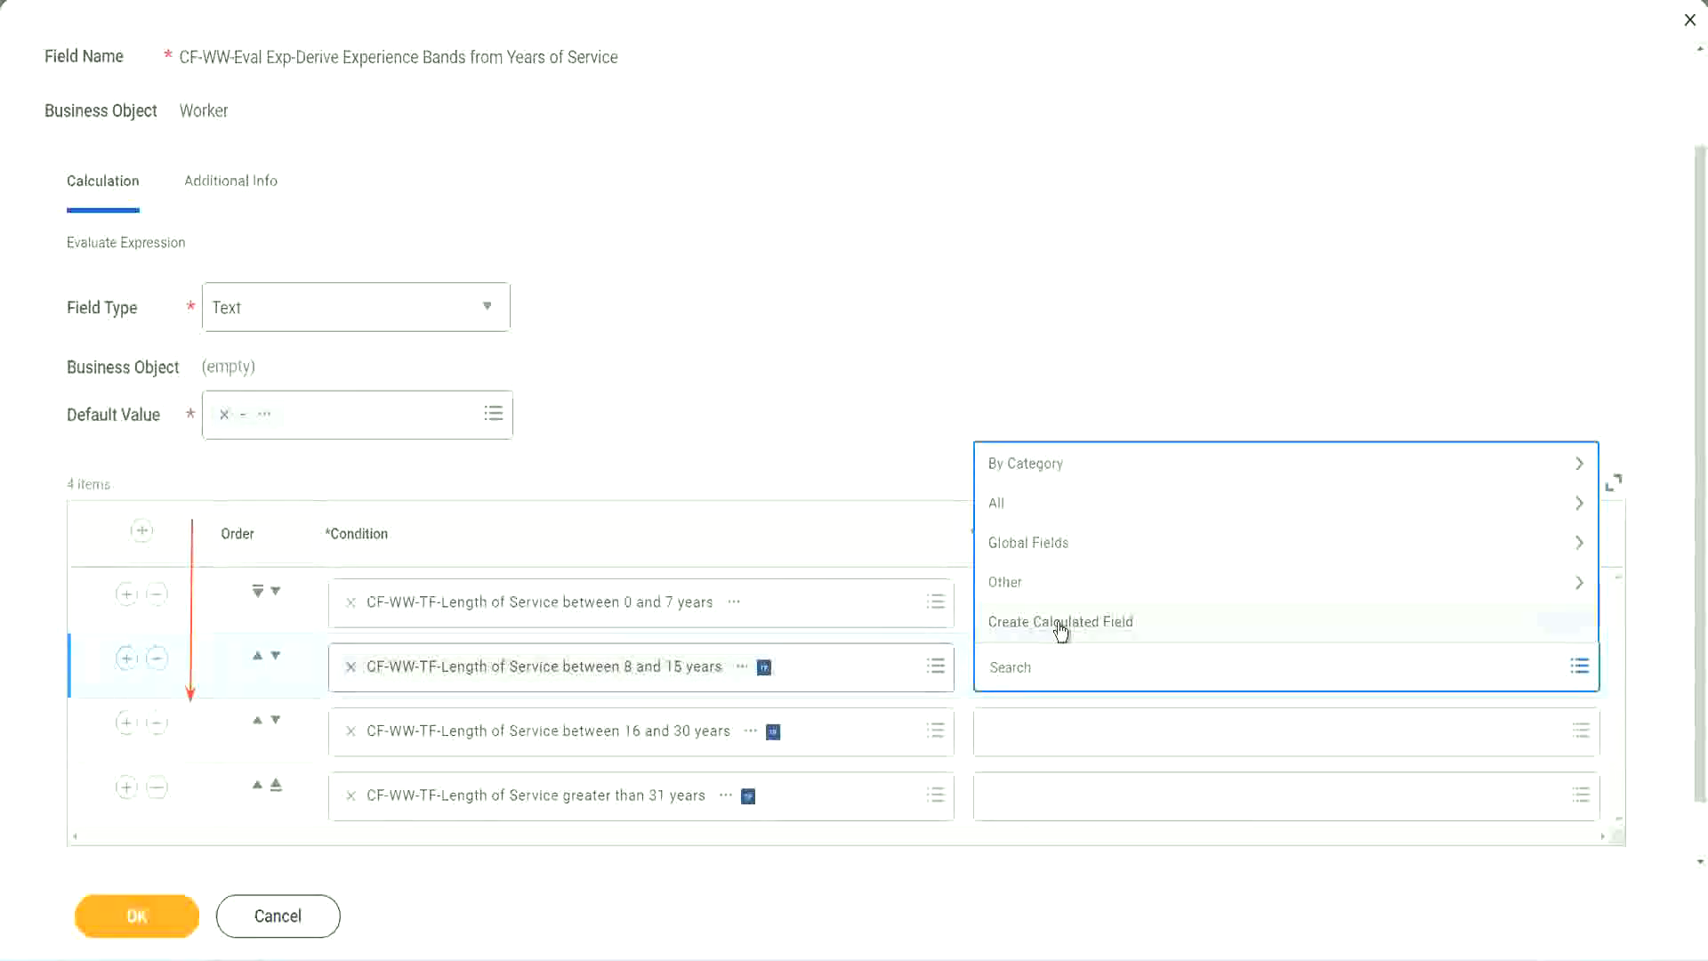
left_click(1059, 623)
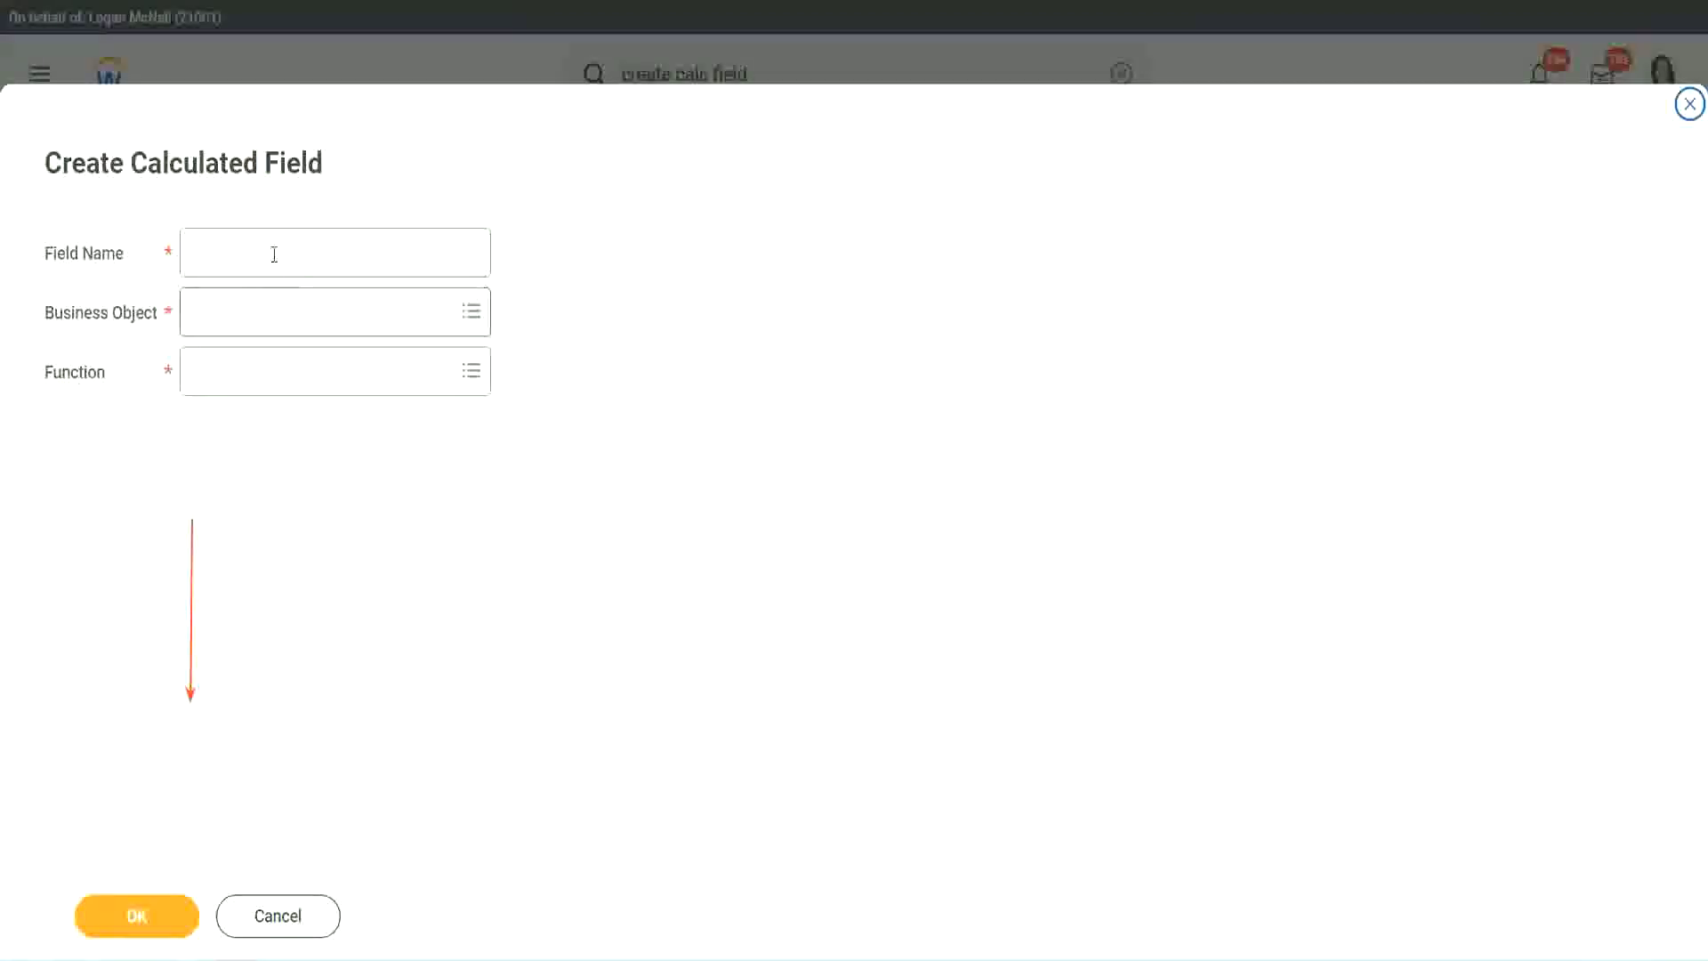
left_click(271, 253)
type("CF-WW-TC-Amateur")
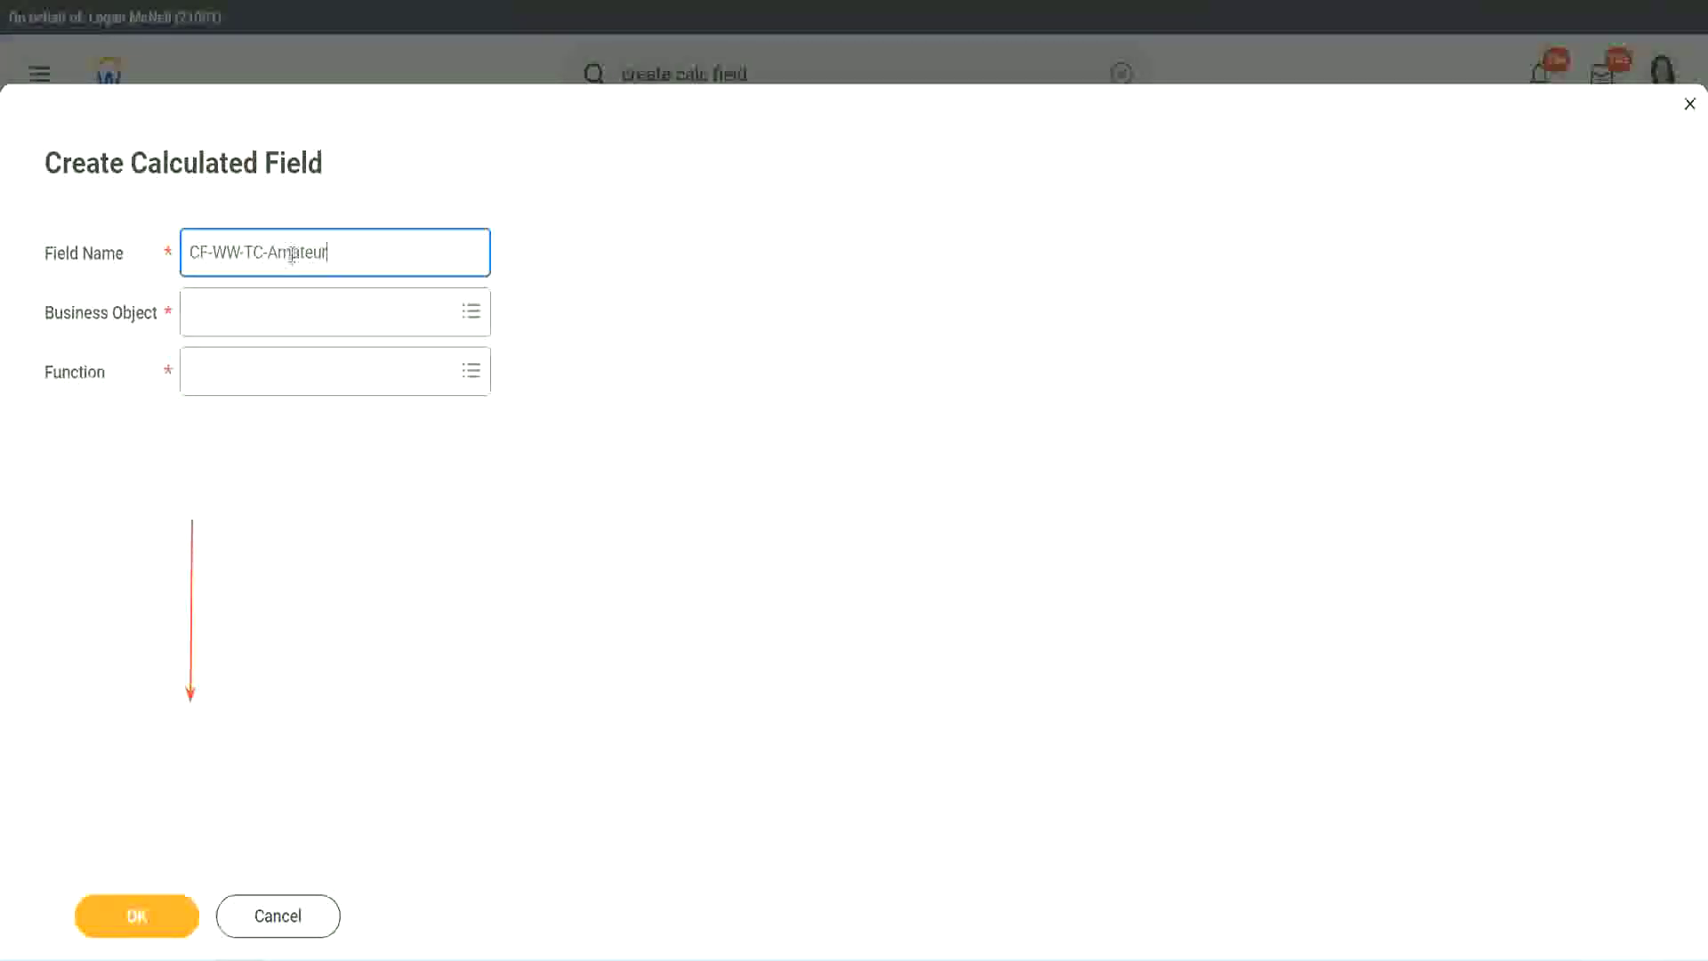
double_click(292, 254)
type("Experienced")
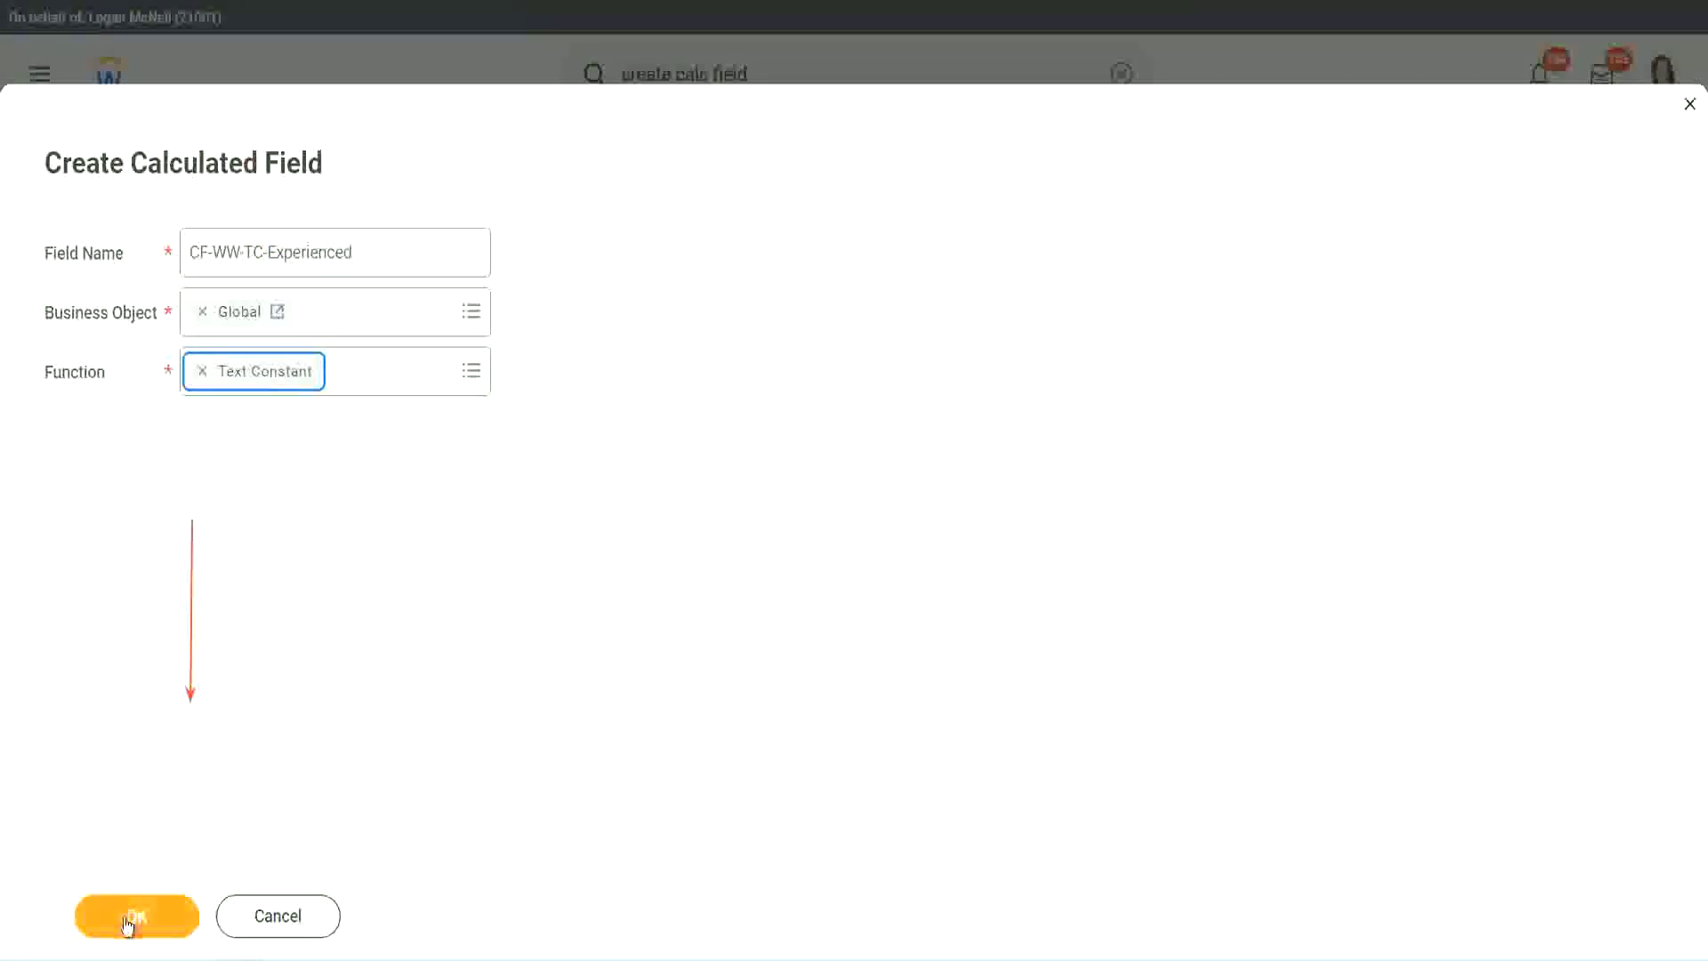
left_click(127, 925)
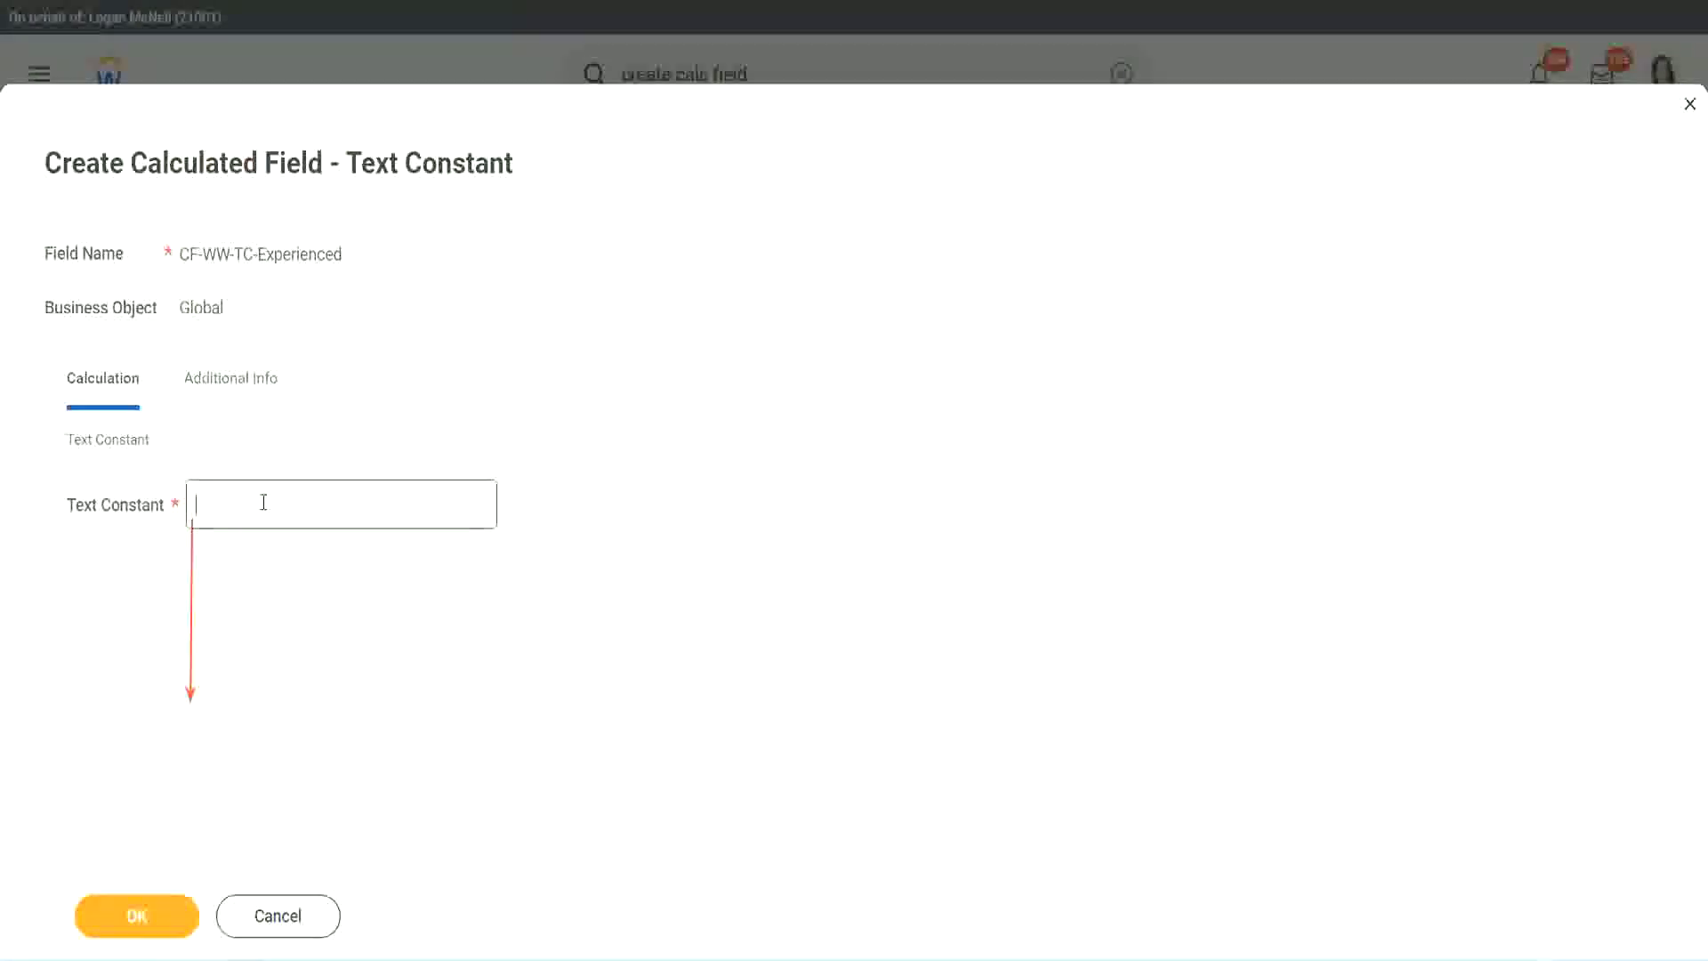
Set the text constant's value to Experienced and save the field as the second row's return value.
left_click(260, 506)
type("Experienced")
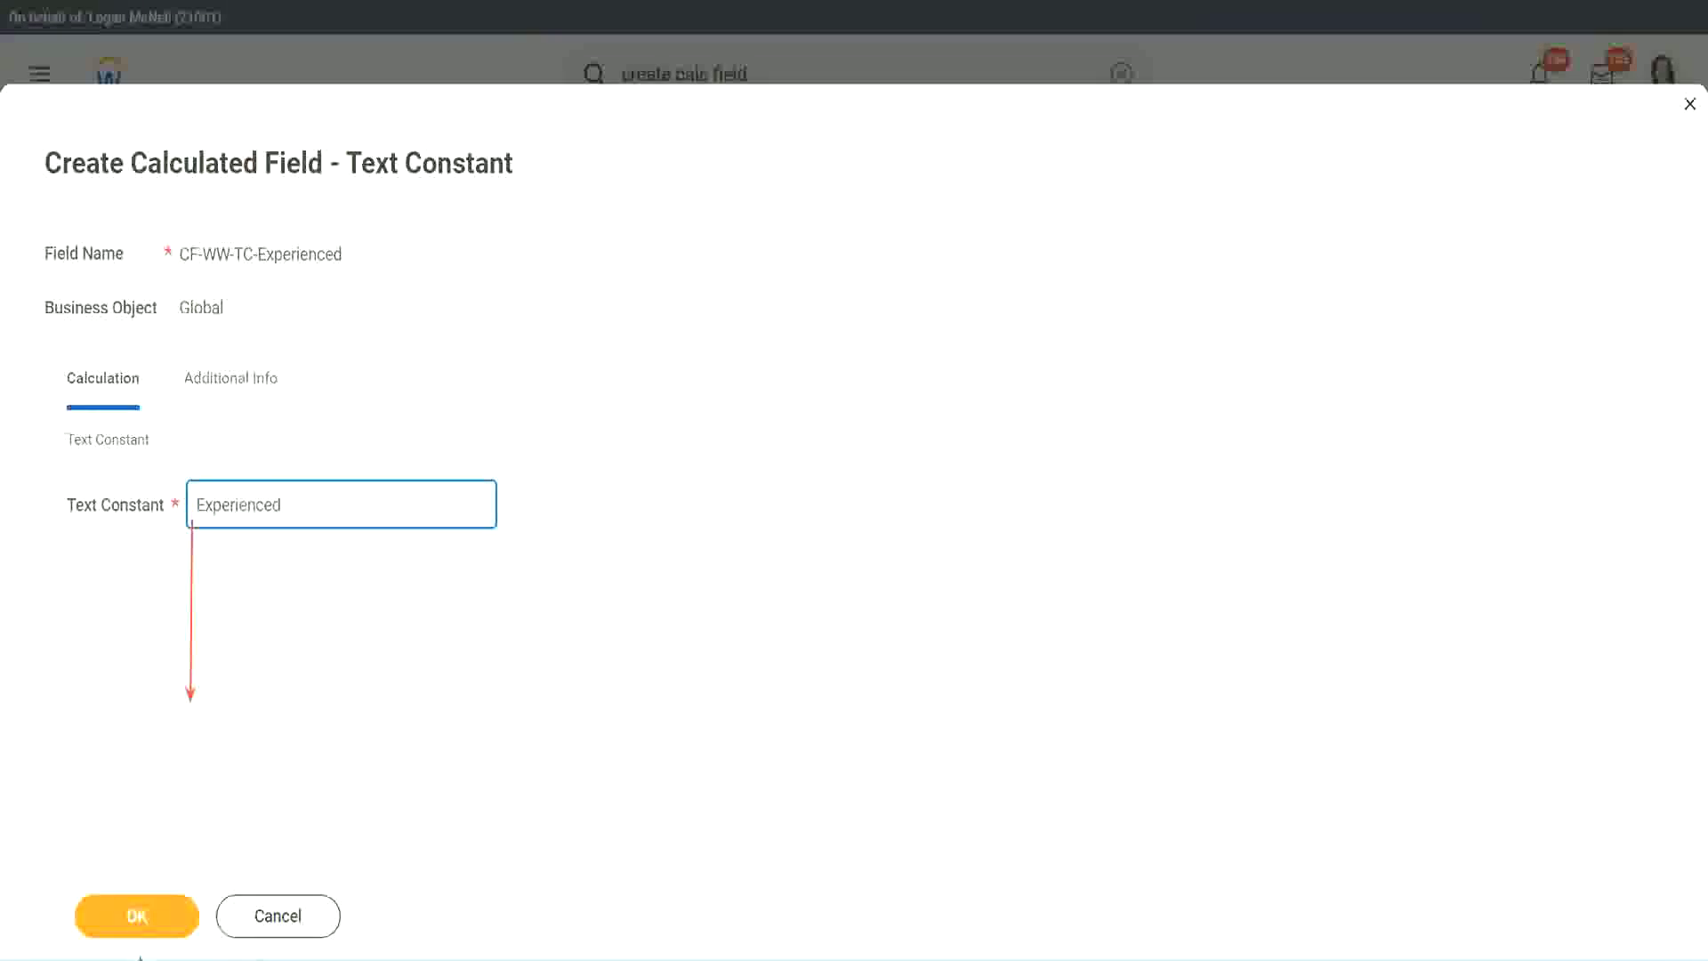
left_click(138, 915)
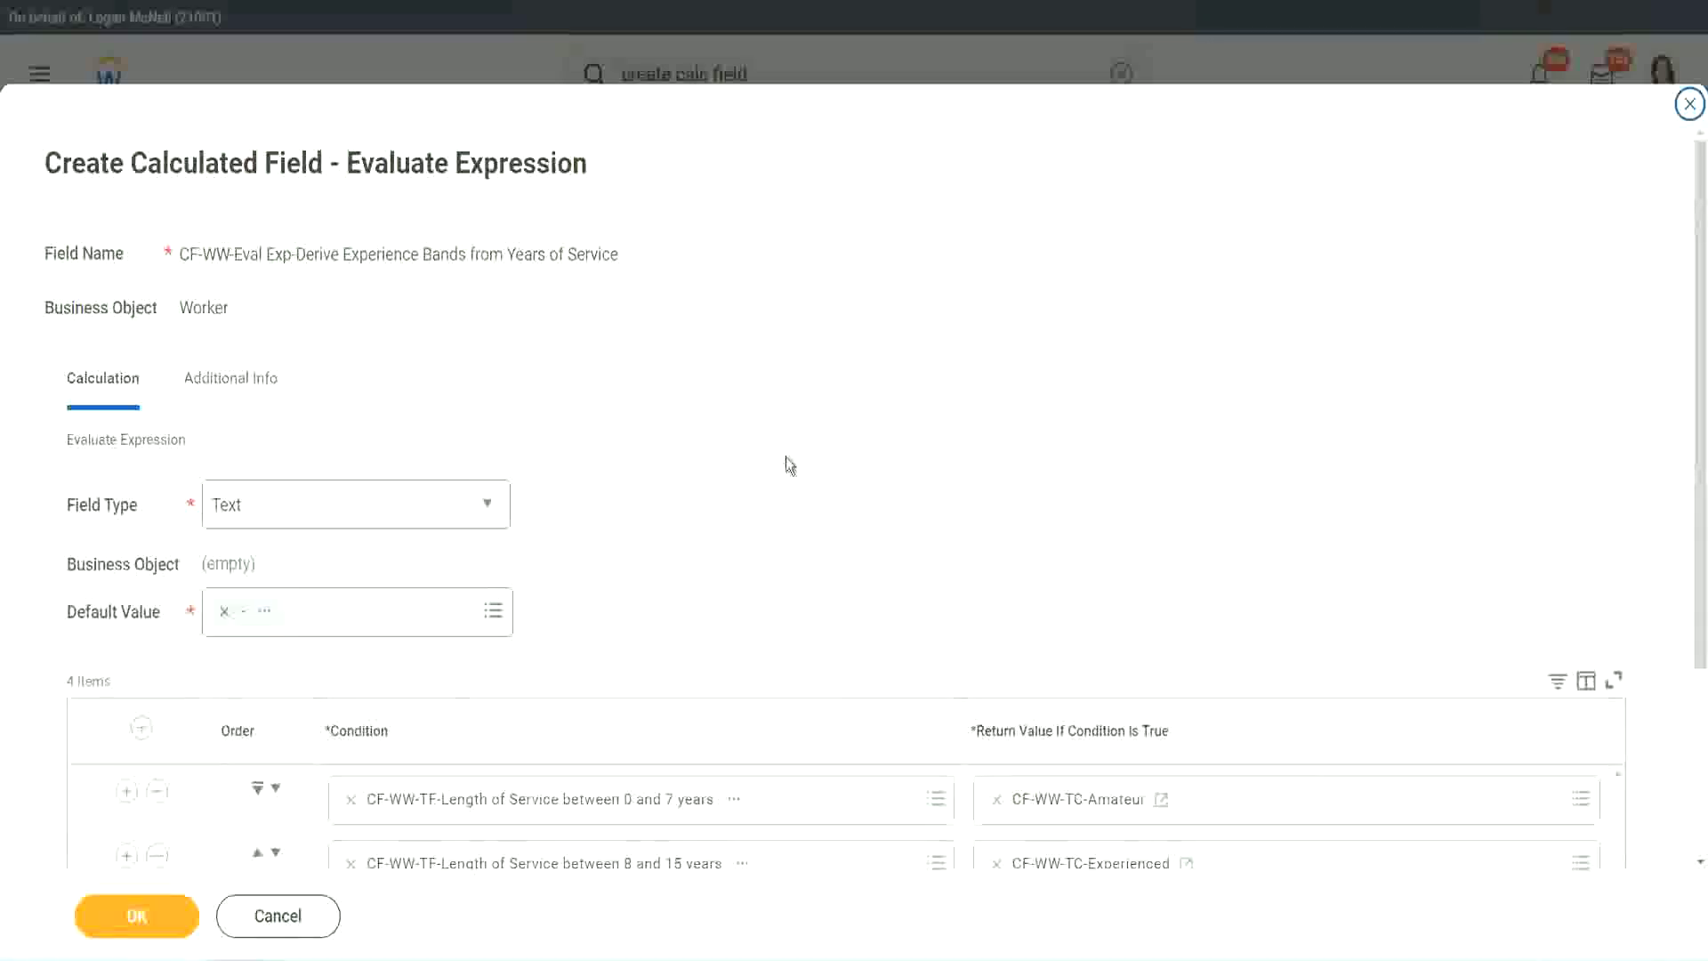
Start a new calculated field for the 16 to 30 years row's return value and enter CF-WW-TC-Amateur as its name.
scroll(786, 457, "down", 2)
scroll(788, 463, "down", 1)
left_click(1063, 669)
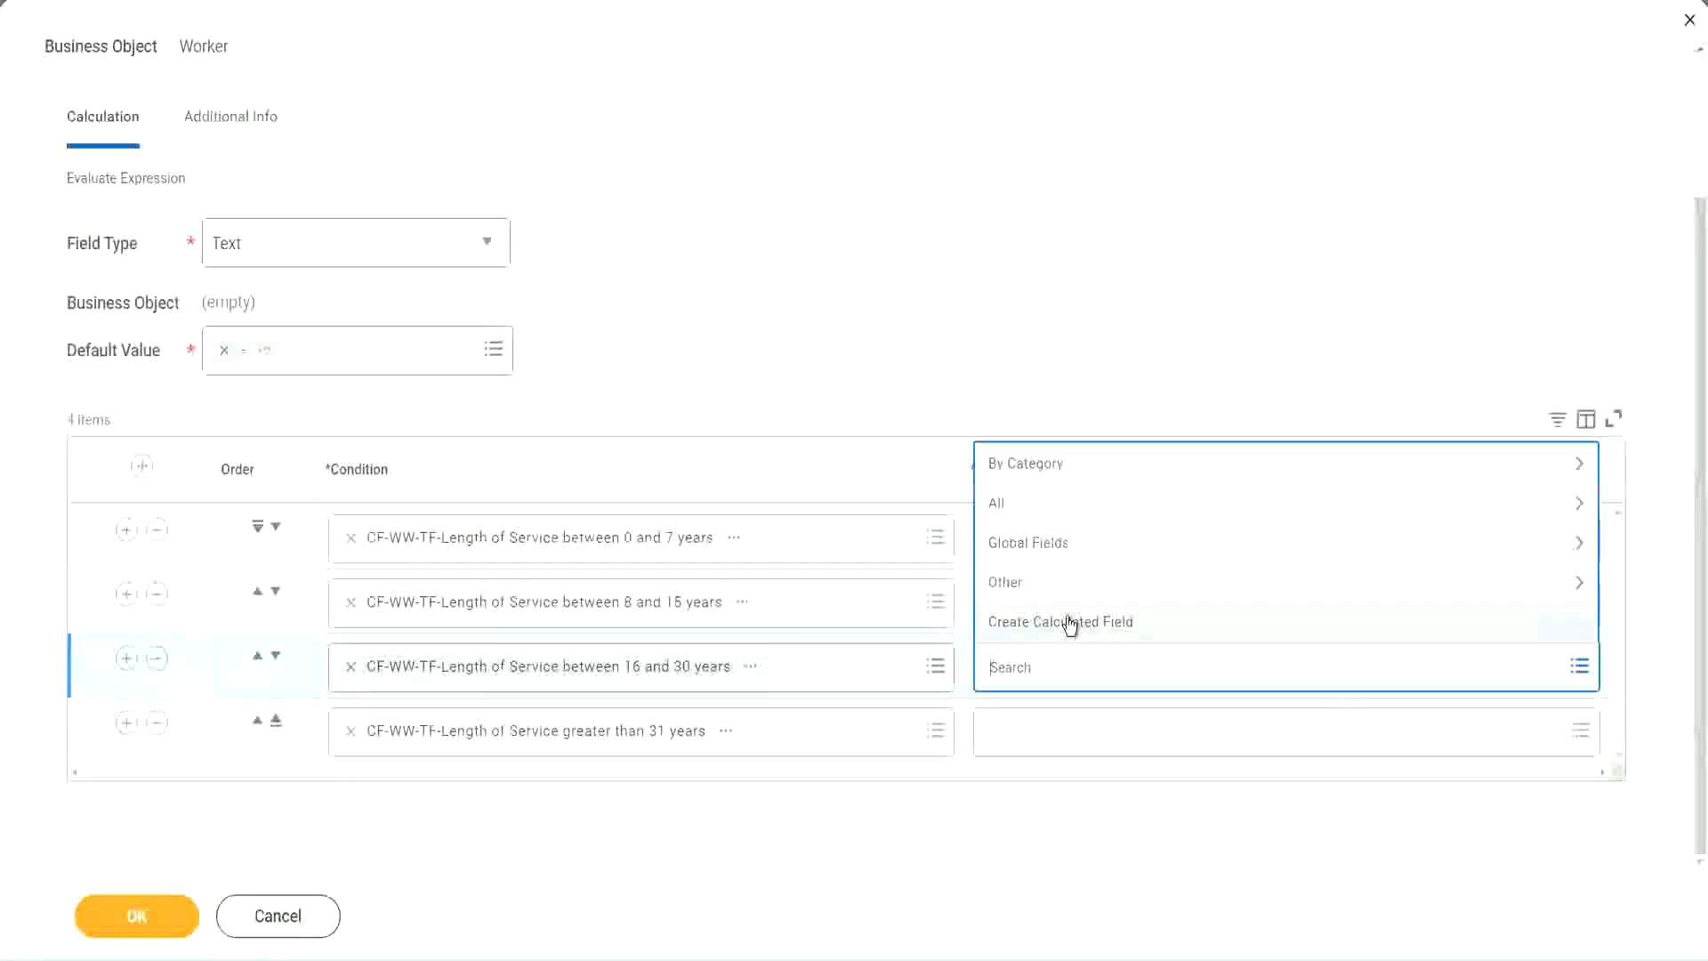
left_click(1071, 623)
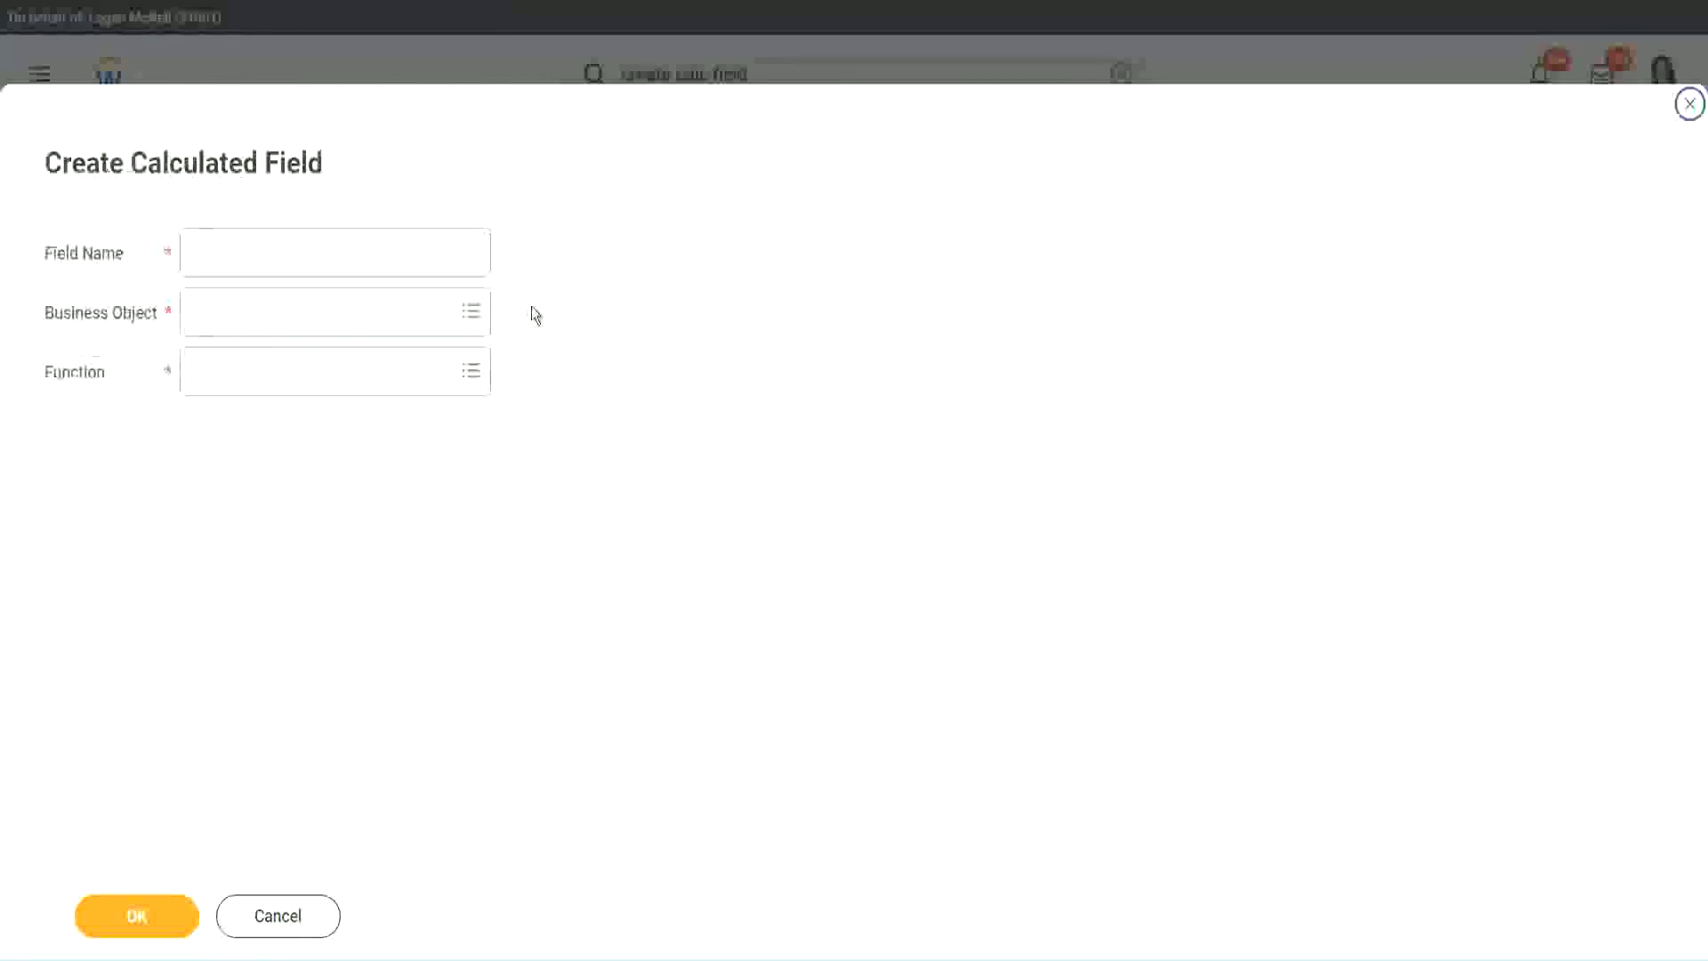
left_click(361, 253)
type("CF WW TC Amount")
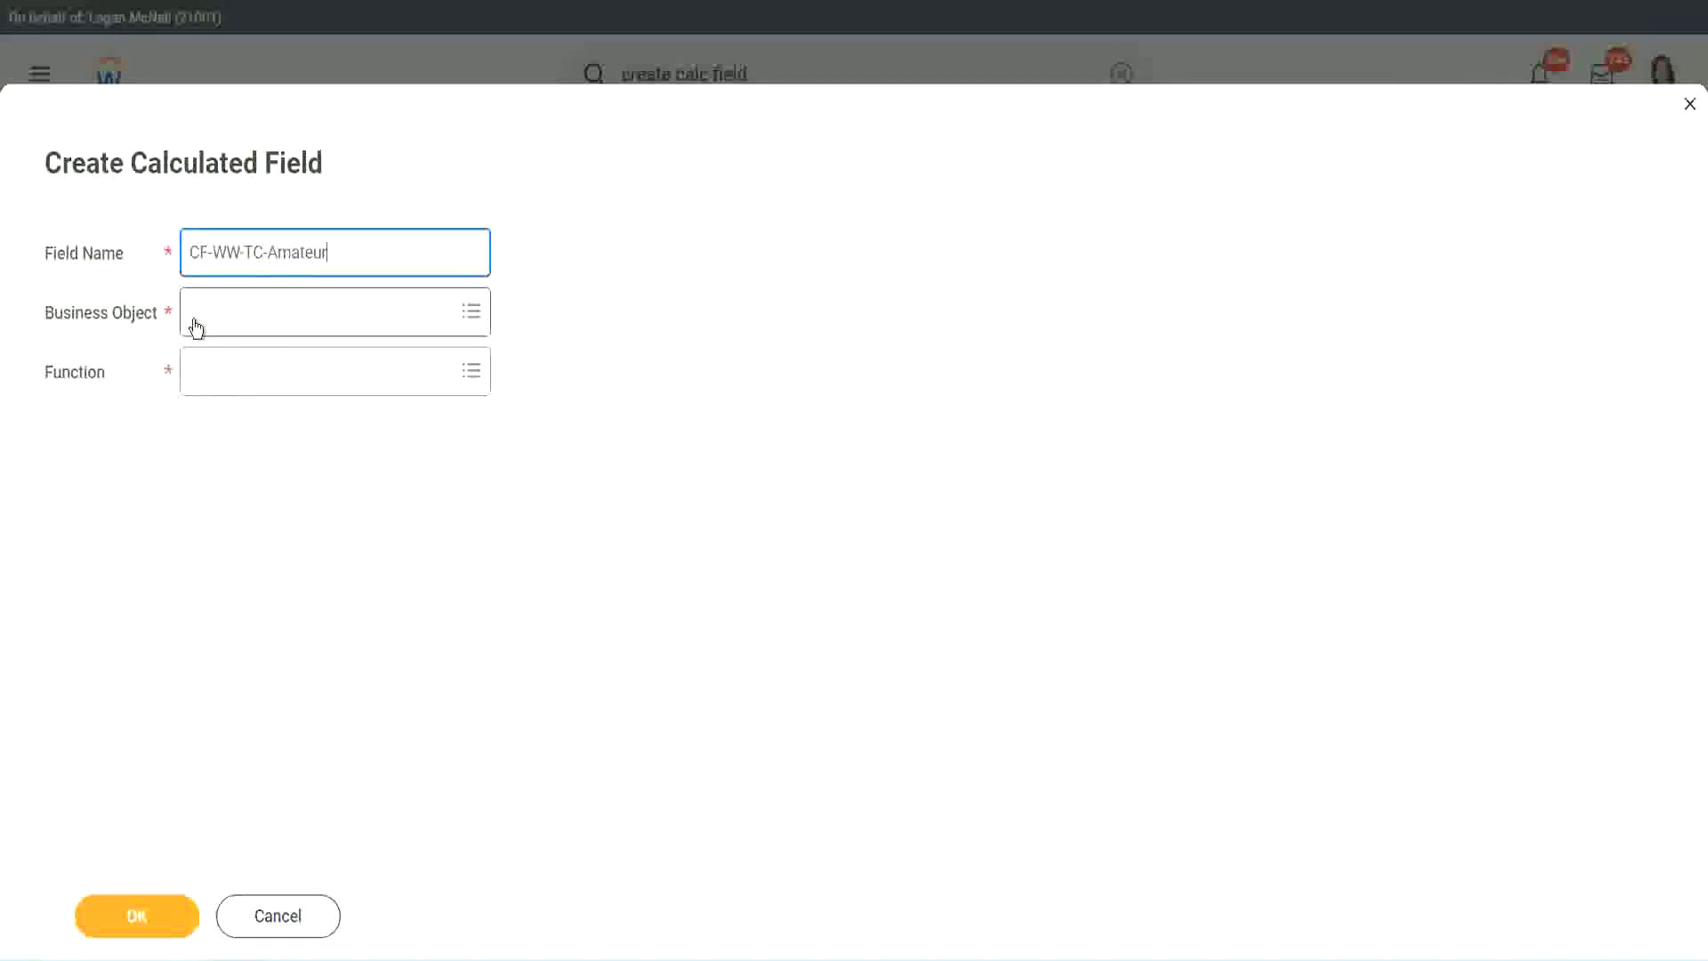
Set the new field's business object to Global and change its name to CF-WW-TC-Senior.
left_click(196, 313)
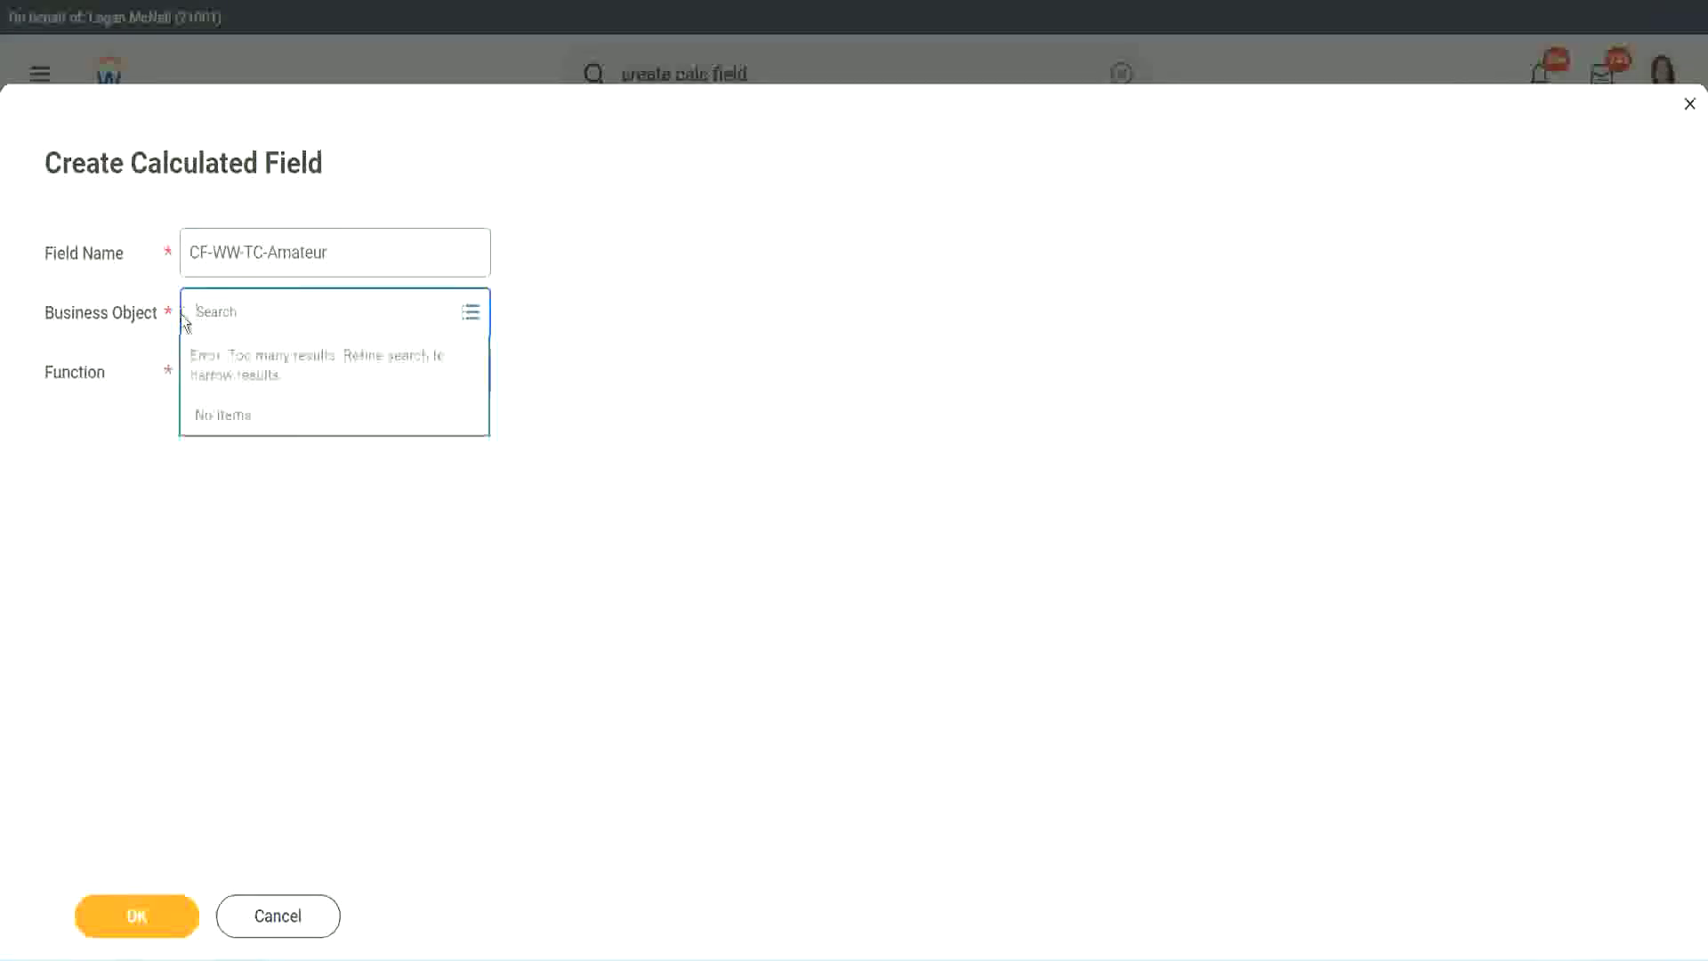
type("global")
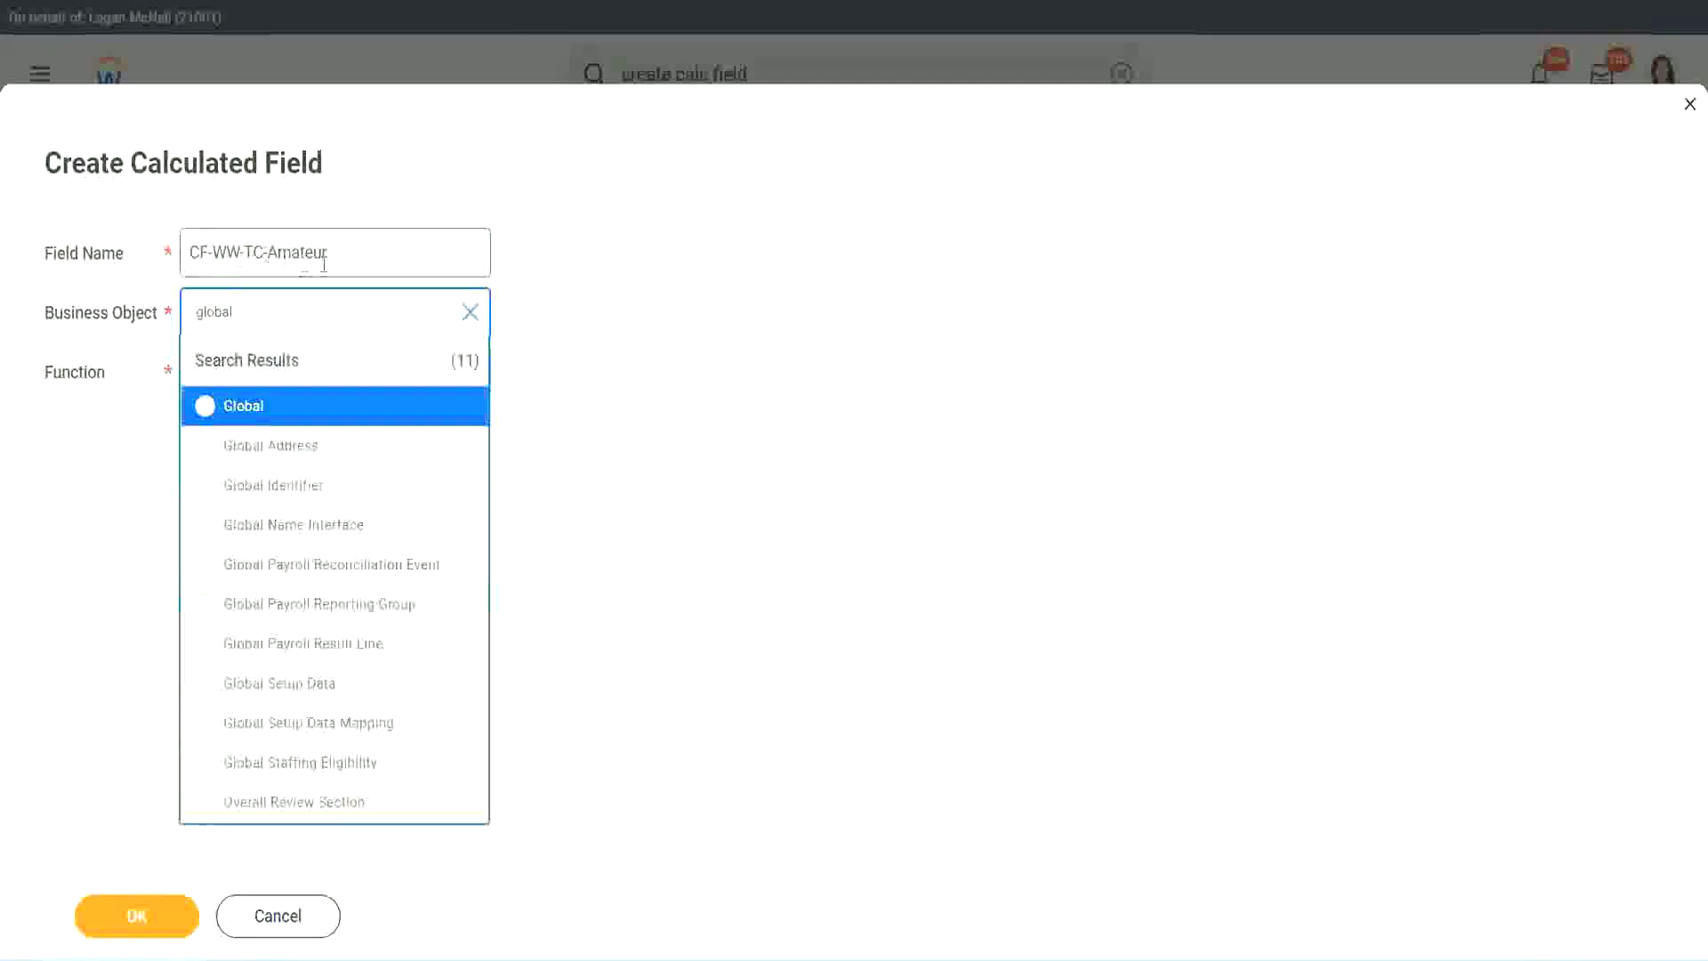
left_click(242, 407)
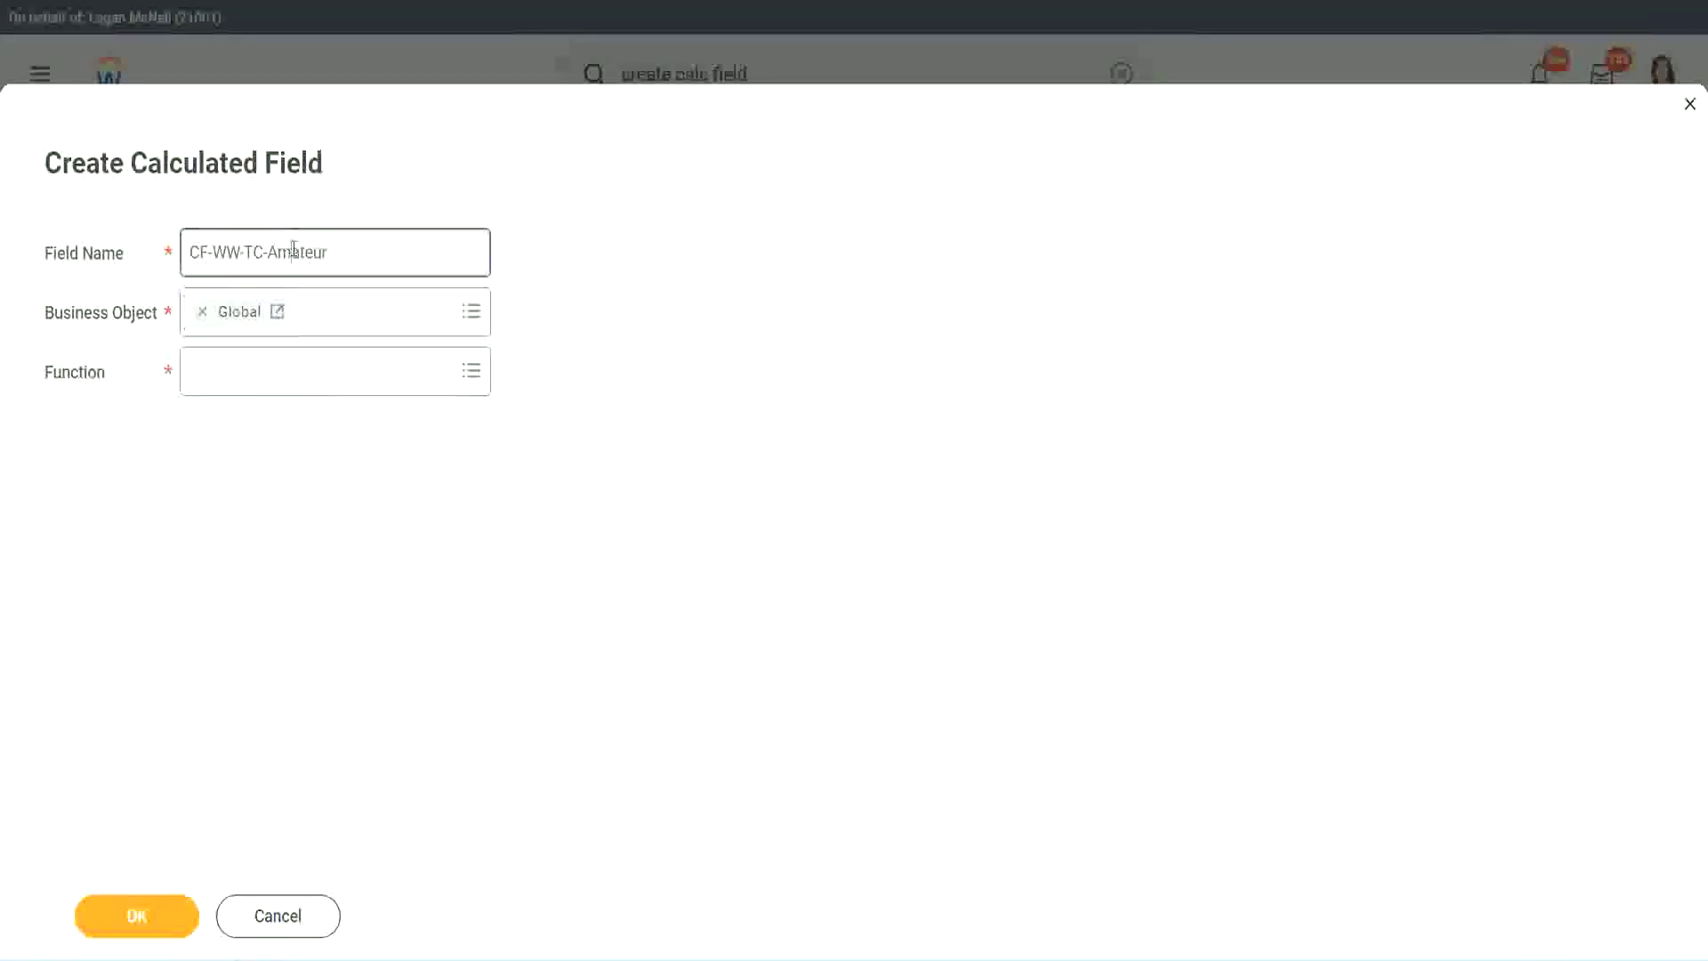
double_click(313, 252)
type("Senior")
Choose Text Constant as the function of CF-WW-TC-Senior and proceed to its calculation definition.
left_click(273, 387)
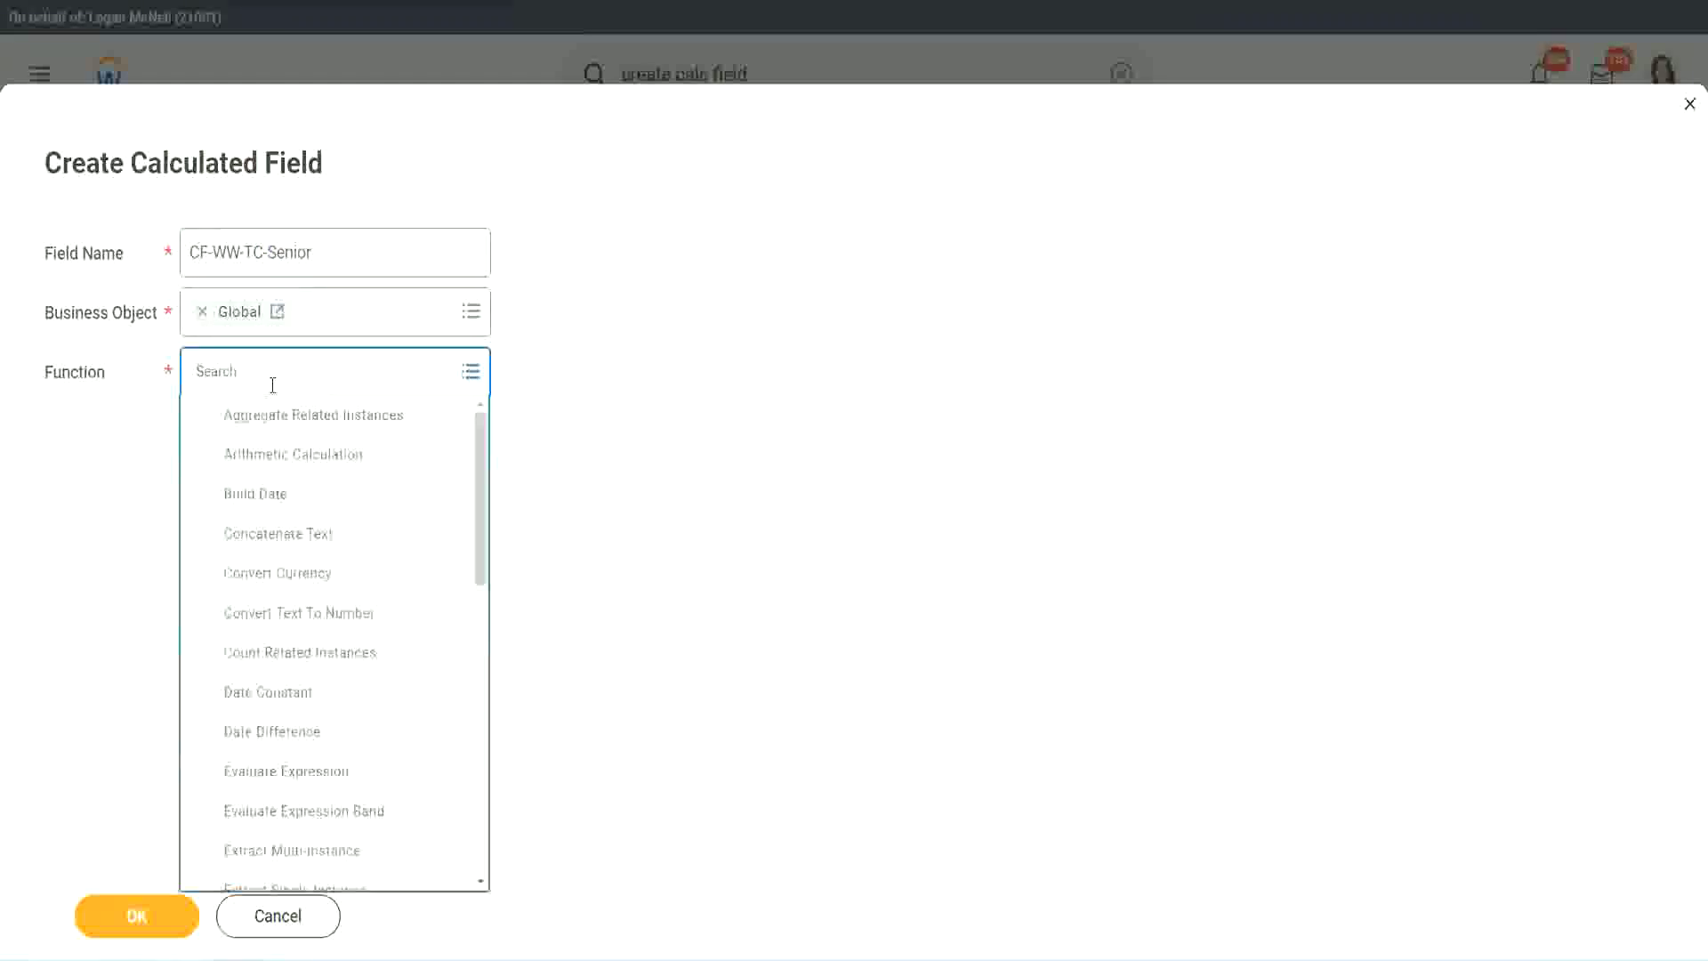
type("td")
left_click(269, 456)
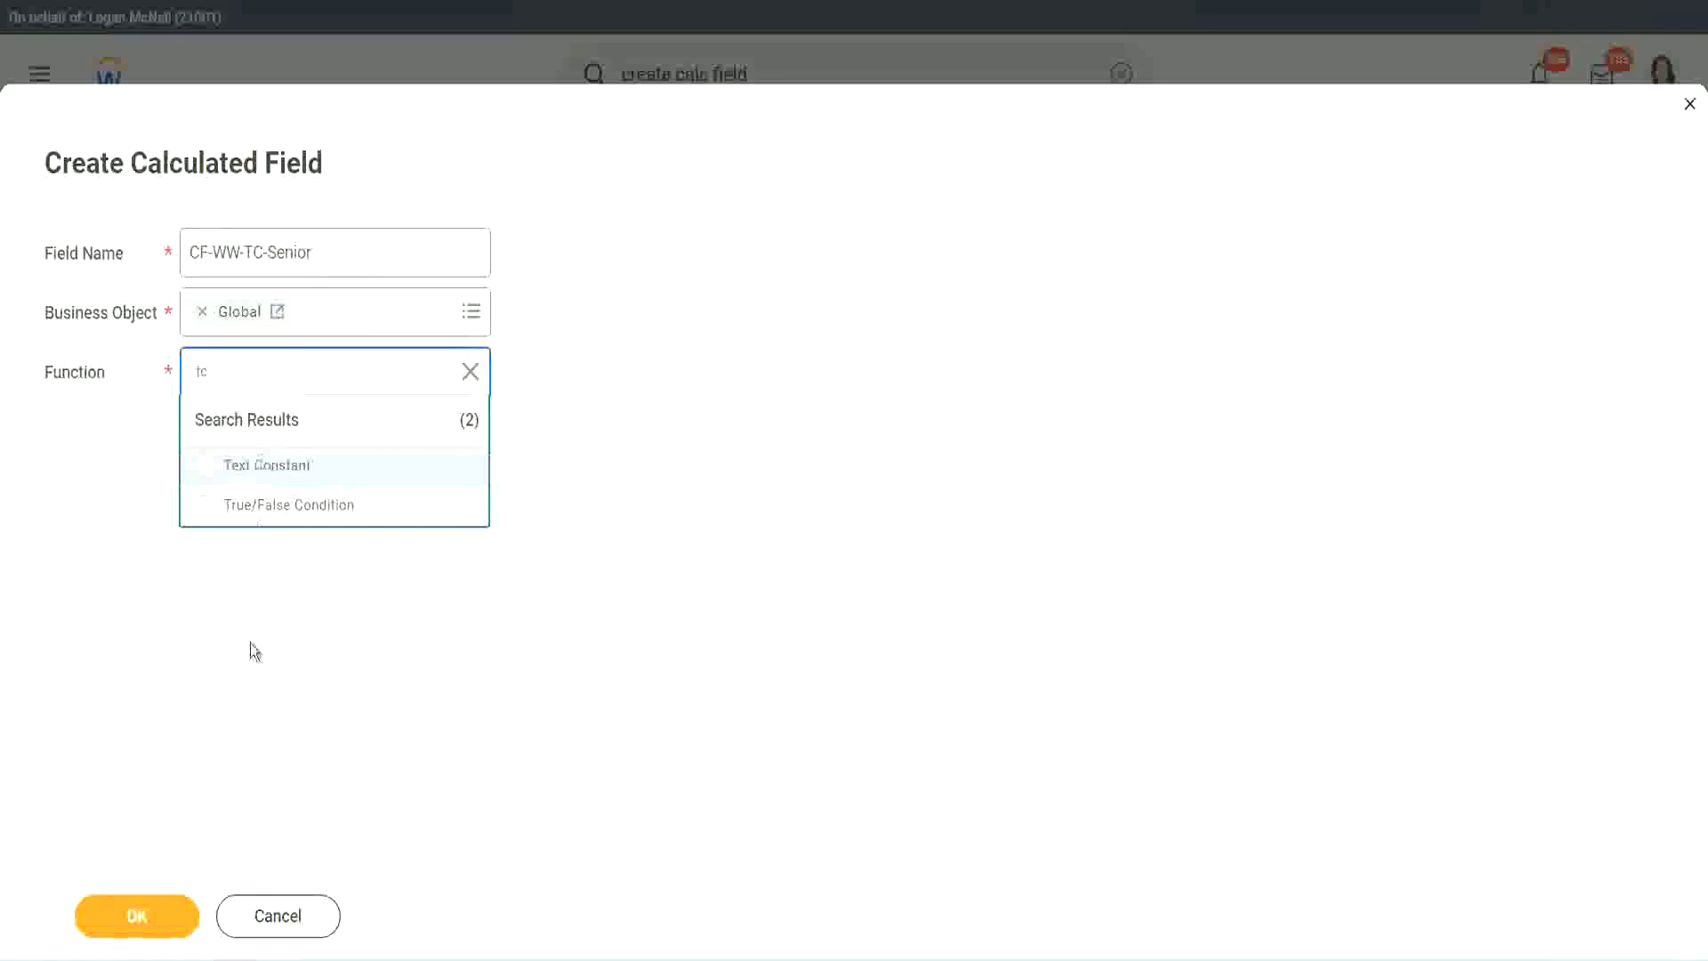
left_click(157, 928)
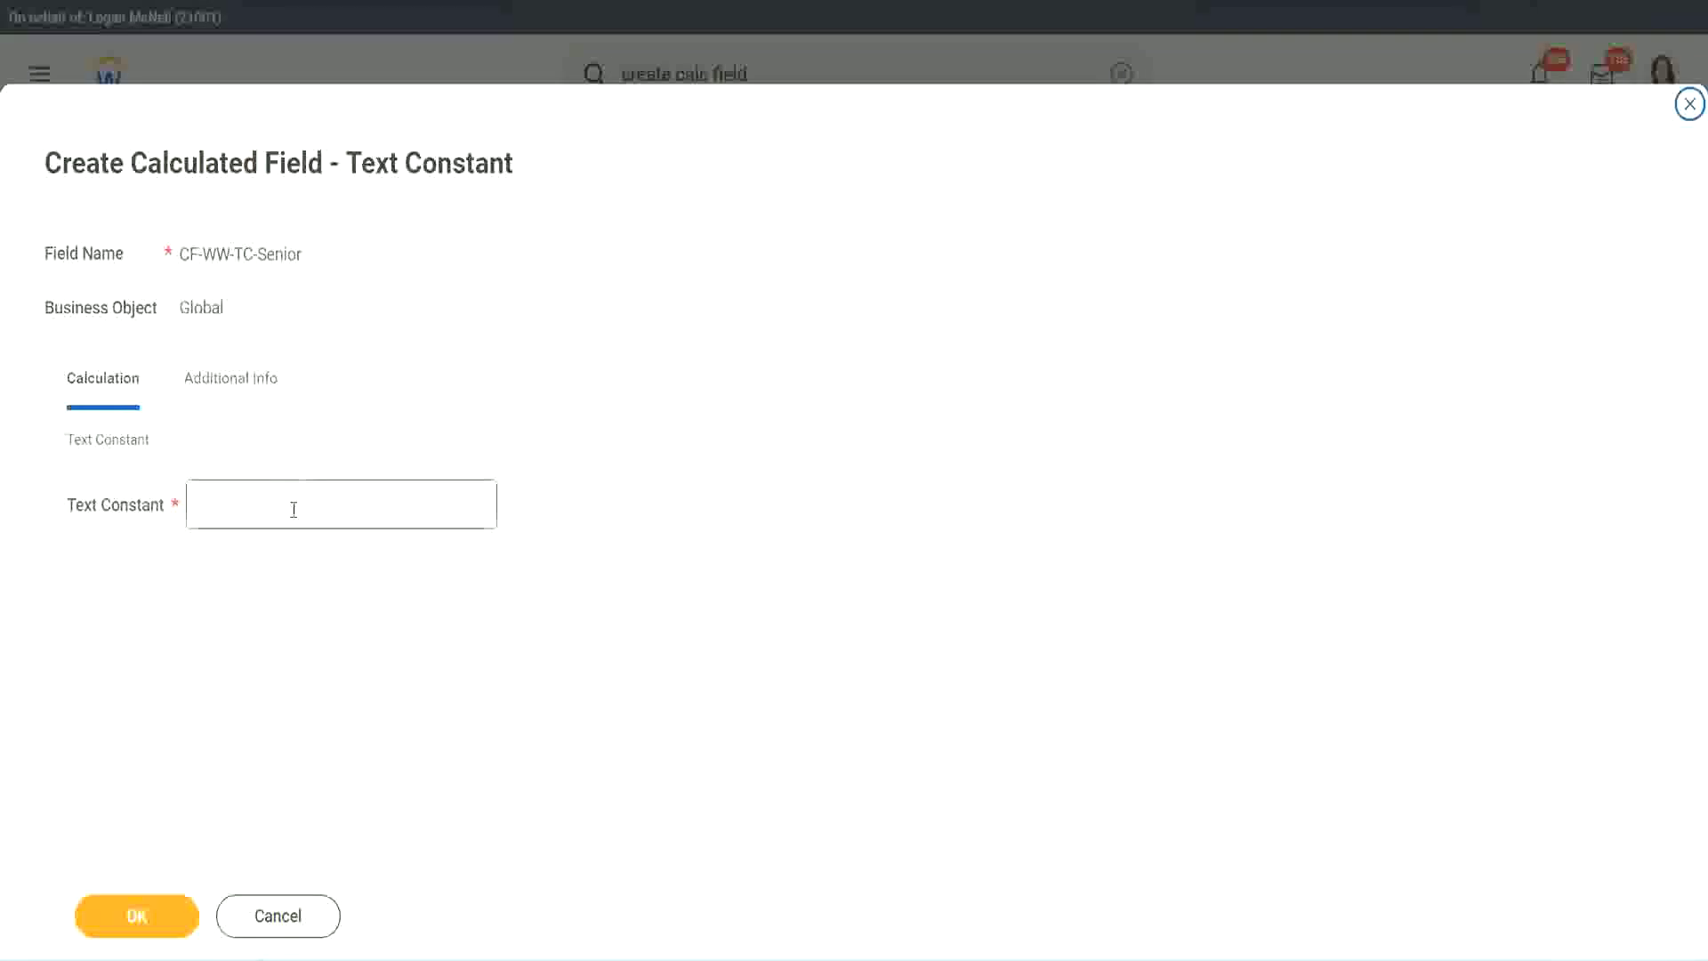
Set the text constant's value to Senior and save the field as the third row's return value.
left_click(288, 500)
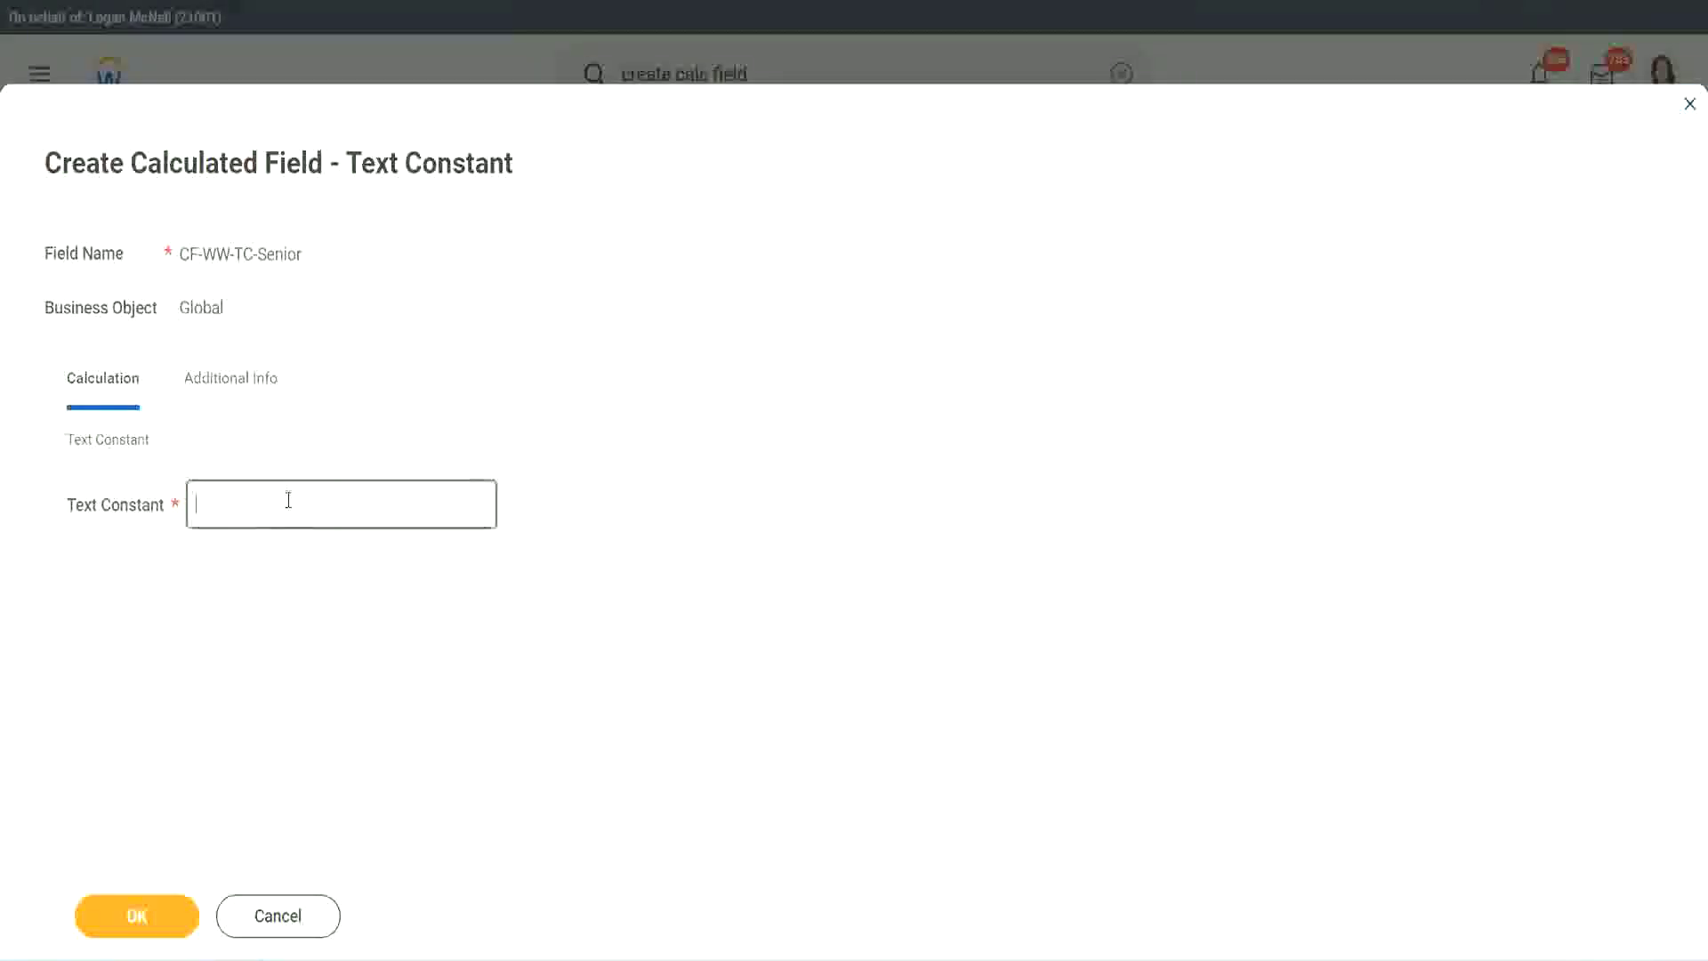
type("Senior")
left_click(136, 916)
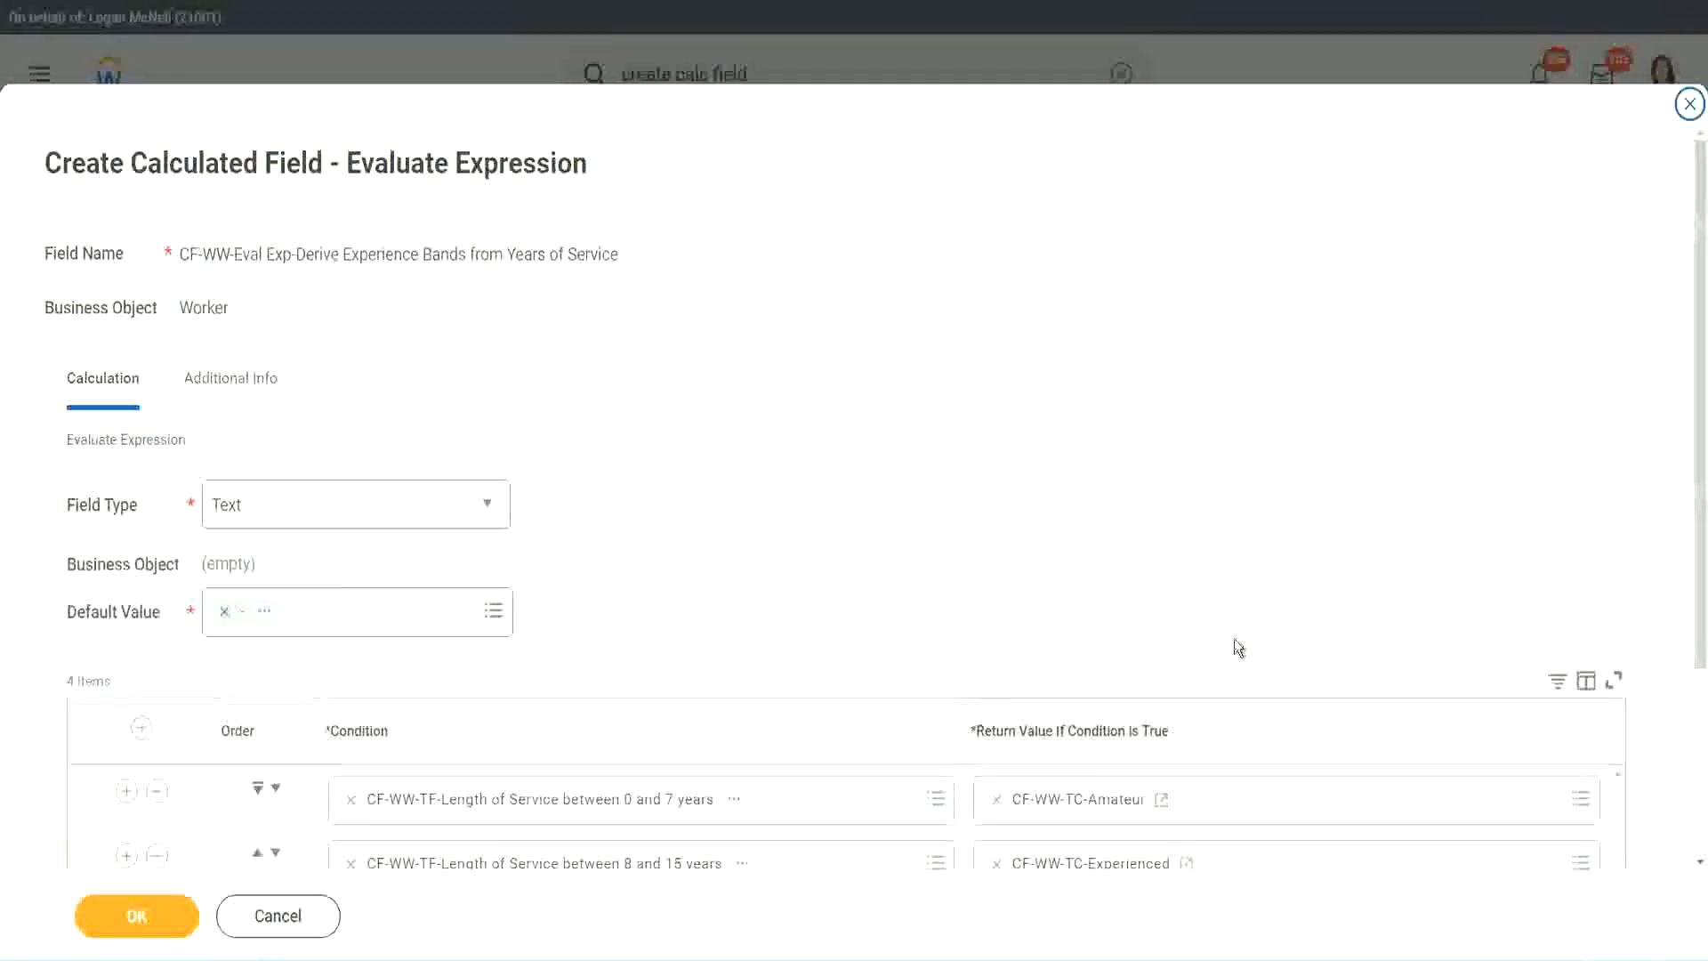
Copy the CF-WW-TC-Senior field name and start a new calculated field for the greater than 31 years row's return value.
scroll(1232, 644, "down", 3)
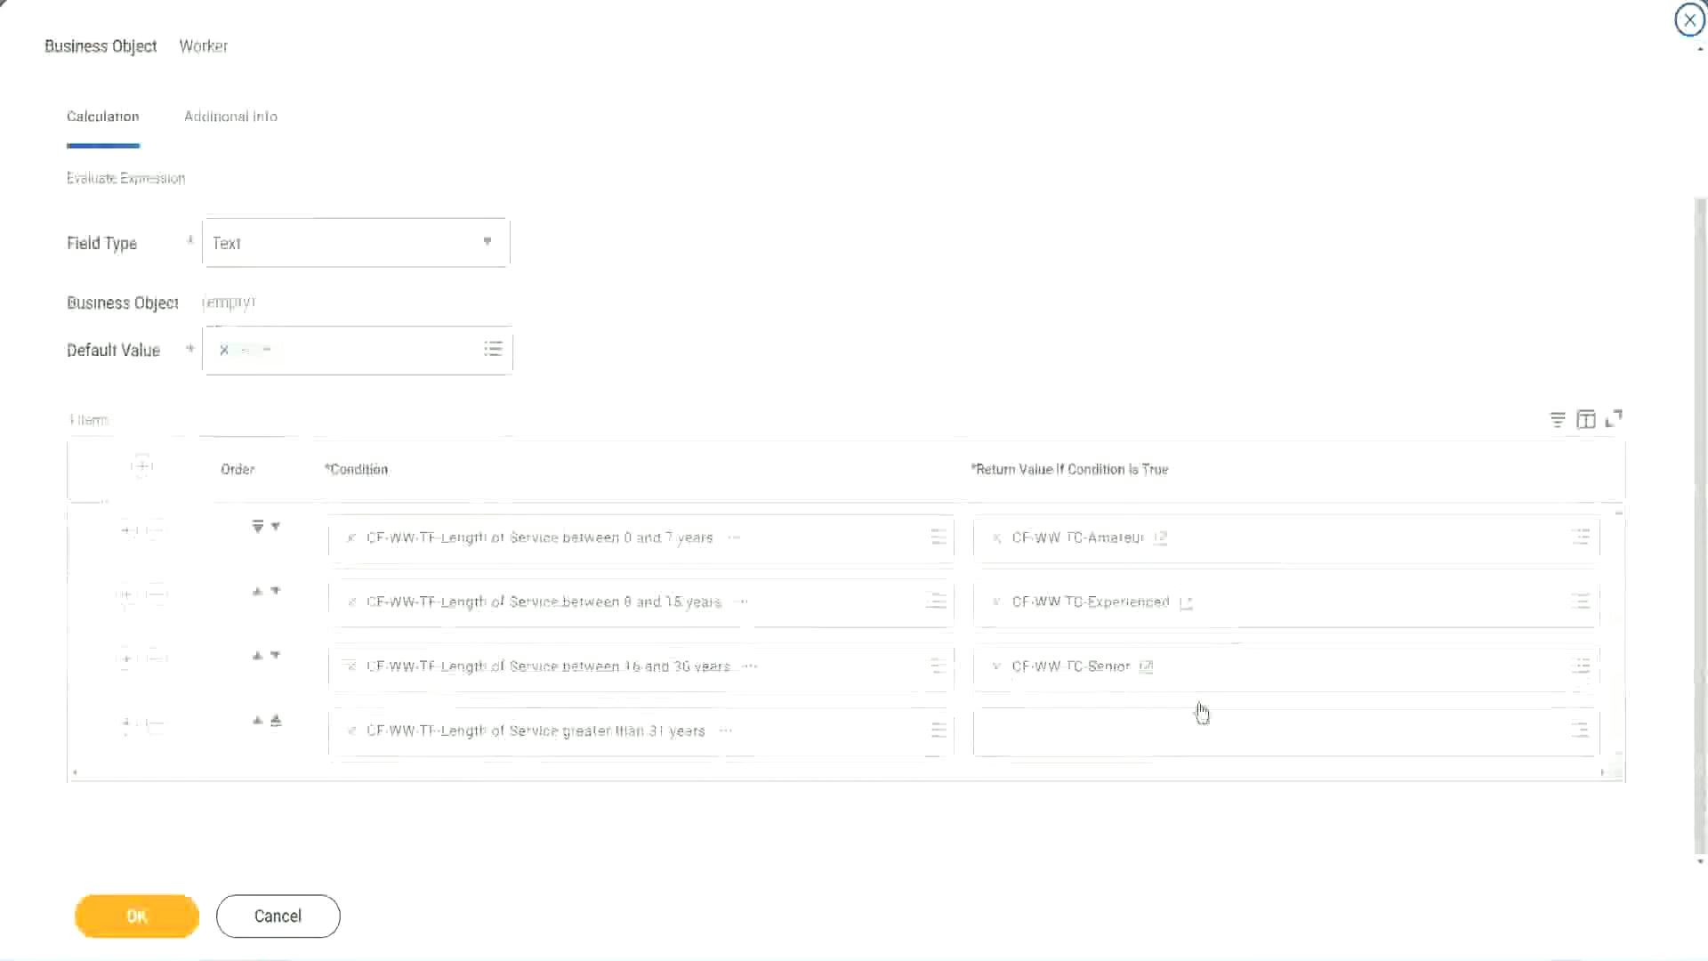
right_click(1038, 669)
left_click(1136, 764)
left_click(1041, 742)
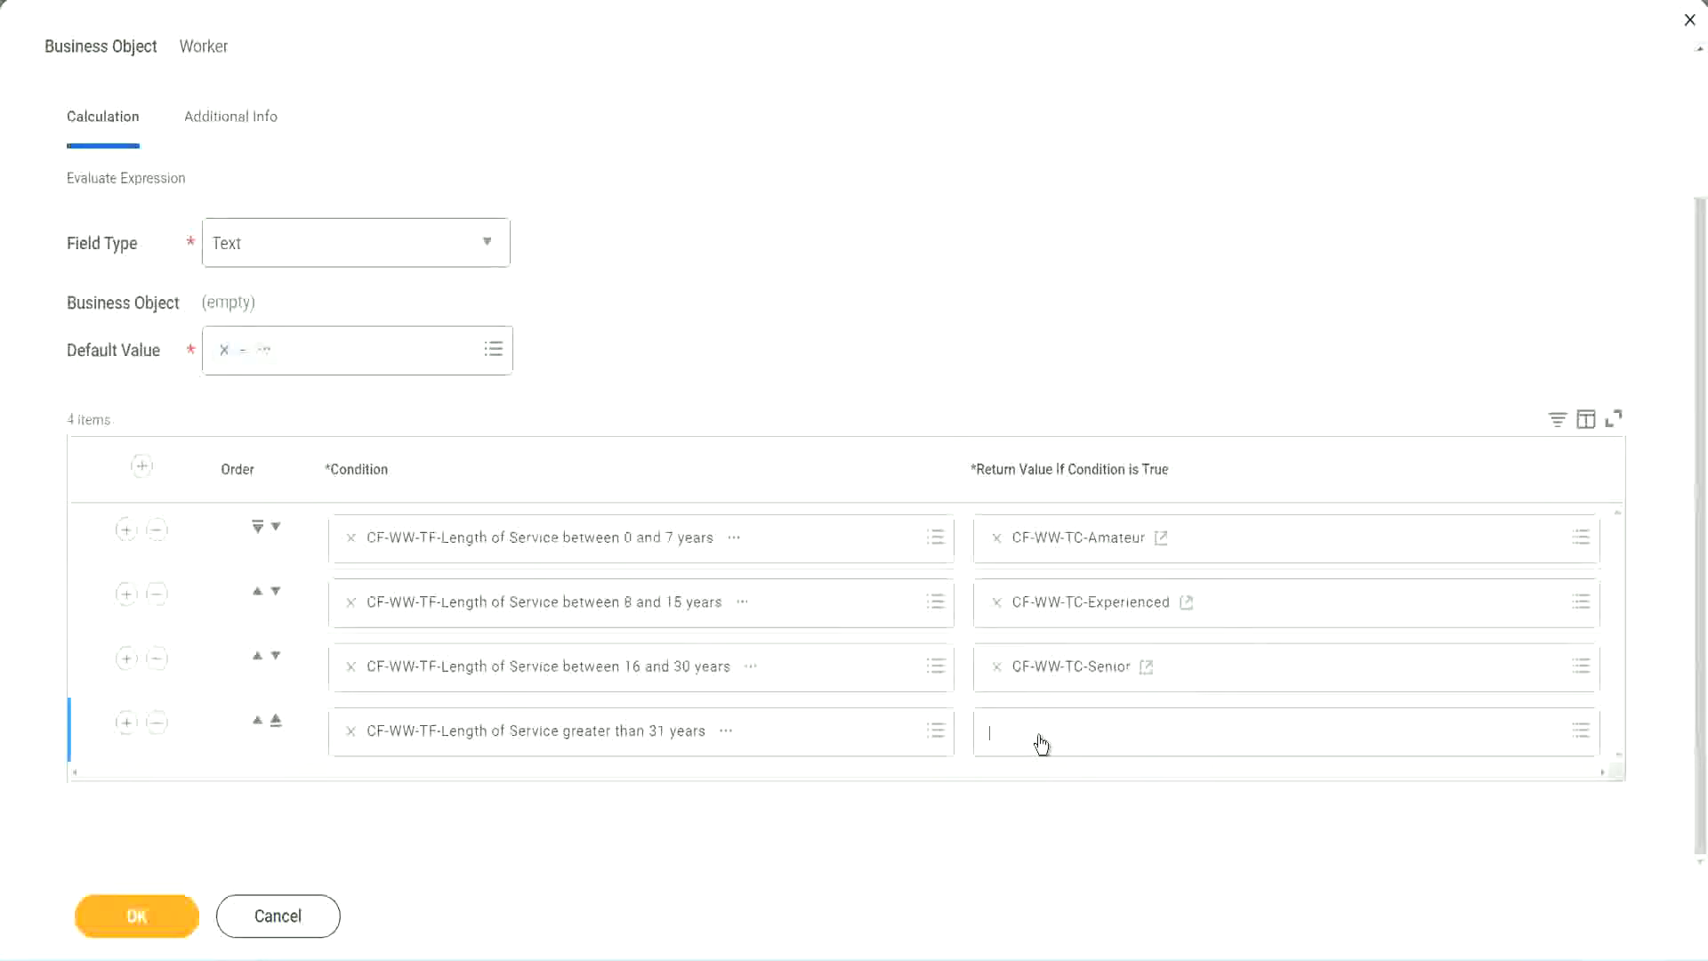
left_click(1057, 691)
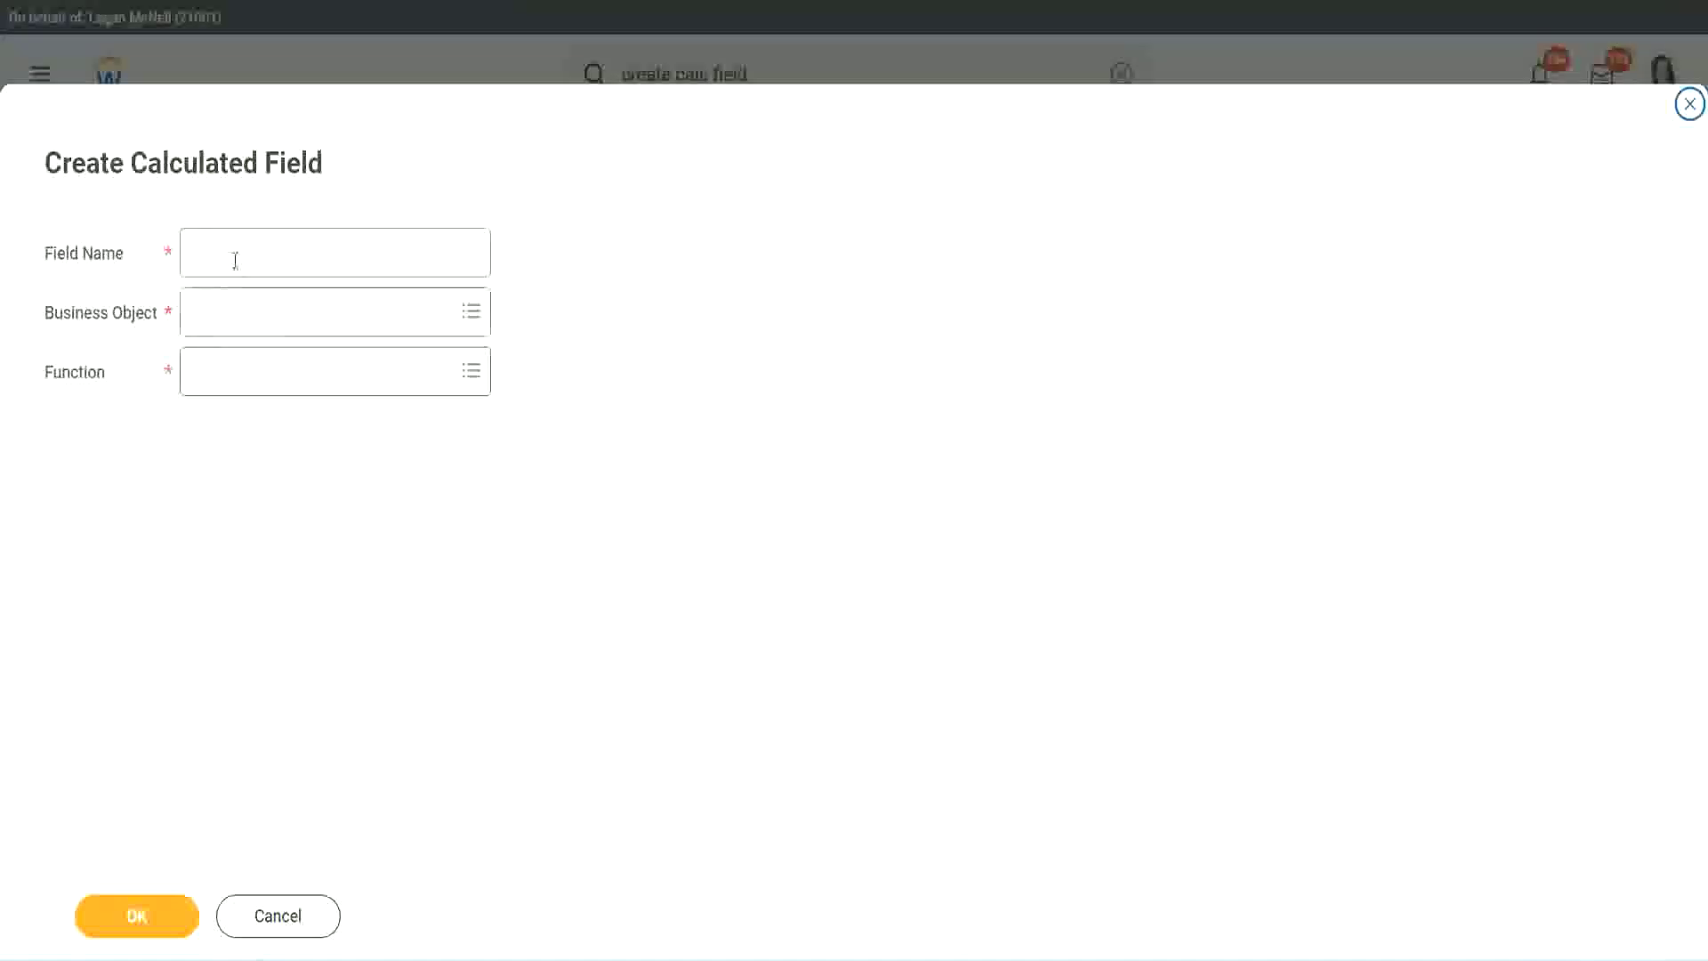
Name the new calculated field CF-WW-TC-Legend, reusing the copied name as its base.
left_click(237, 258)
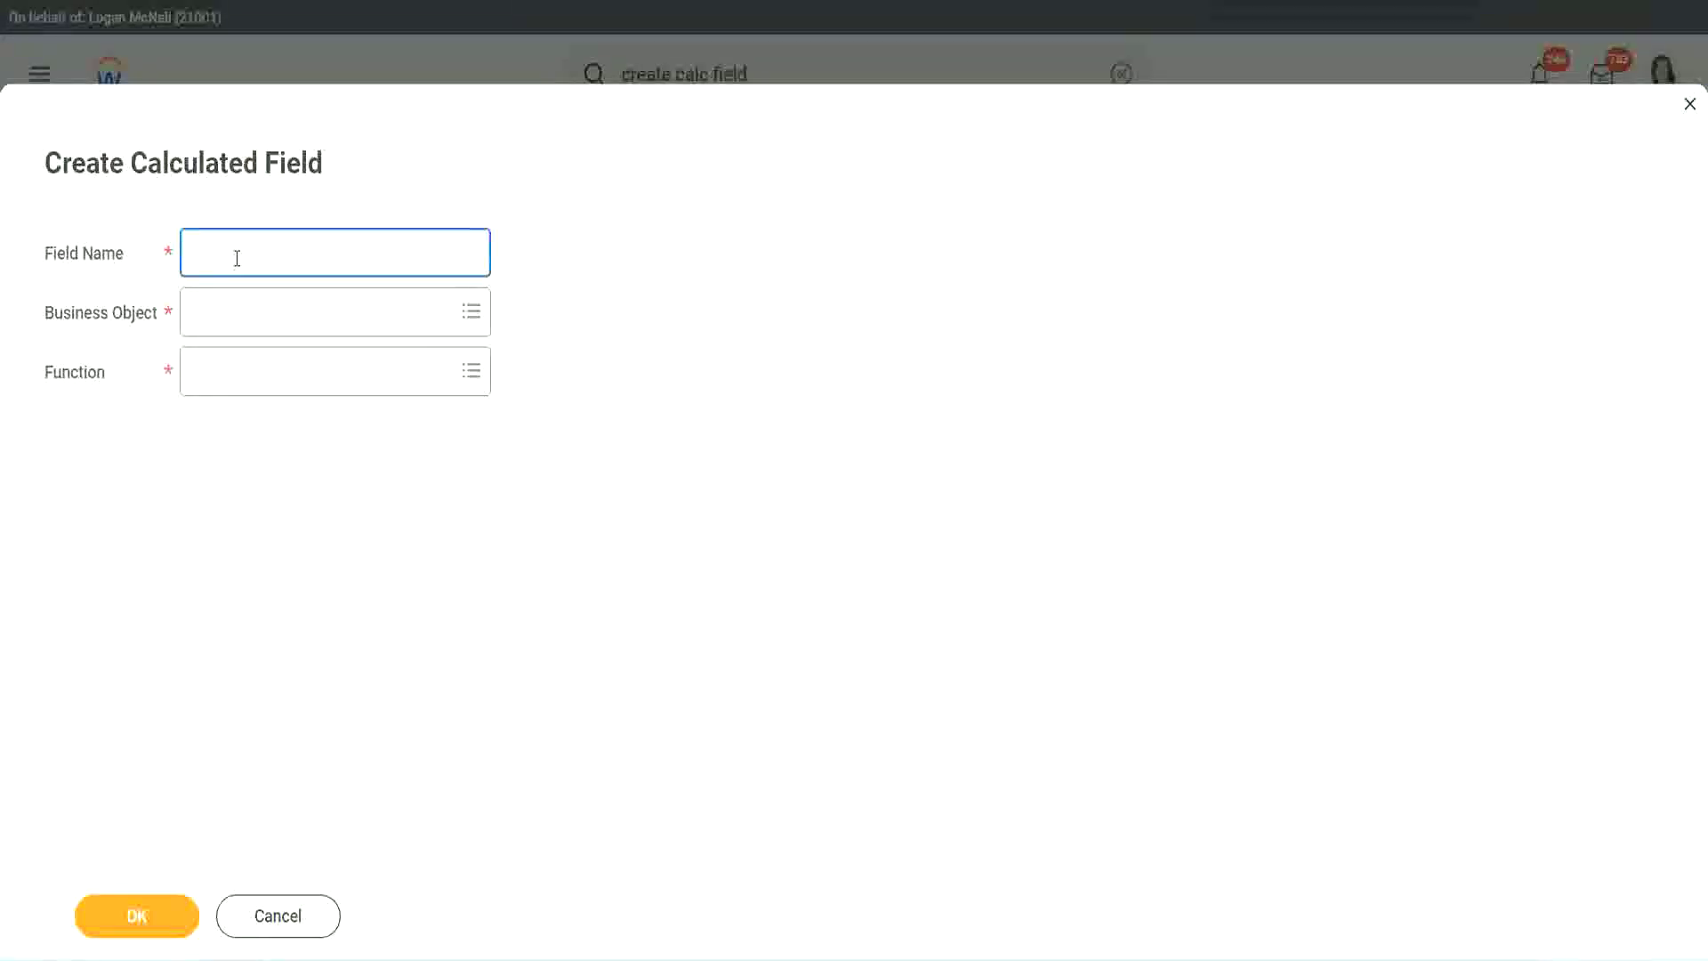
key("ctrl+v")
double_click(288, 253)
type("Legen")
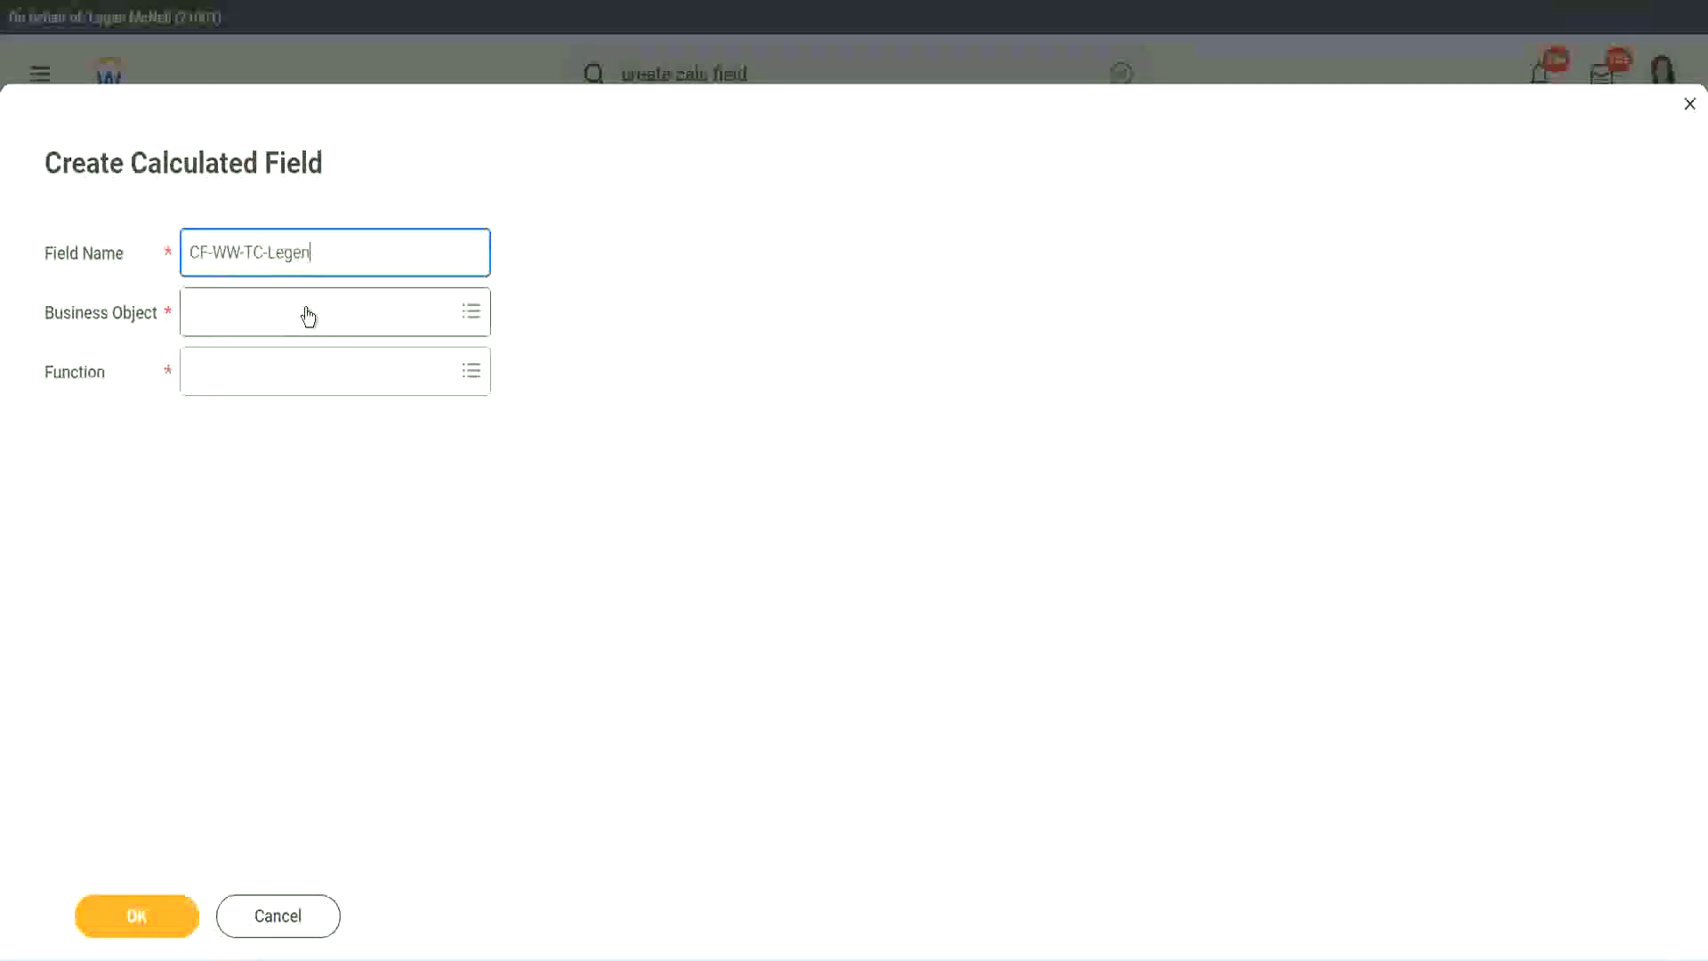
Set the business object of CF-WW-TC-Legend to Global, choose Text Constant as its function and proceed to the calculation definition.
left_click(240, 323)
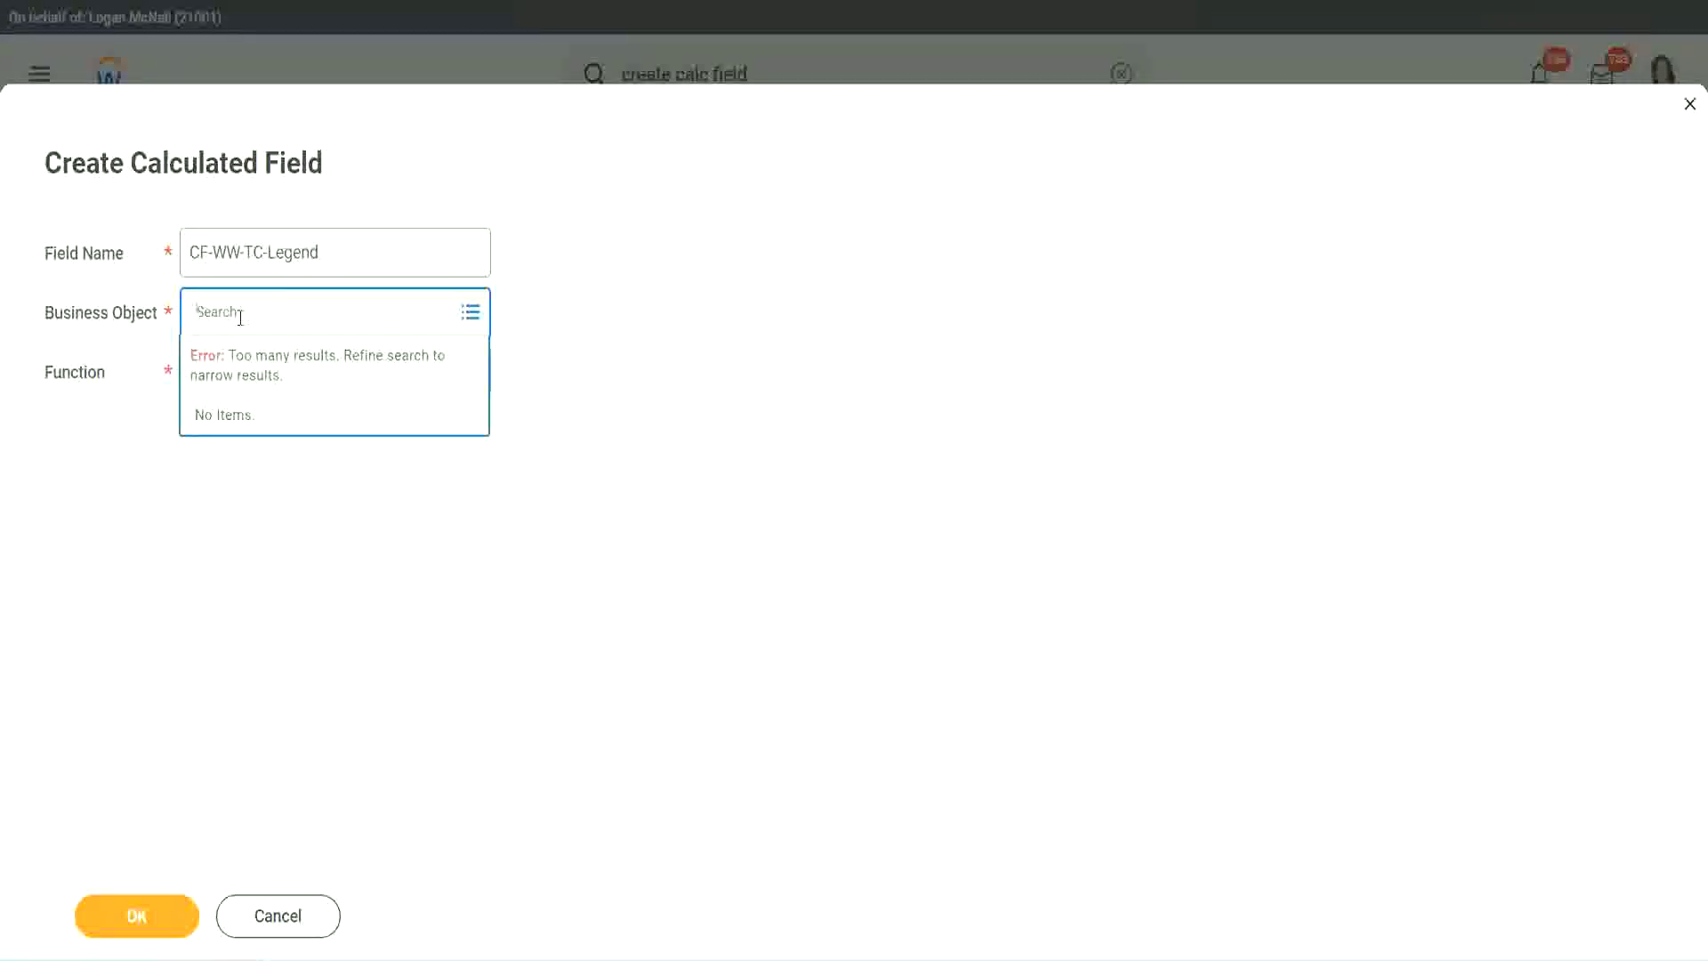
type("Glo")
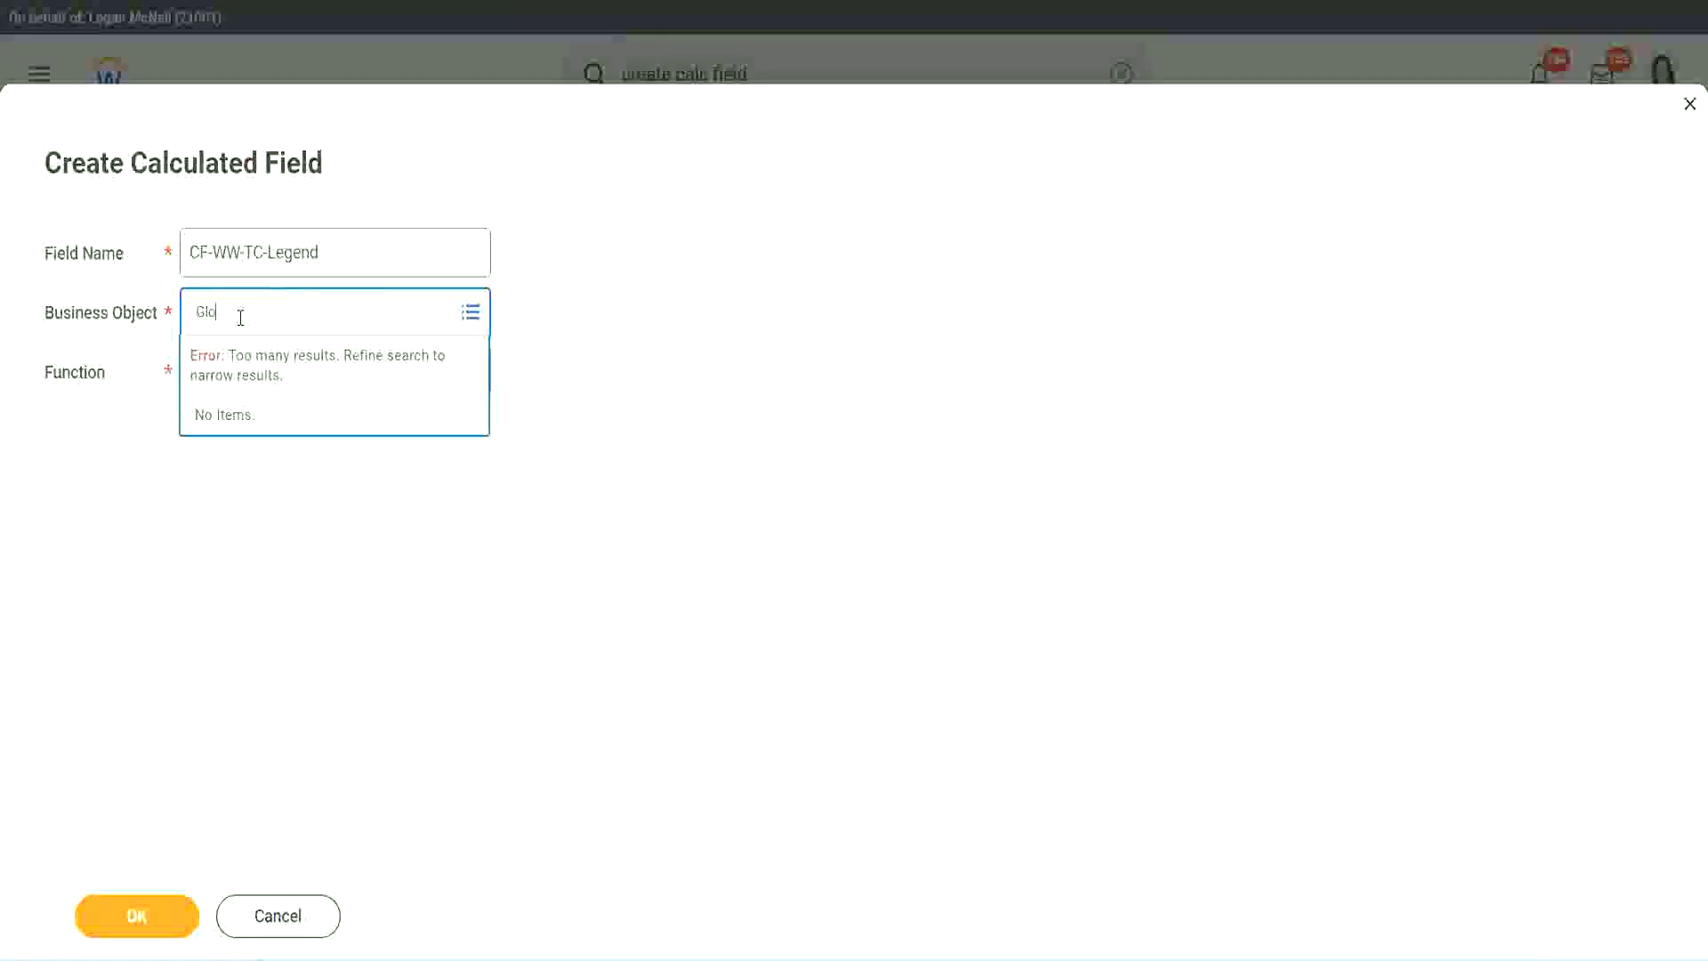
type("bal")
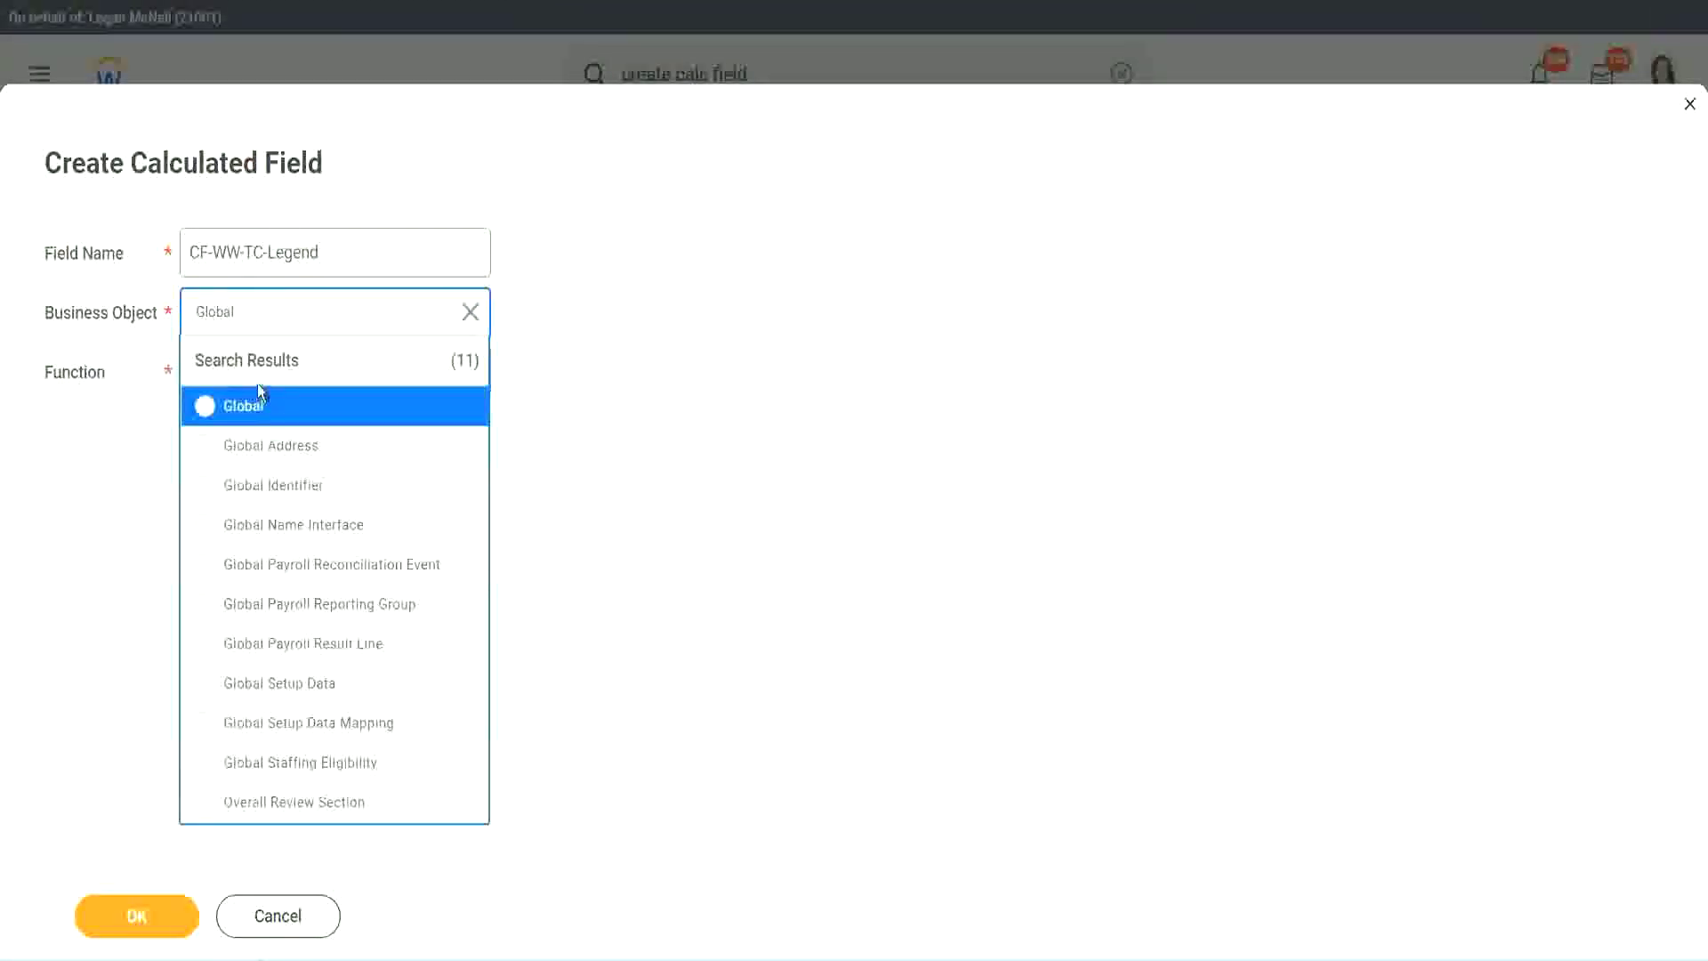
left_click(250, 405)
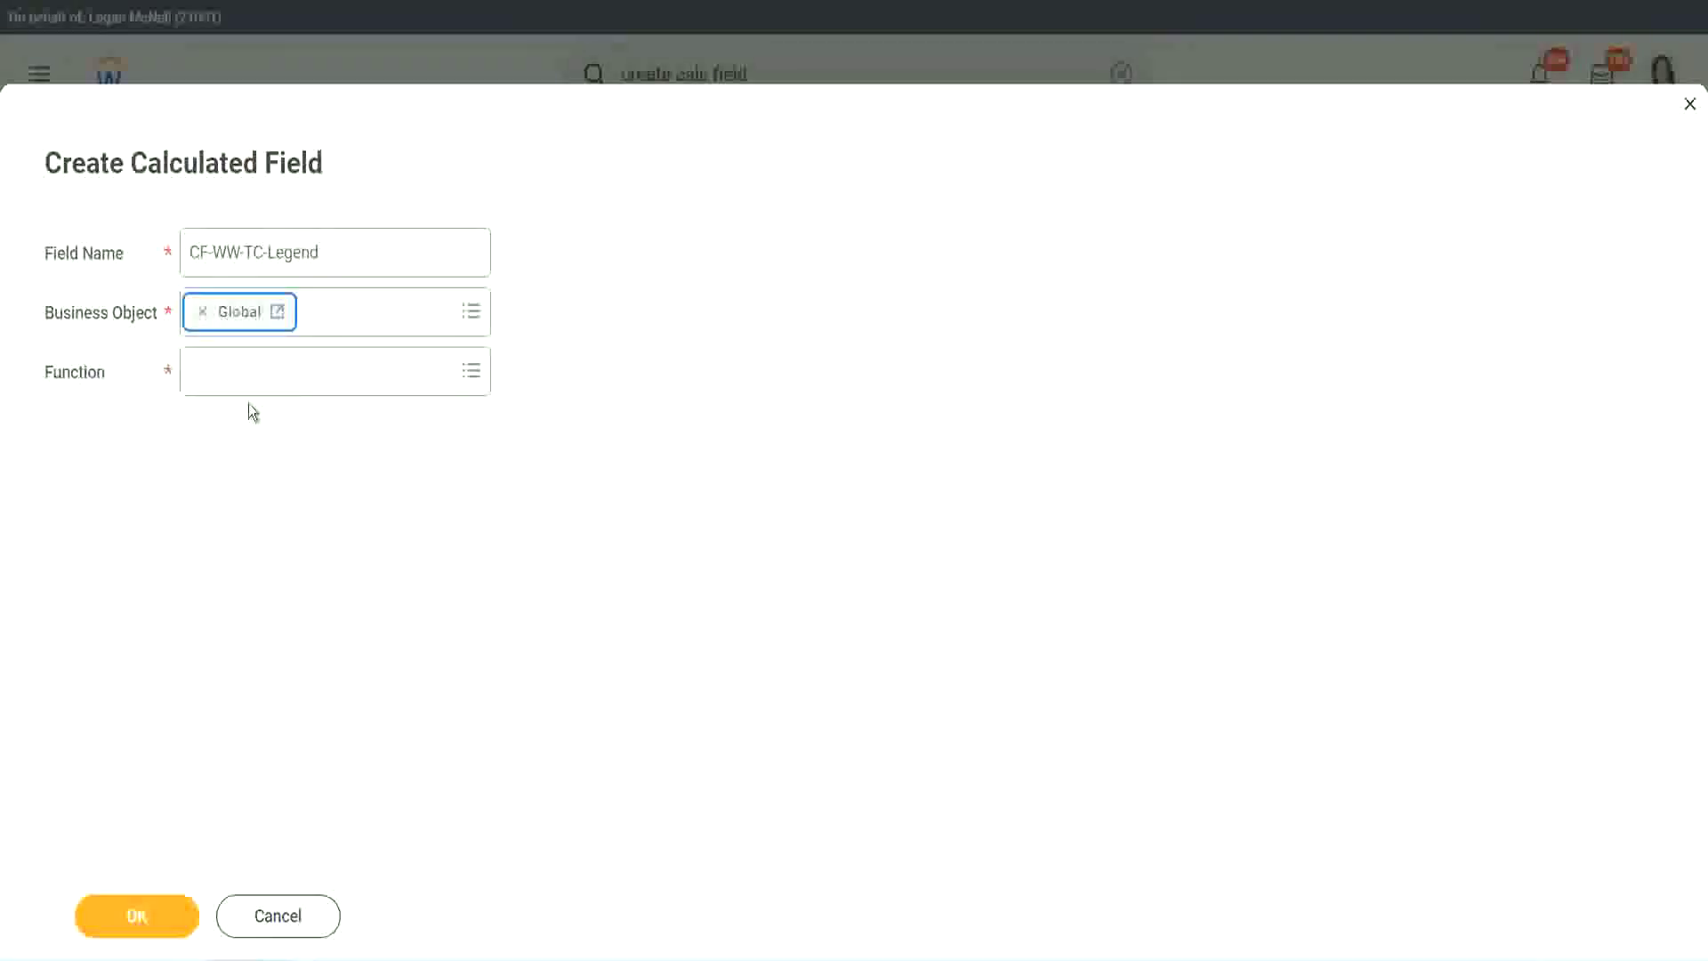
left_click(248, 370)
type("tc")
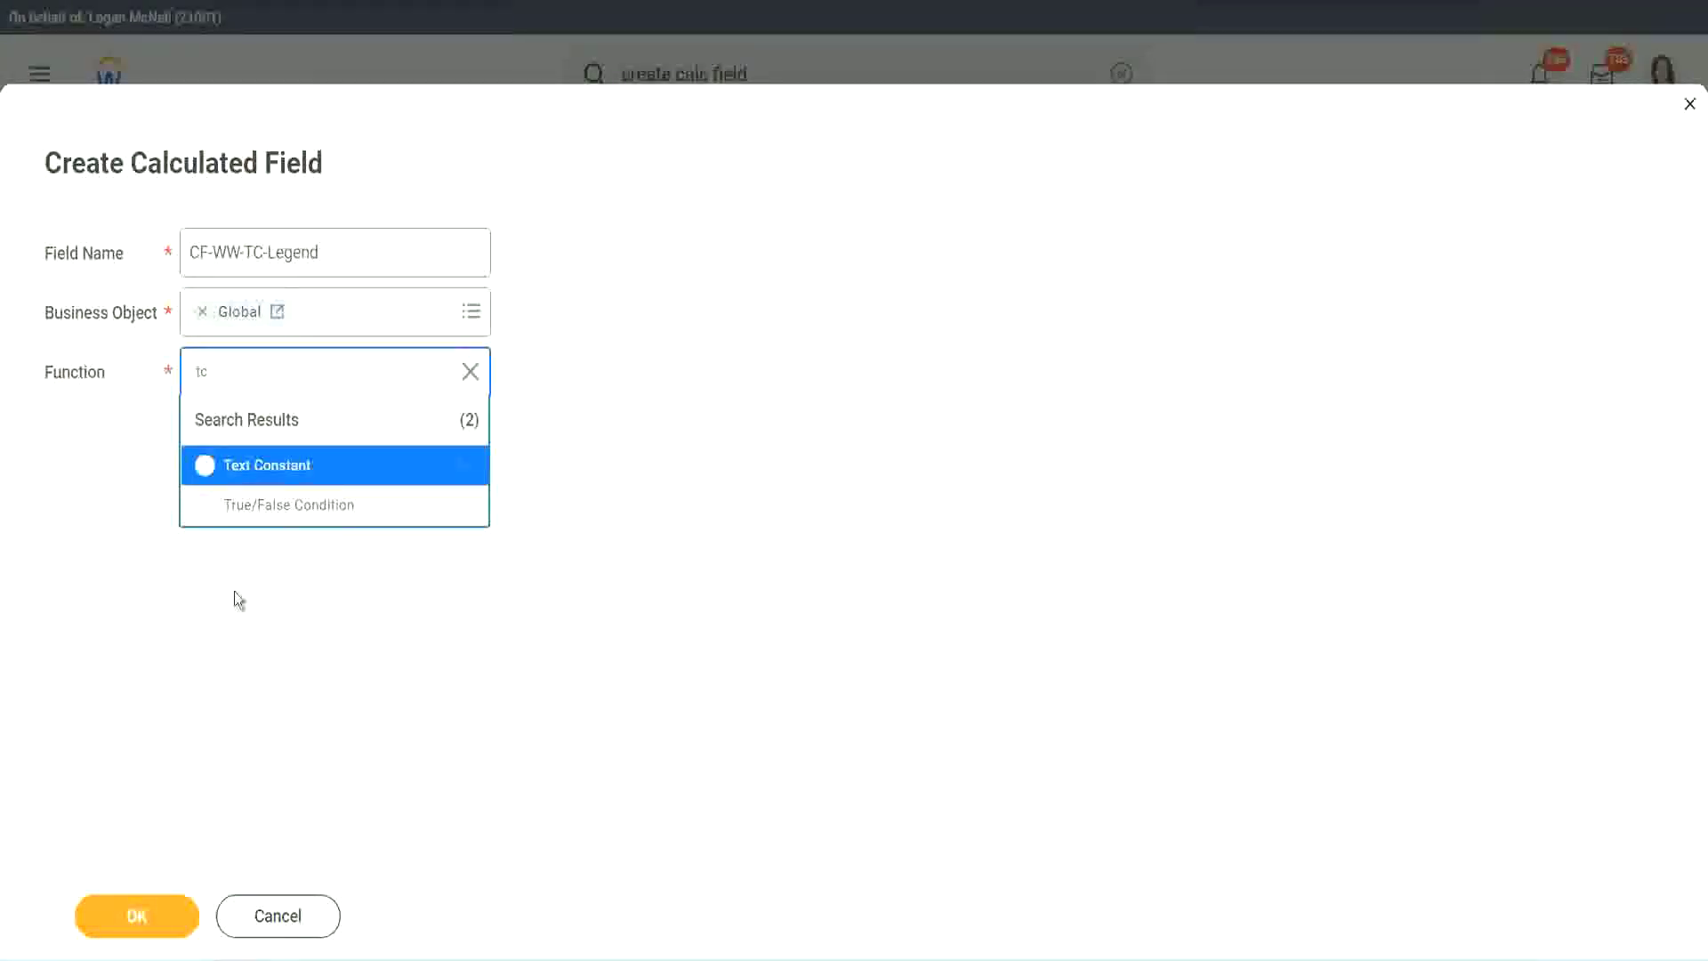
left_click(324, 467)
left_click(125, 917)
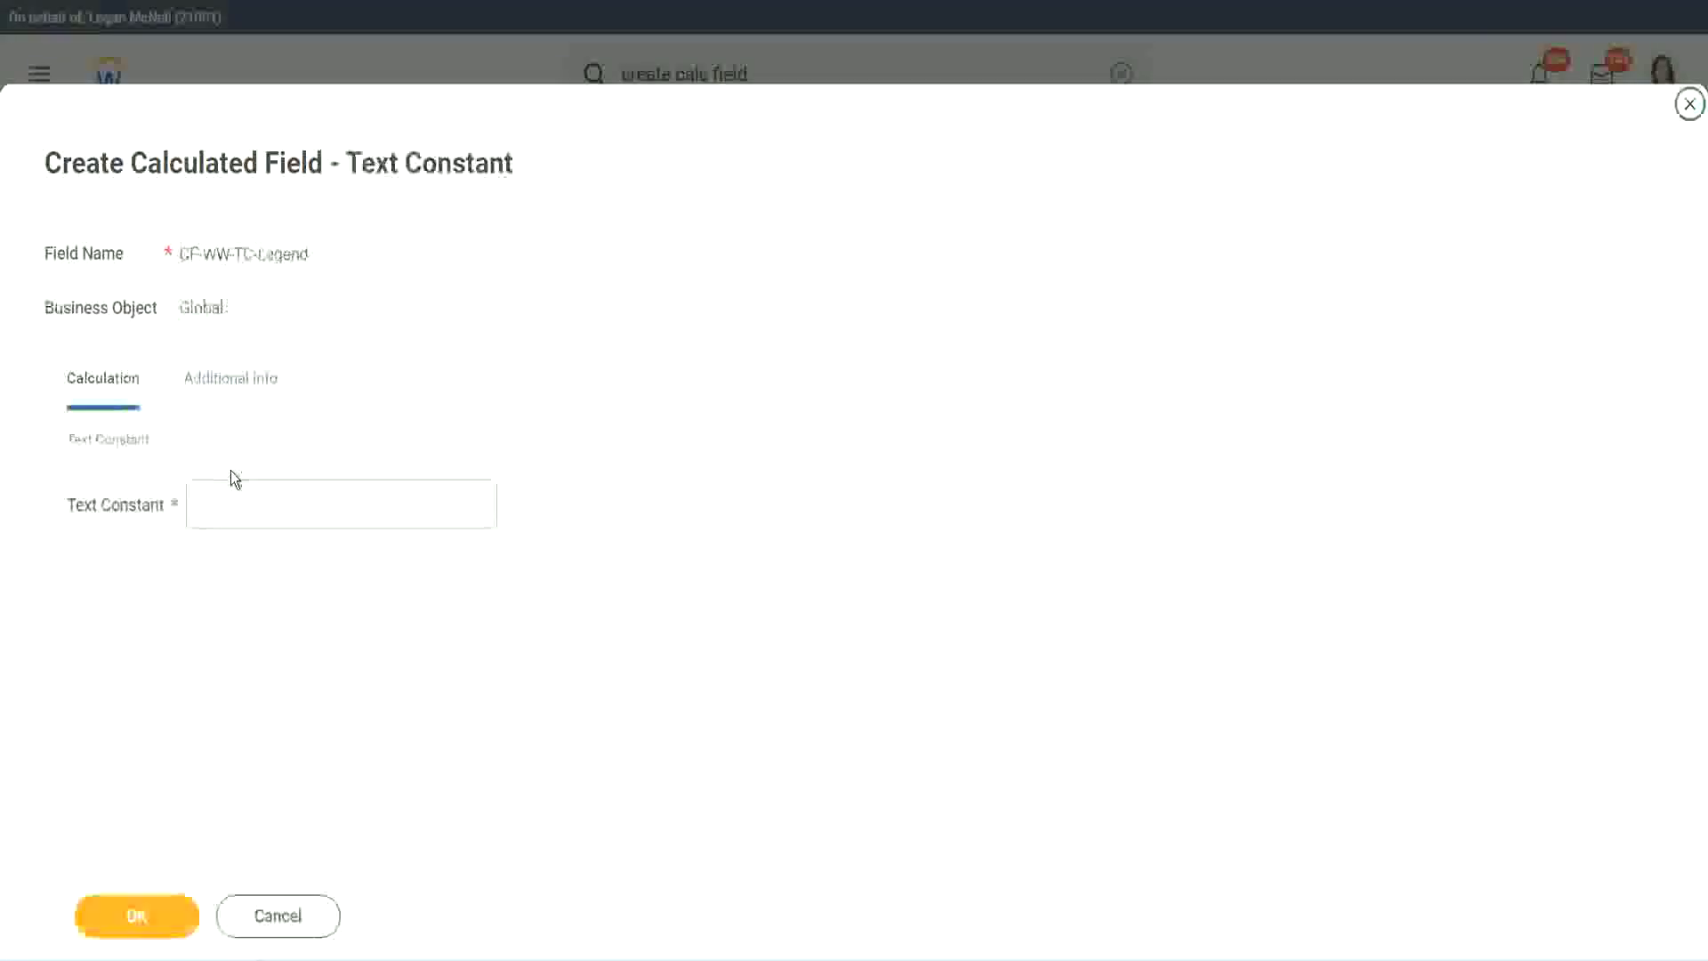
Set the text constant's value to Legend and save the field as the fourth row's return value.
left_click(221, 505)
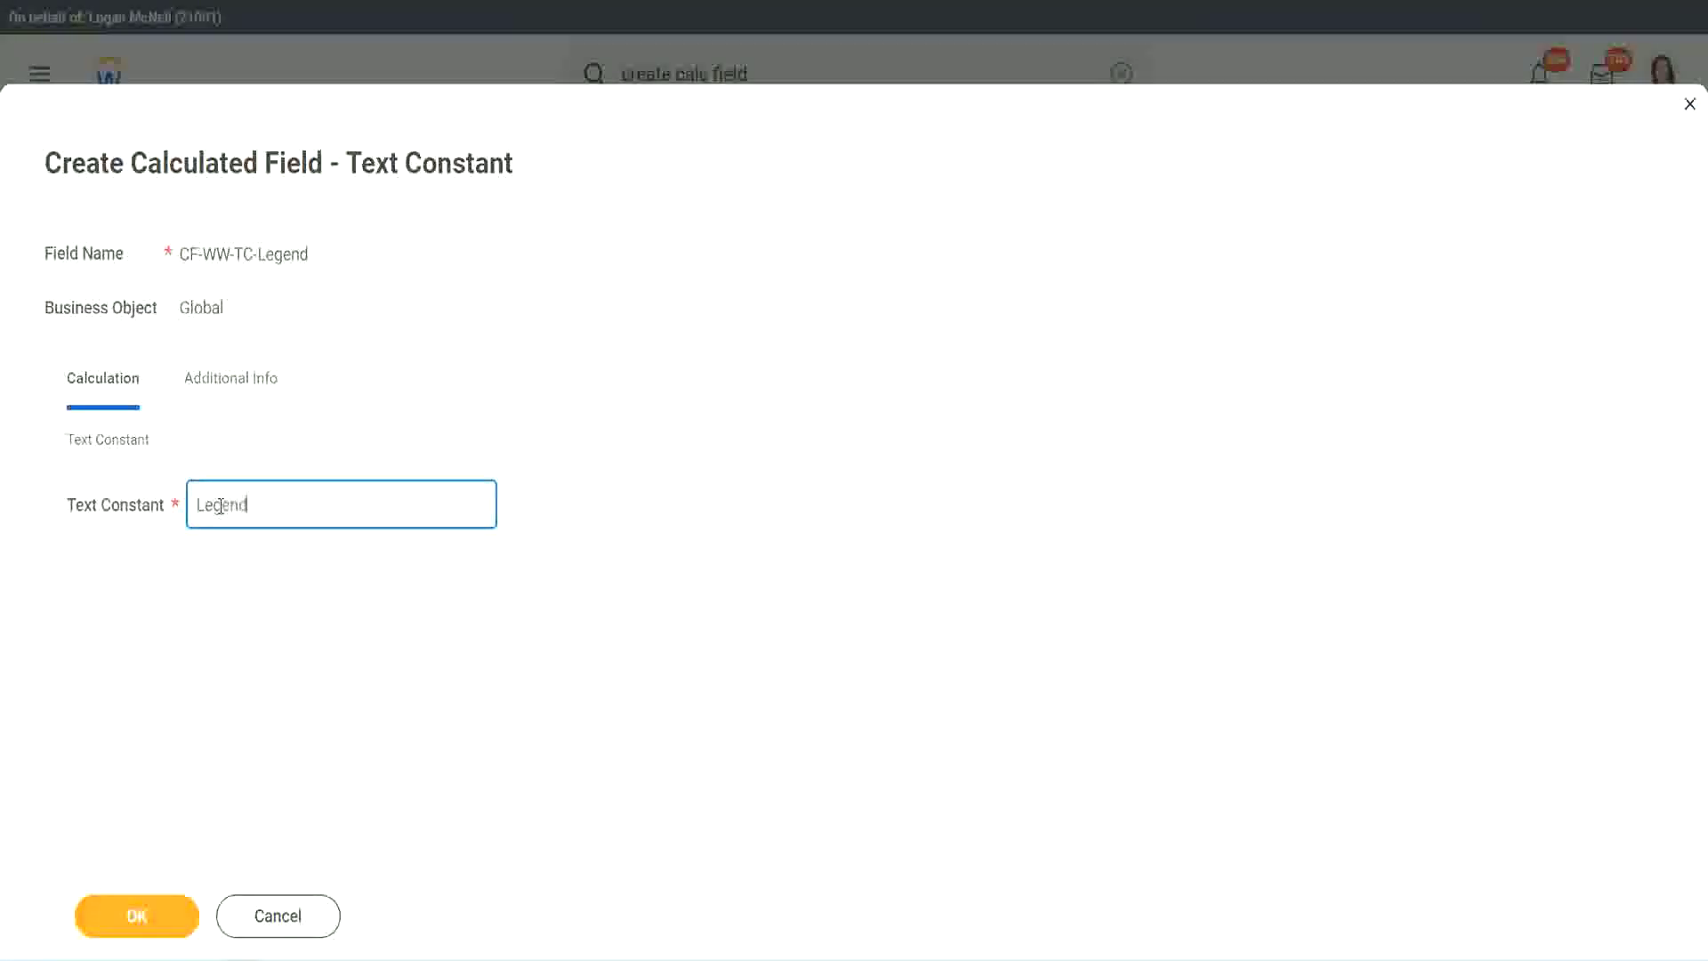
type("Legend")
left_click(145, 916)
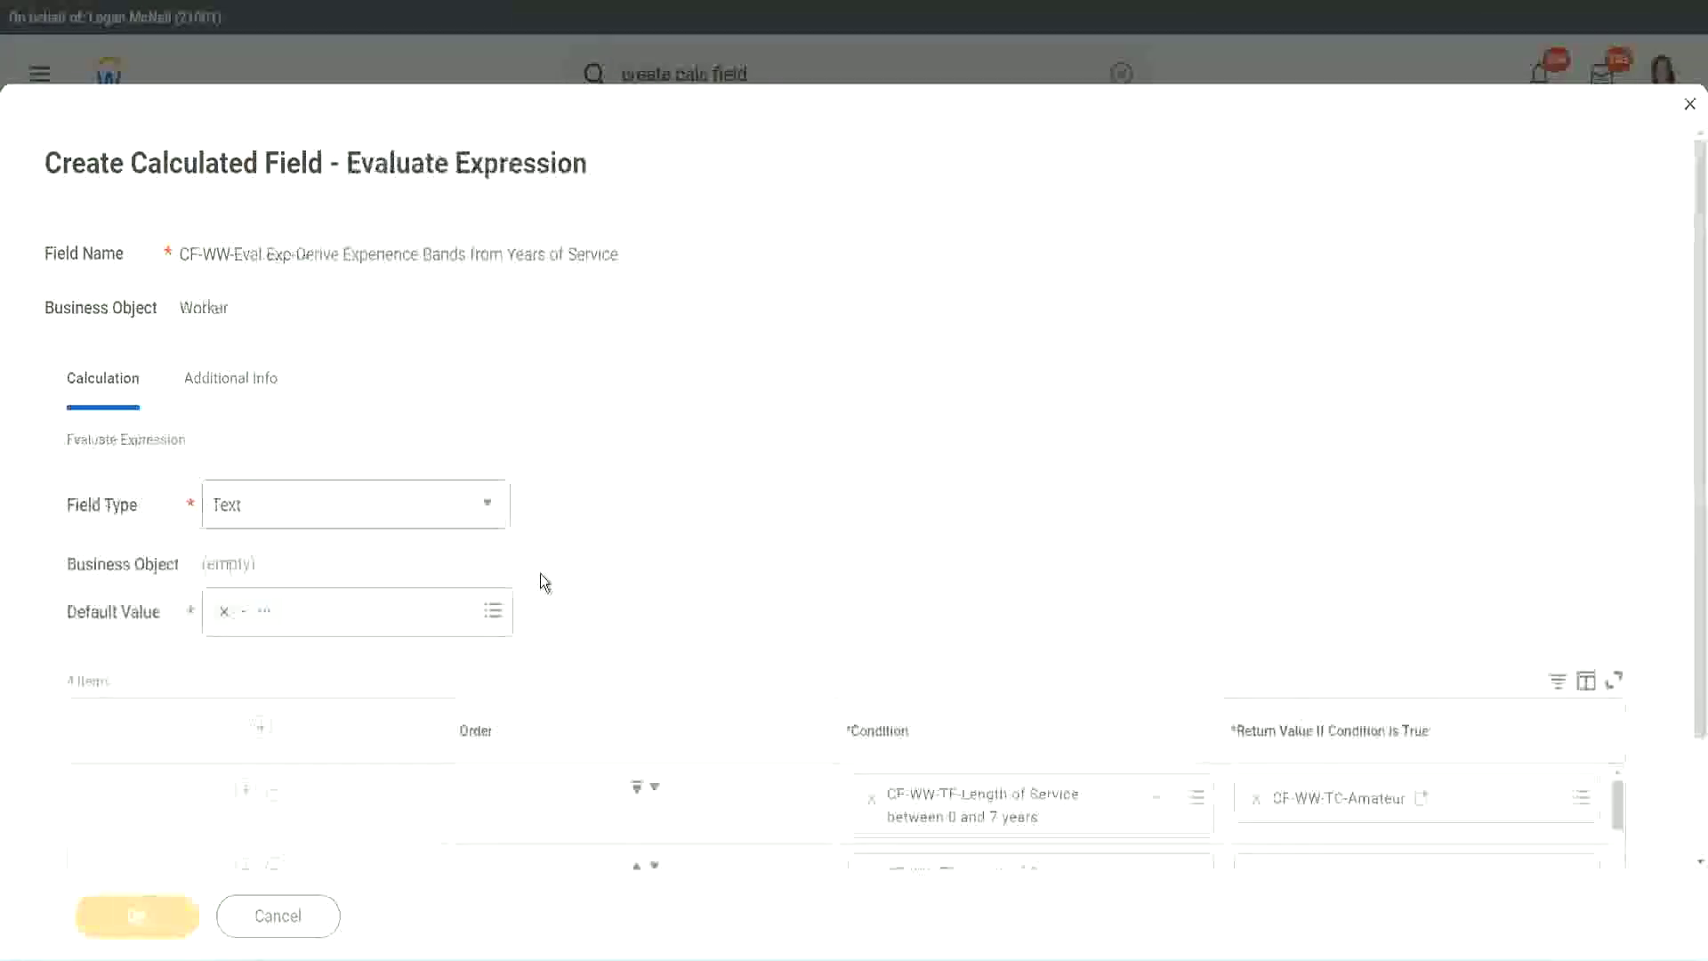
Review the four conditions with their return values and save the Evaluate Expression calculated field.
scroll(904, 476, "down", 3)
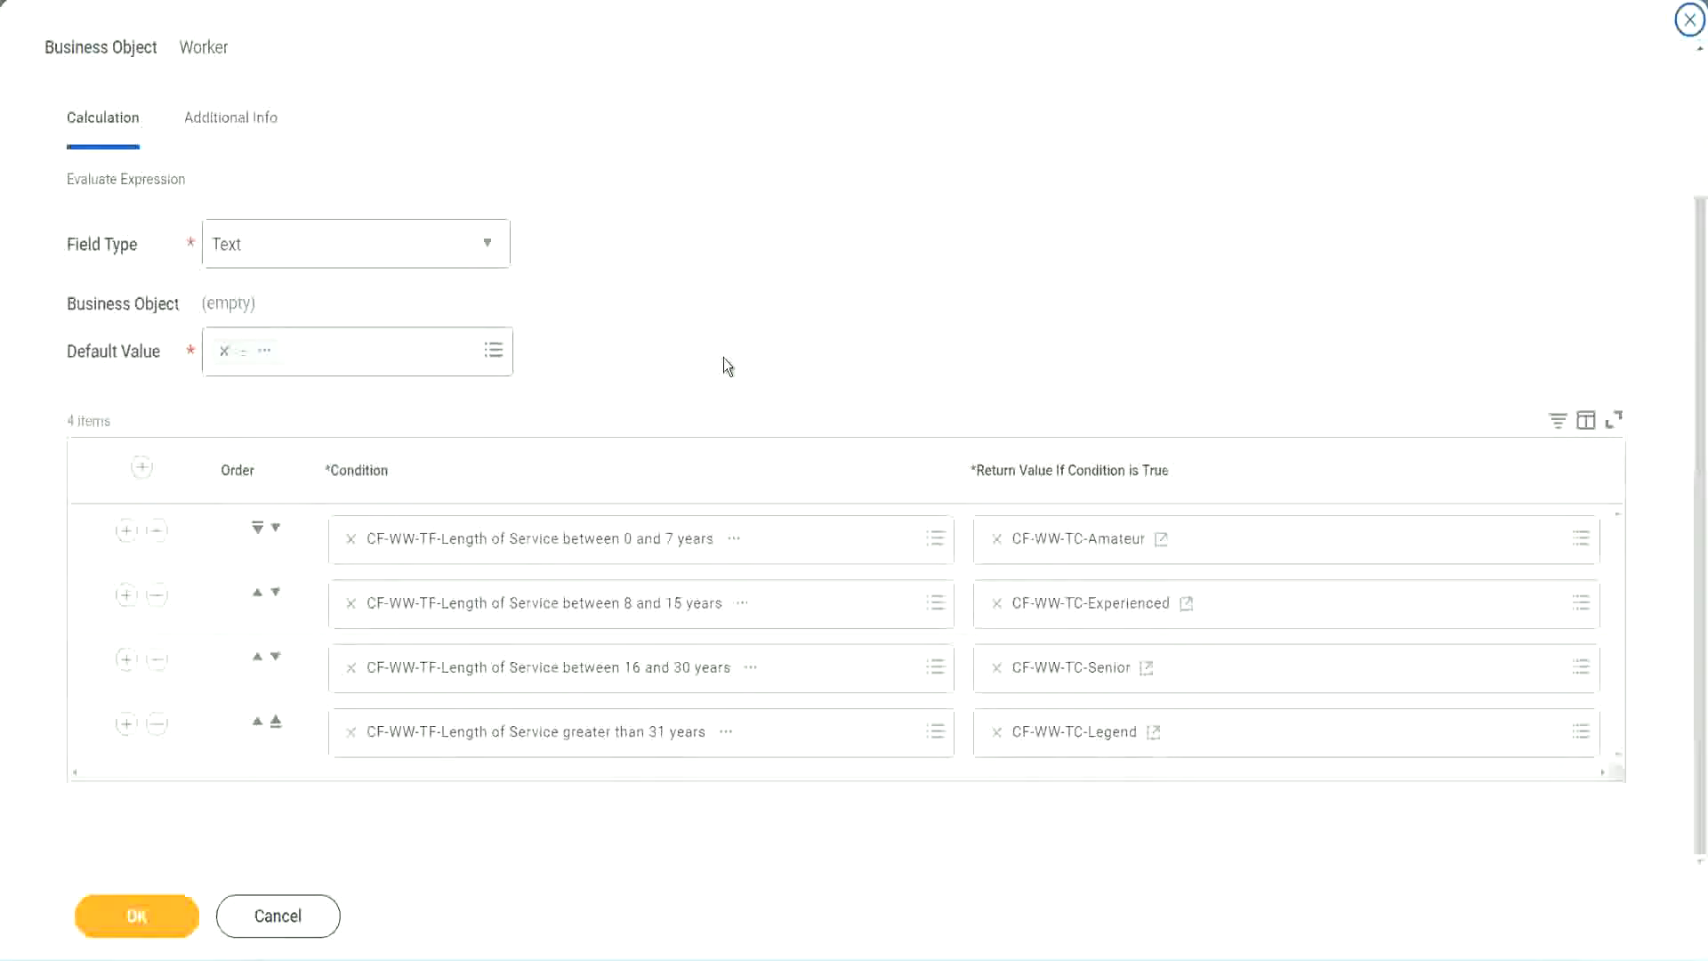
scroll(723, 358, "up", 2)
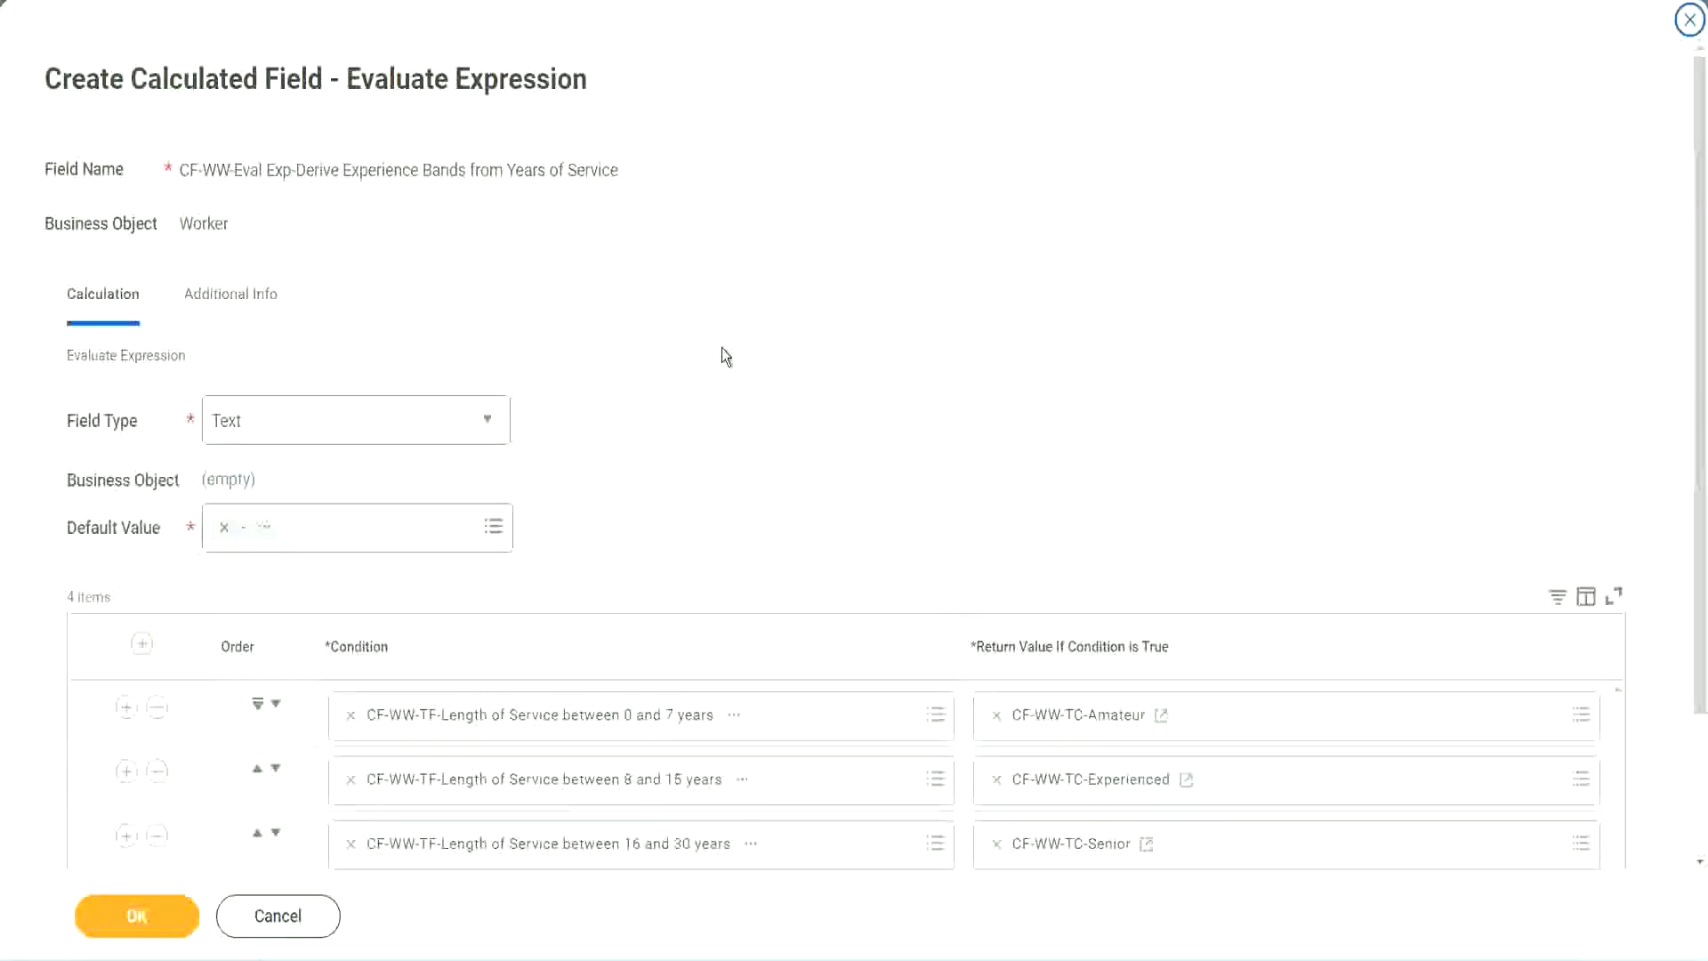
scroll(723, 349, "down", 2)
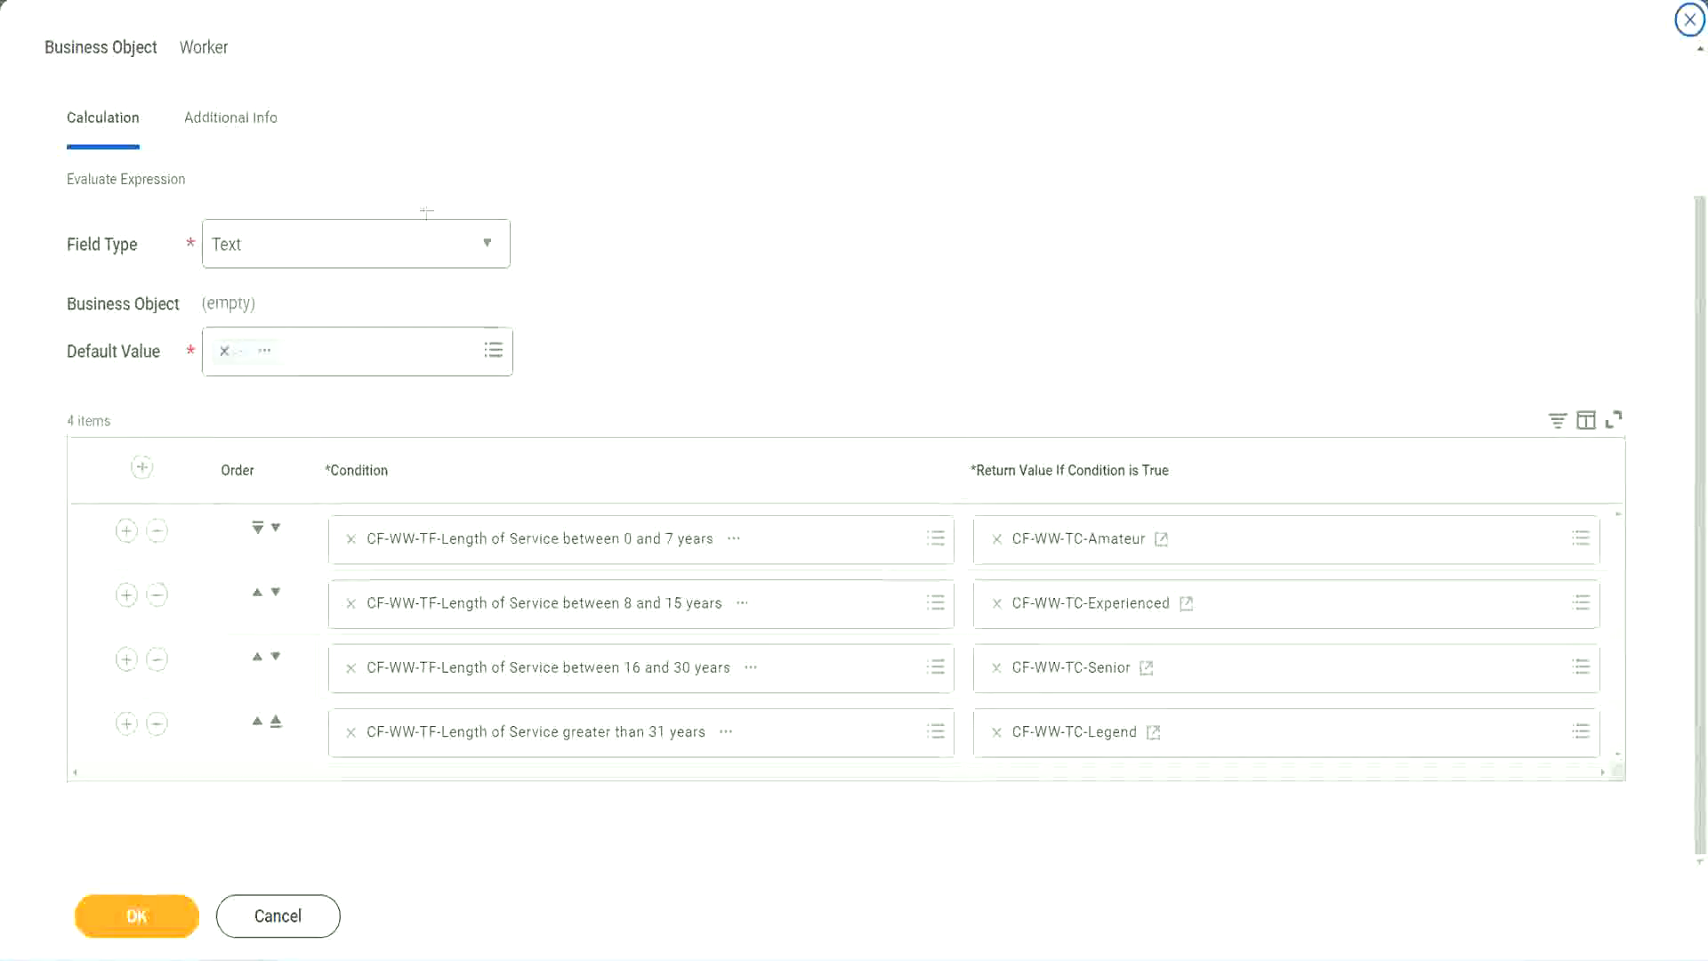
left_click_drag(1093, 251, 1109, 427)
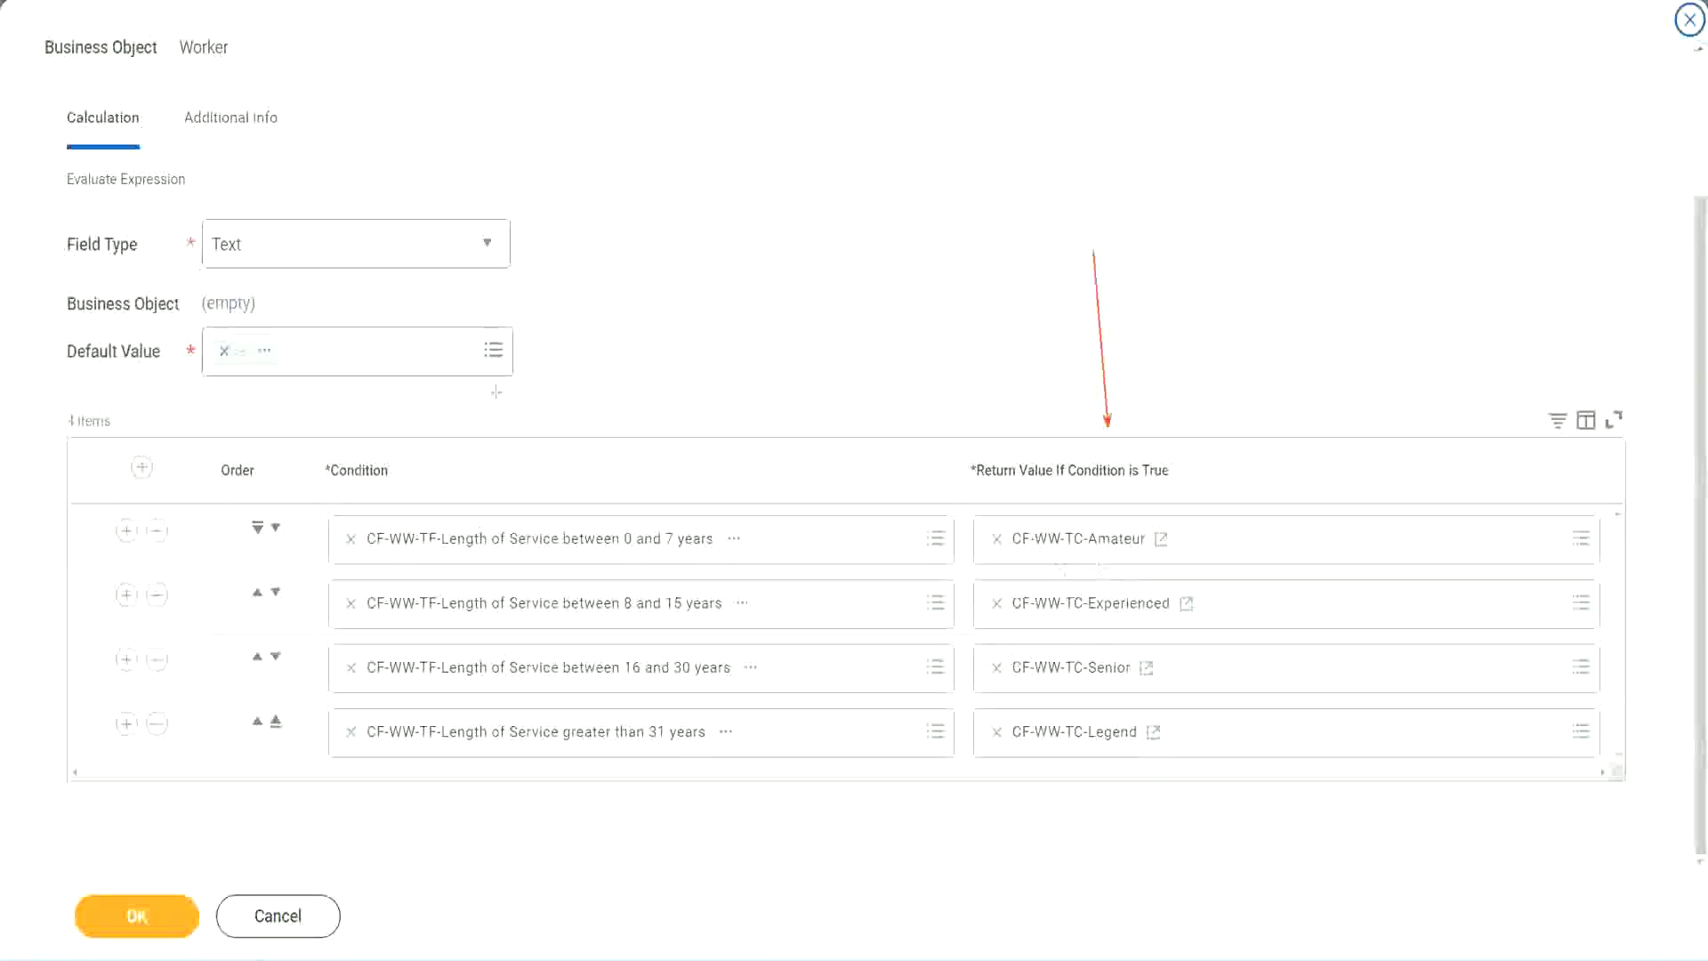
left_click_drag(212, 153, 219, 214)
left_click(148, 911)
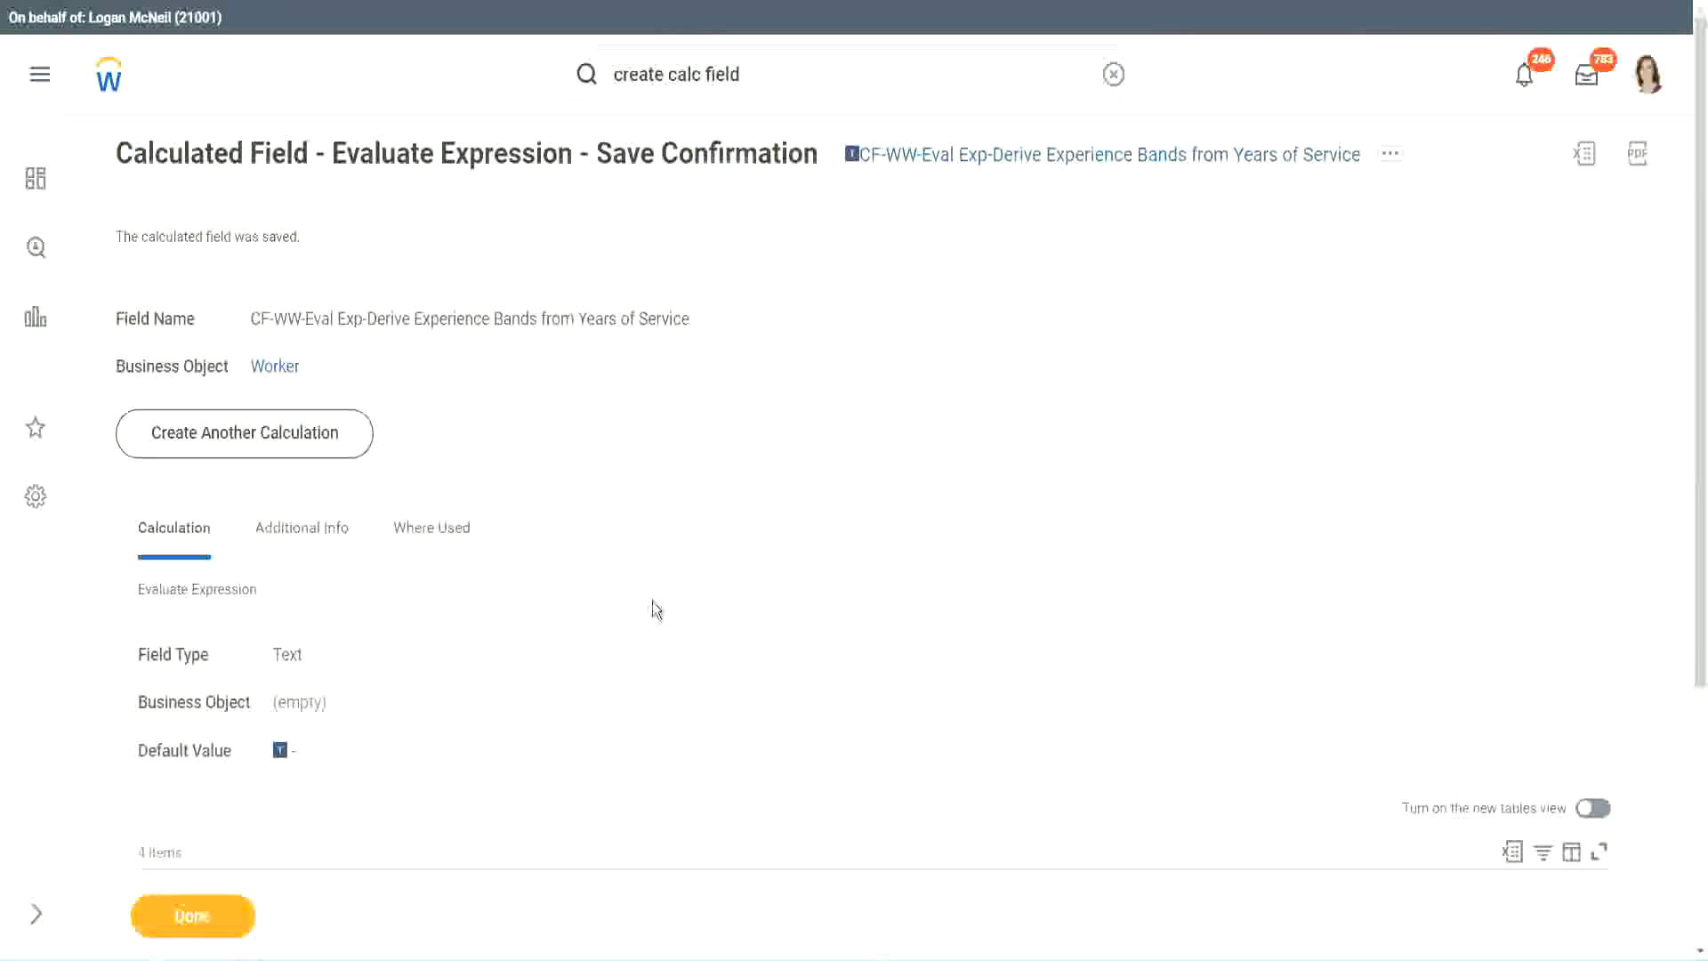
scroll(653, 595, "down", 4)
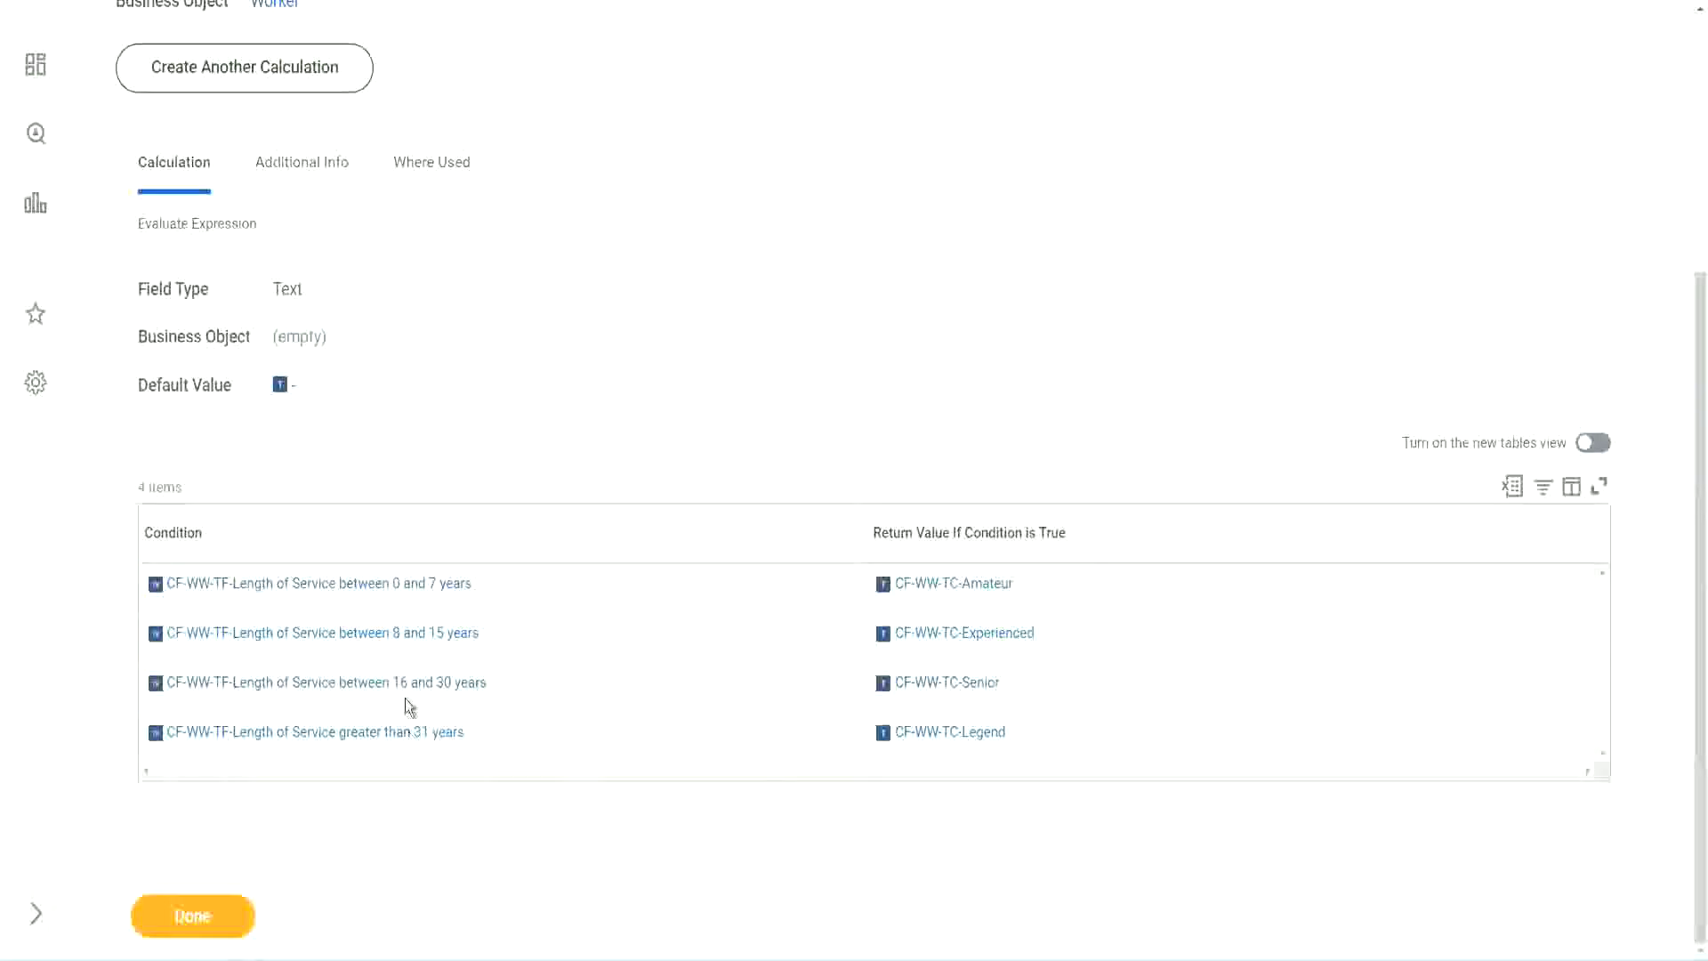
scroll(826, 283, "up", 4)
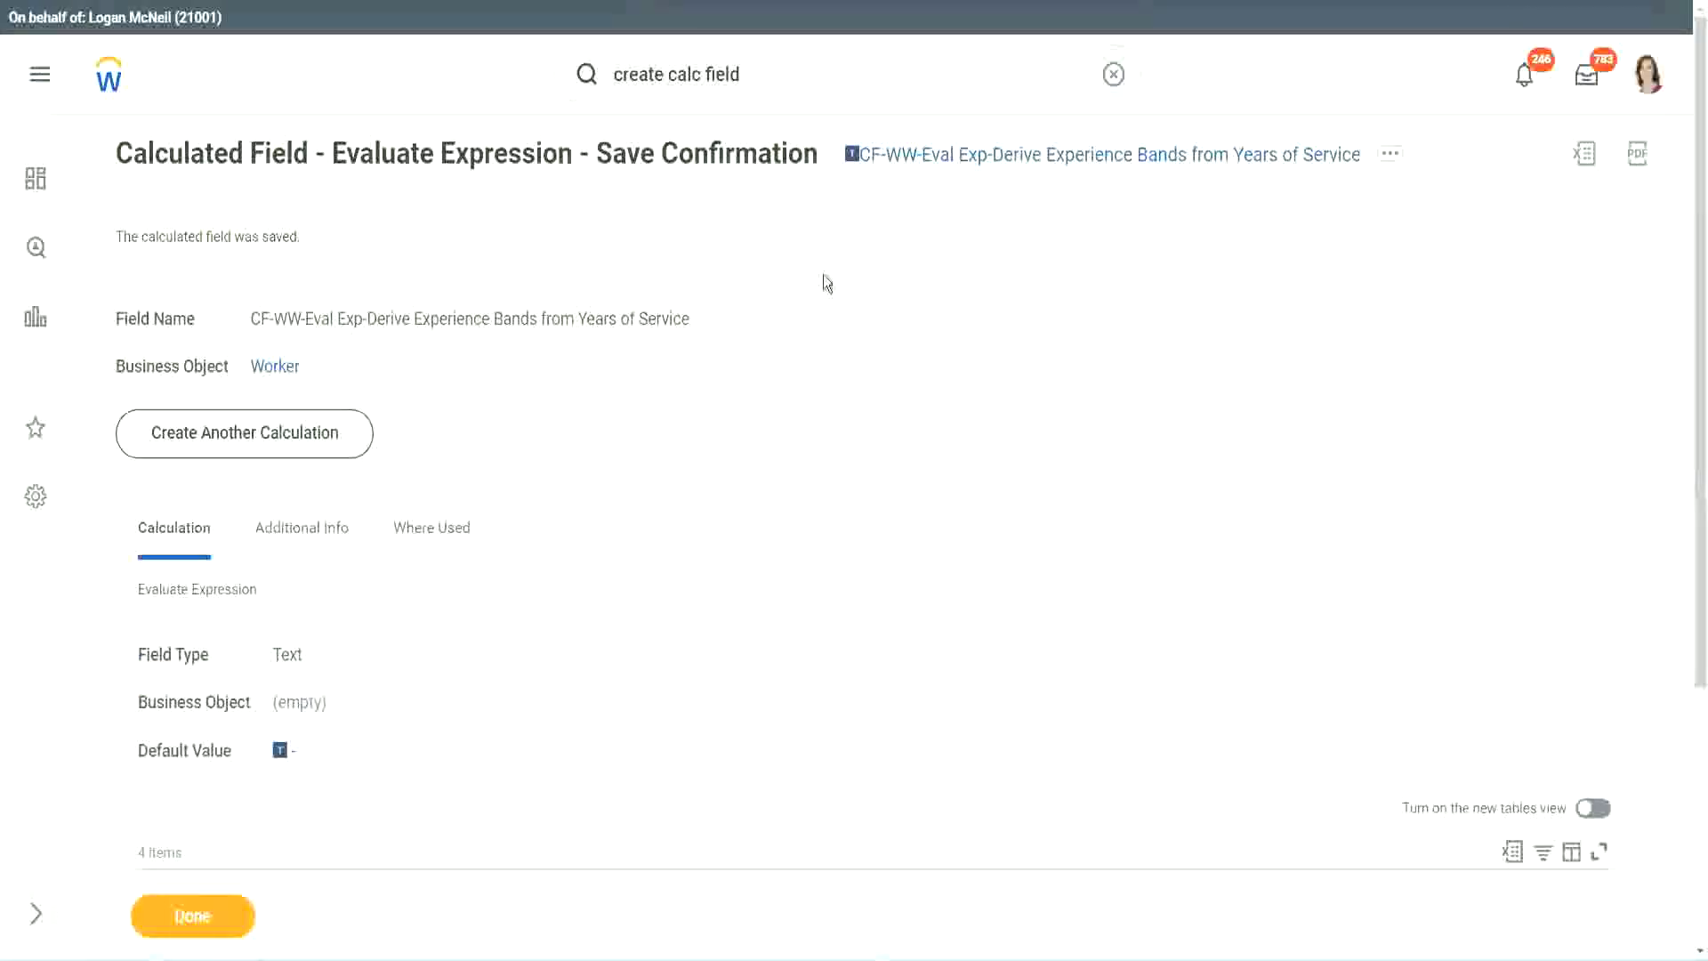
Copy the saved calculated field's name and open the WW Employee Details custom report for editing.
right_click(1003, 166)
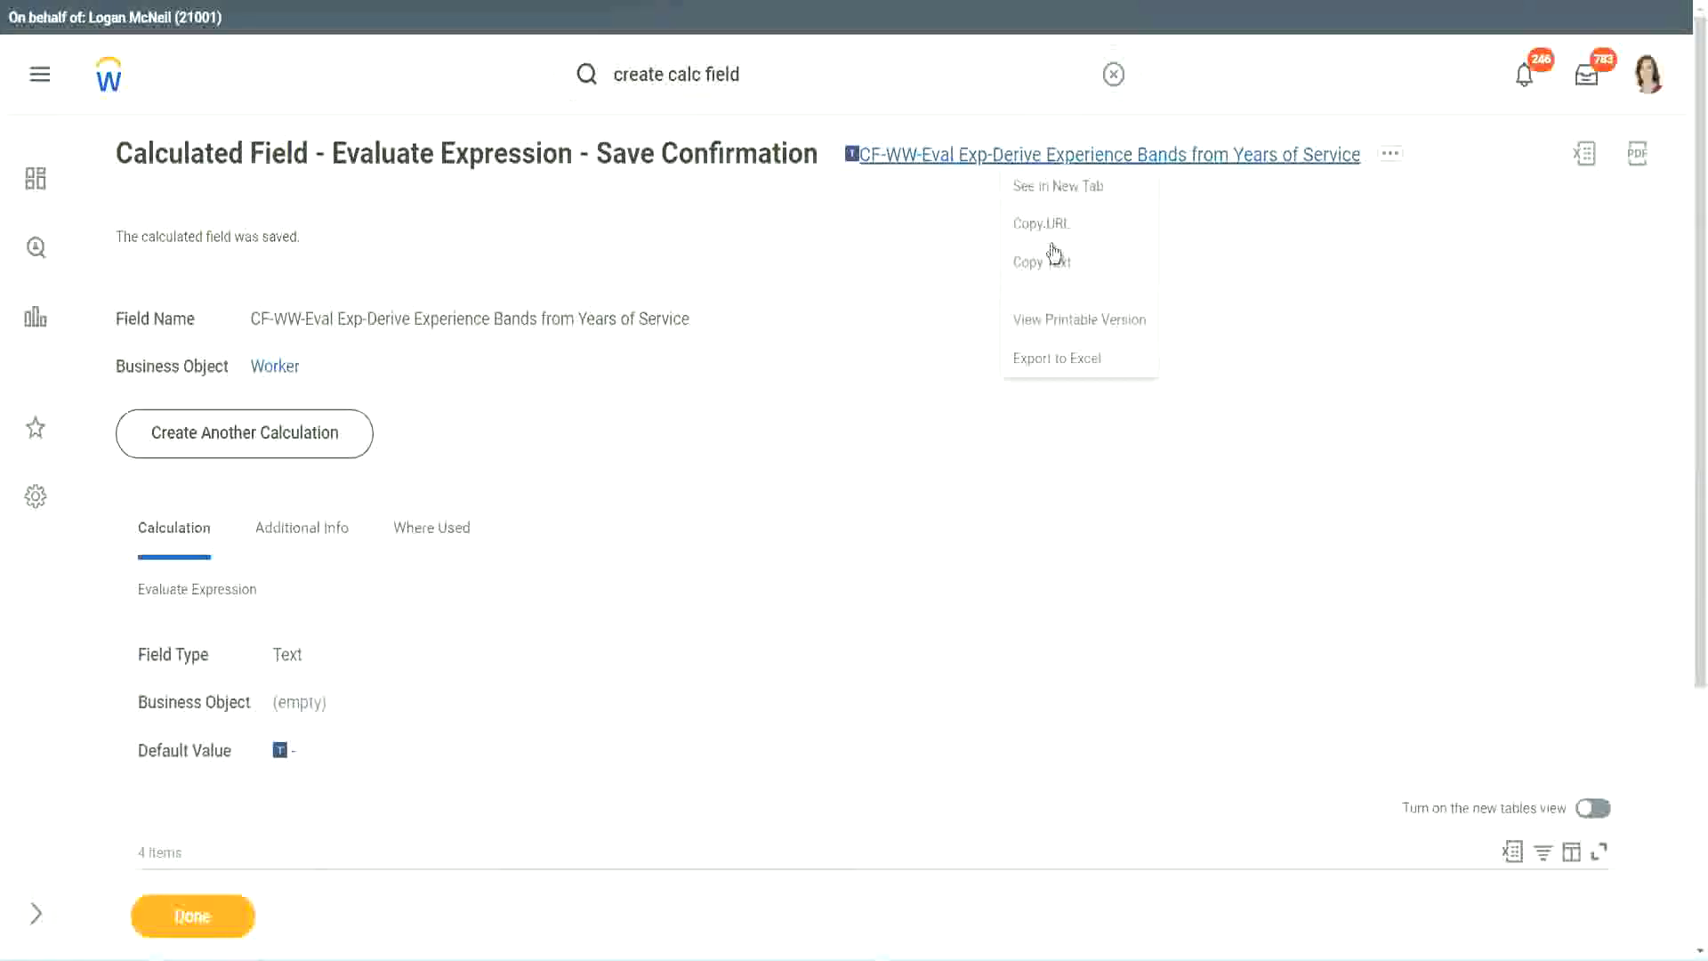
left_click(1053, 264)
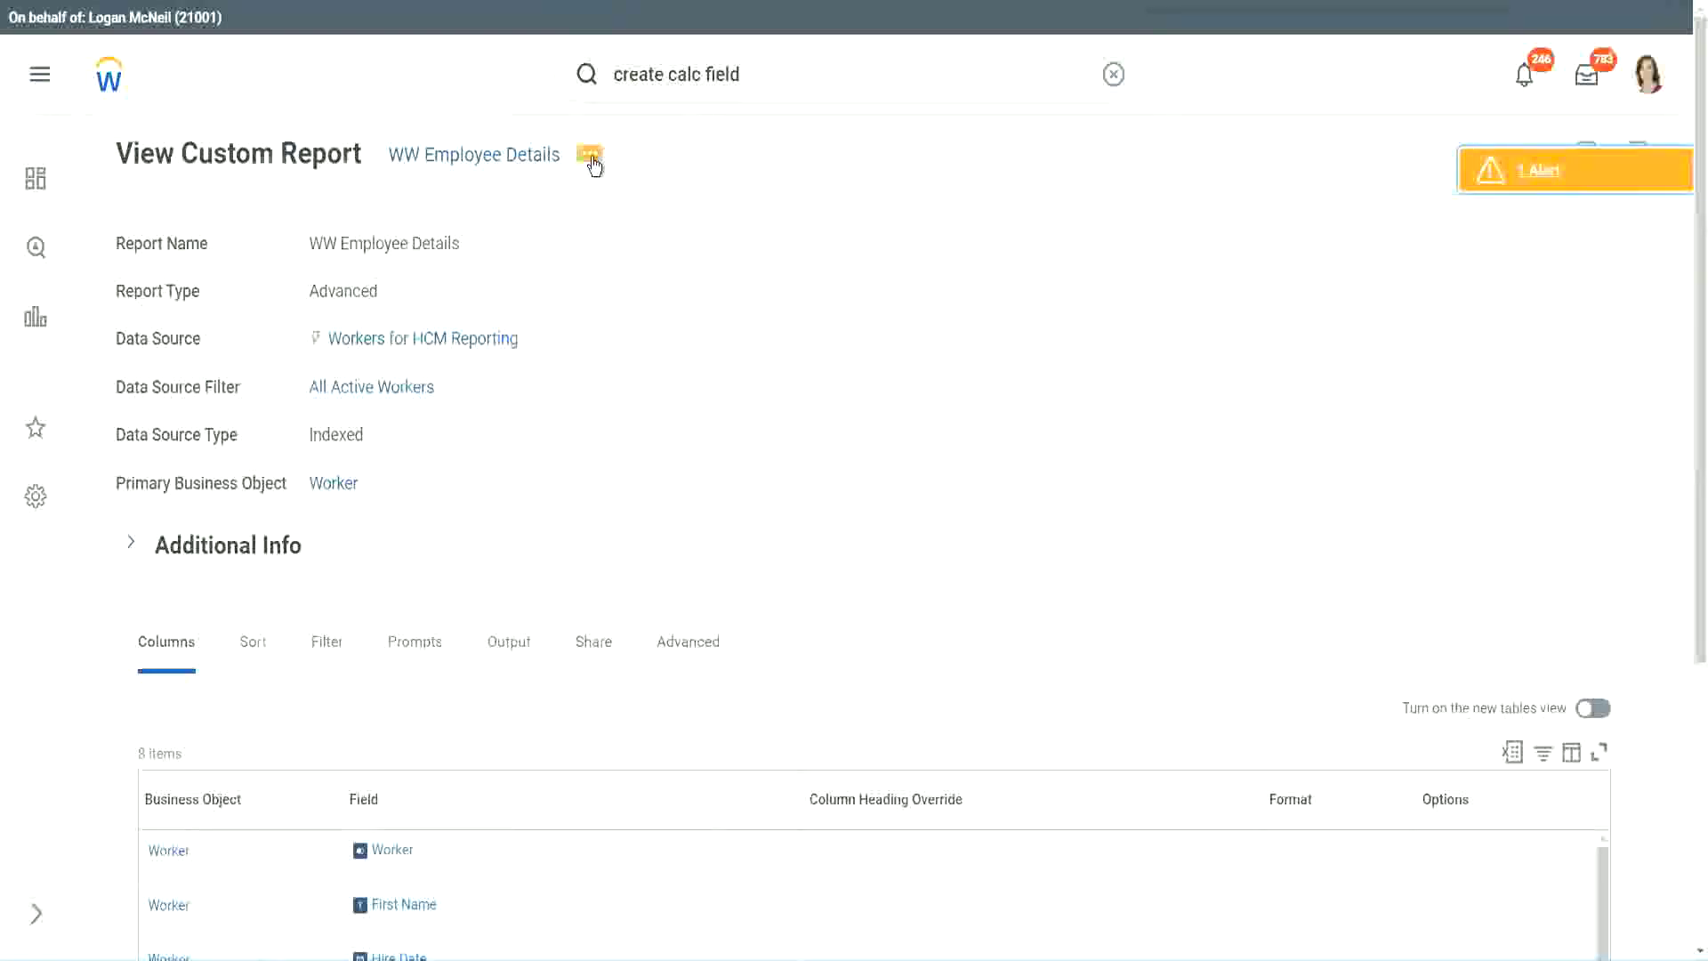
left_click(593, 165)
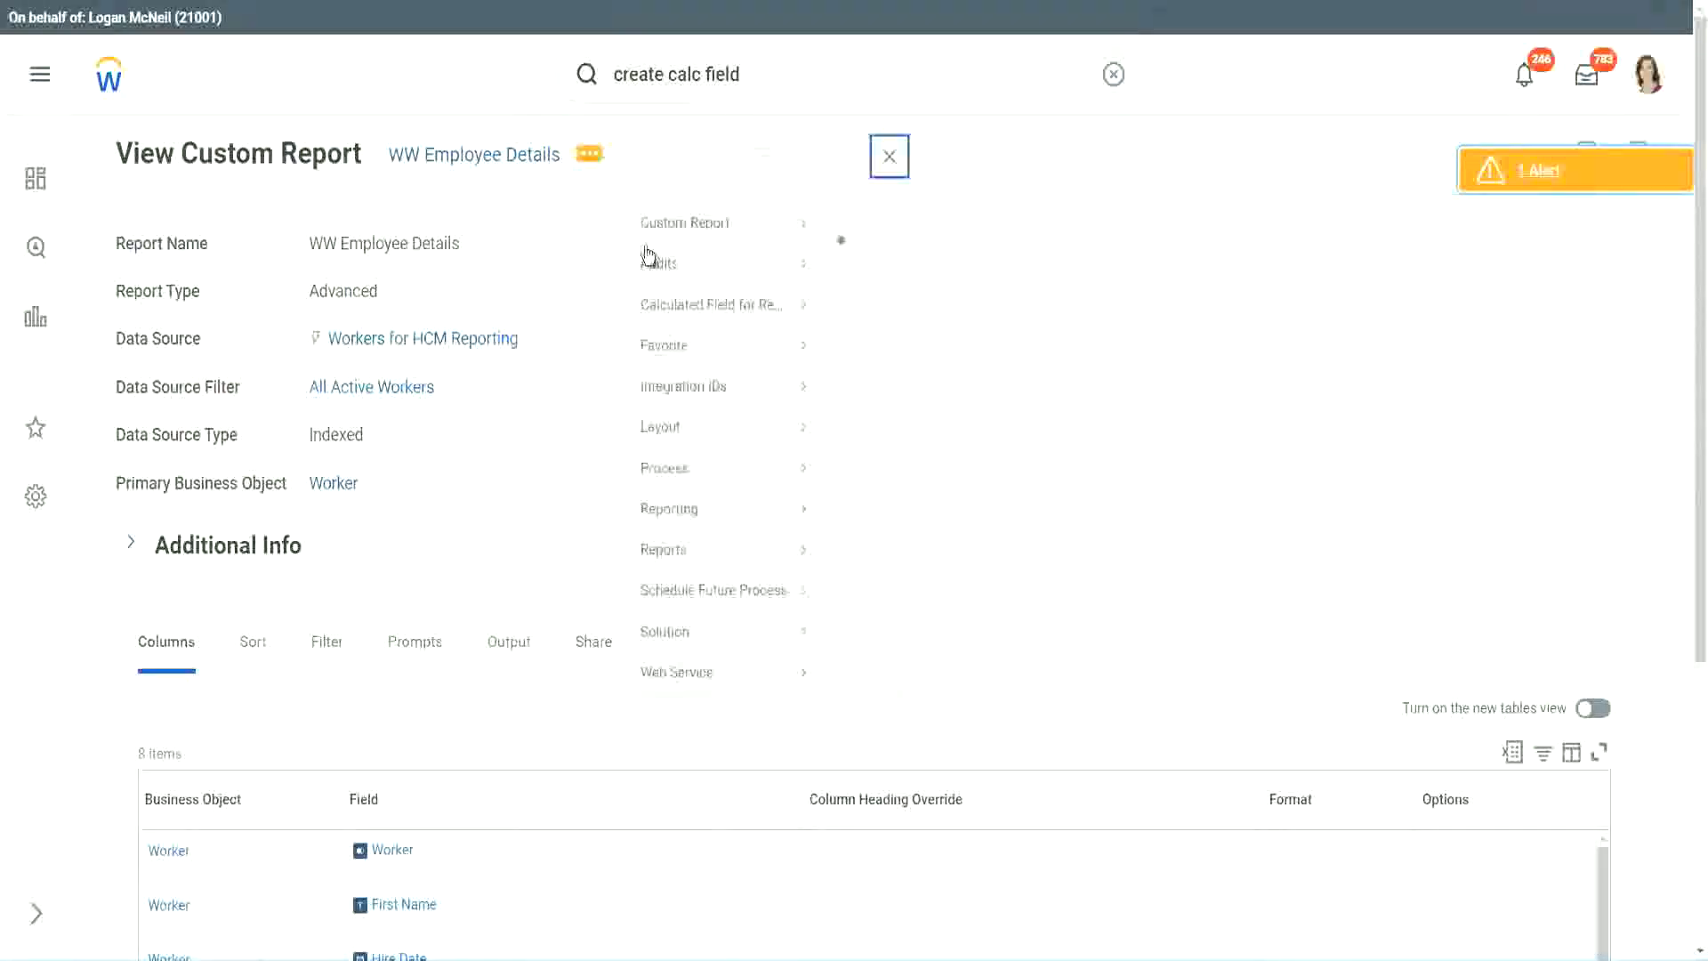
mouse_move(694, 254)
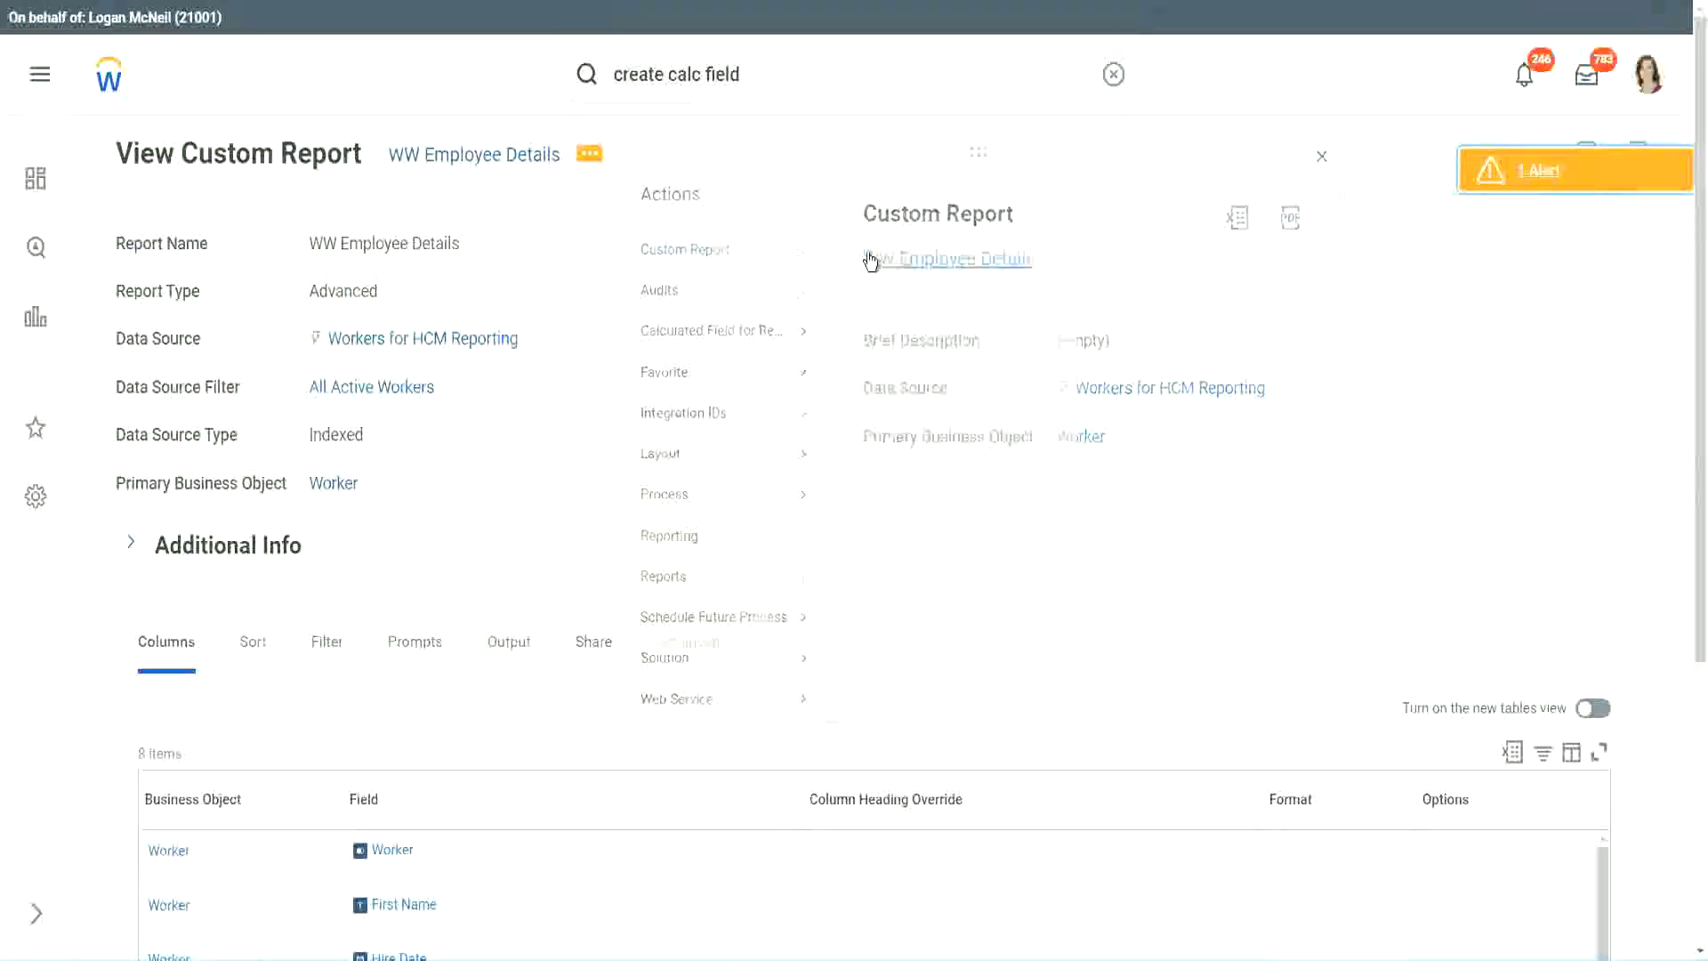
left_click(871, 261)
Add a new Worker row to the report's columns and remove the Years of Service substring column.
scroll(622, 382, "down", 4)
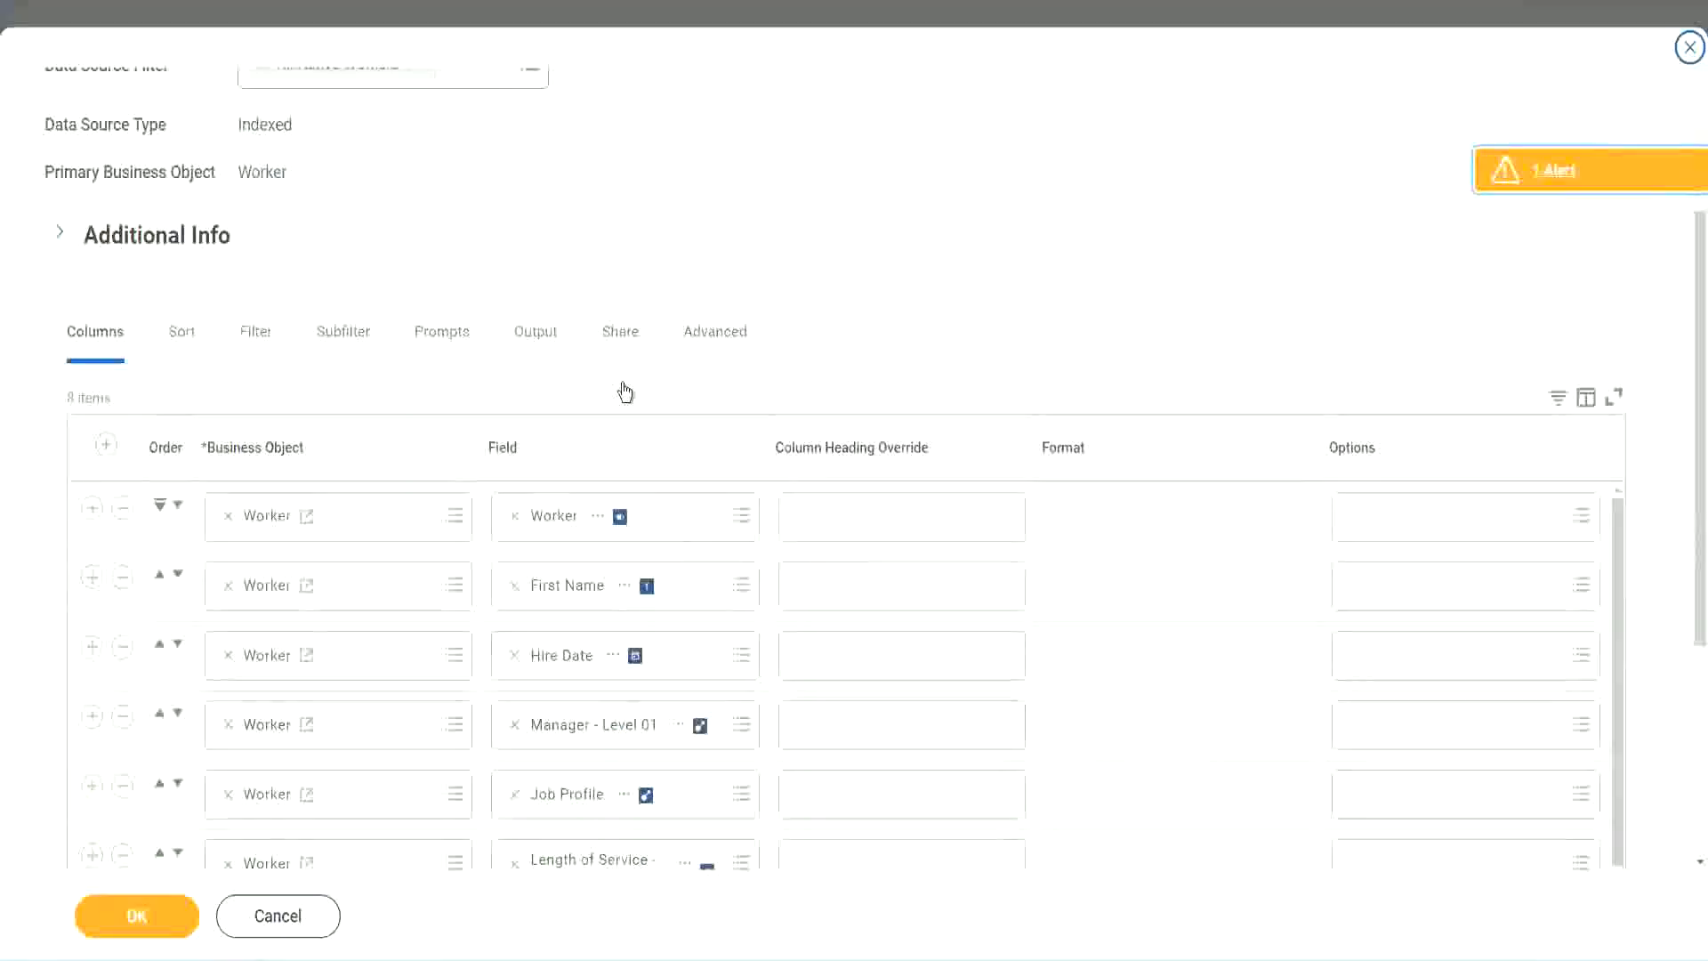
scroll(627, 409, "down", 2)
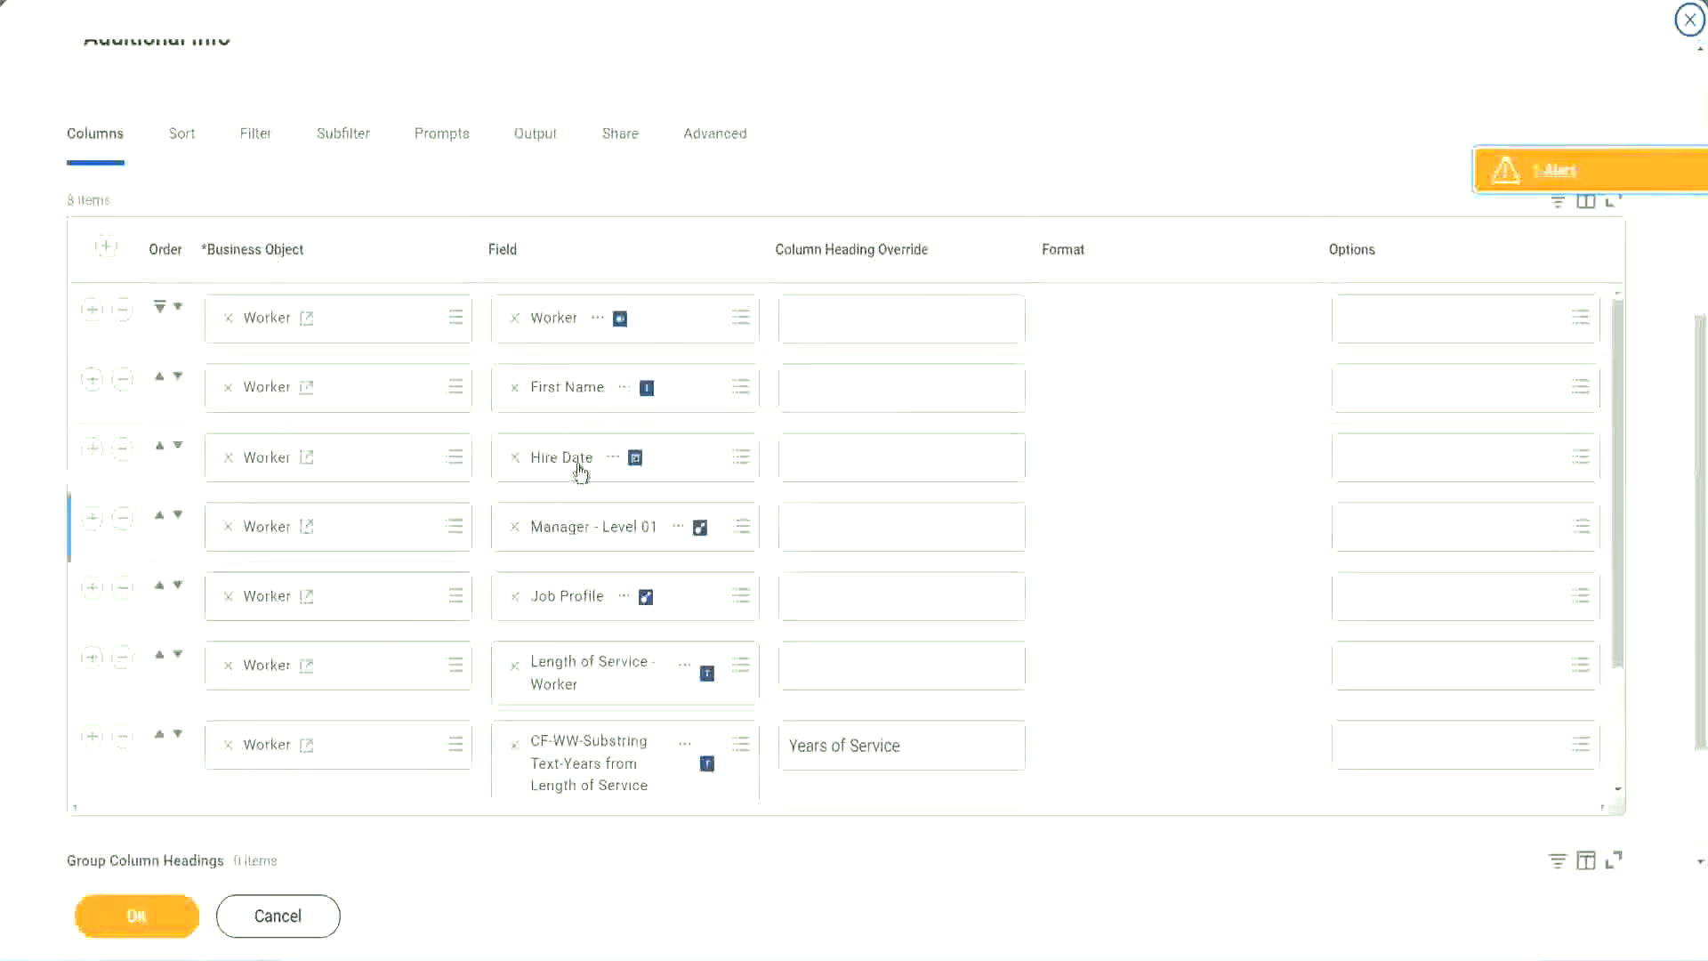
left_click(92, 739)
scroll(600, 516, "down", 1)
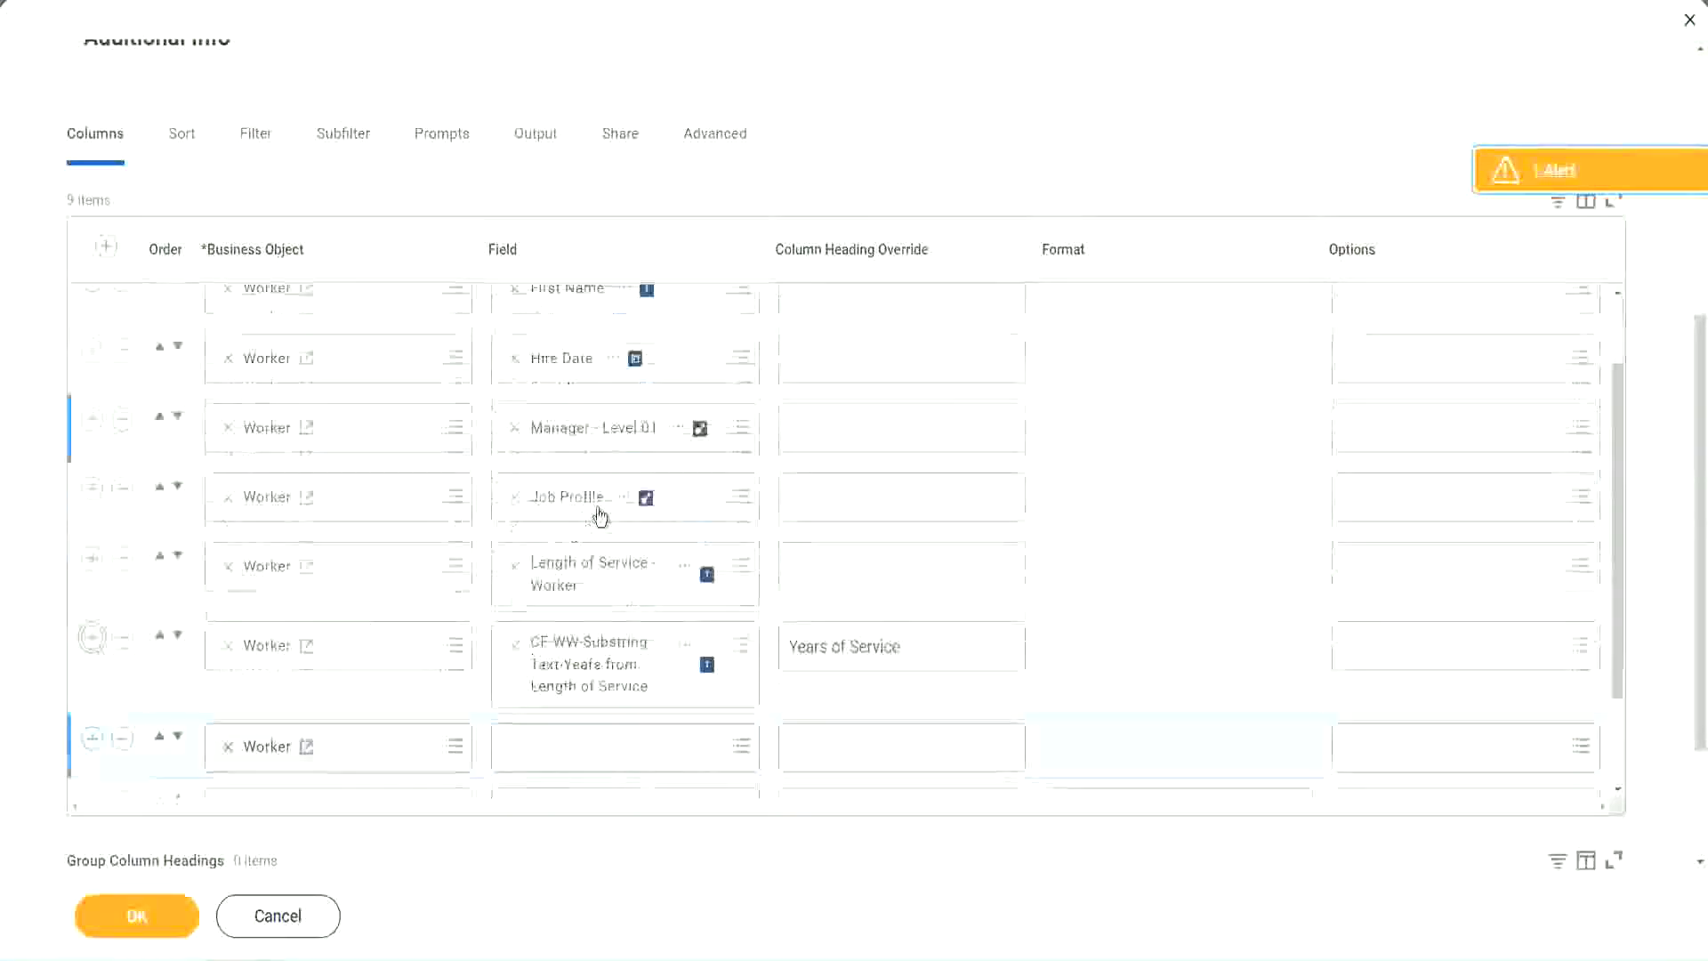
scroll(601, 516, "down", 5)
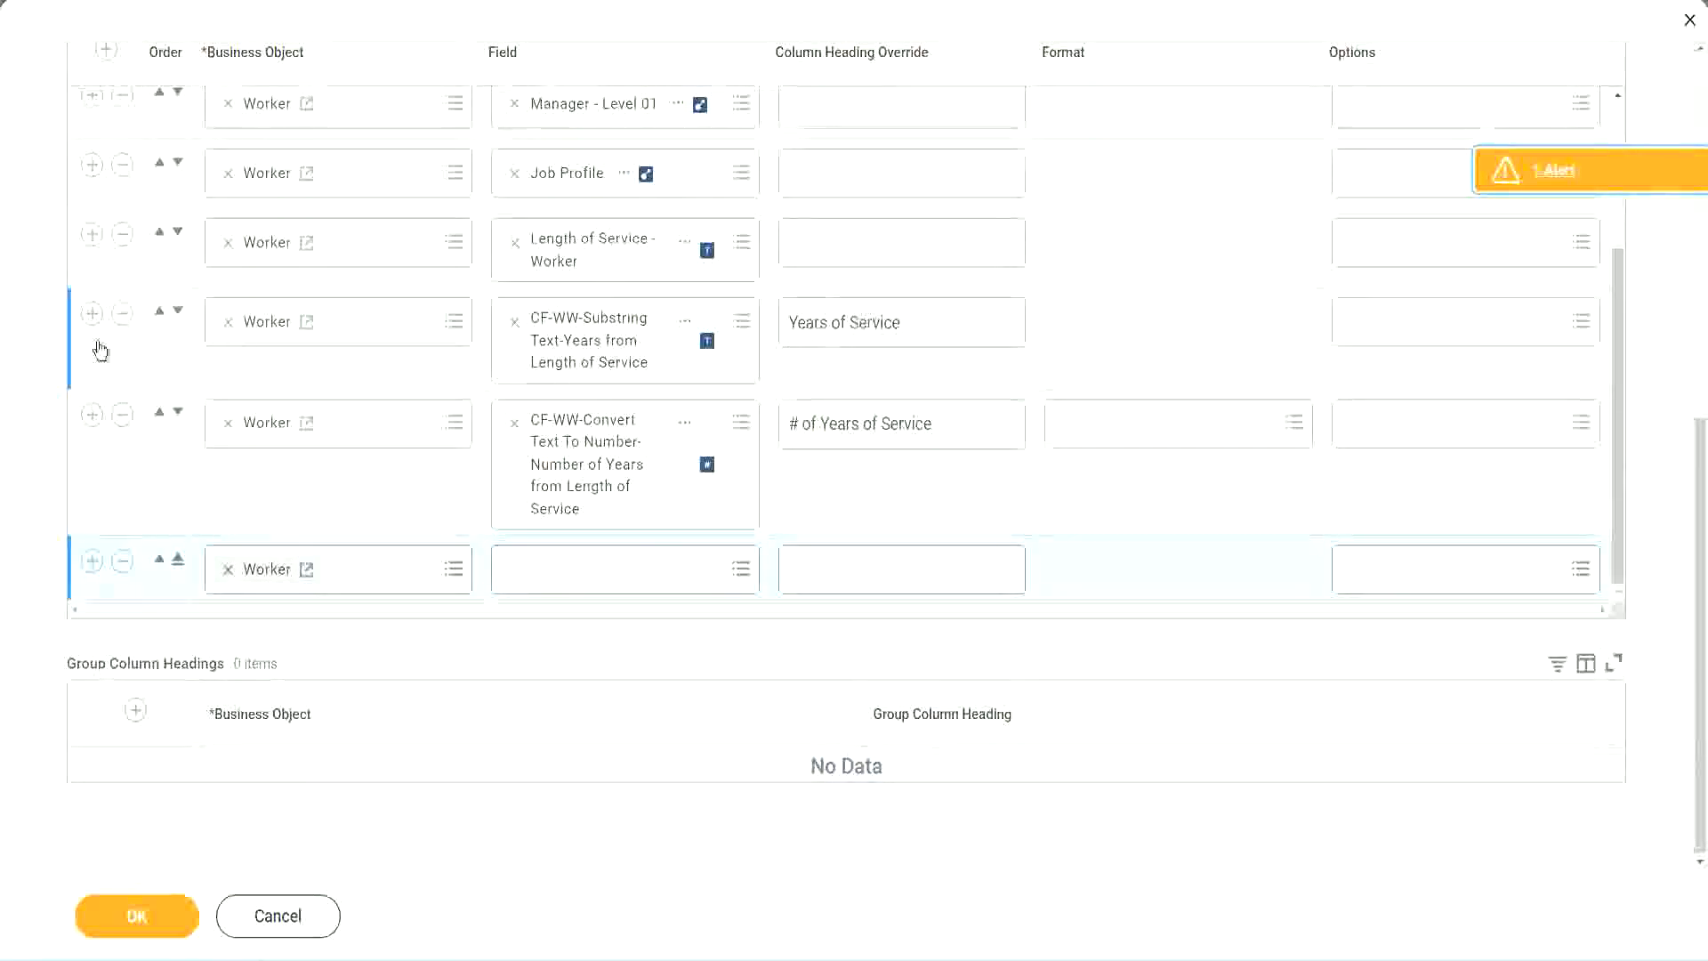
left_click(122, 314)
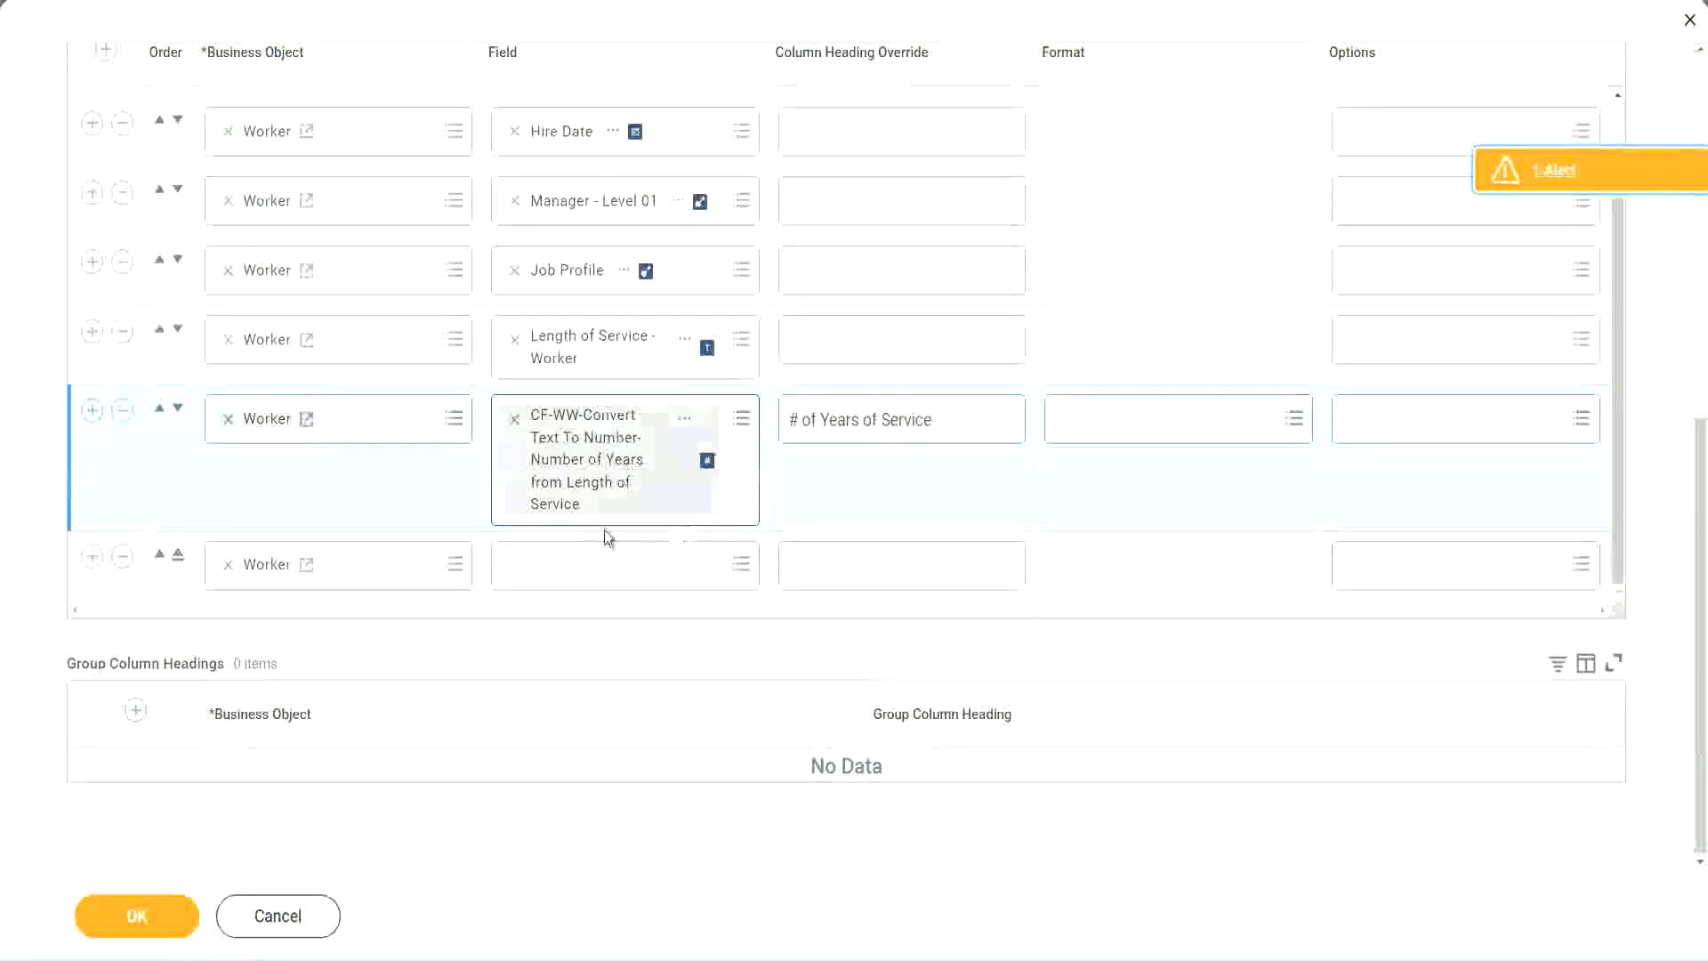
Set the new column's field to CF-WW-Eval Exp-Derive Experience Bands from Years of Service, override its heading with Experience Bands, and save the report.
left_click(559, 570)
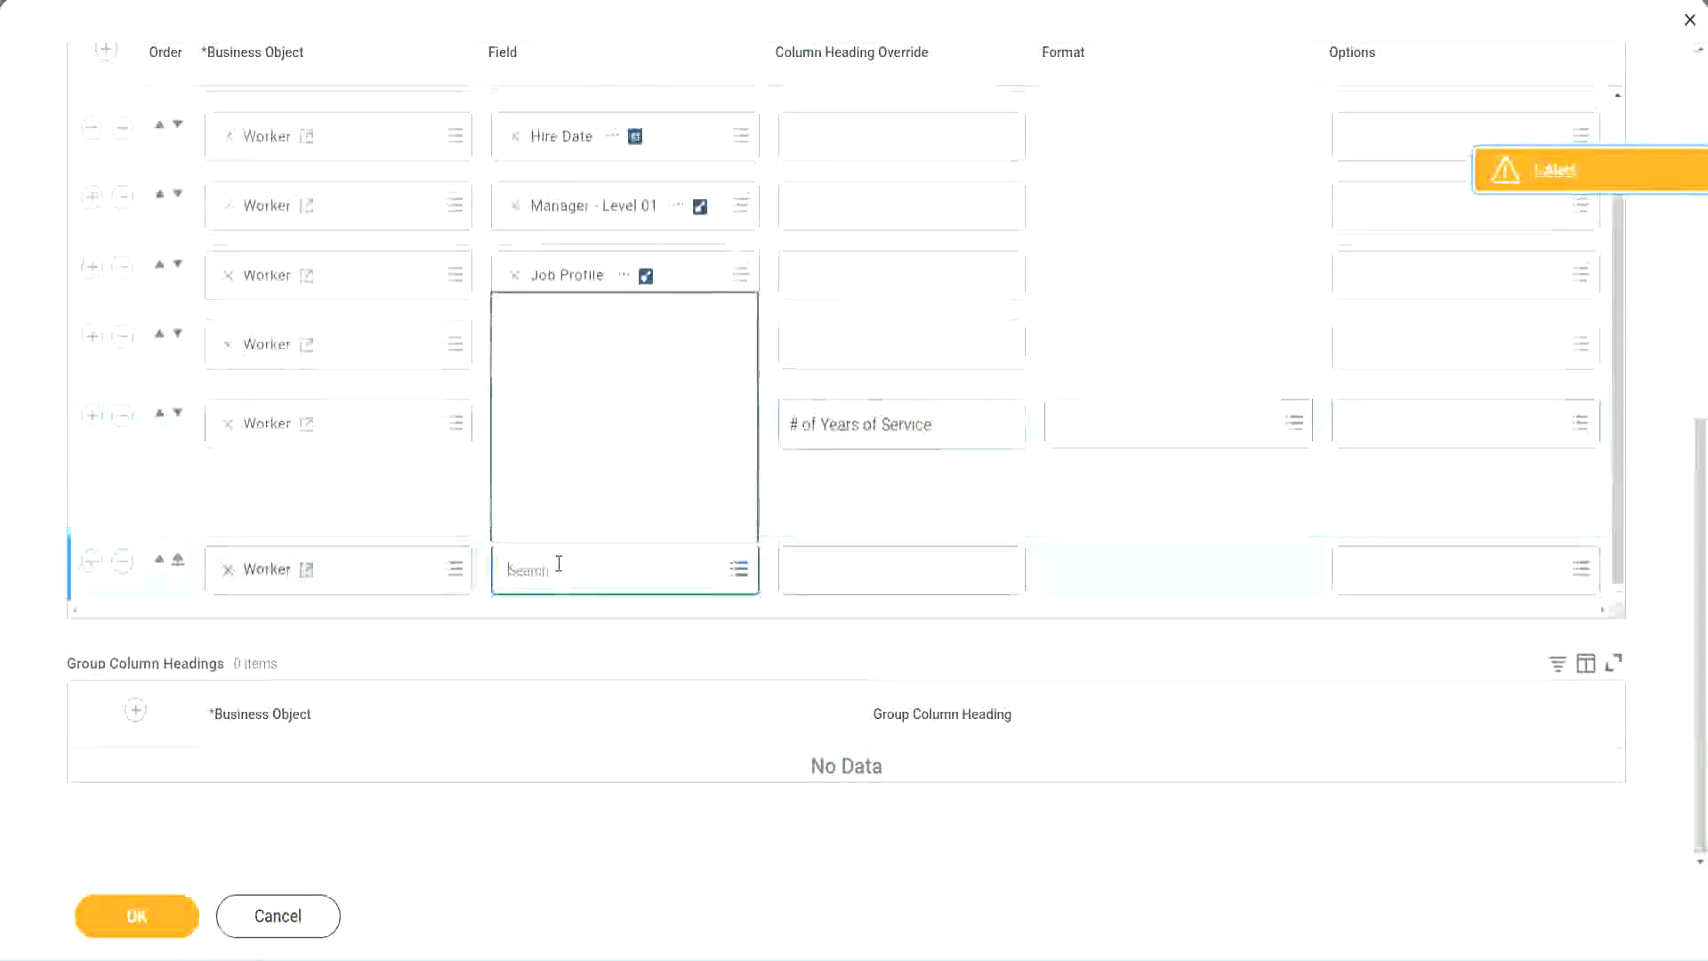
key("ctrl+v")
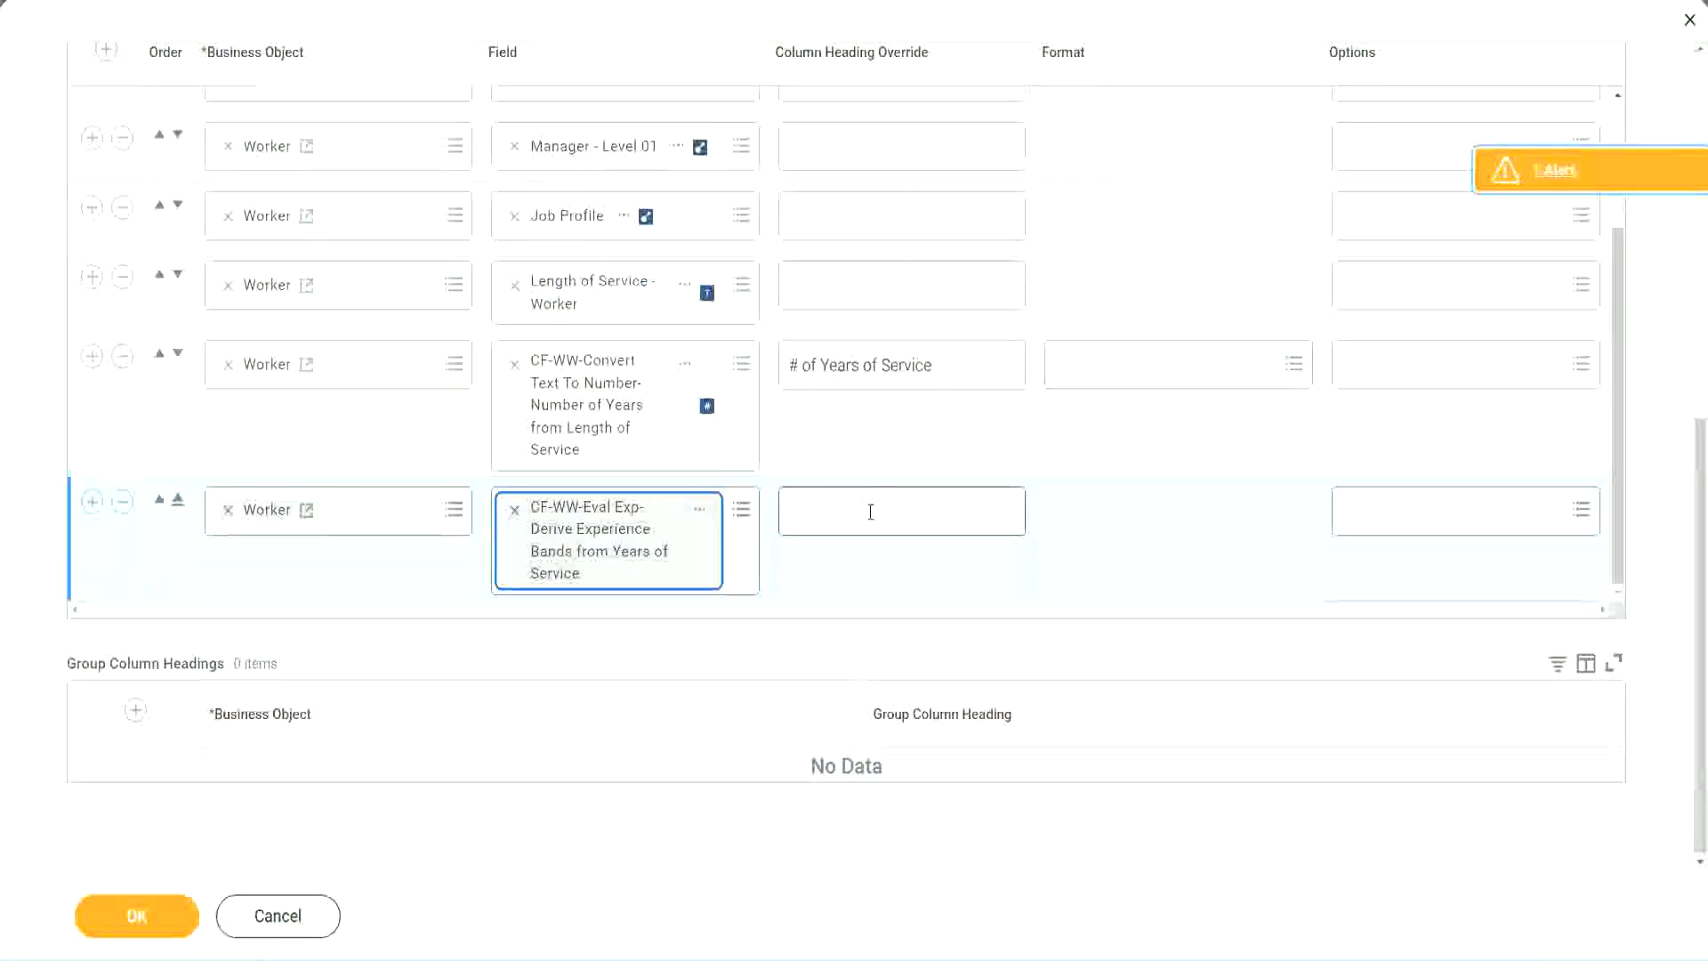
left_click(871, 513)
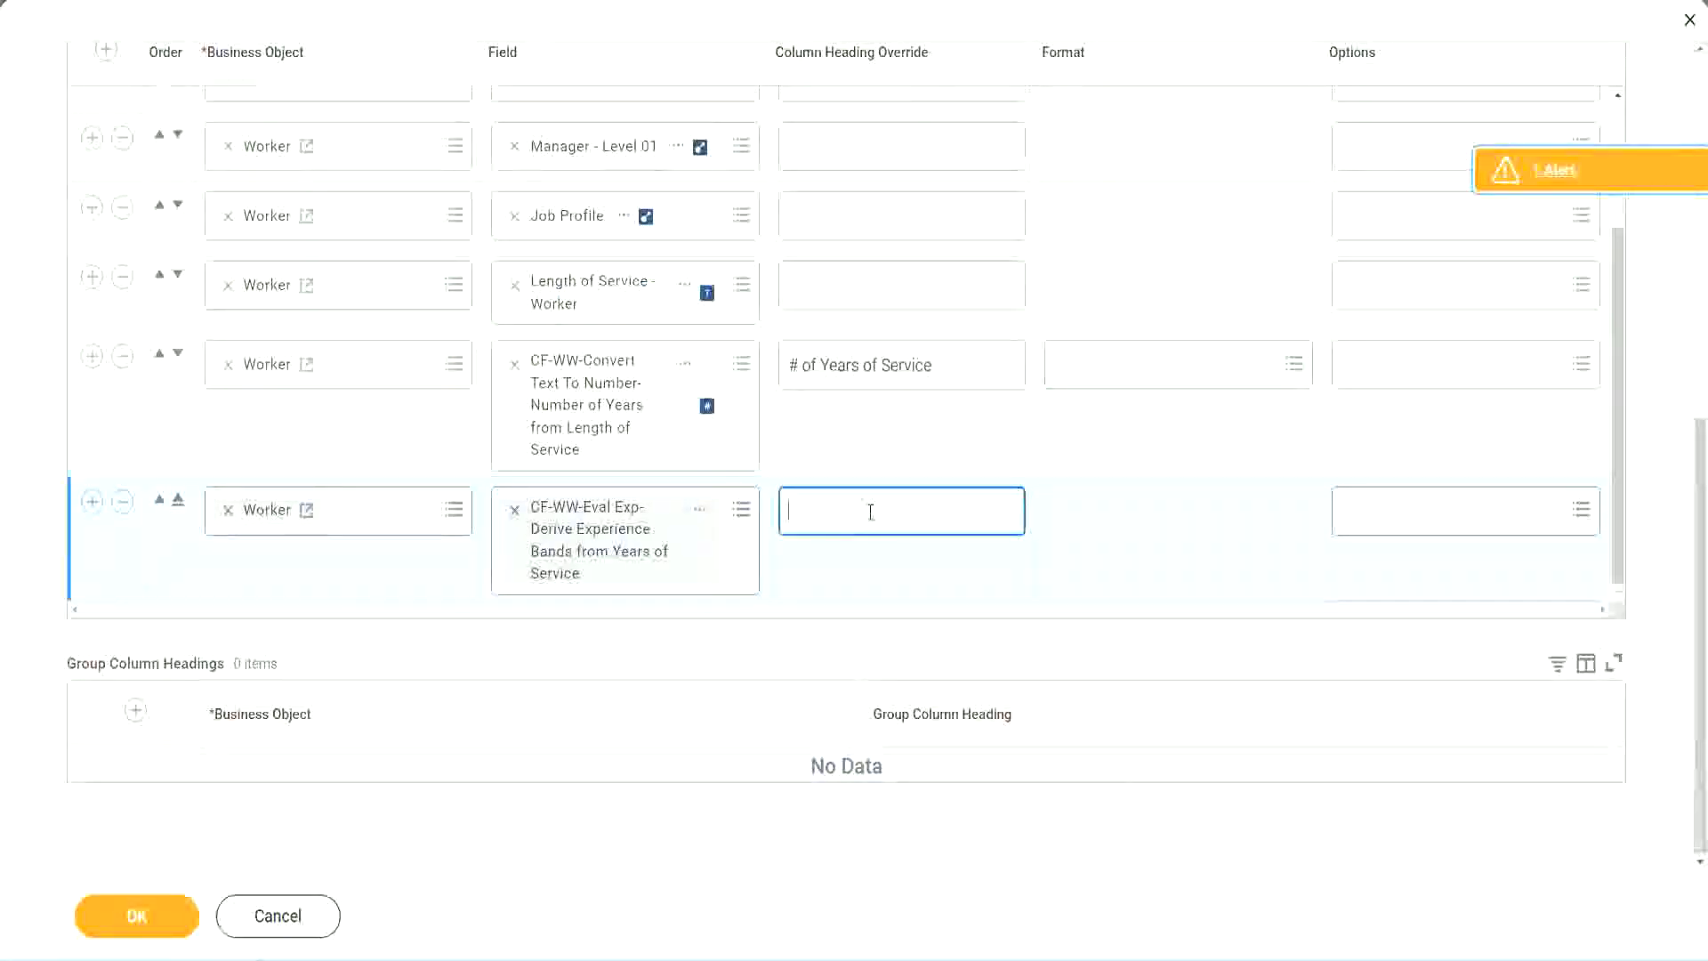
type("Experience B")
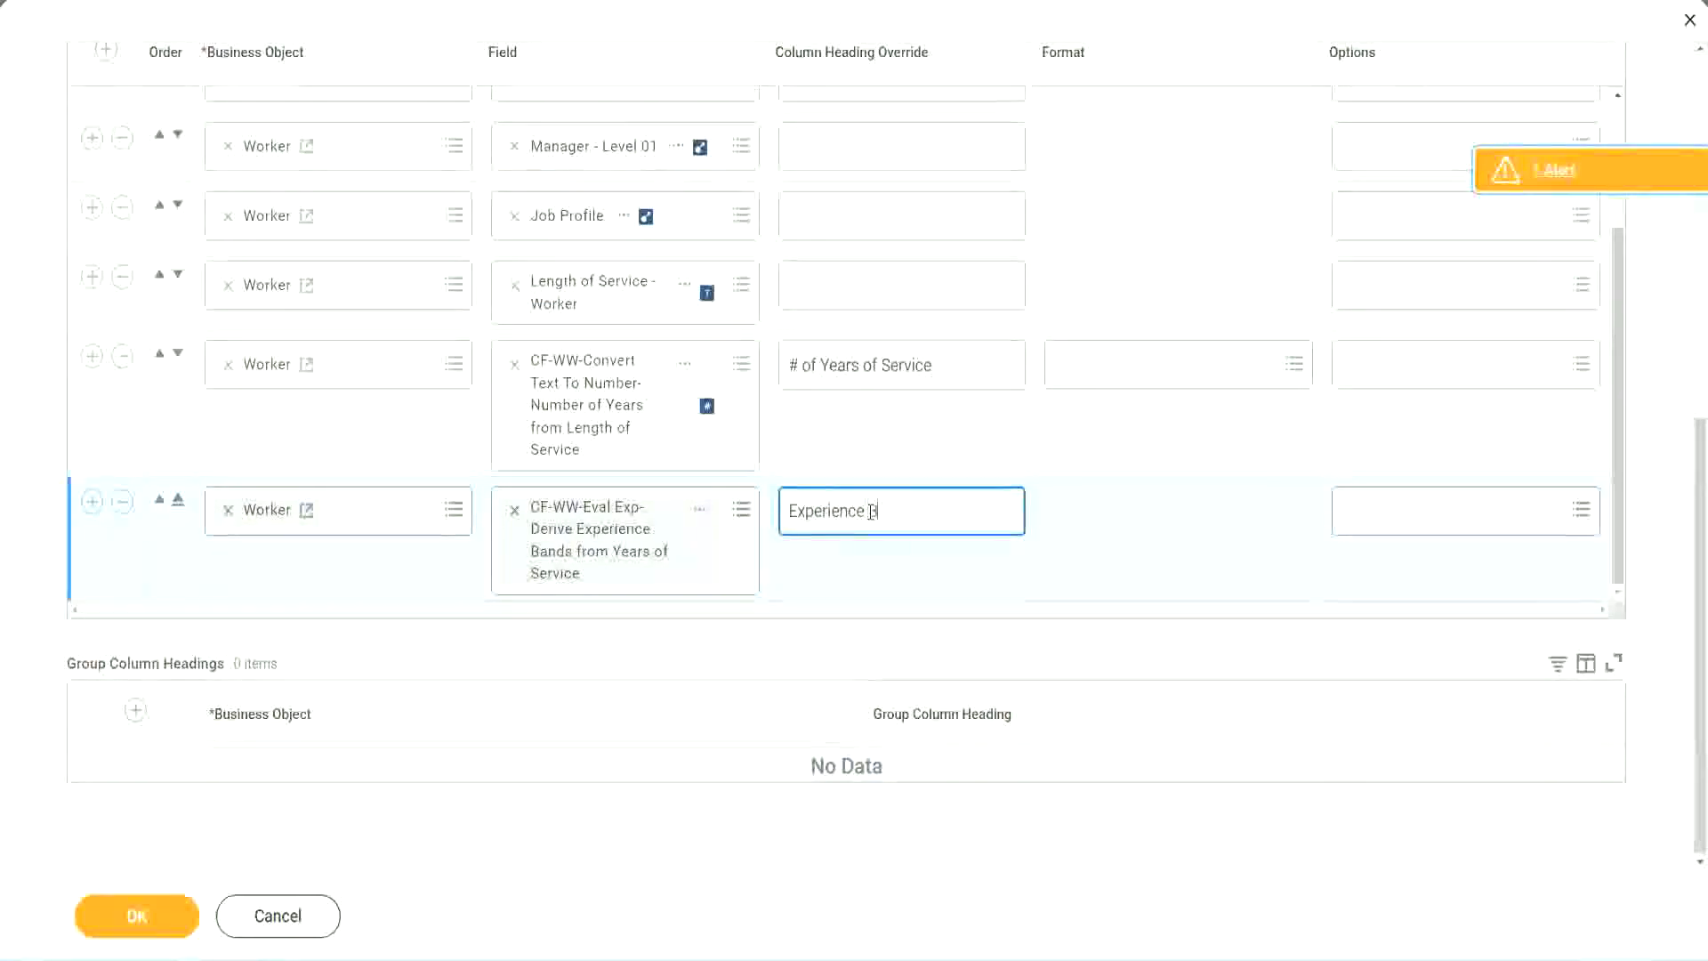
type("ands")
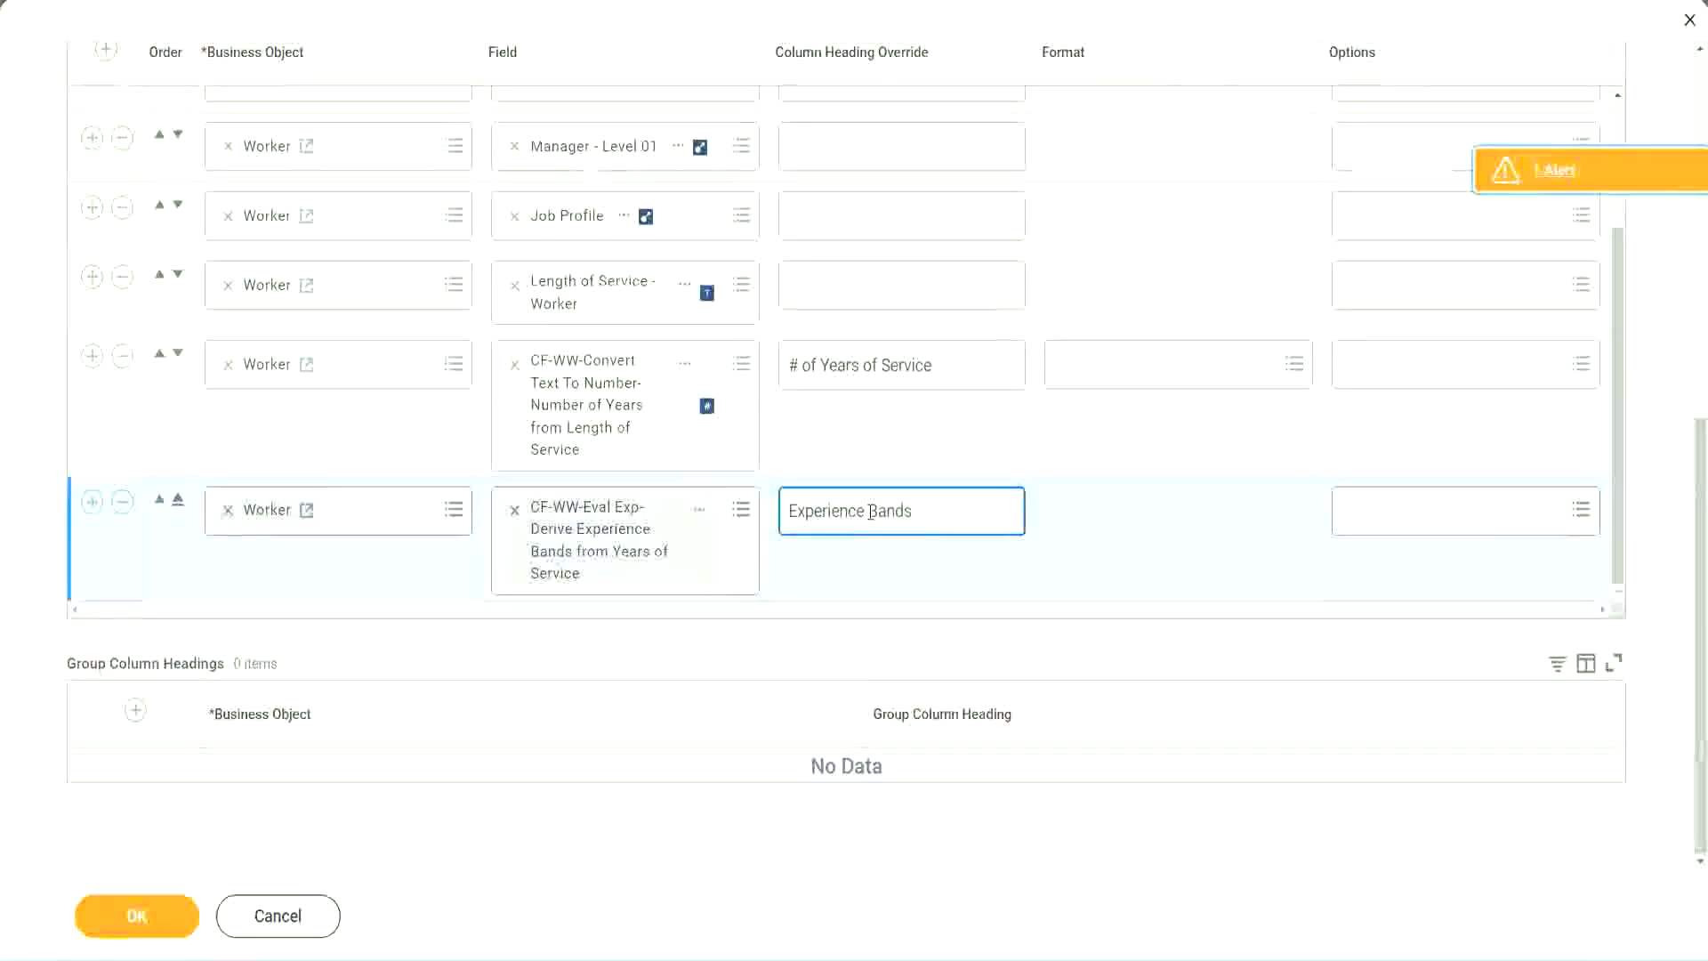
left_click(163, 916)
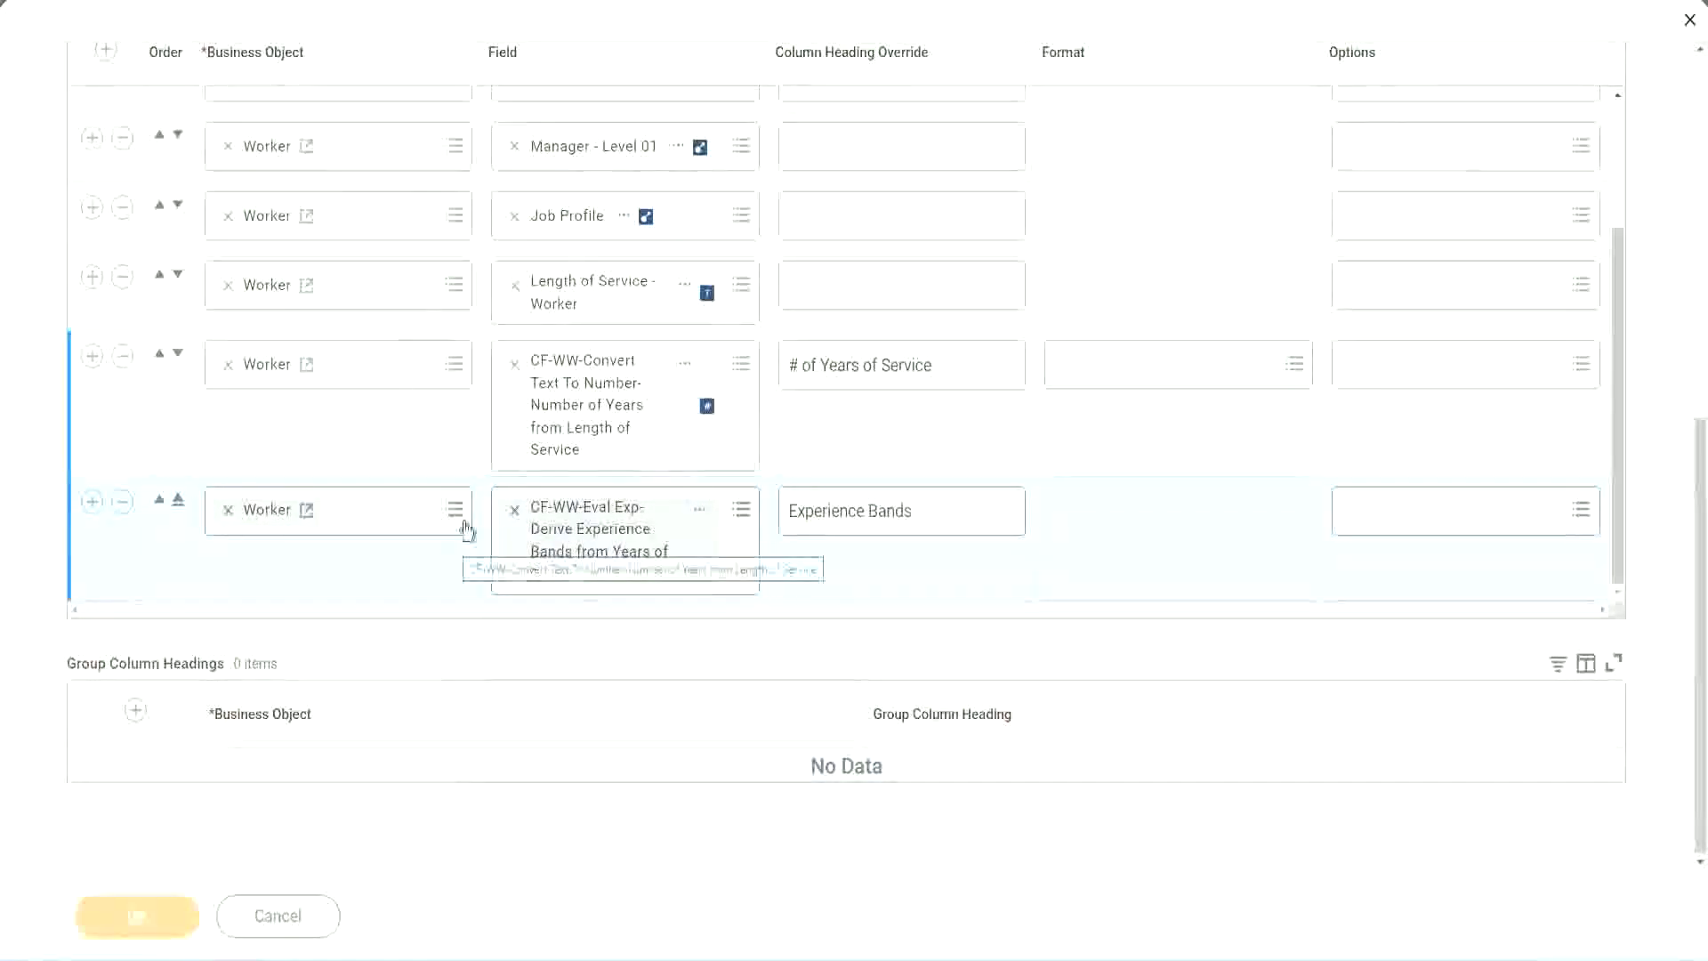
Save the report definition and run WW Employee Details with all worker type prompts left blank.
scroll(494, 633, "down", 5)
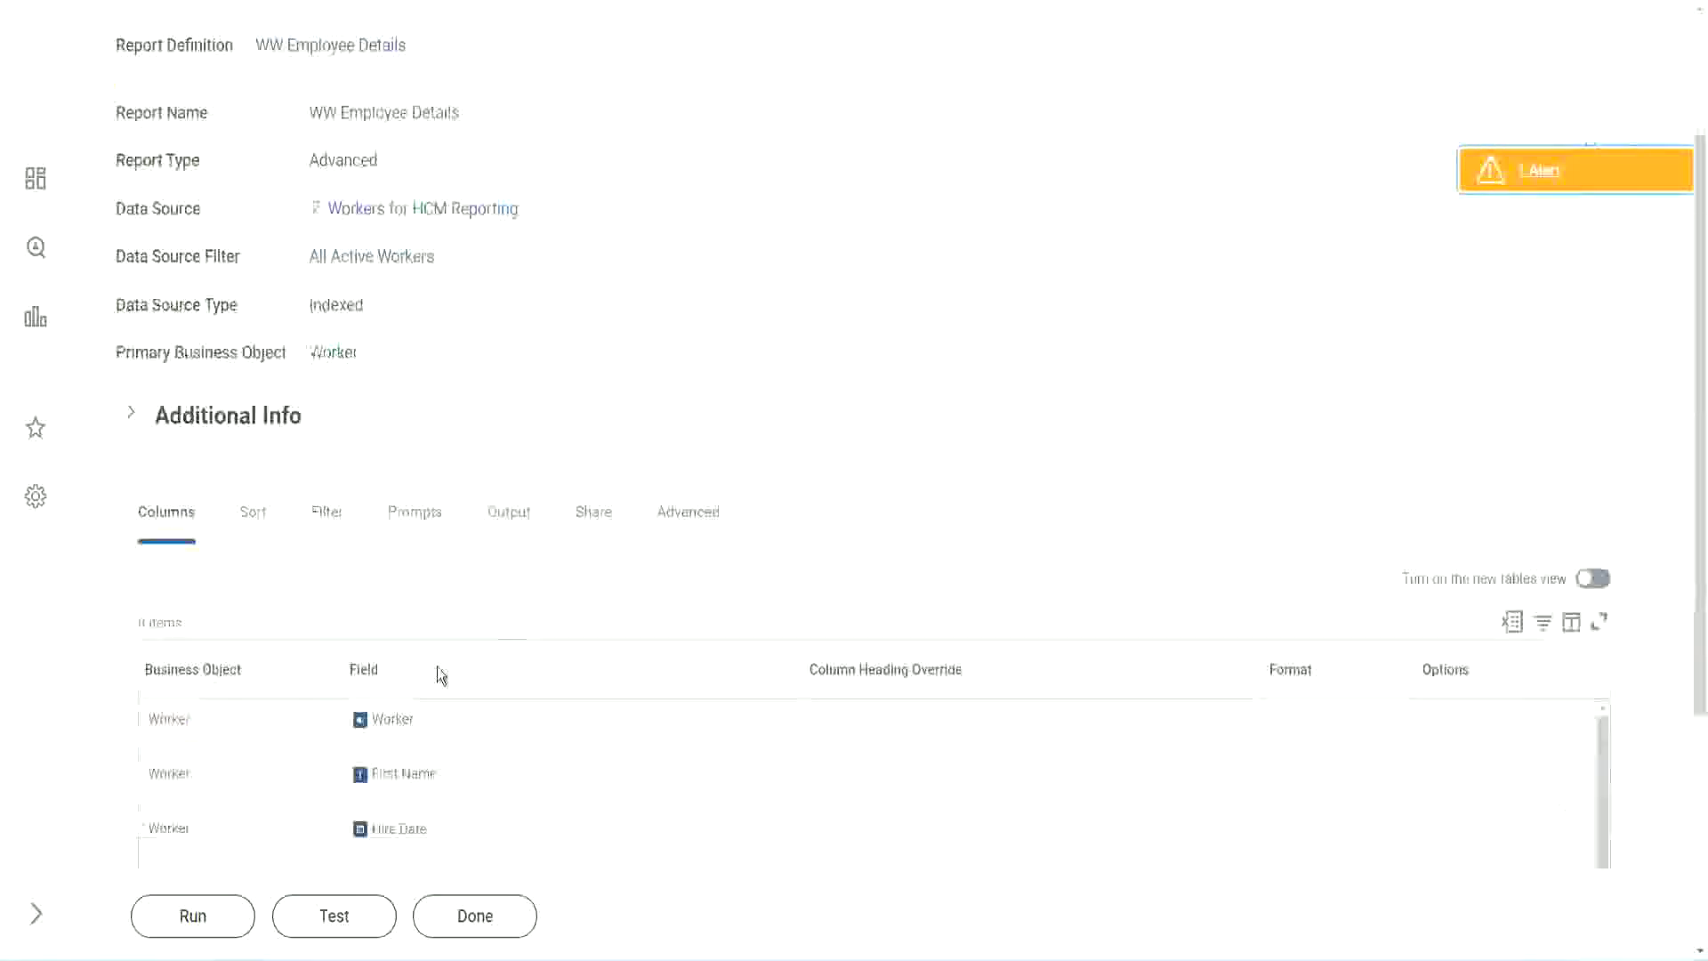
left_click(201, 932)
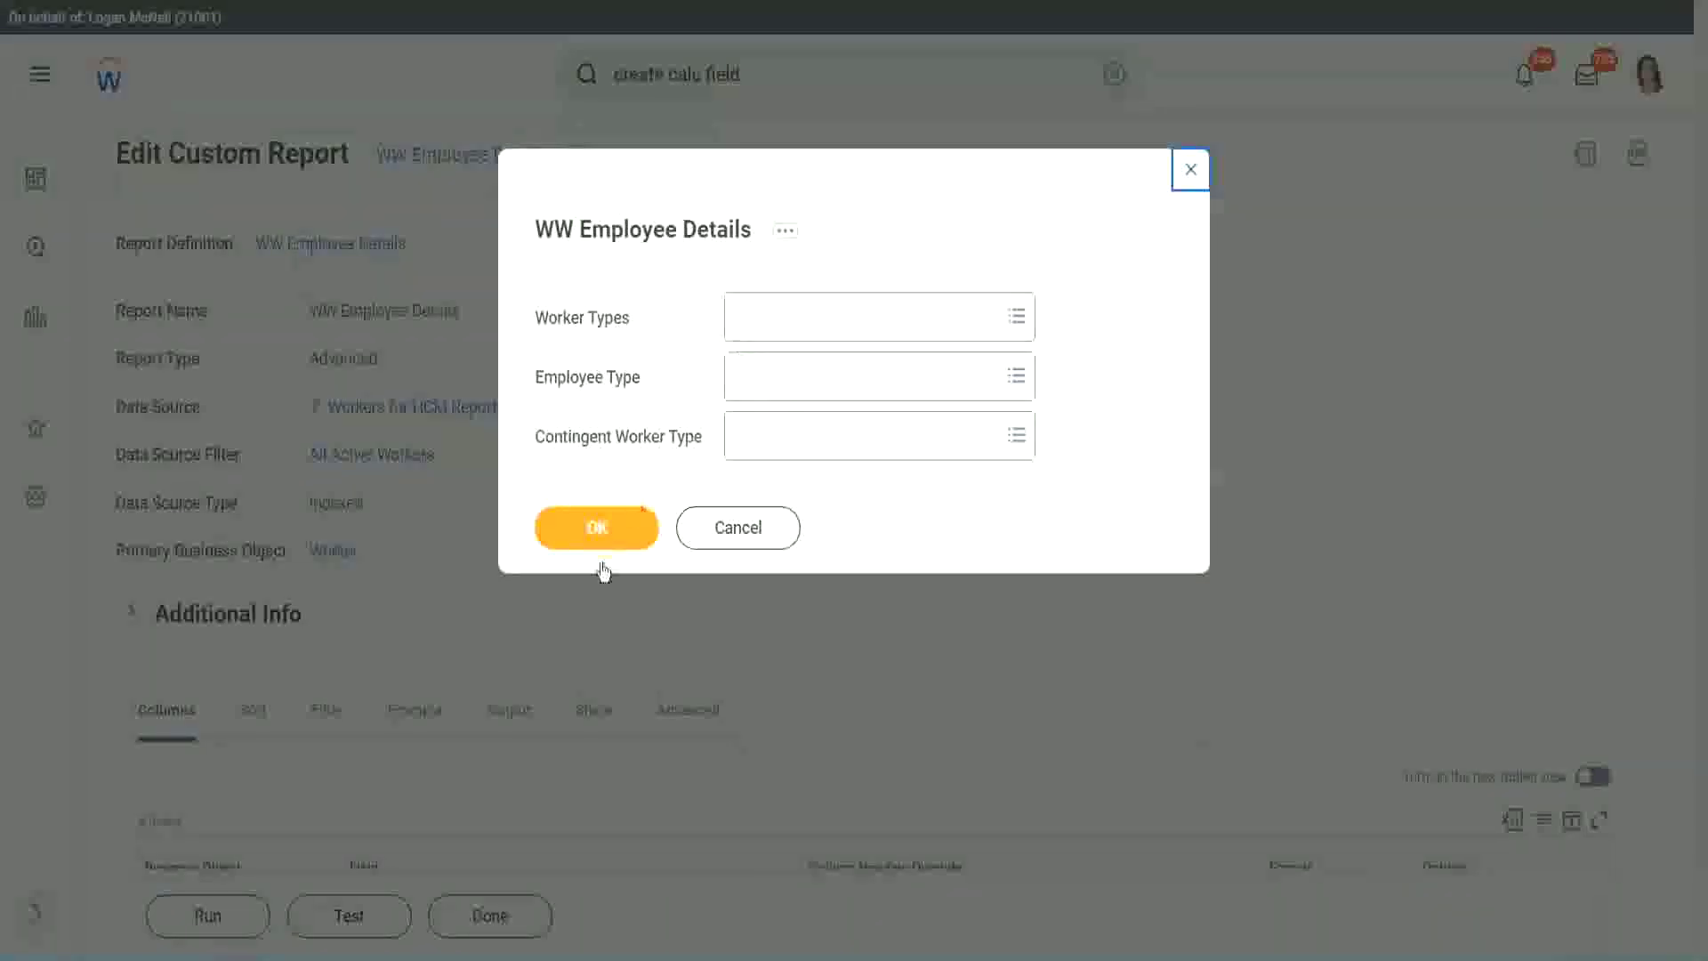
left_click(626, 516)
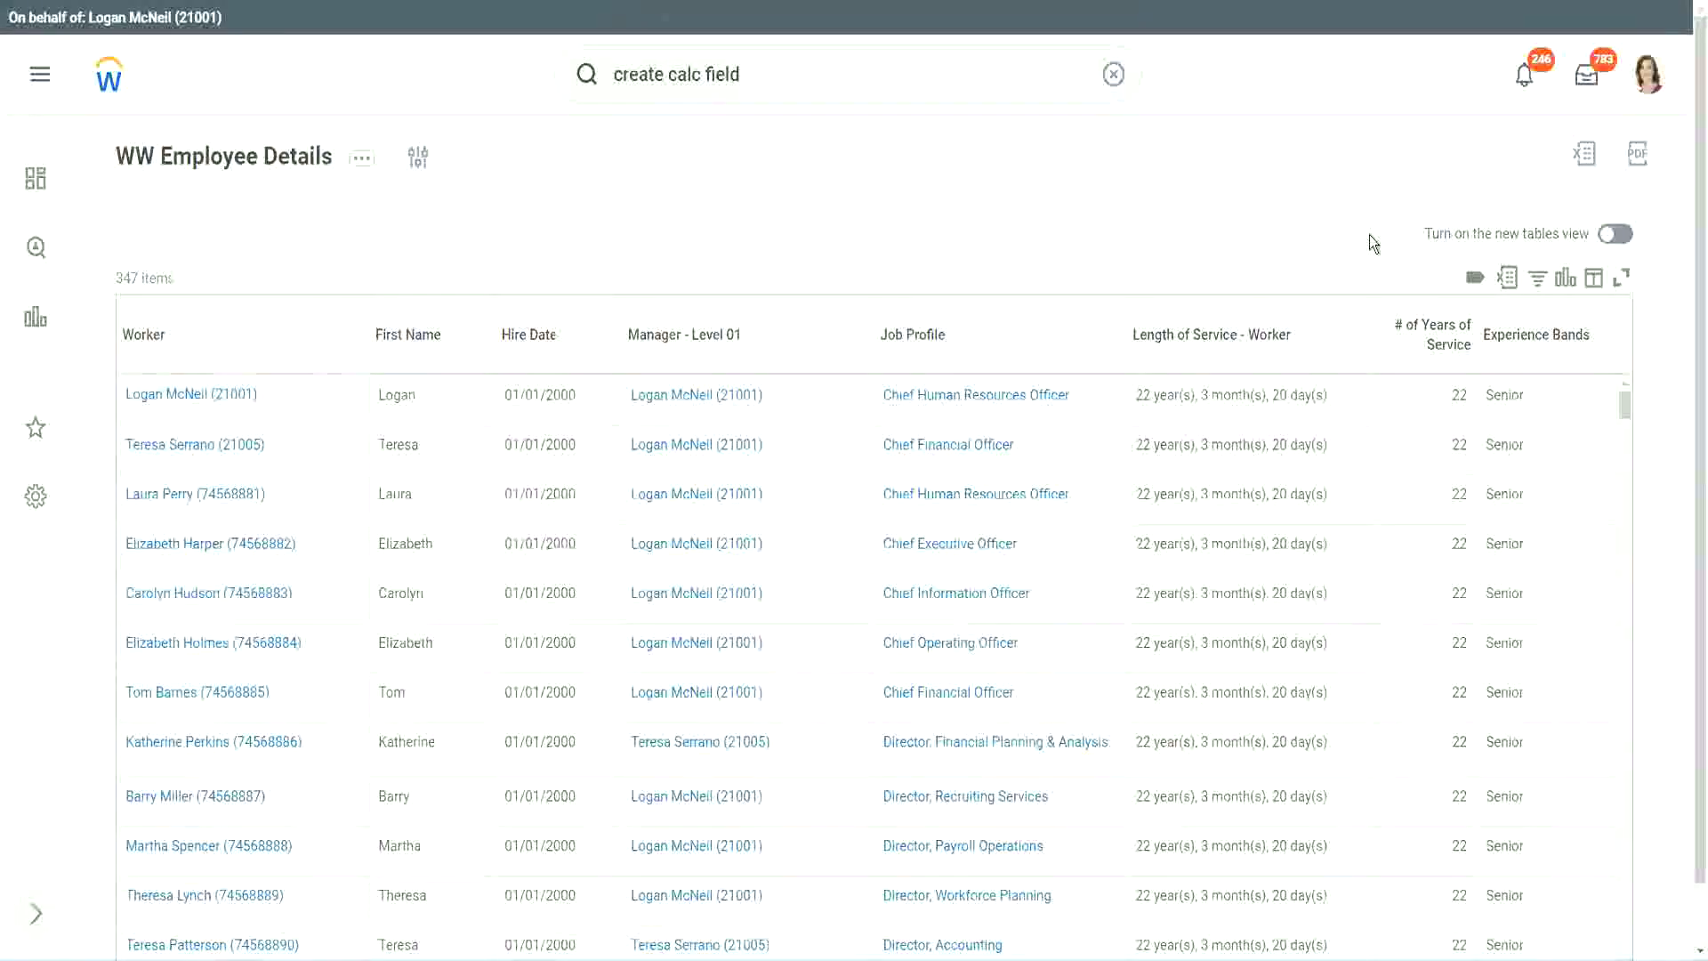
scroll(1369, 235, "down", 1)
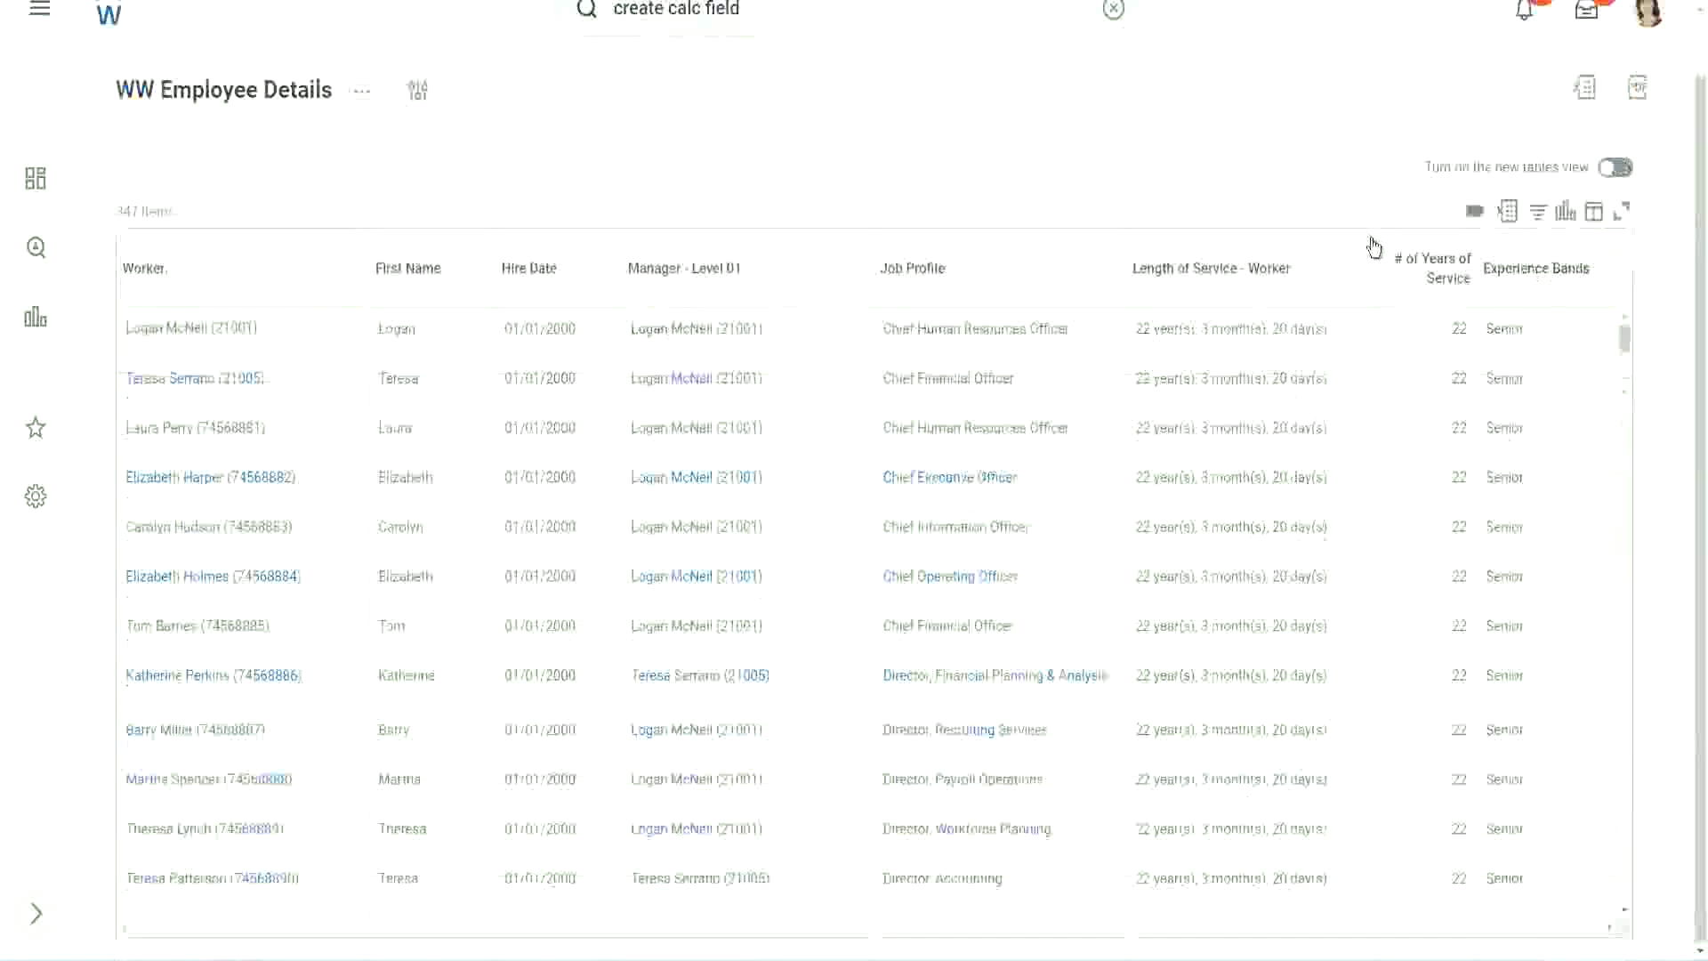
Check the first worker's years of service against the 16 - 30 years Senior band in the Notepad++ notes.
double_click(1457, 331)
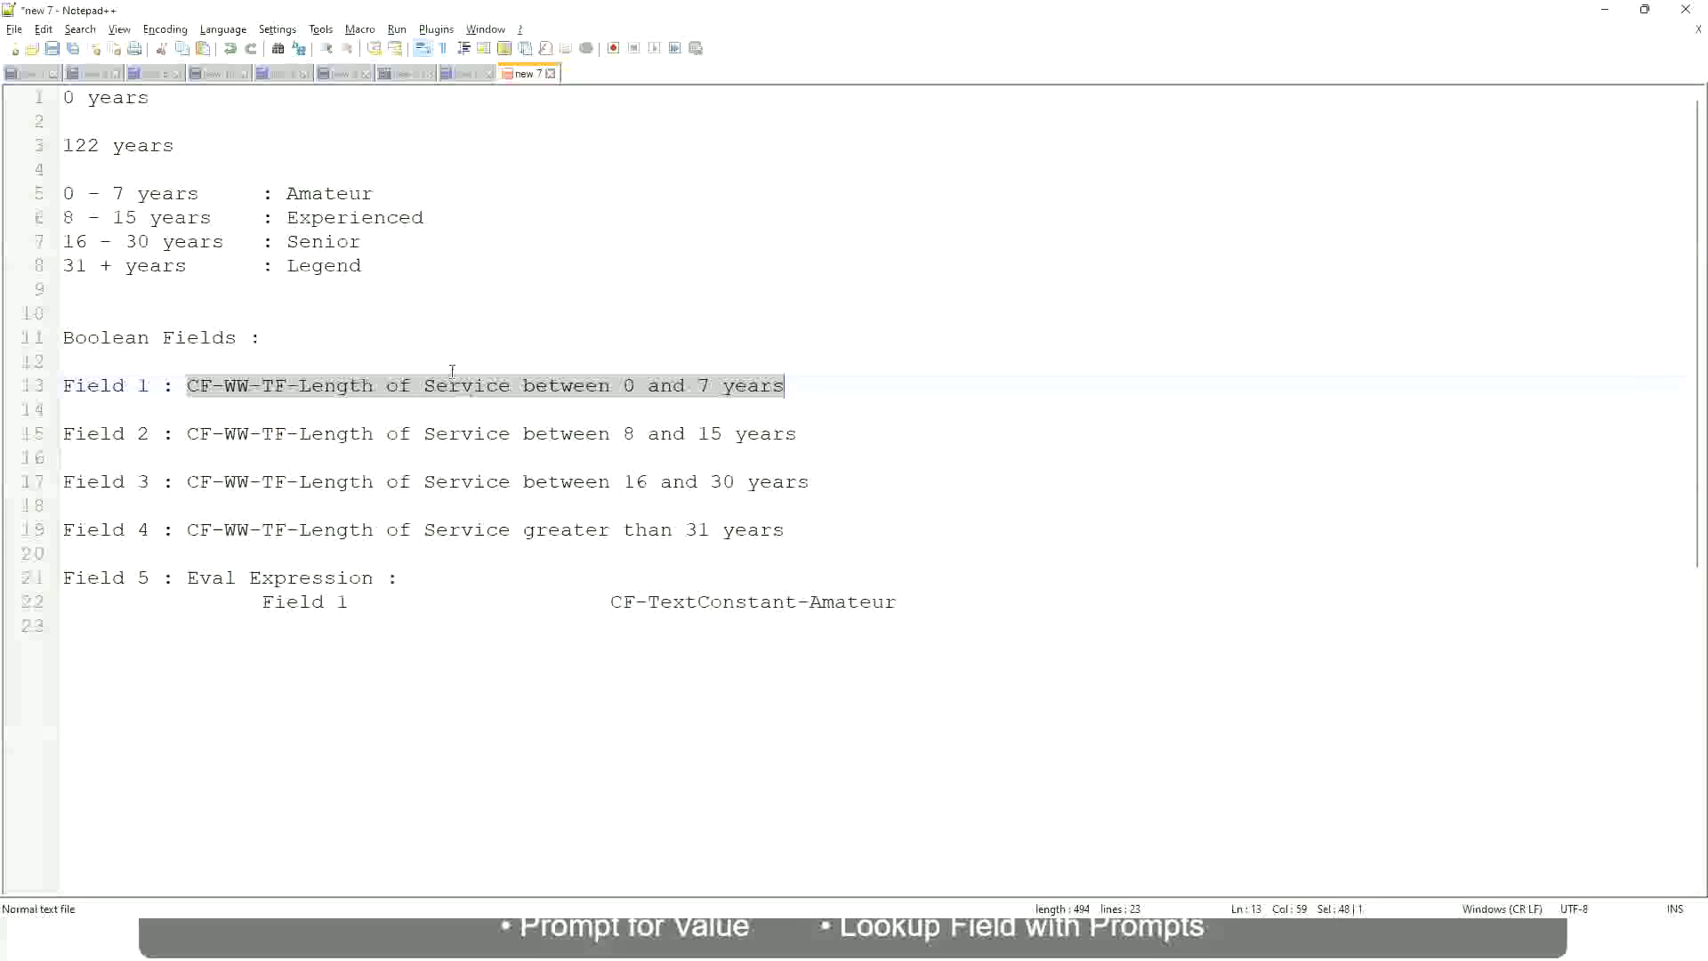
left_click(249, 313)
left_click(296, 241)
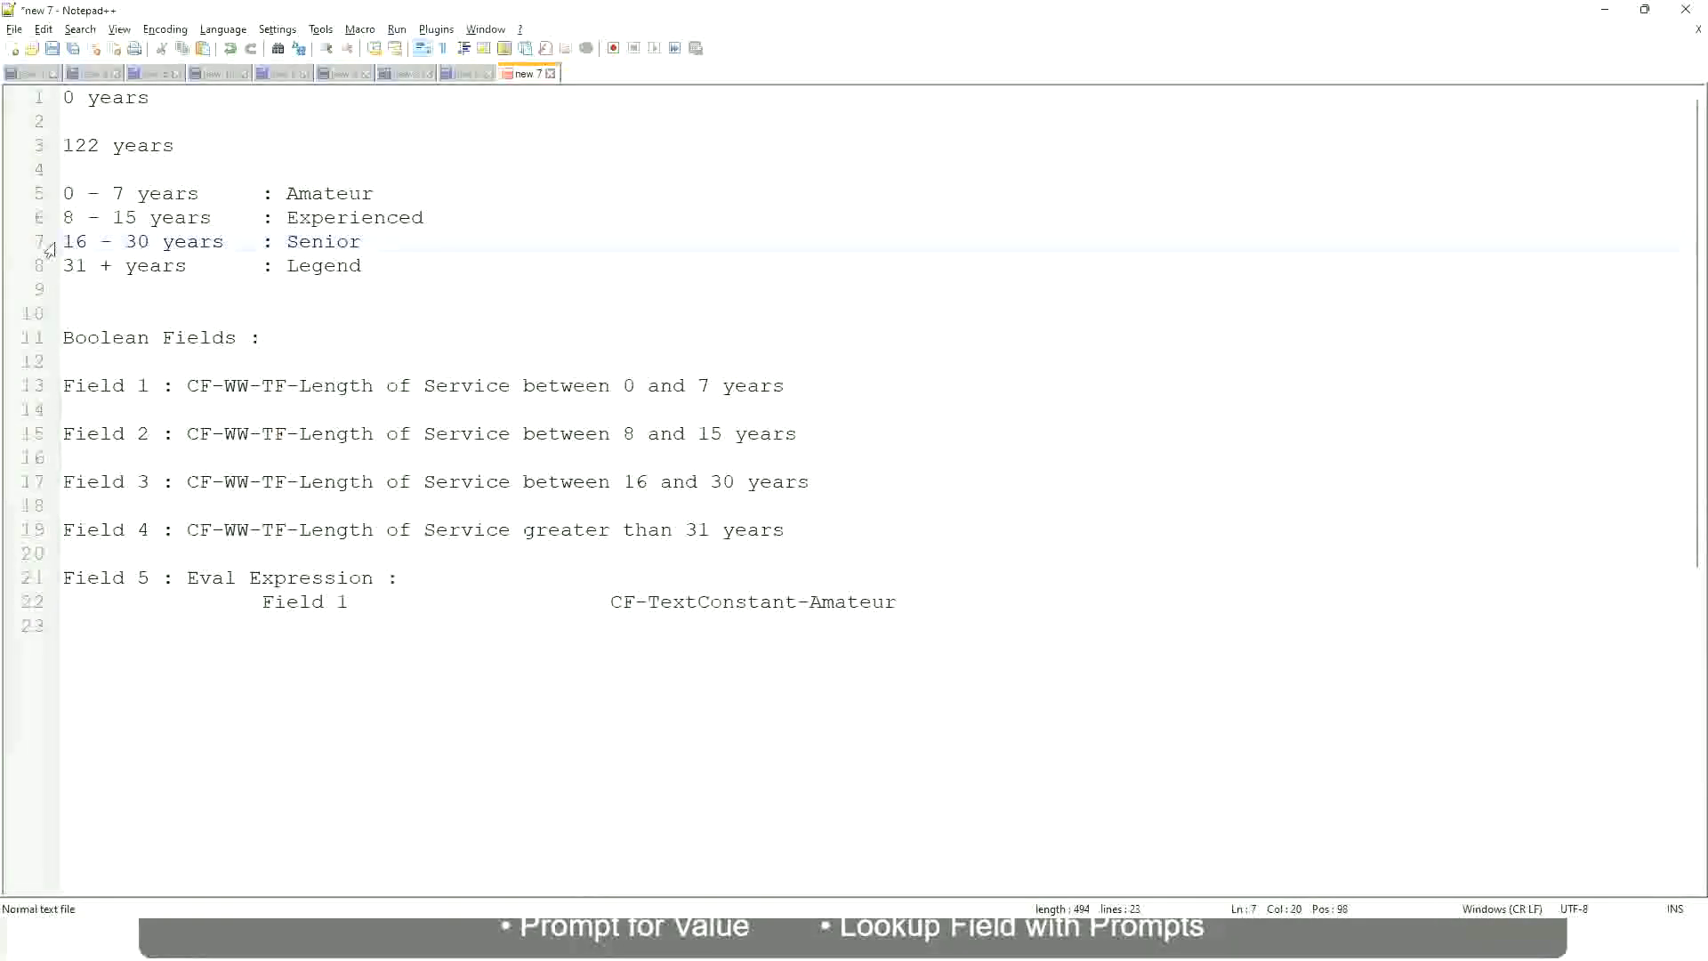
left_click_drag(63, 241, 162, 243)
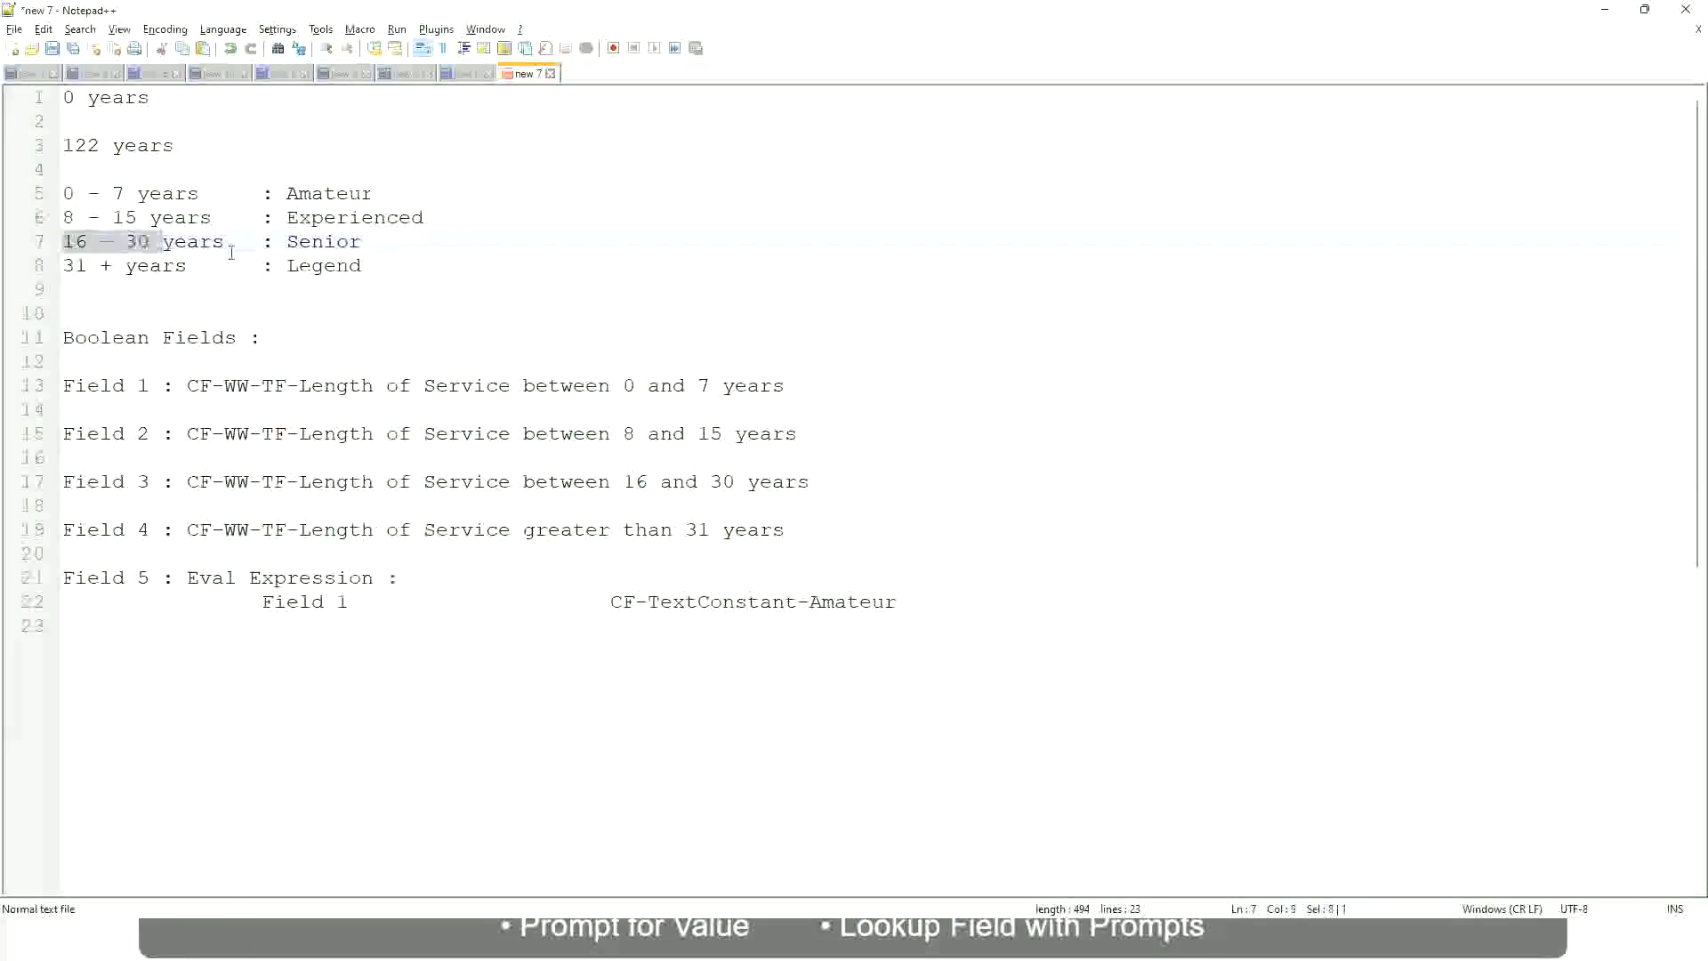
double_click(313, 242)
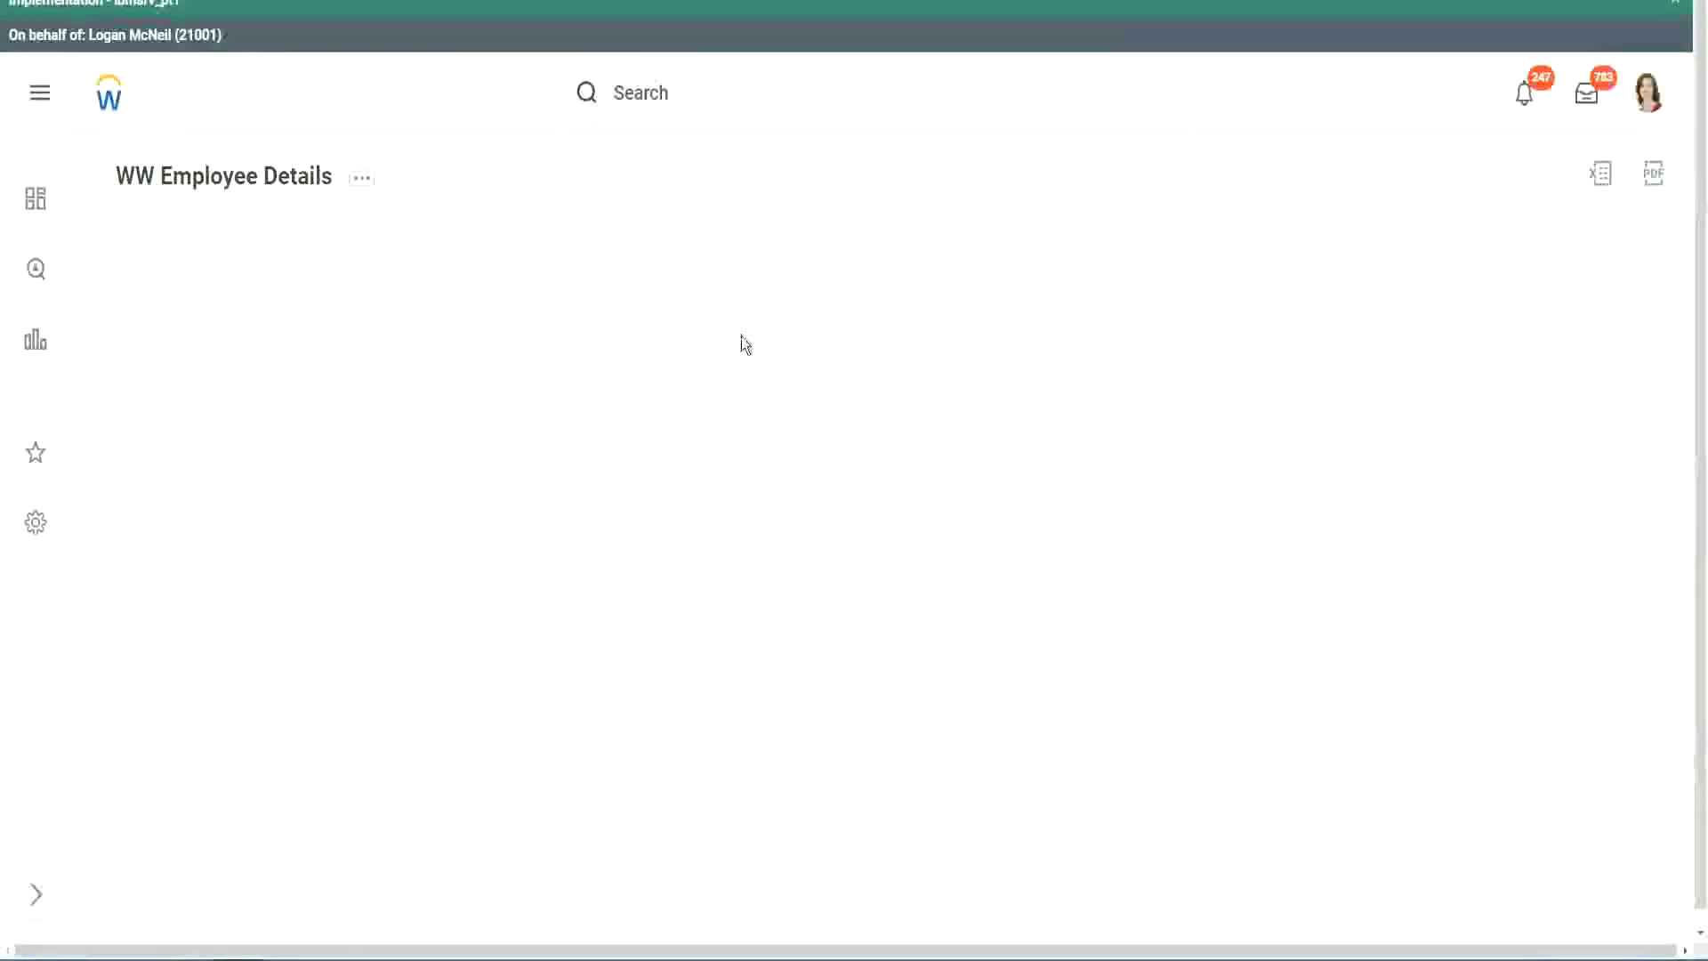
Return to the Workday report output and compare the # of Years of Service and Experience Bands values across the worker rows.
scroll(1468, 540, "down", 2)
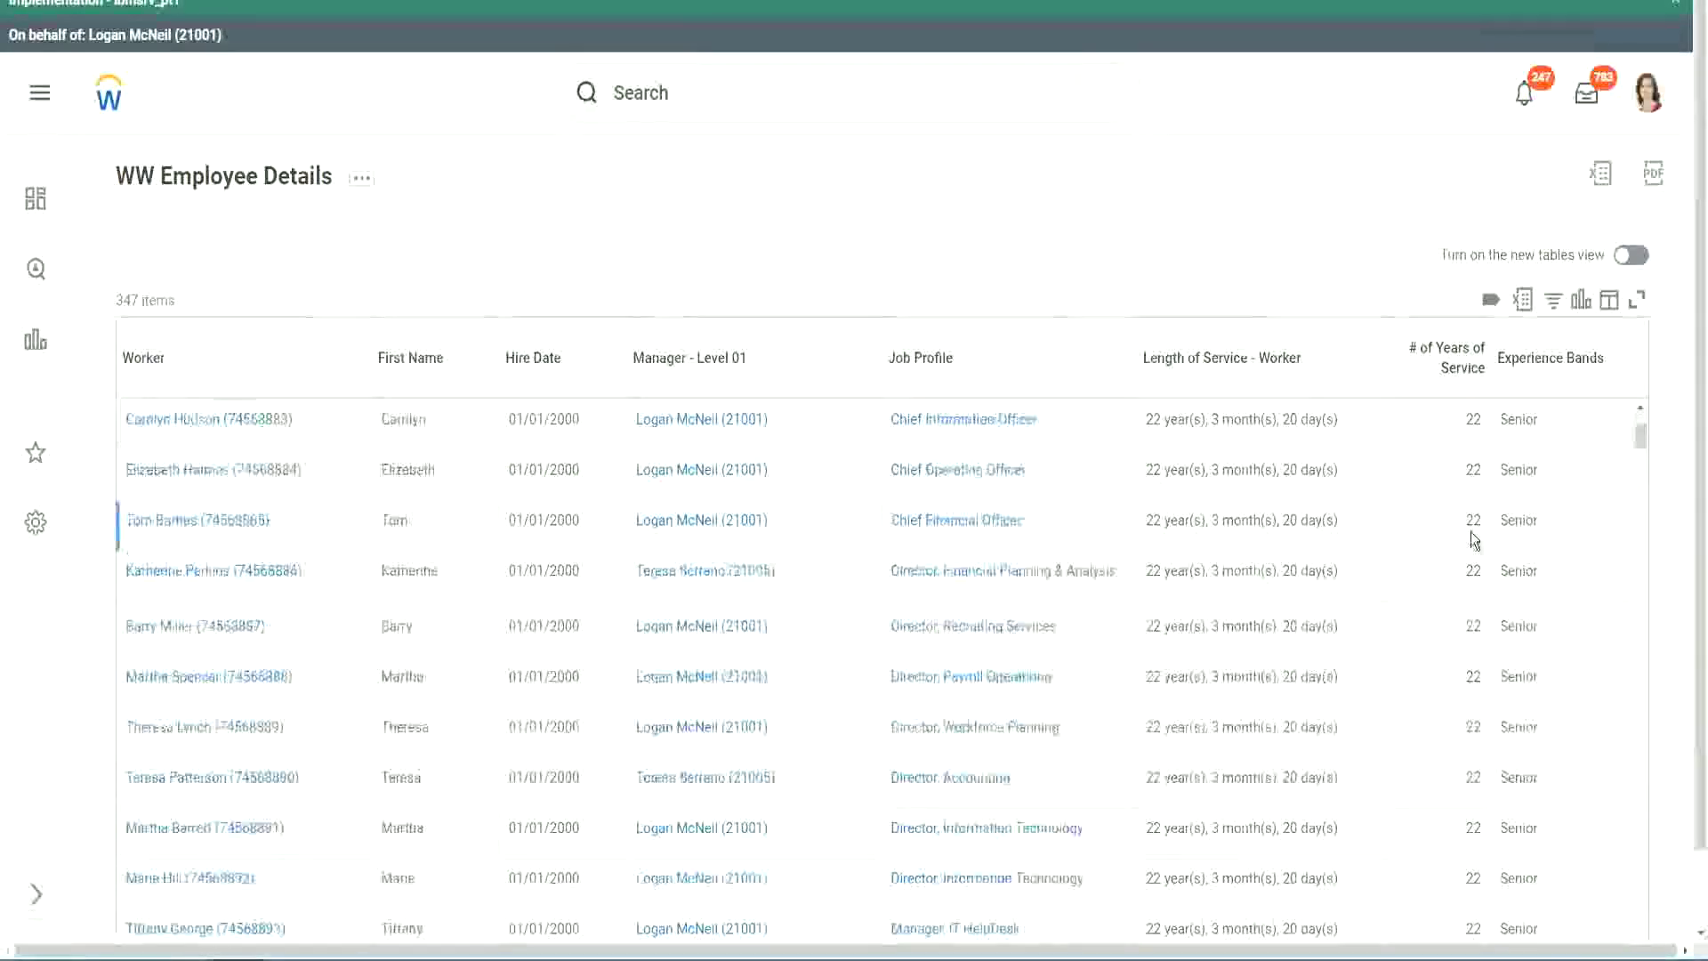
scroll(1477, 543, "down", 5)
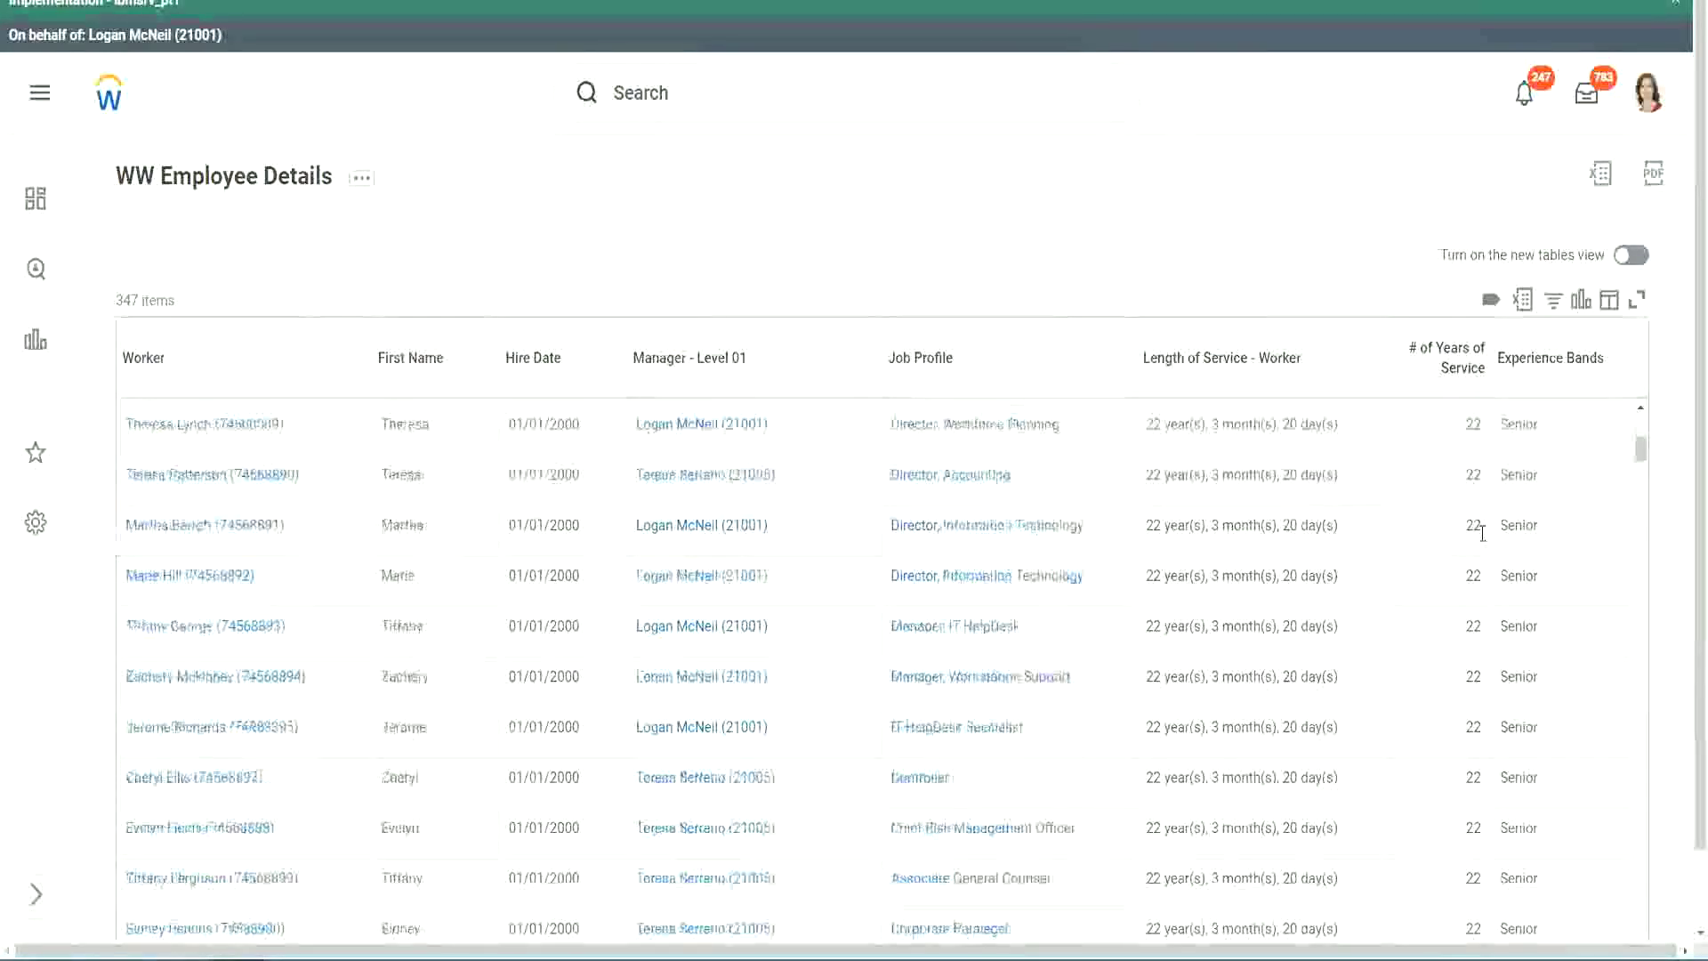
scroll(1487, 569, "down", 5)
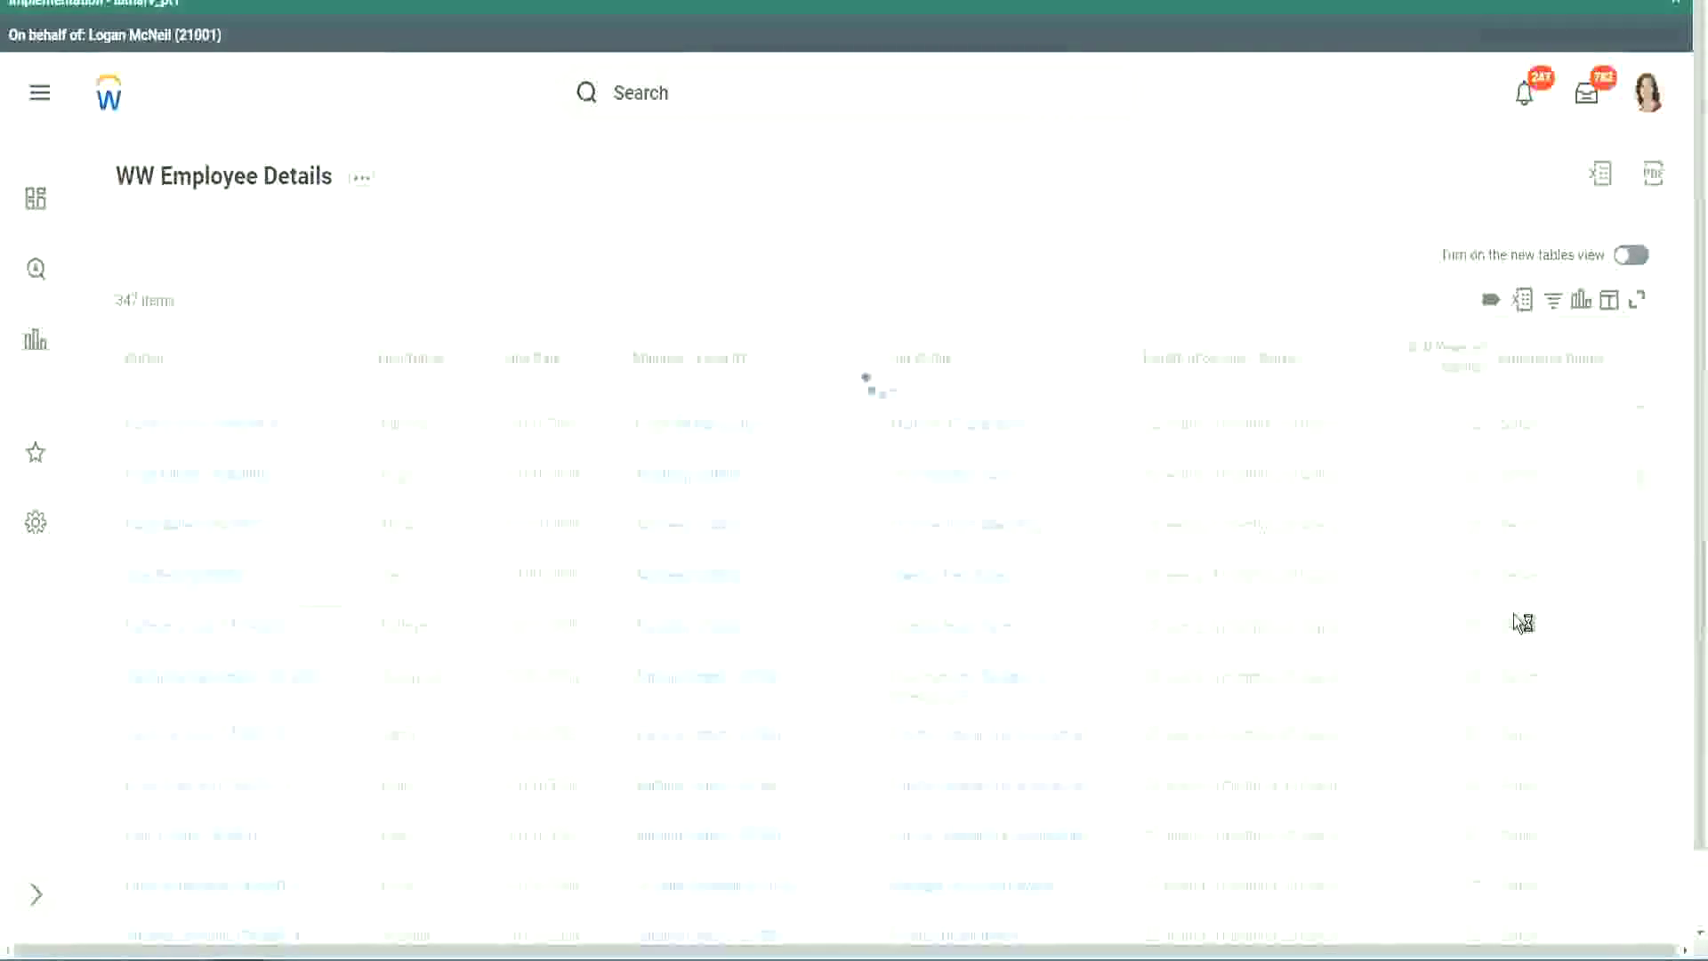
scroll(1514, 614, "down", 1)
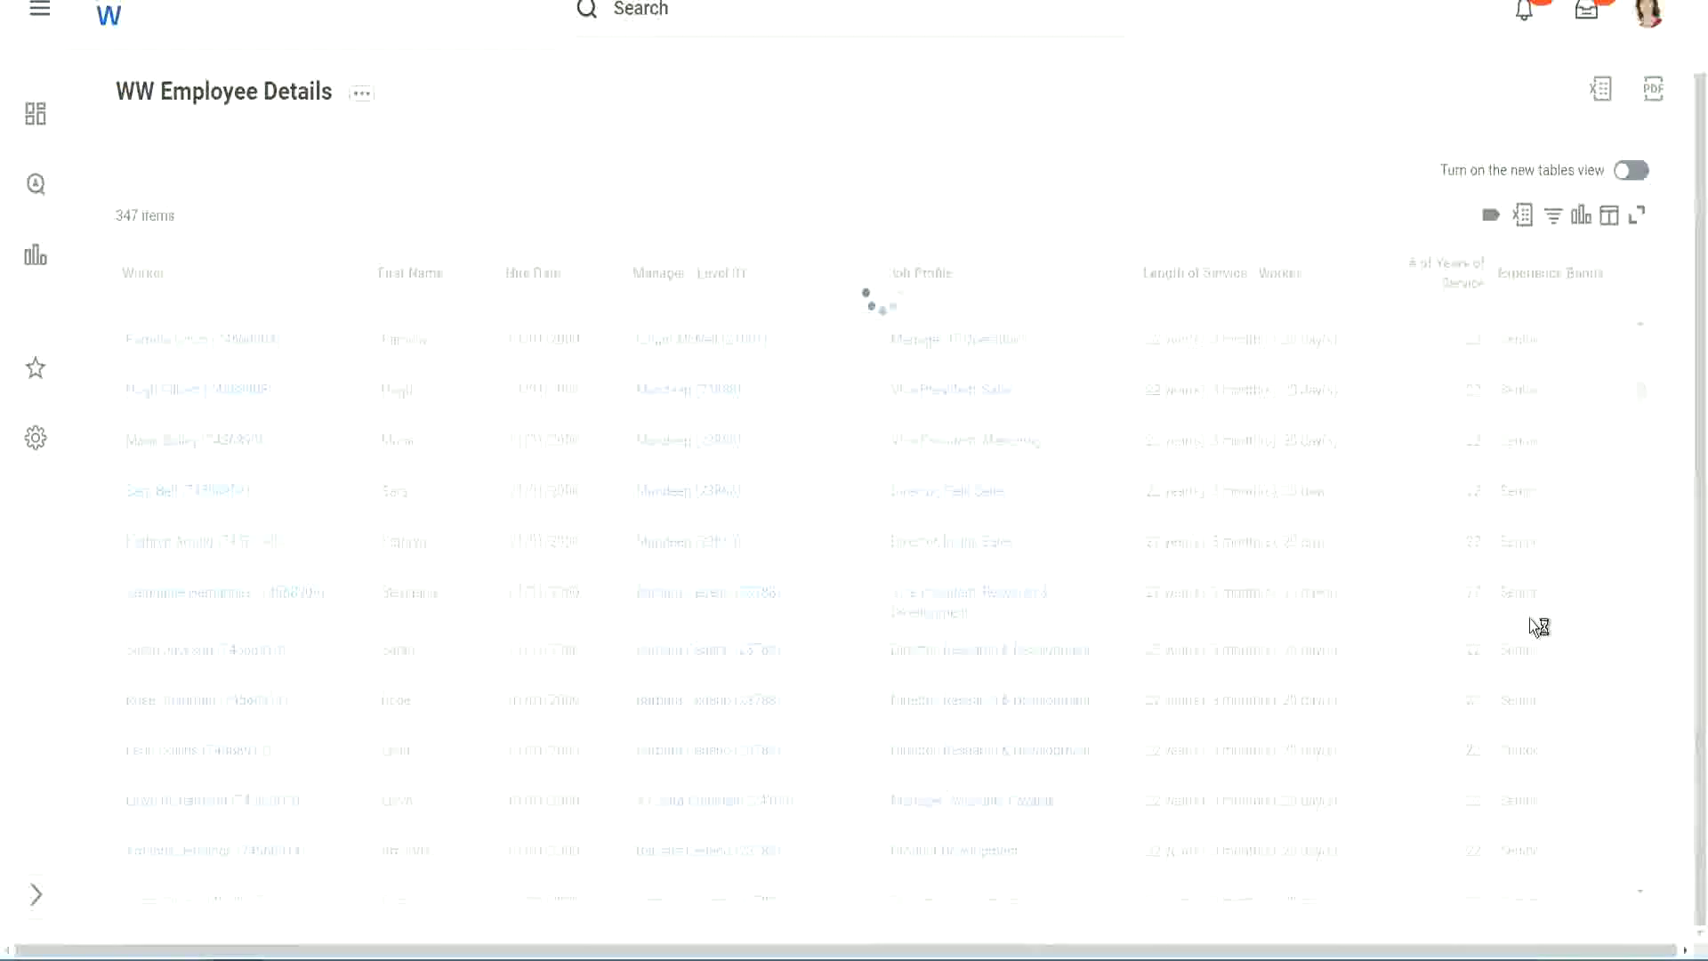
scroll(1582, 500, "down", 3)
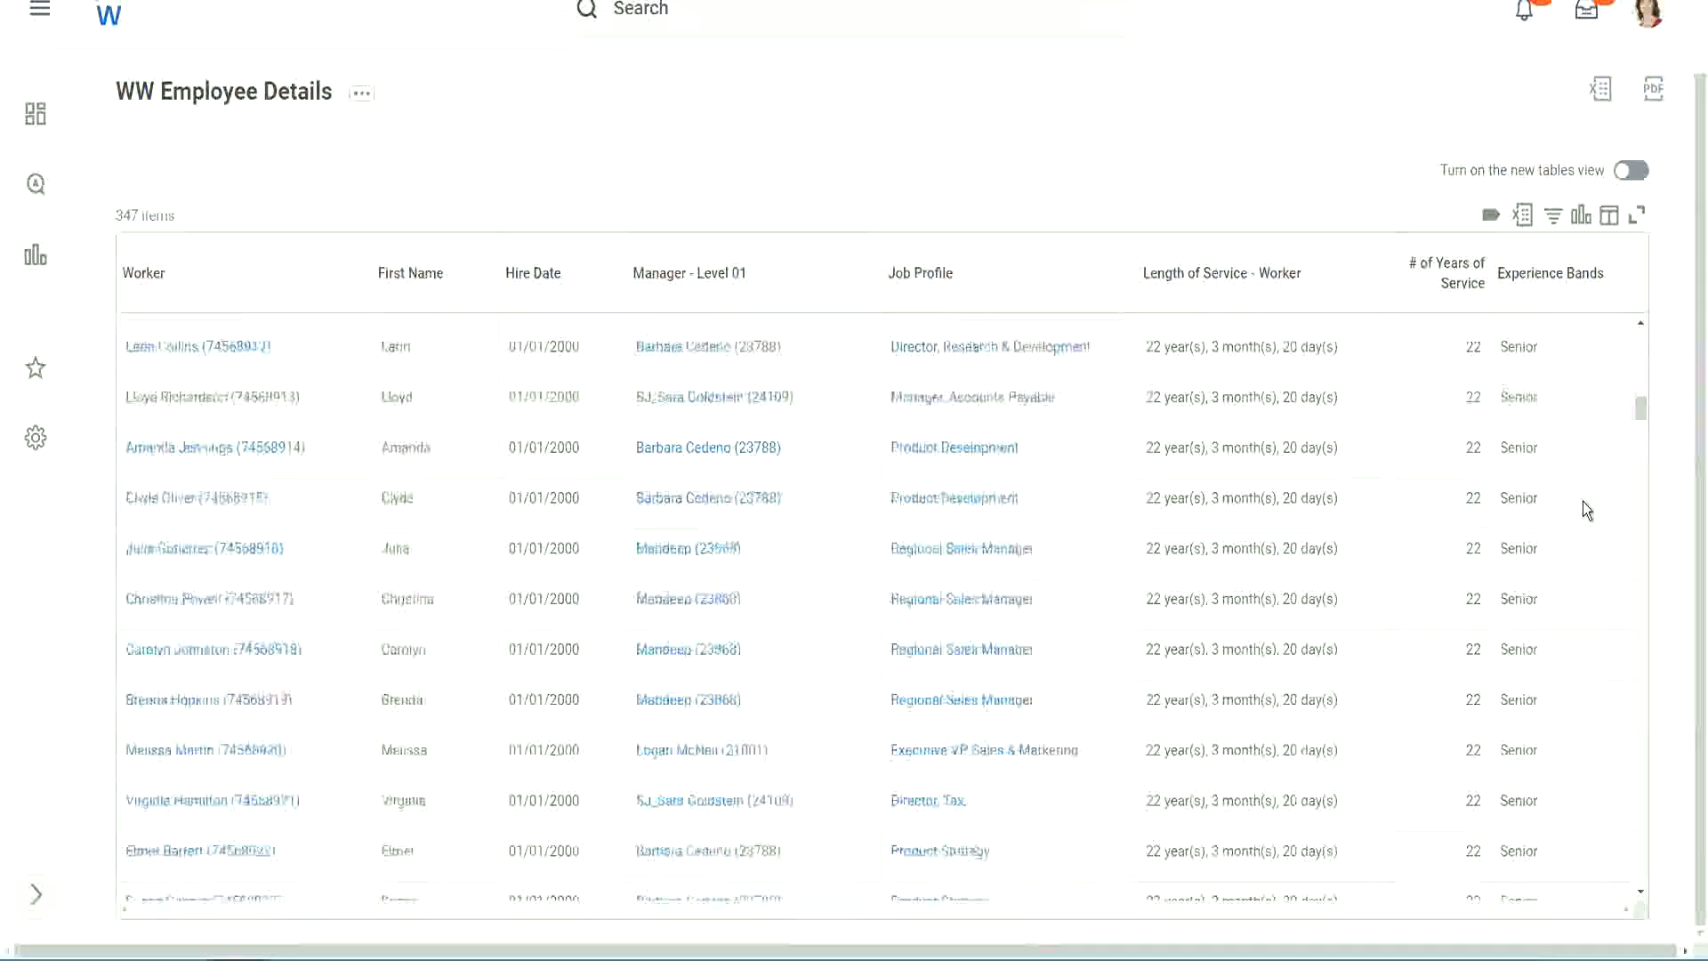
scroll(1582, 499, "down", 3)
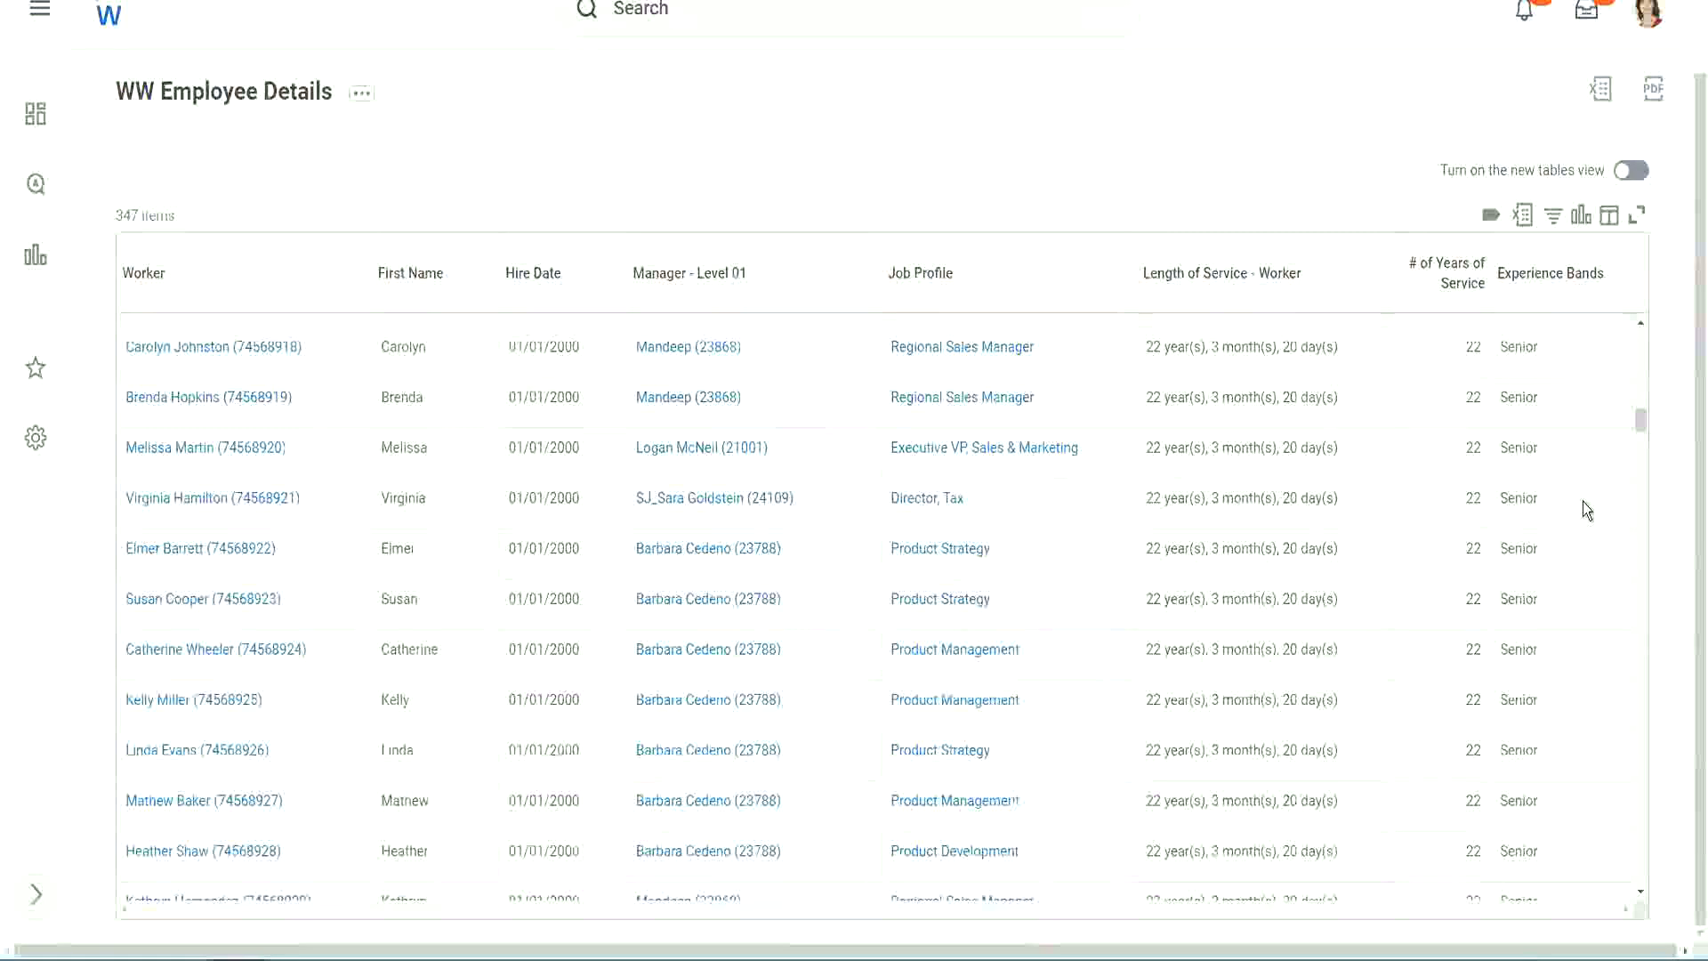
scroll(1582, 500, "down", 5)
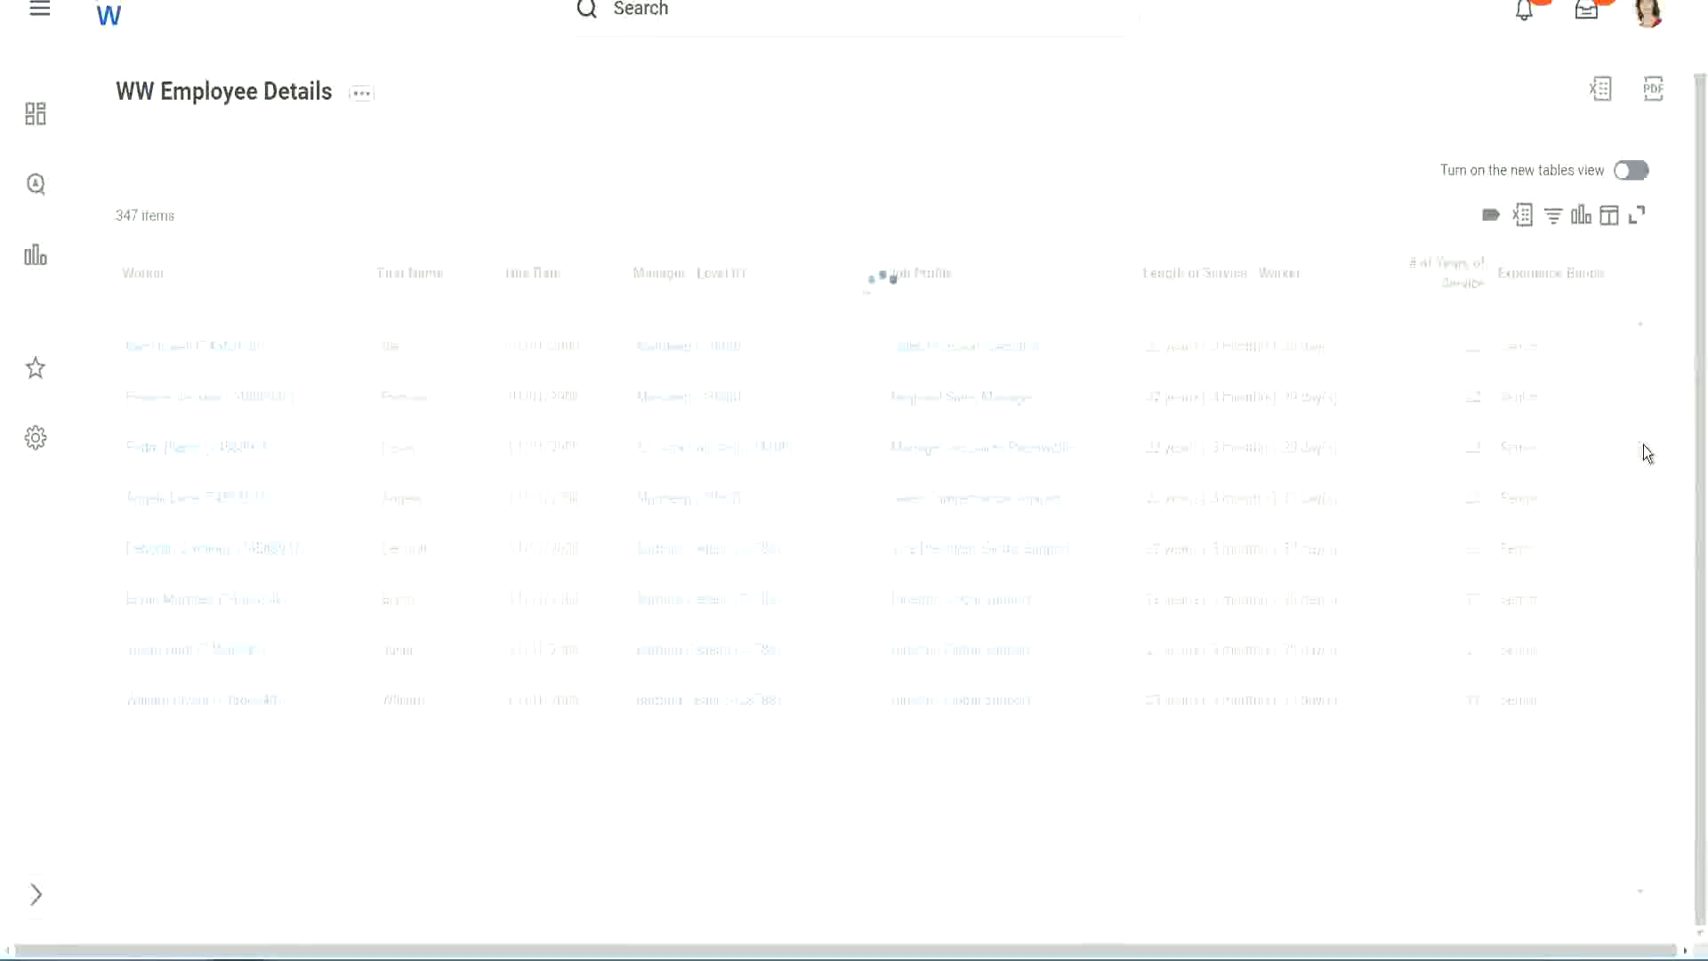
Filter the report output to rows whose Experience Bands value contains Amateur.
left_click(1561, 291)
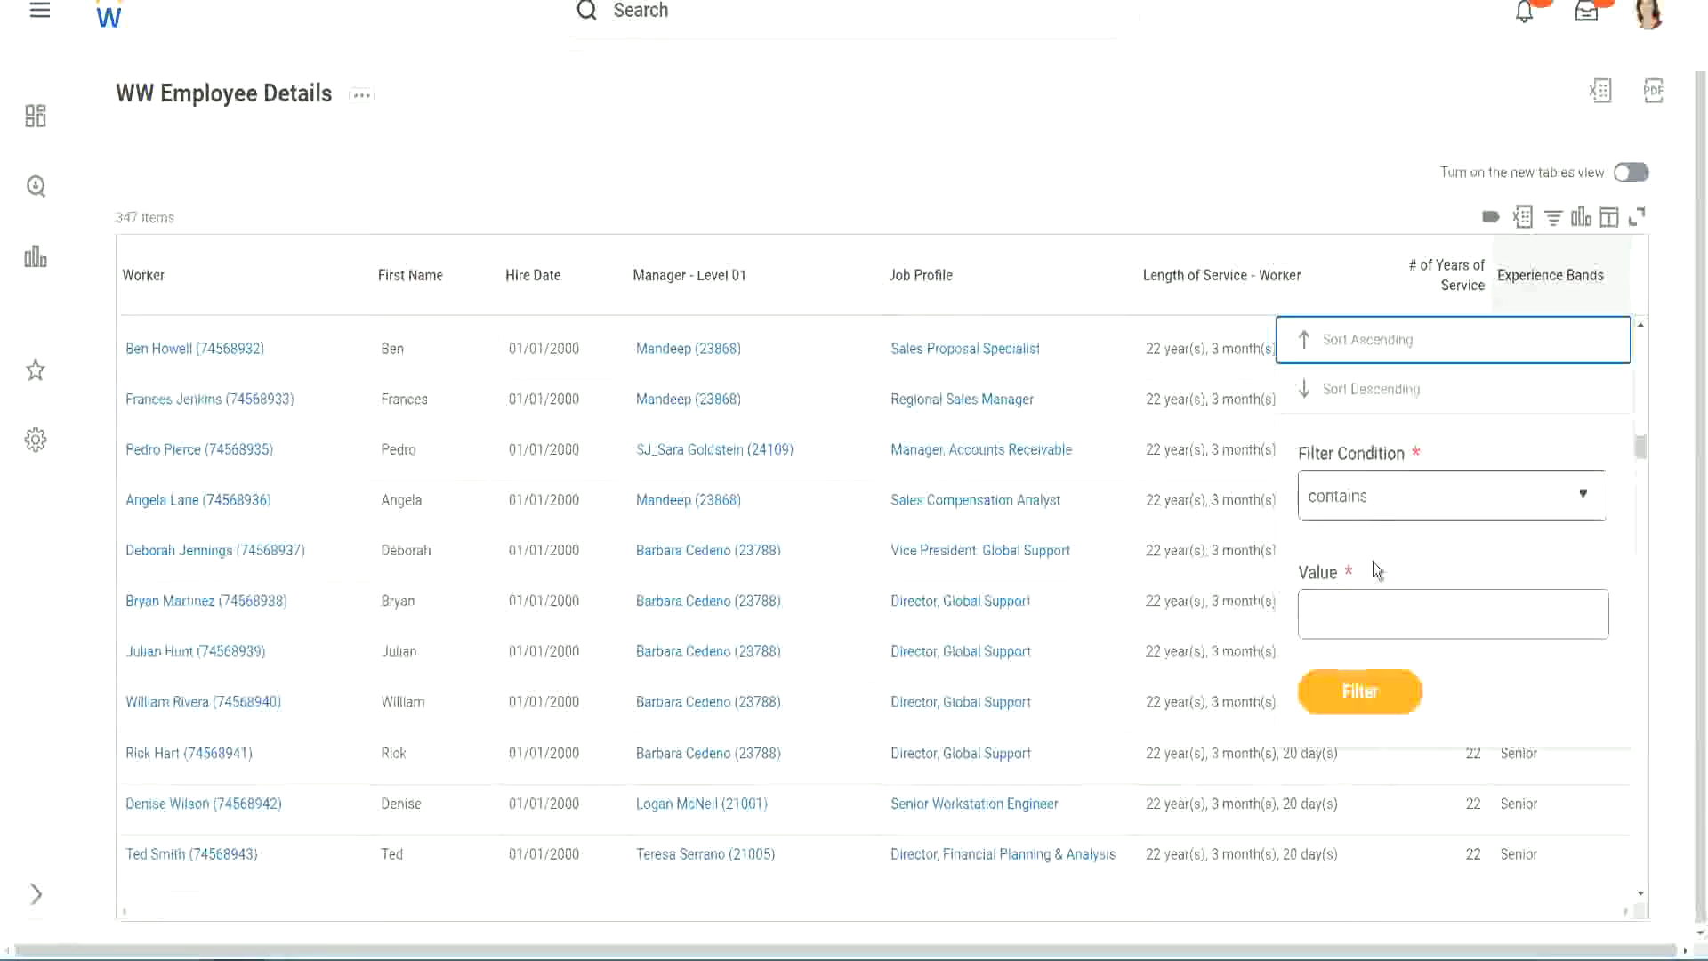
left_click(1354, 599)
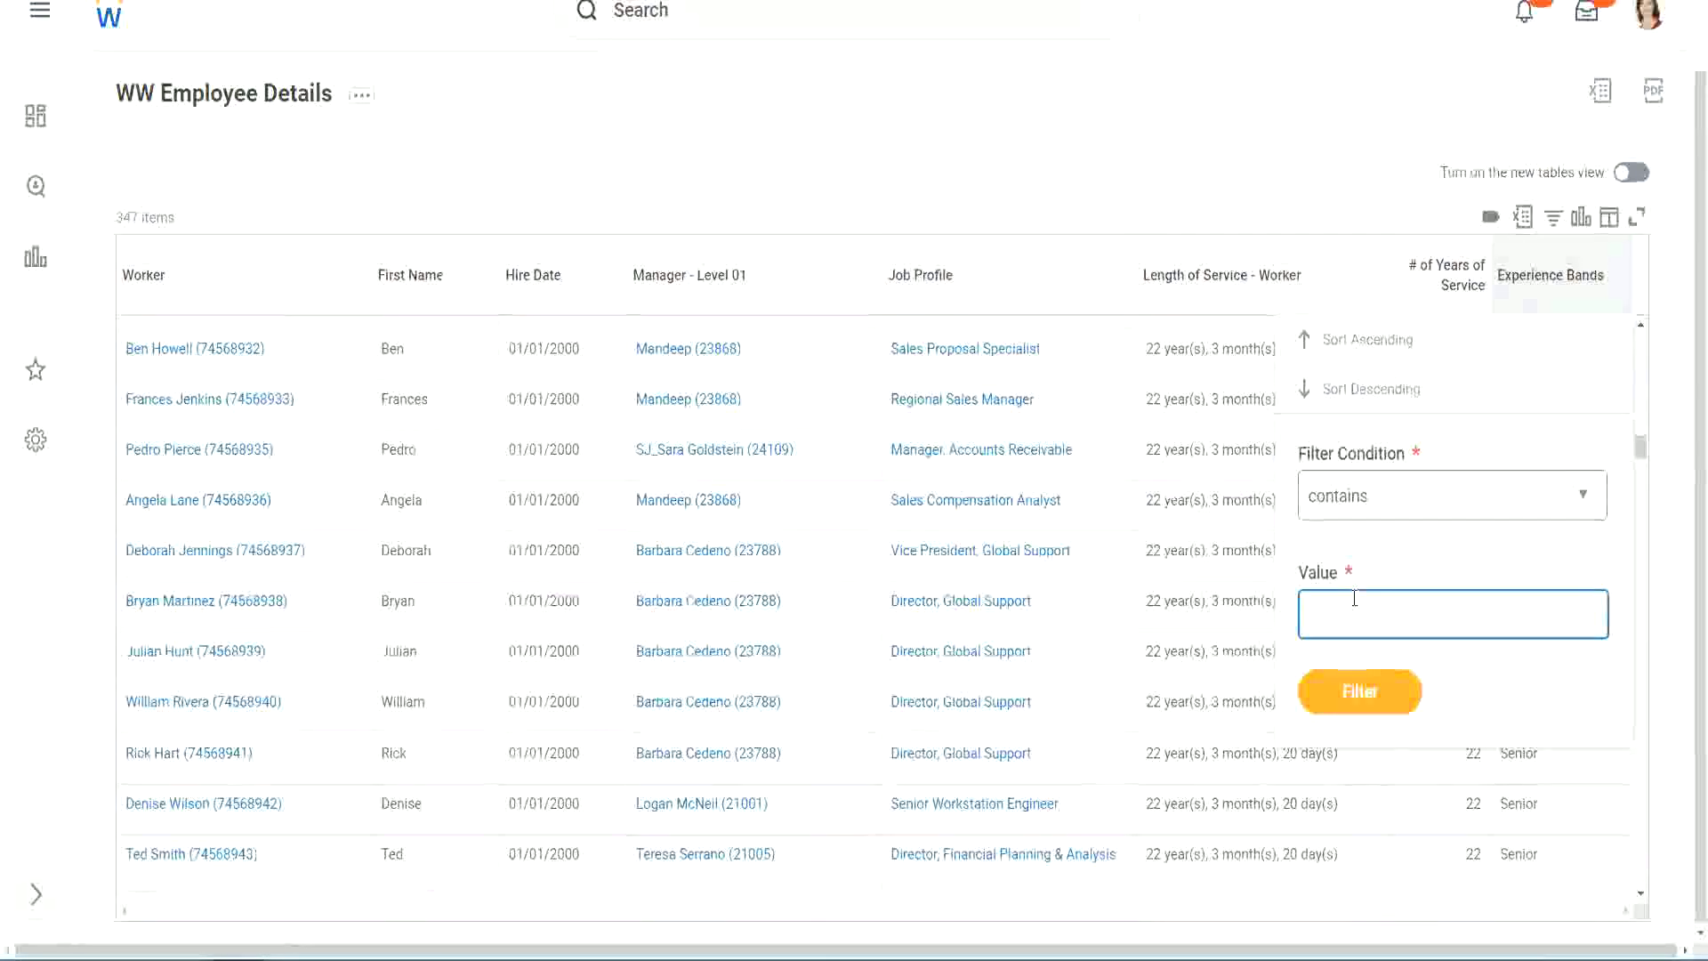
type("Amate")
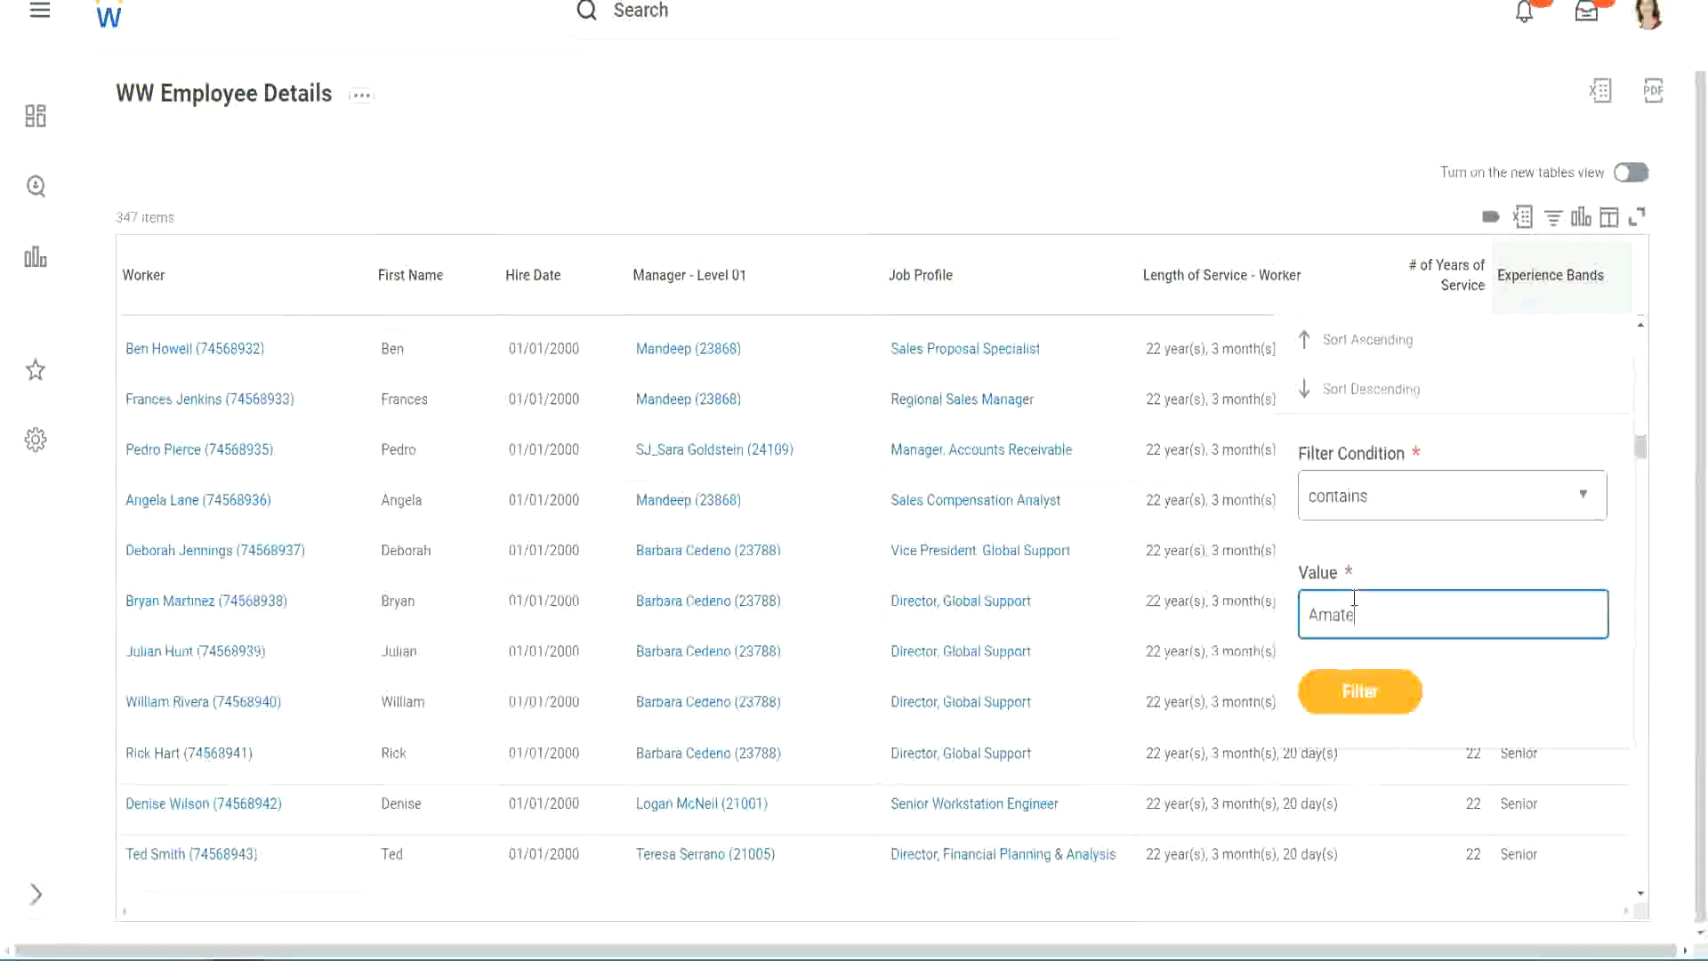
type("ur")
left_click(1350, 697)
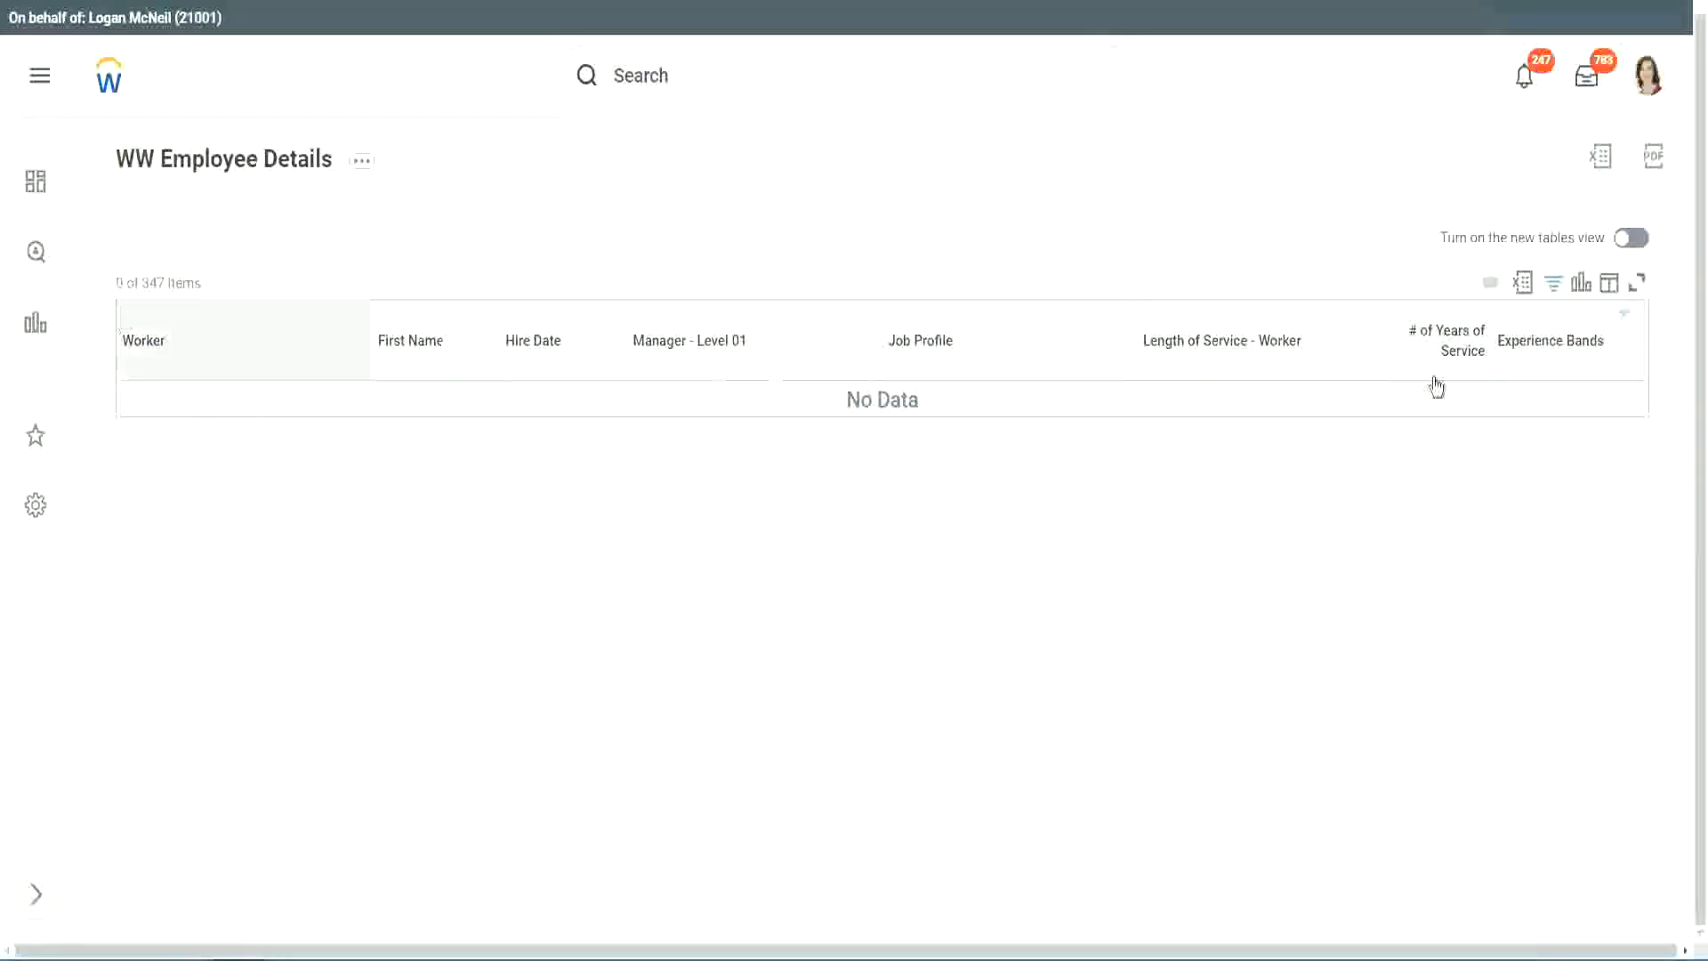
Change the Experience Bands filter value to Legend and apply it.
left_click(1547, 343)
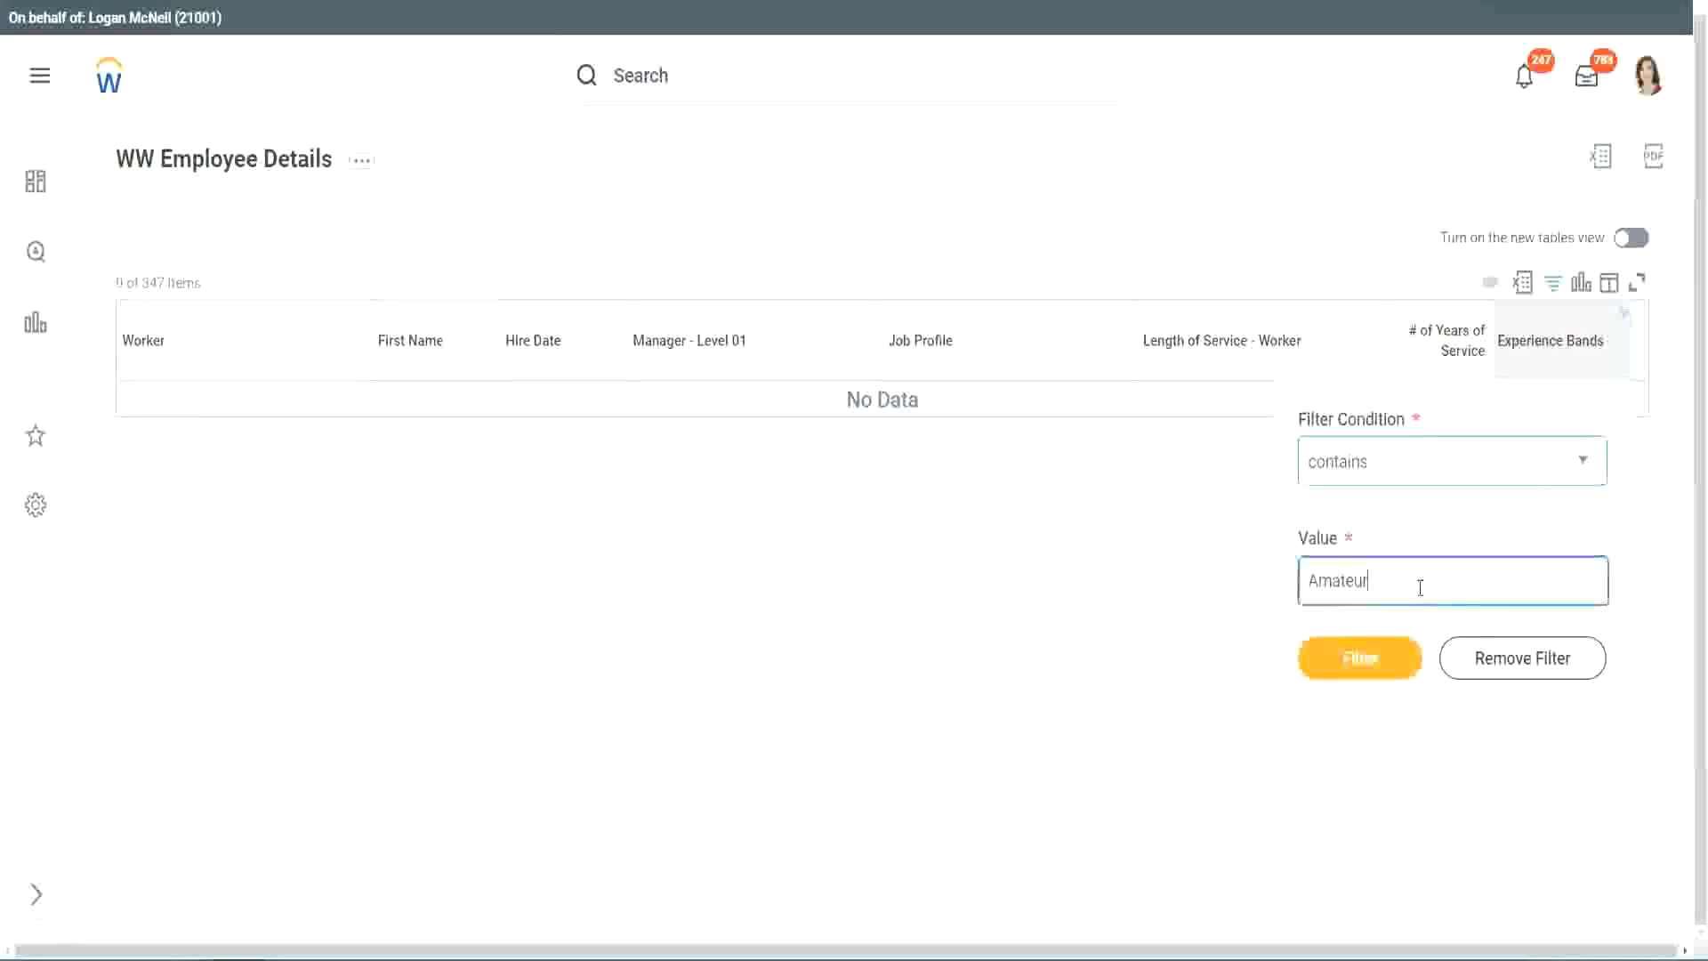
left_click_drag(1256, 588, 1221, 585)
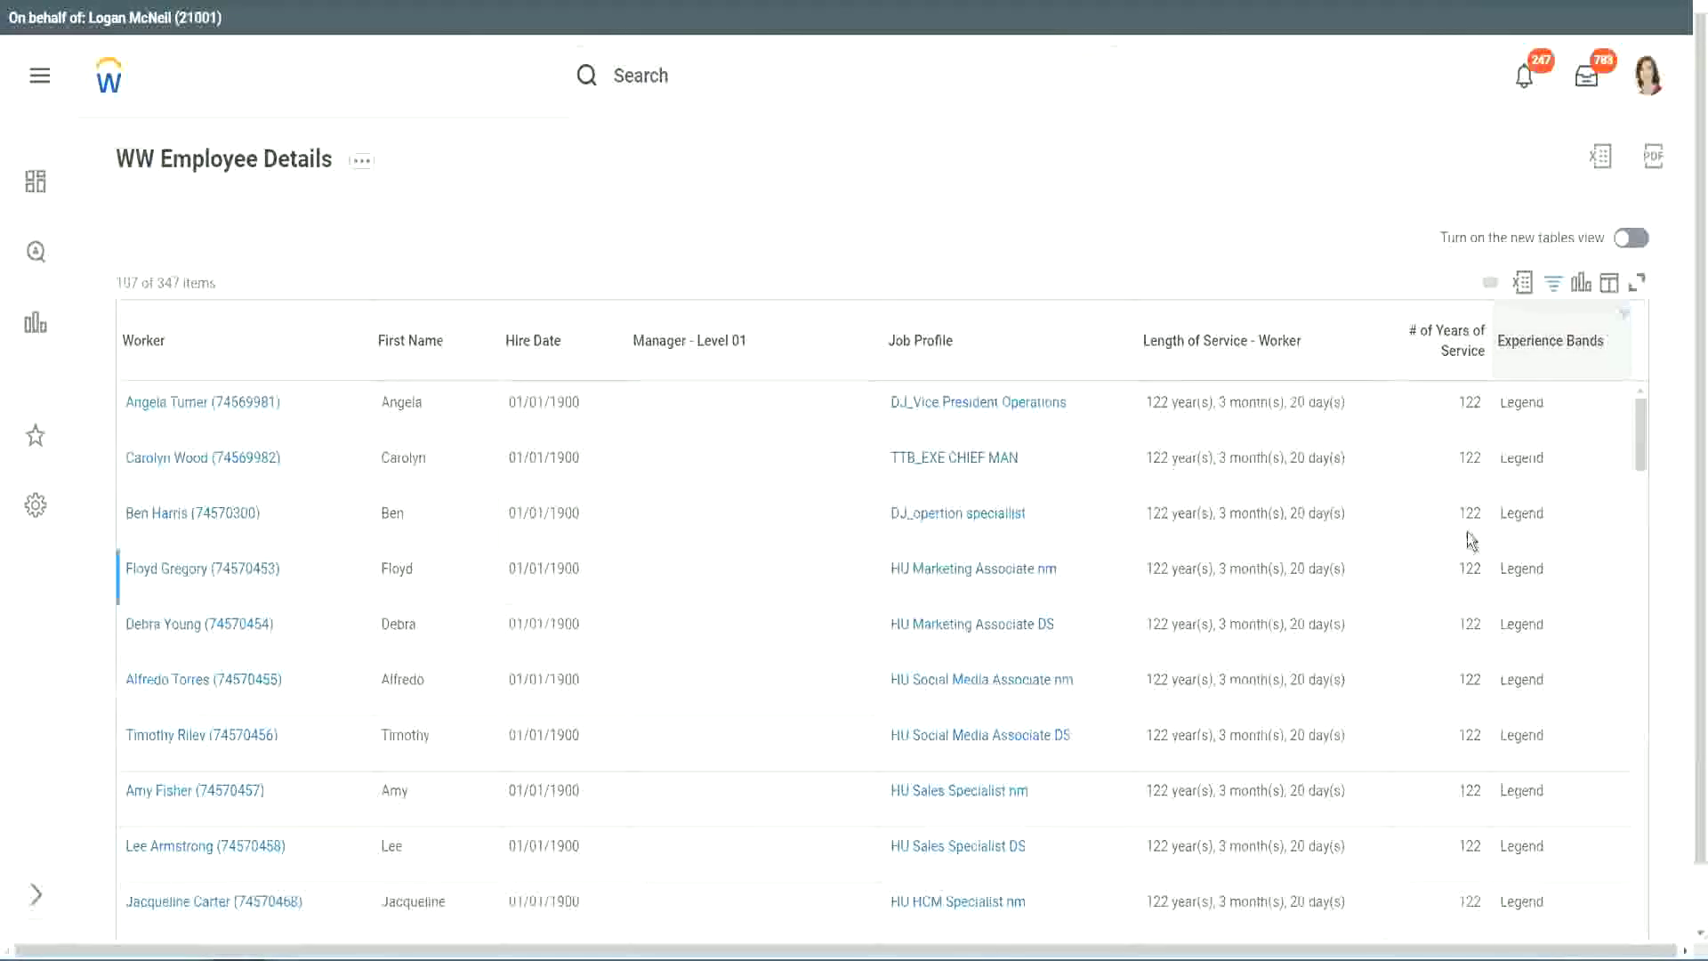
Examine the hire dates and years of service of the Legend workers through to the end of the filtered list.
scroll(1466, 532, "down", 10)
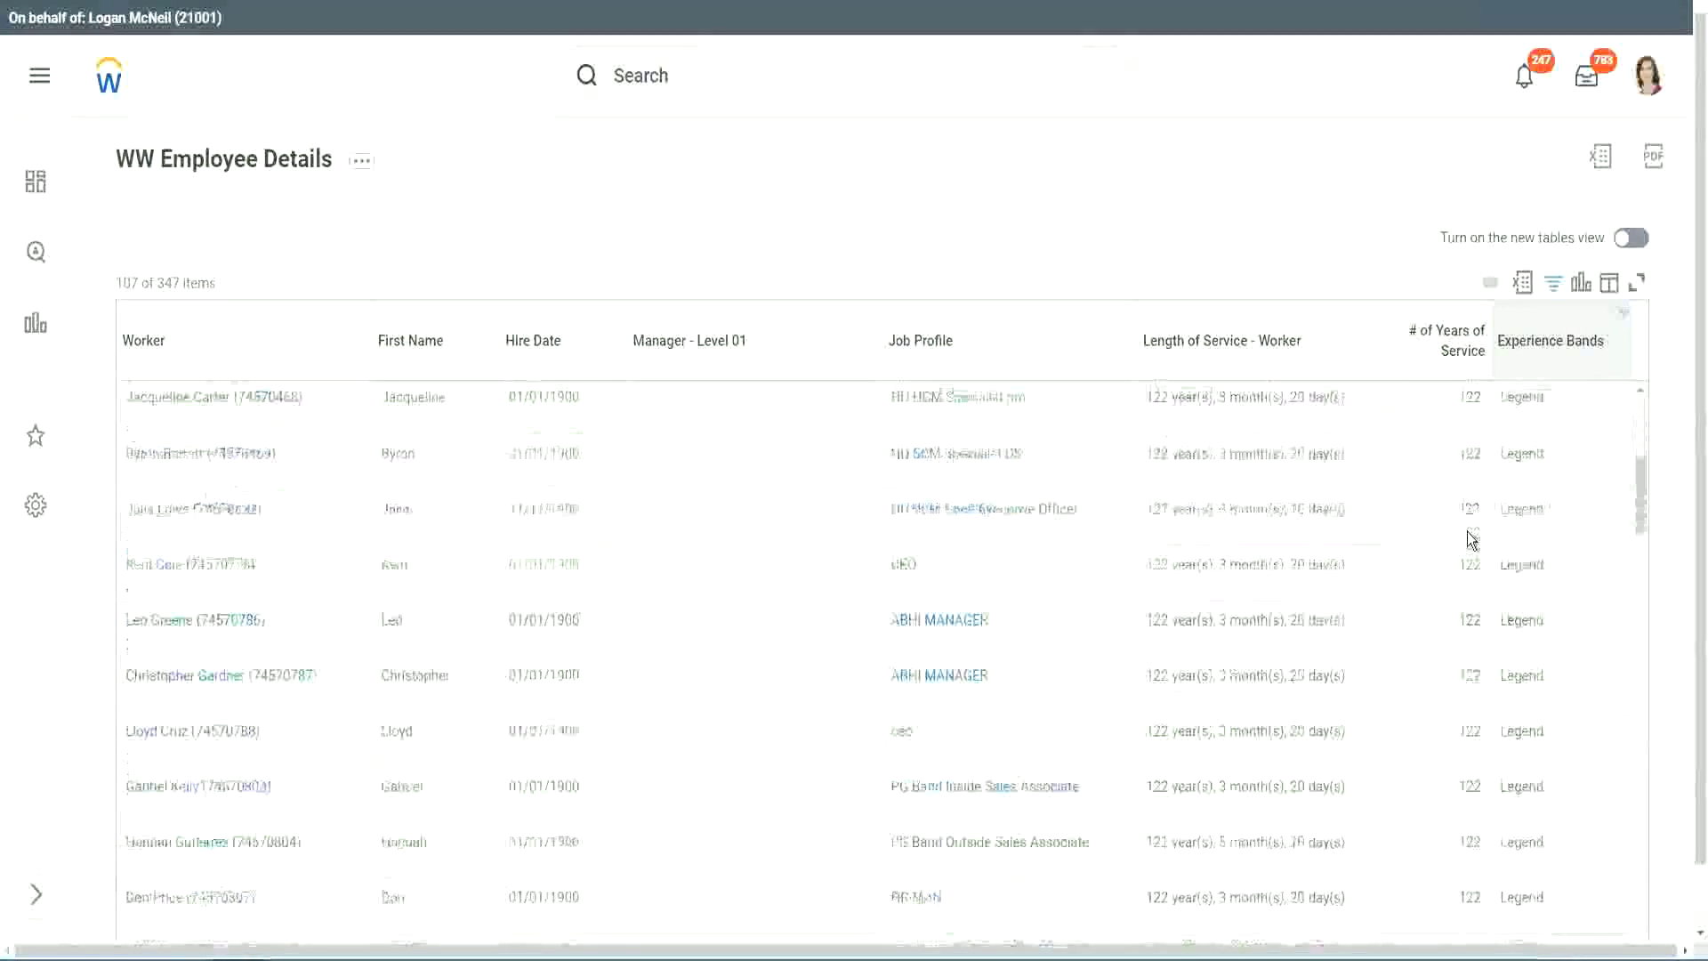
scroll(1466, 532, "down", 5)
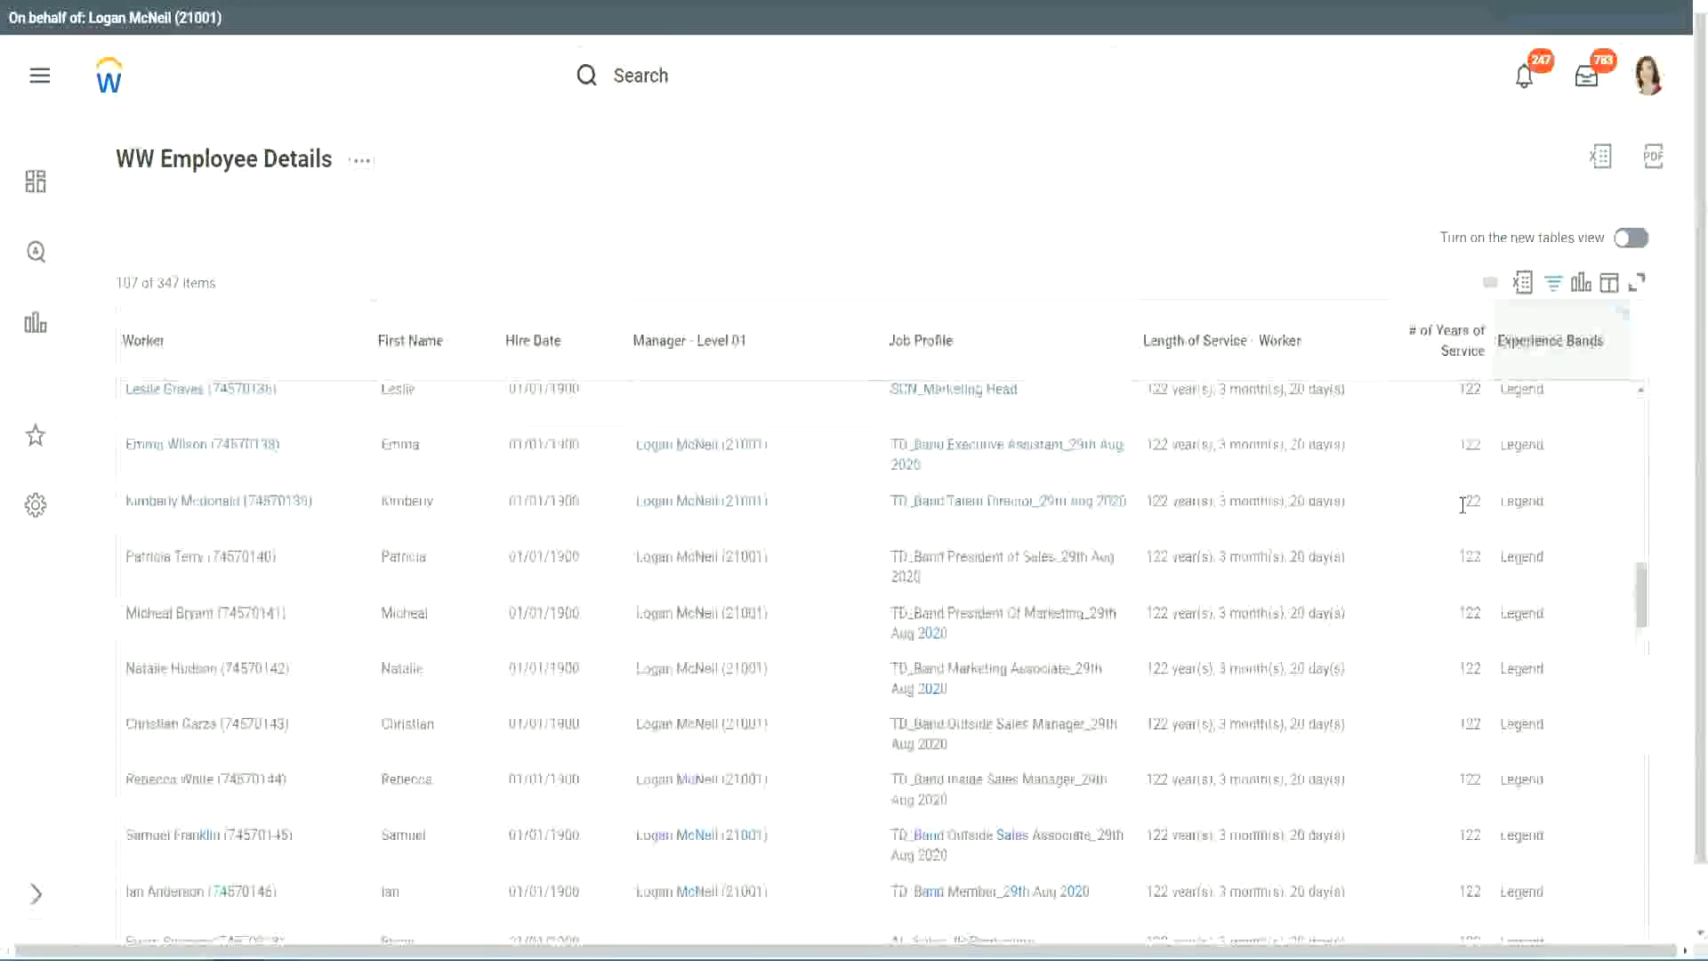
scroll(1388, 516, "down", 10)
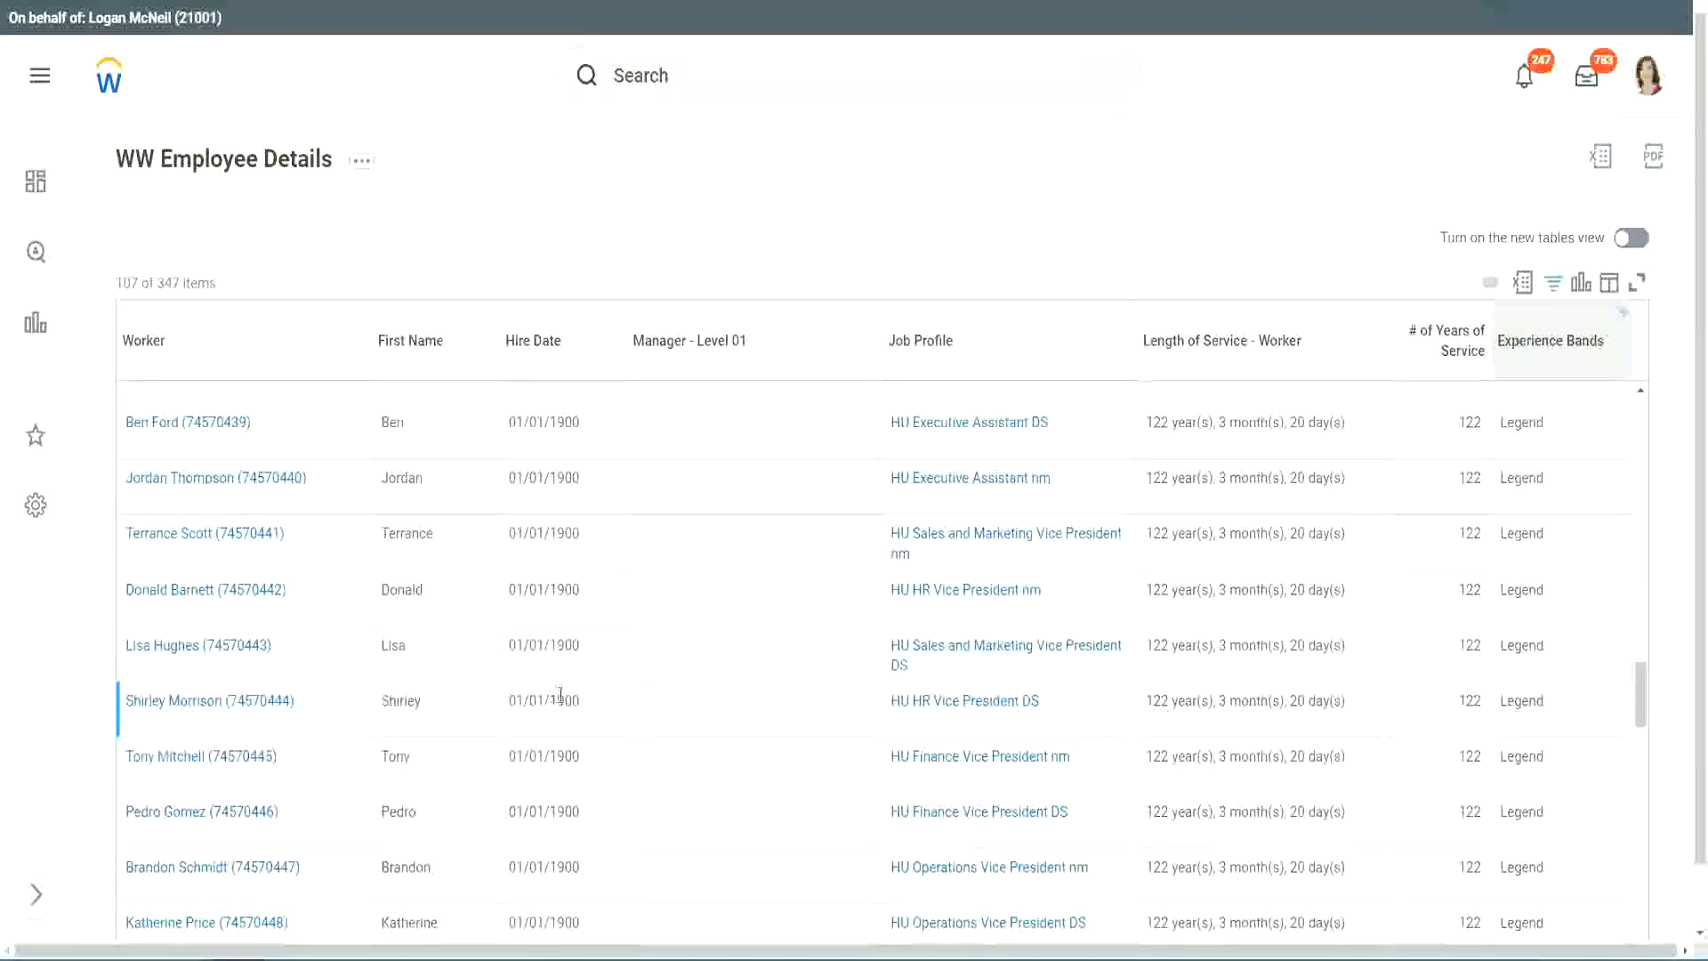
double_click(561, 701)
scroll(1452, 669, "down", 5)
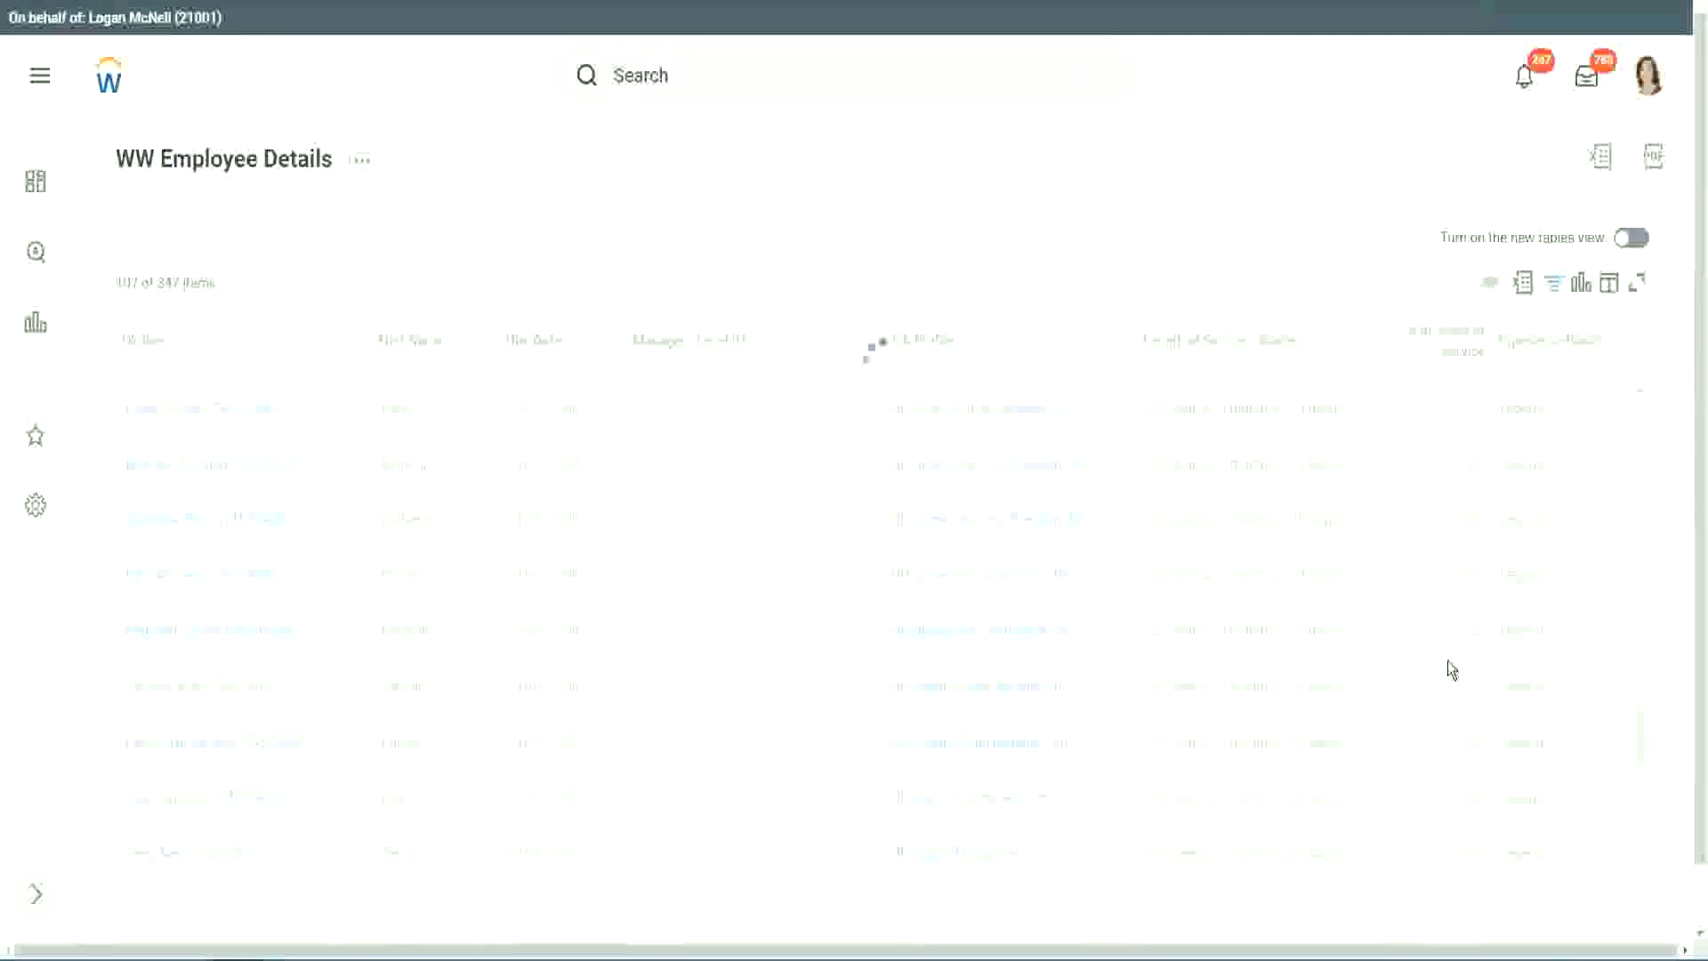
scroll(1448, 660, "down", 5)
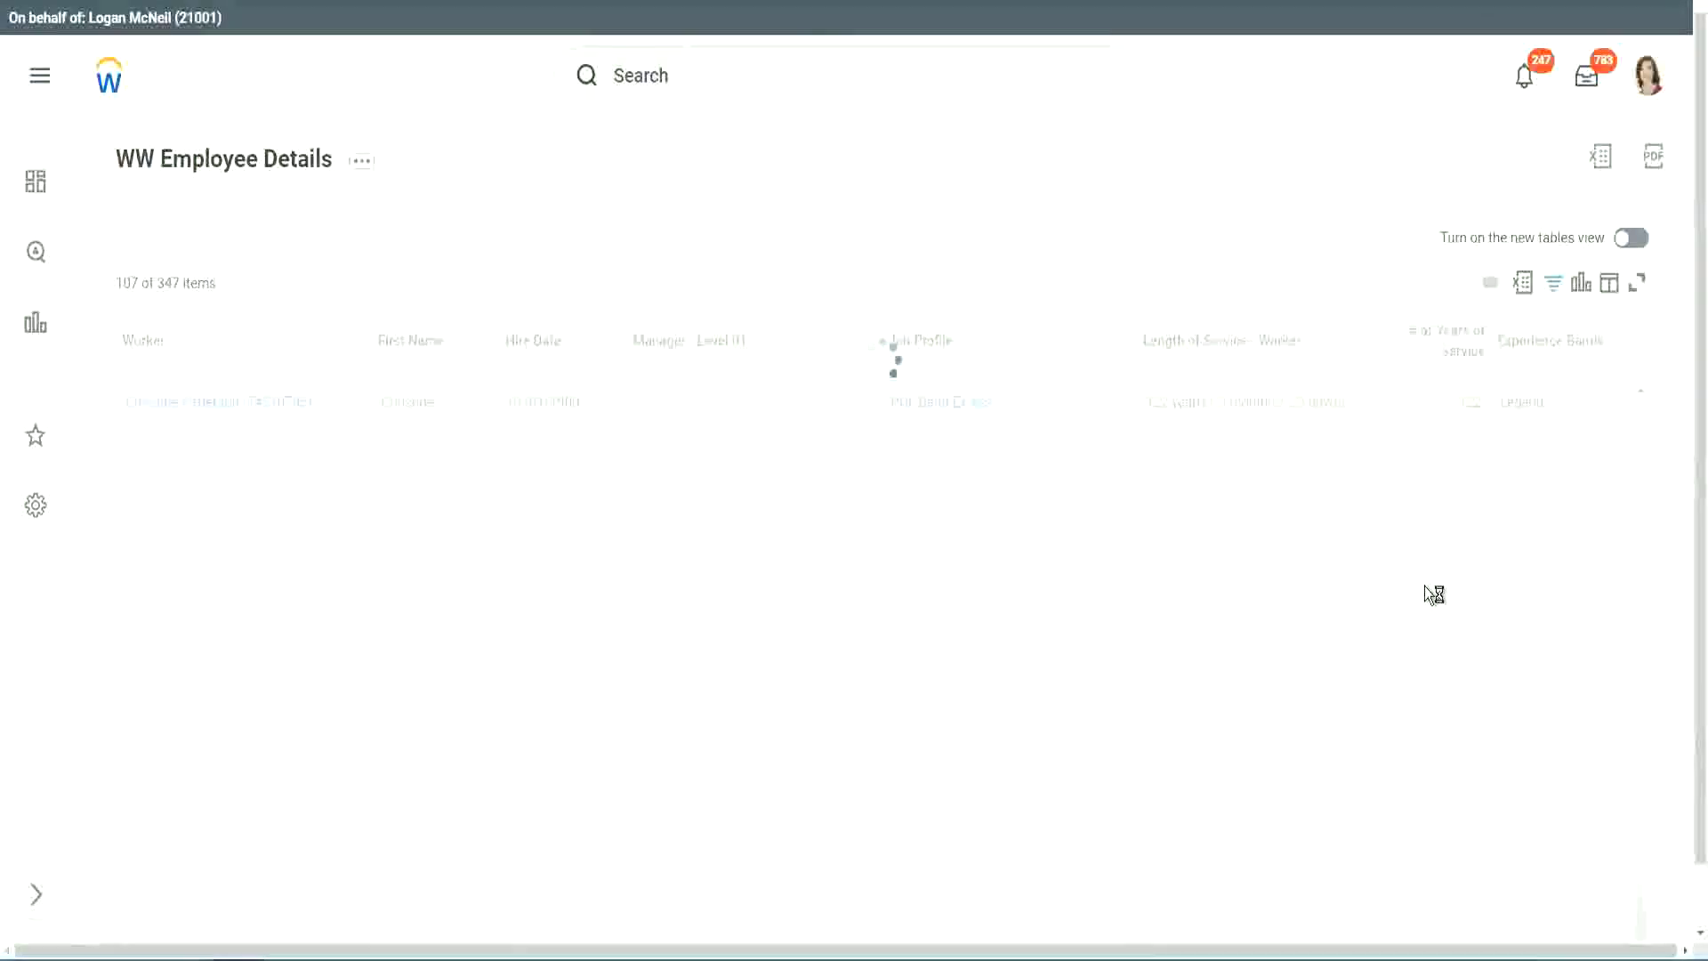
scroll(1423, 585, "down", 5)
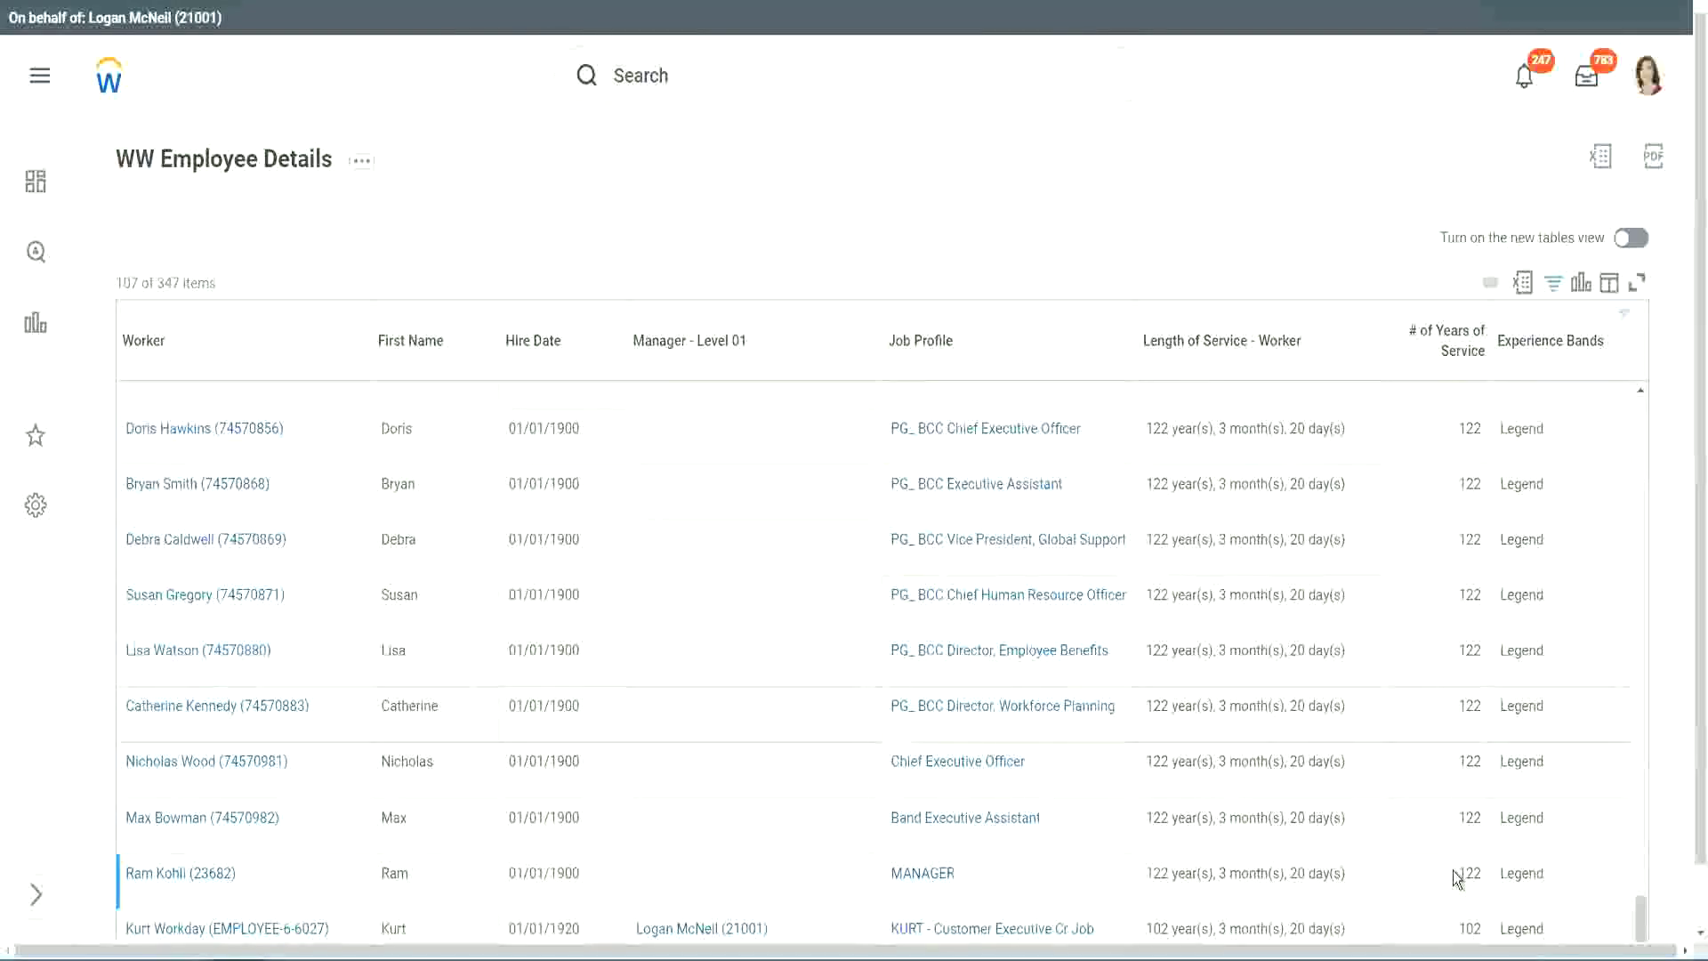
double_click(1470, 928)
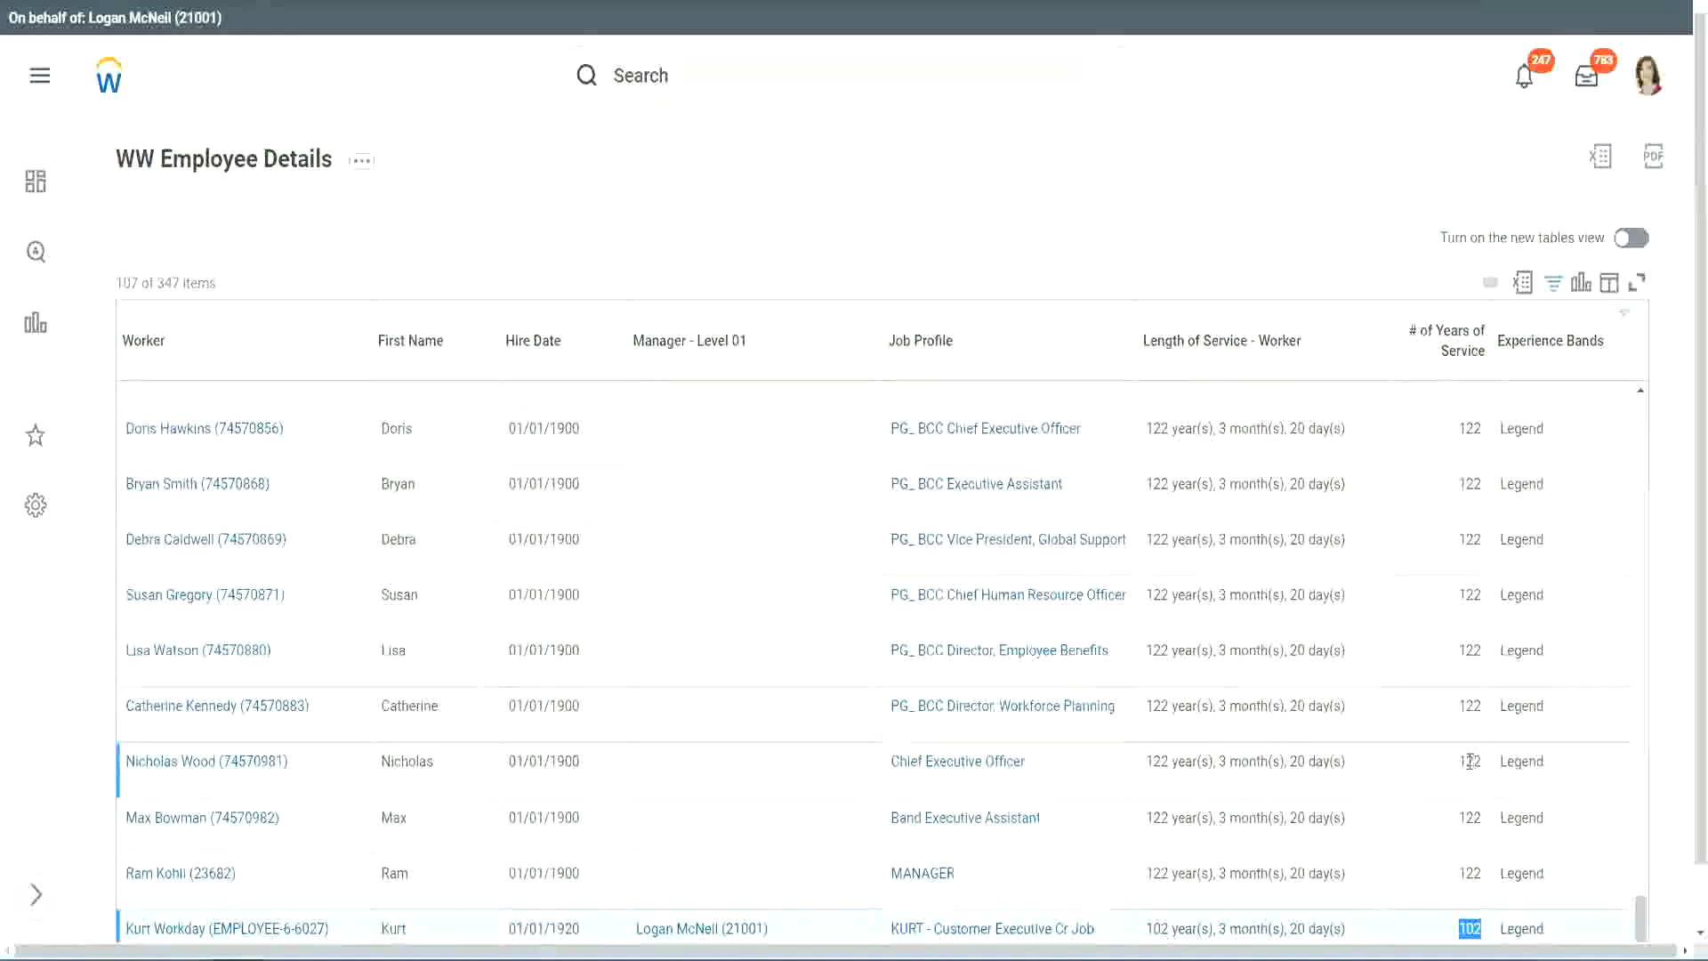
left_click_drag(1467, 761, 1482, 762)
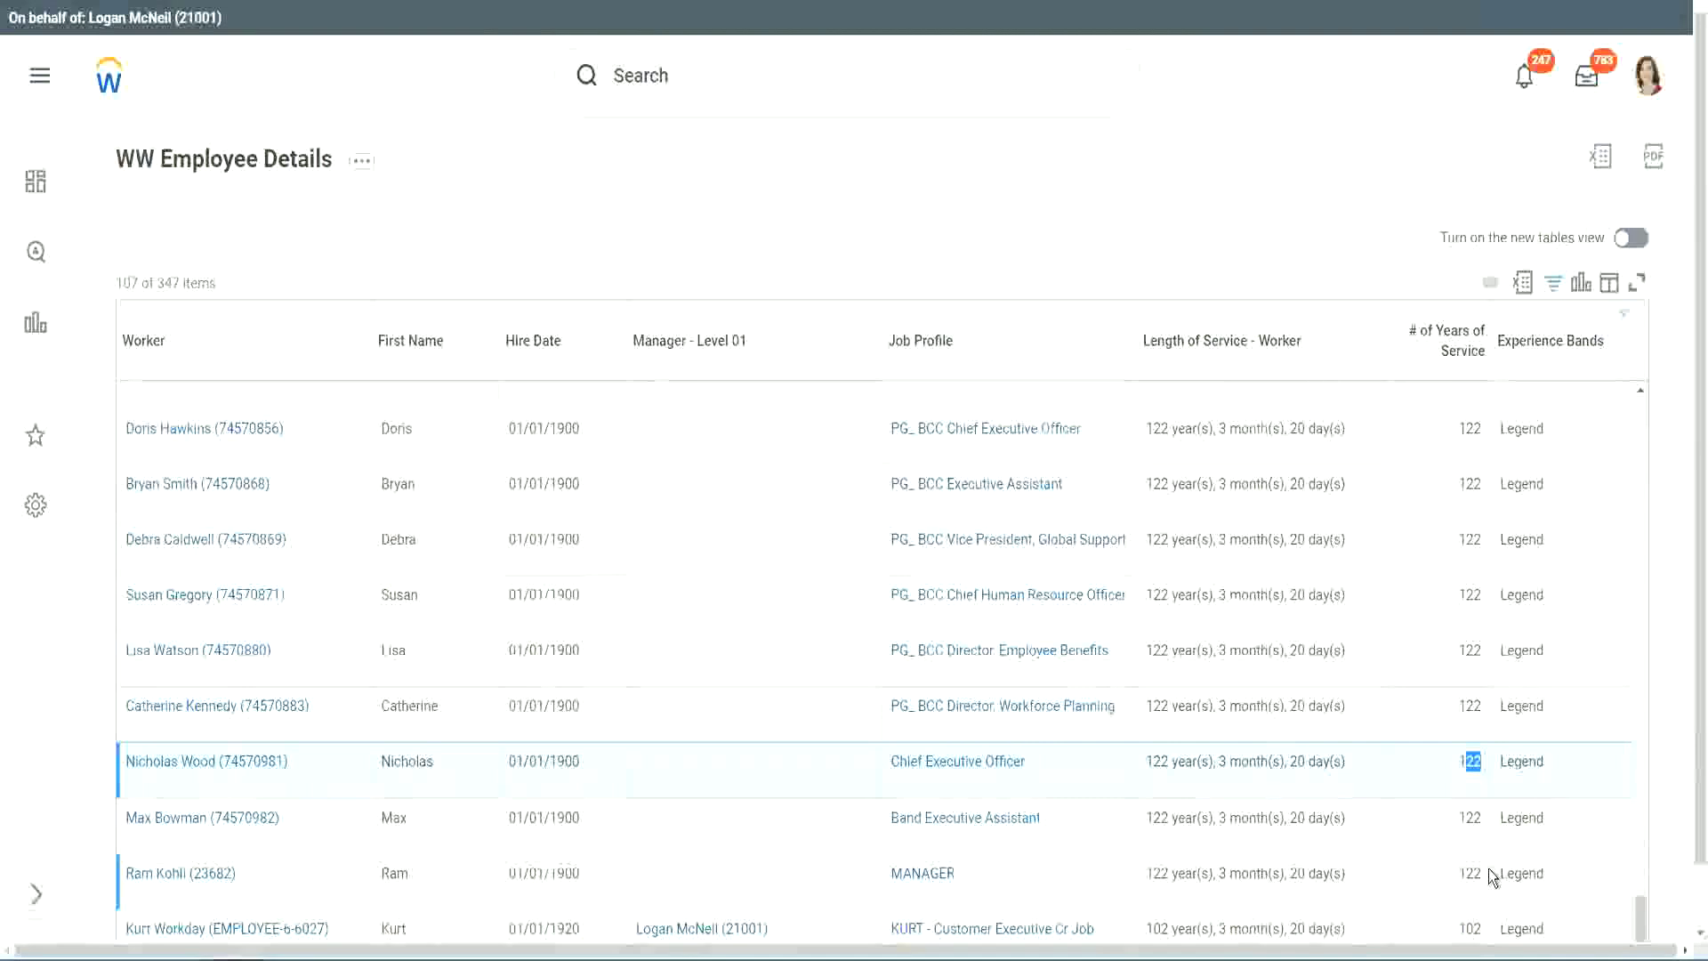
left_click(1434, 708)
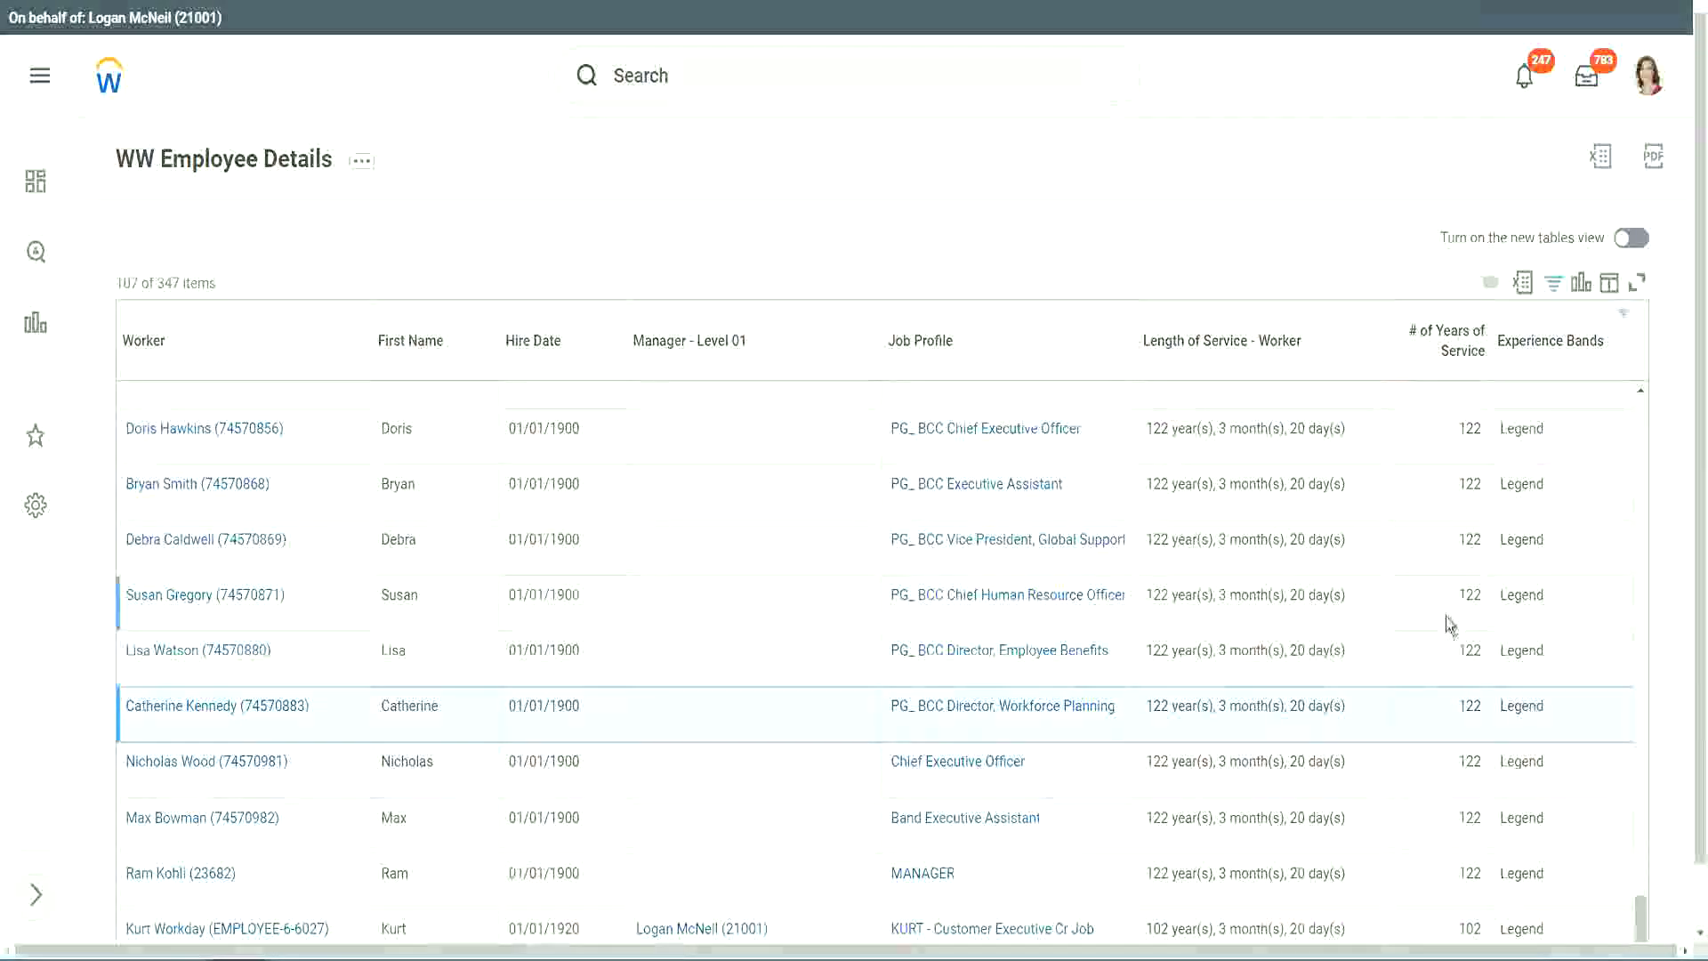
left_click(1445, 485)
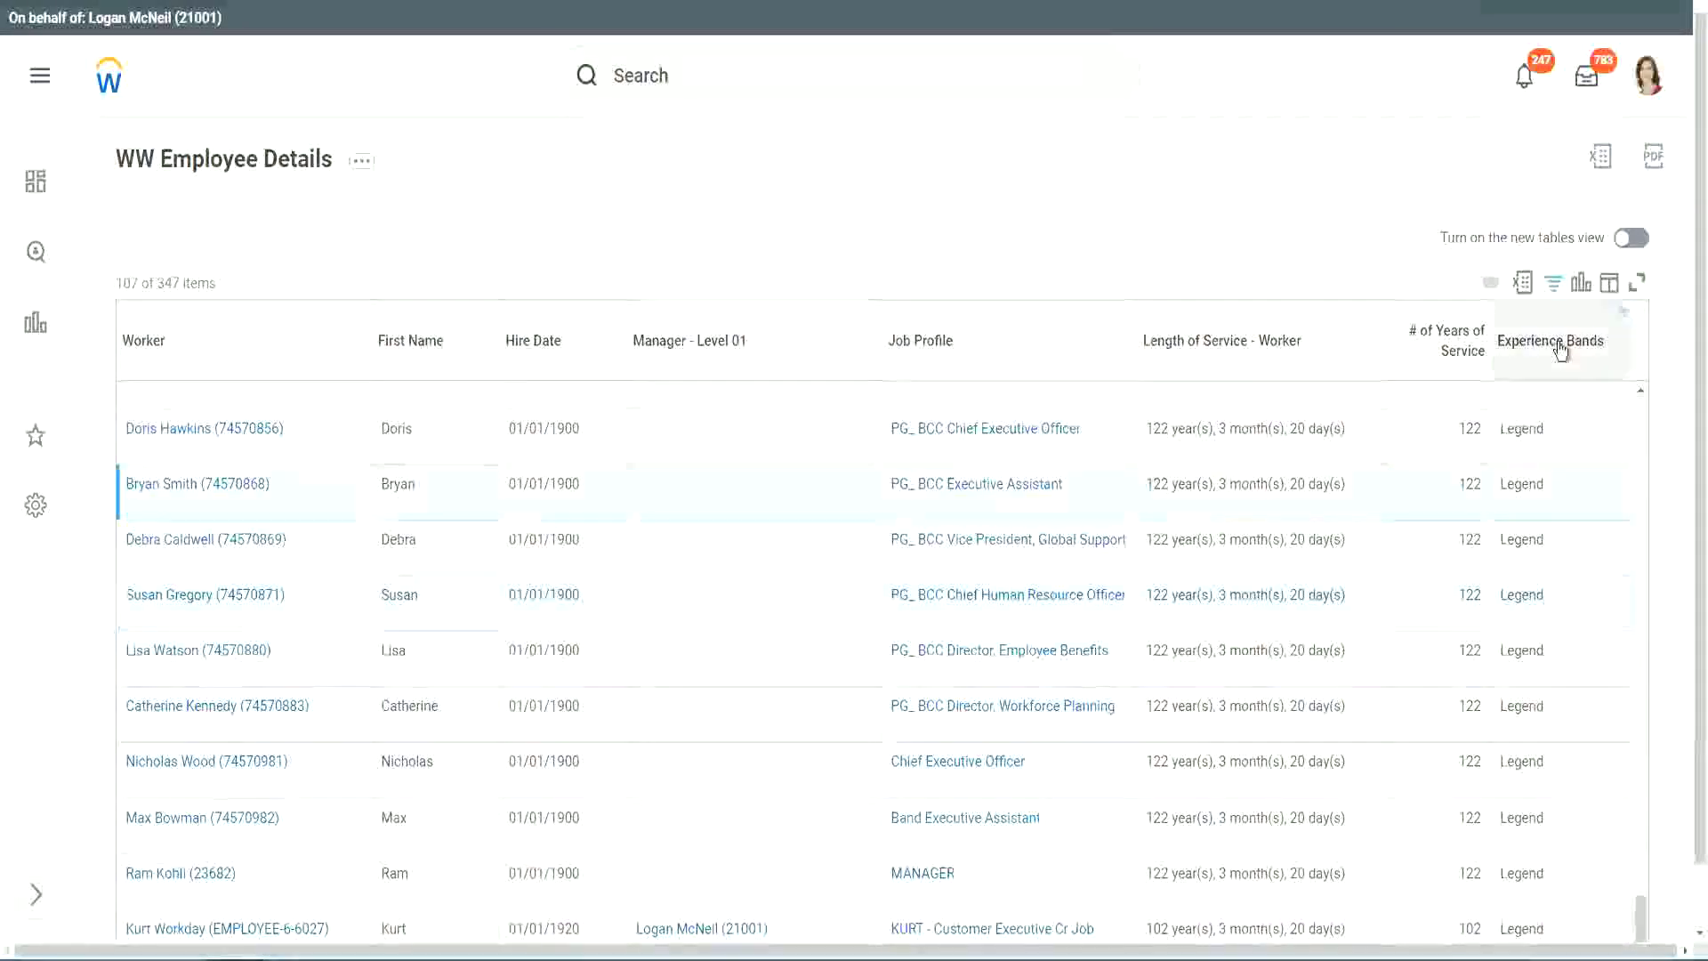
Change the Experience Bands filter value to Experienced and apply it.
left_click(1564, 384)
left_click(1395, 682)
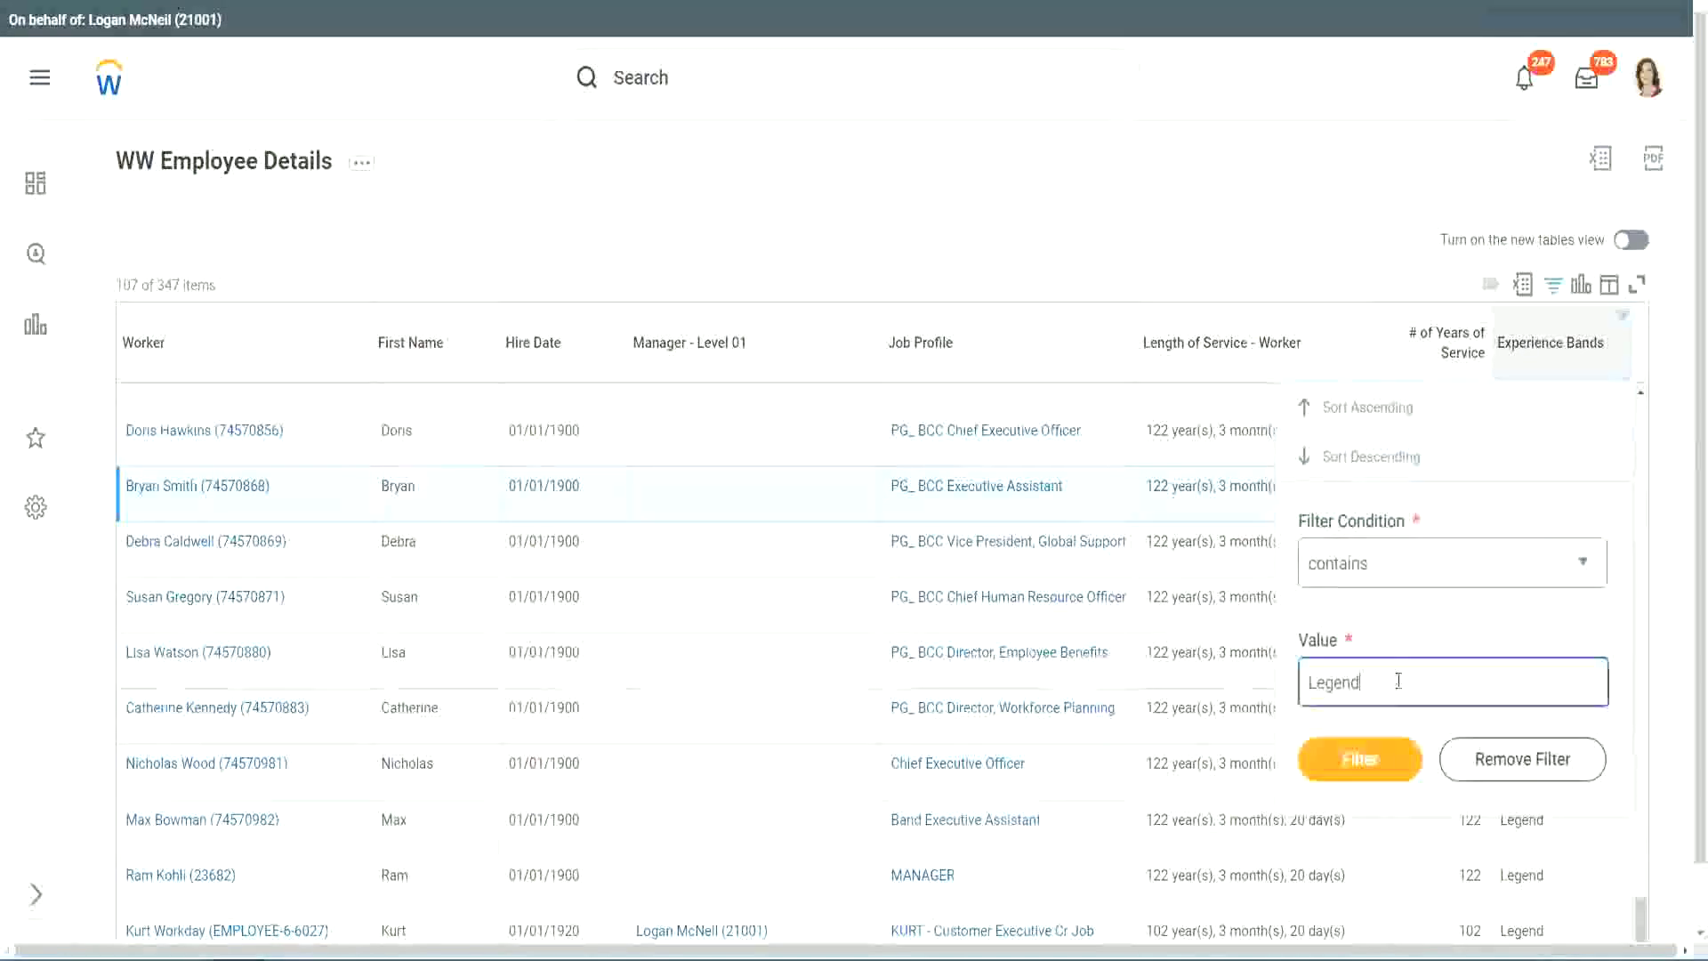
double_click(1339, 681)
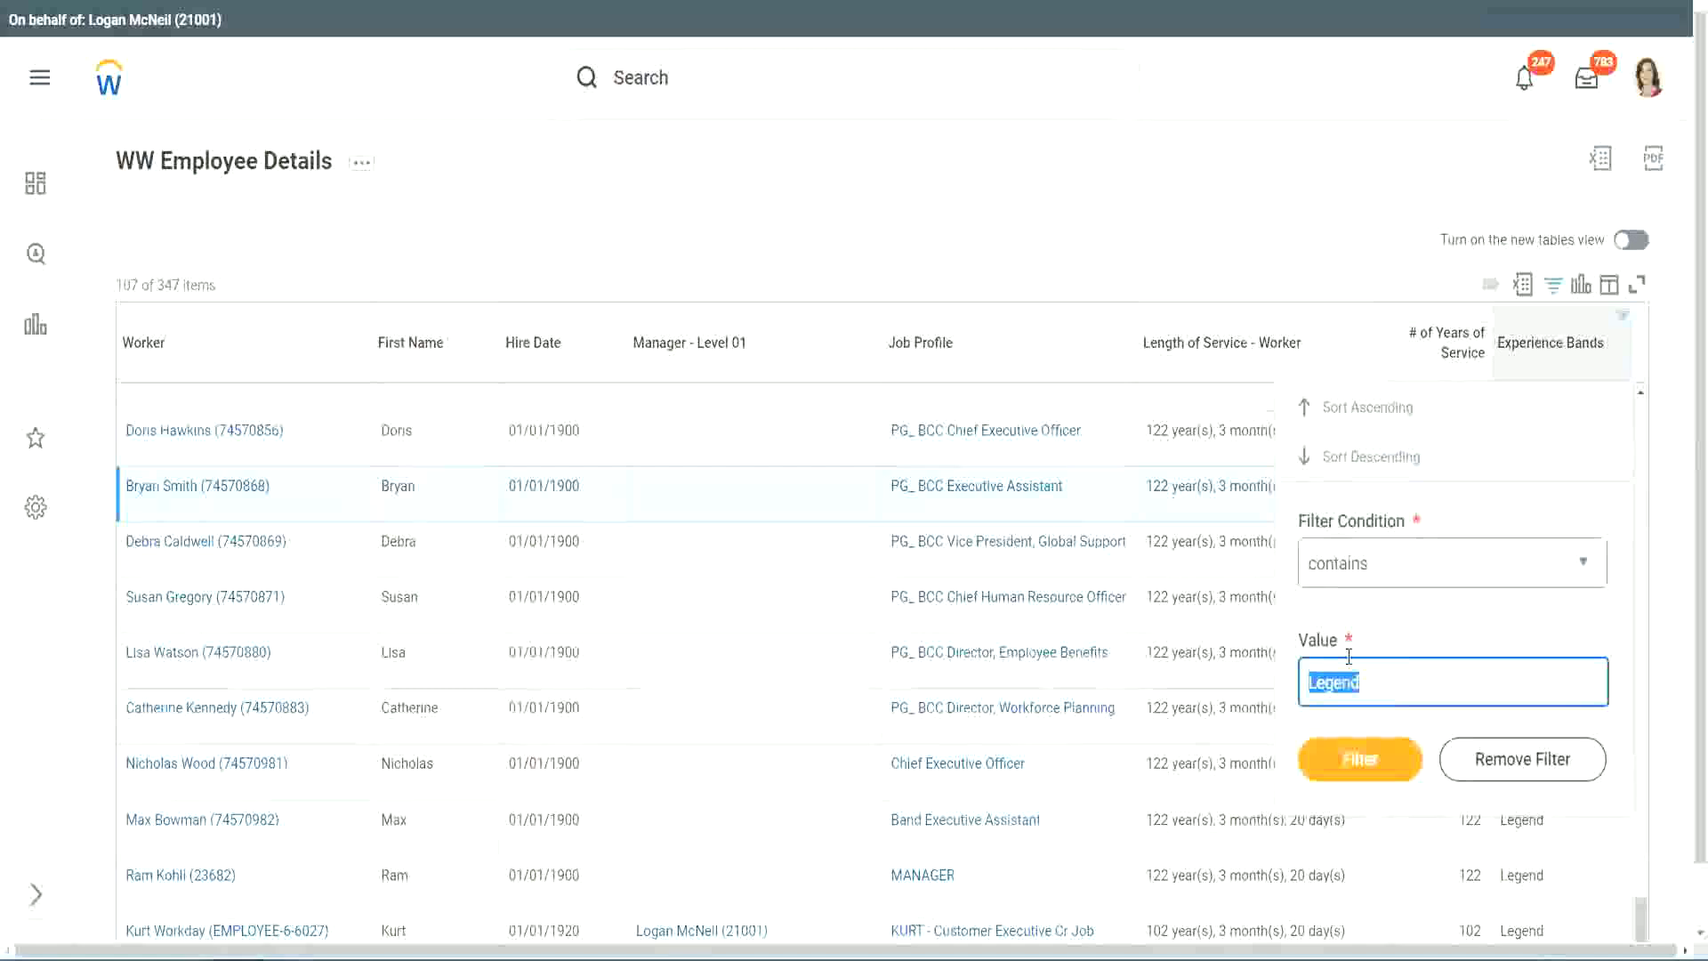
type("Ex")
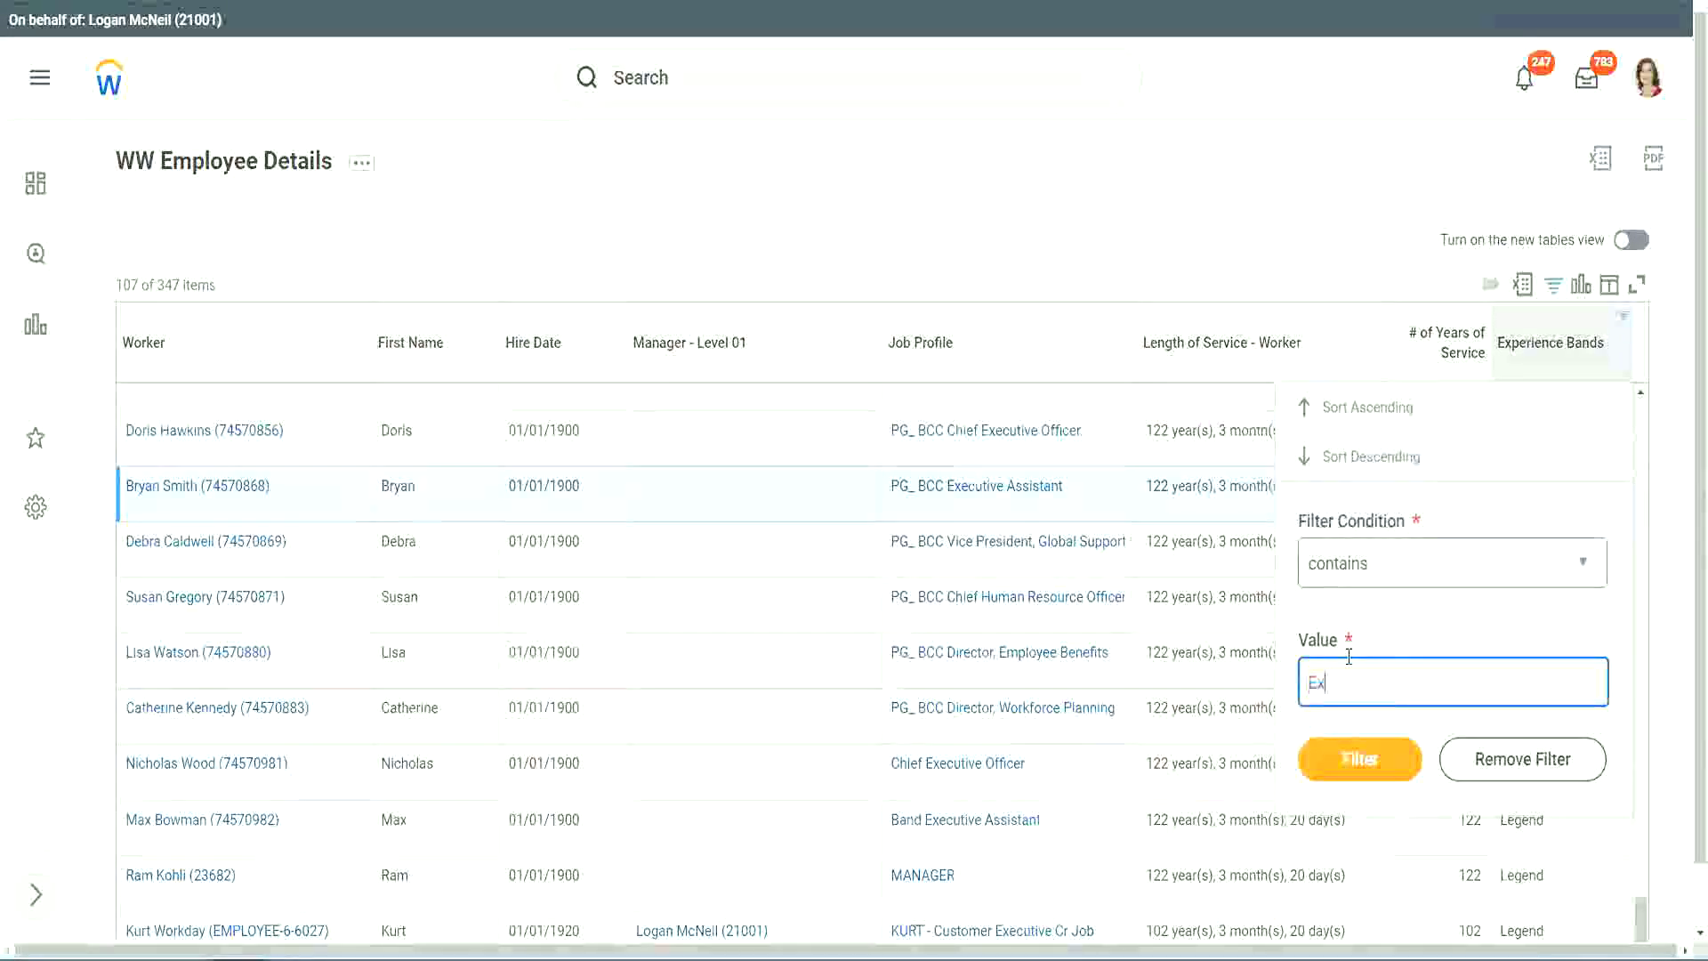
type("perienced")
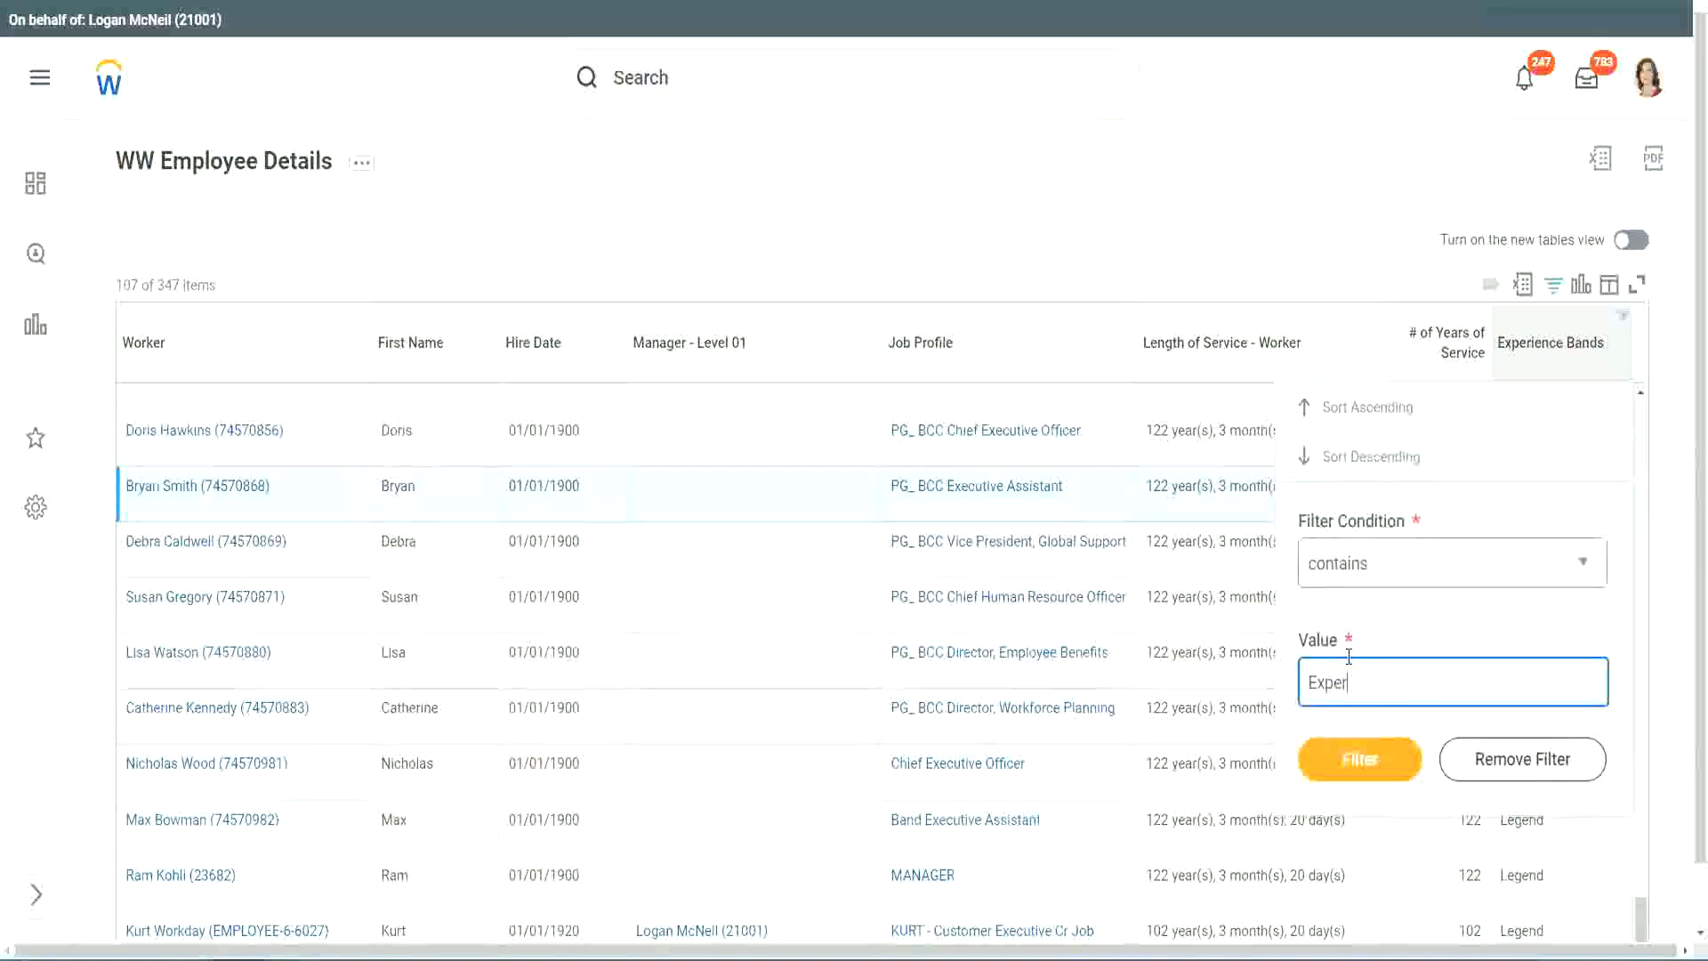
left_click(1358, 766)
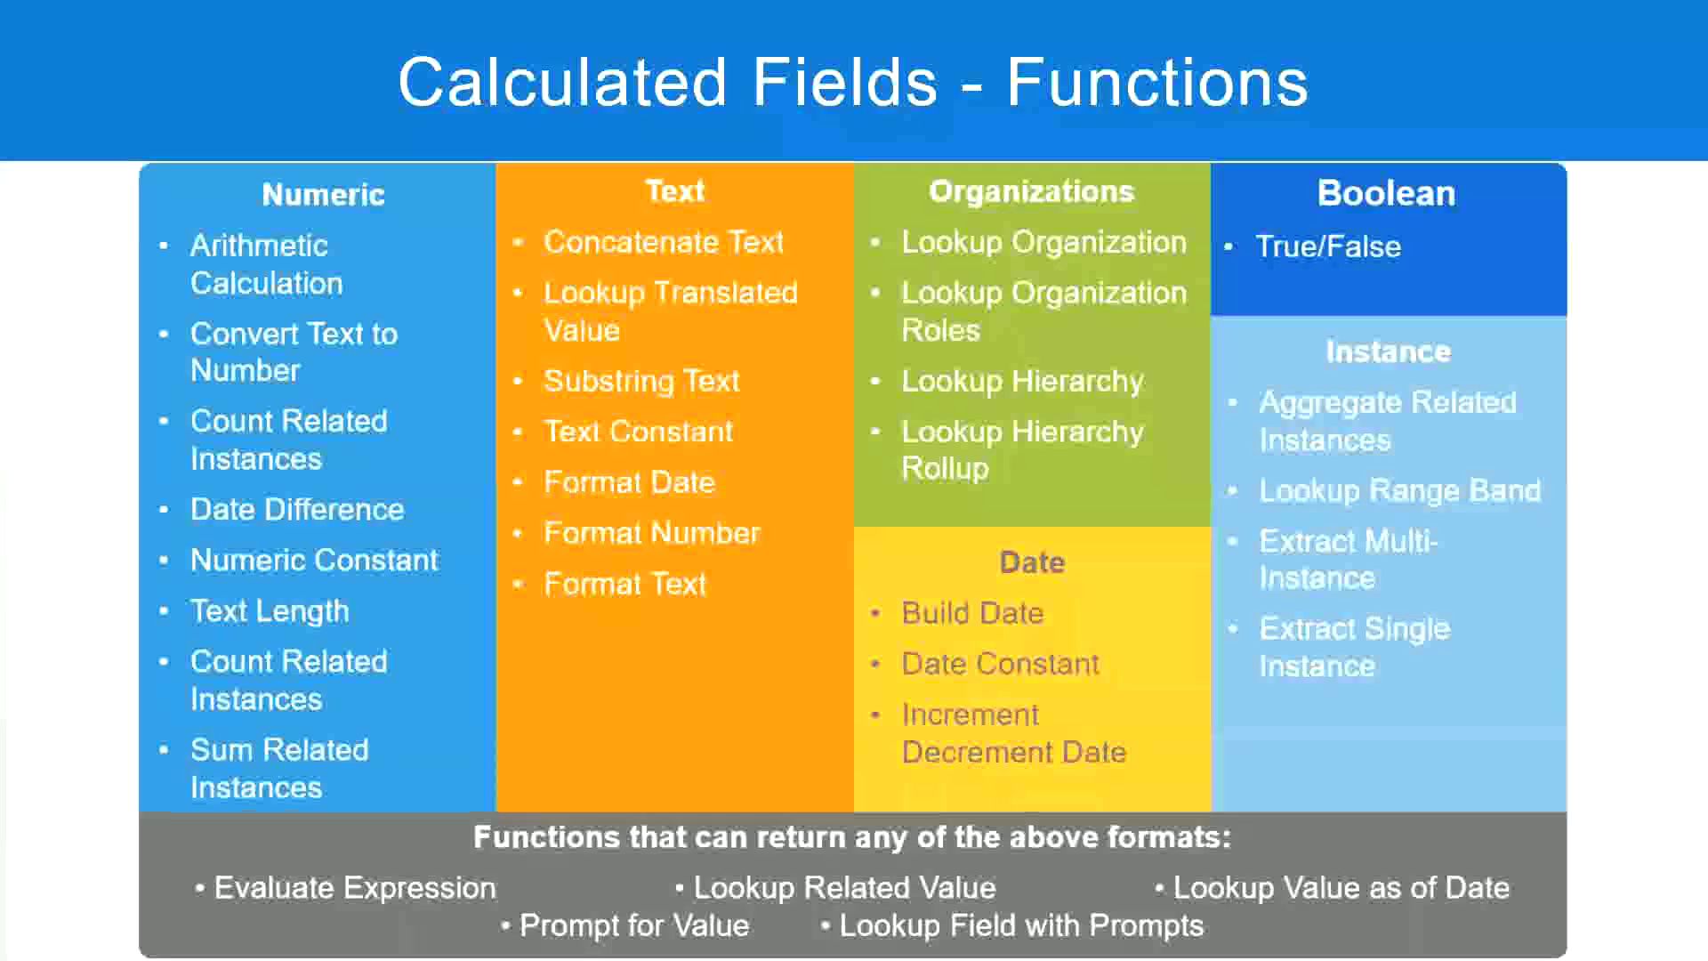
Switch to the Notepad++ notes and check the year range defined for the Experienced band.
key("alt+Tab")
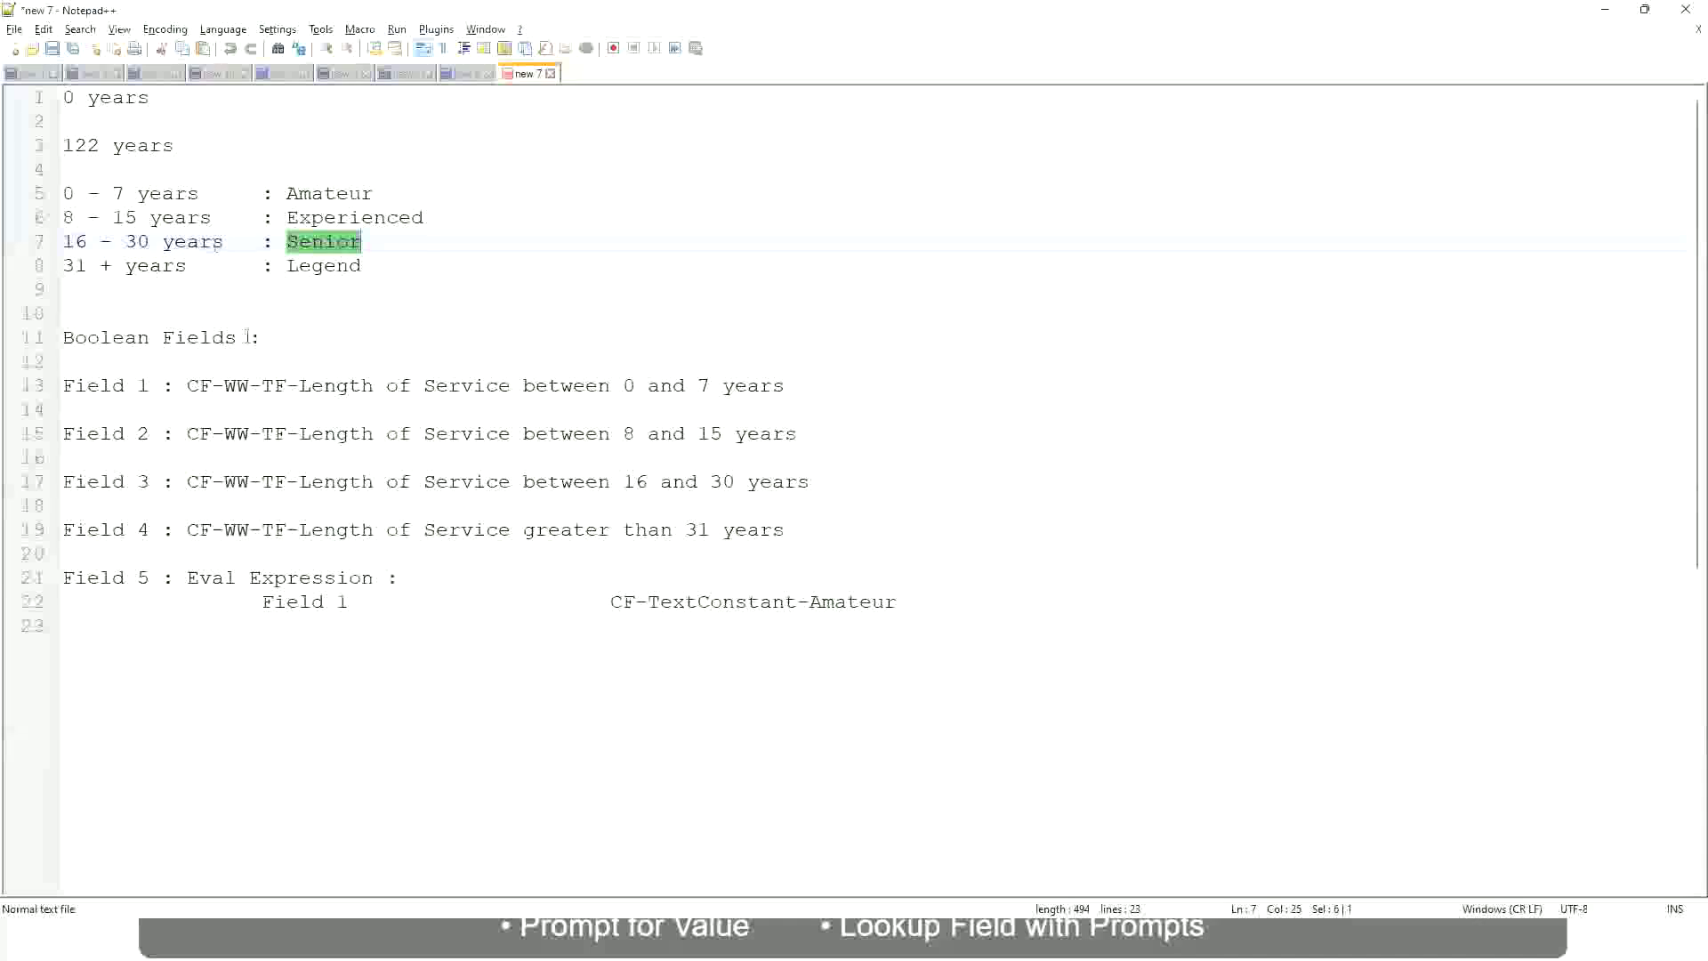
left_click_drag(77, 219, 136, 219)
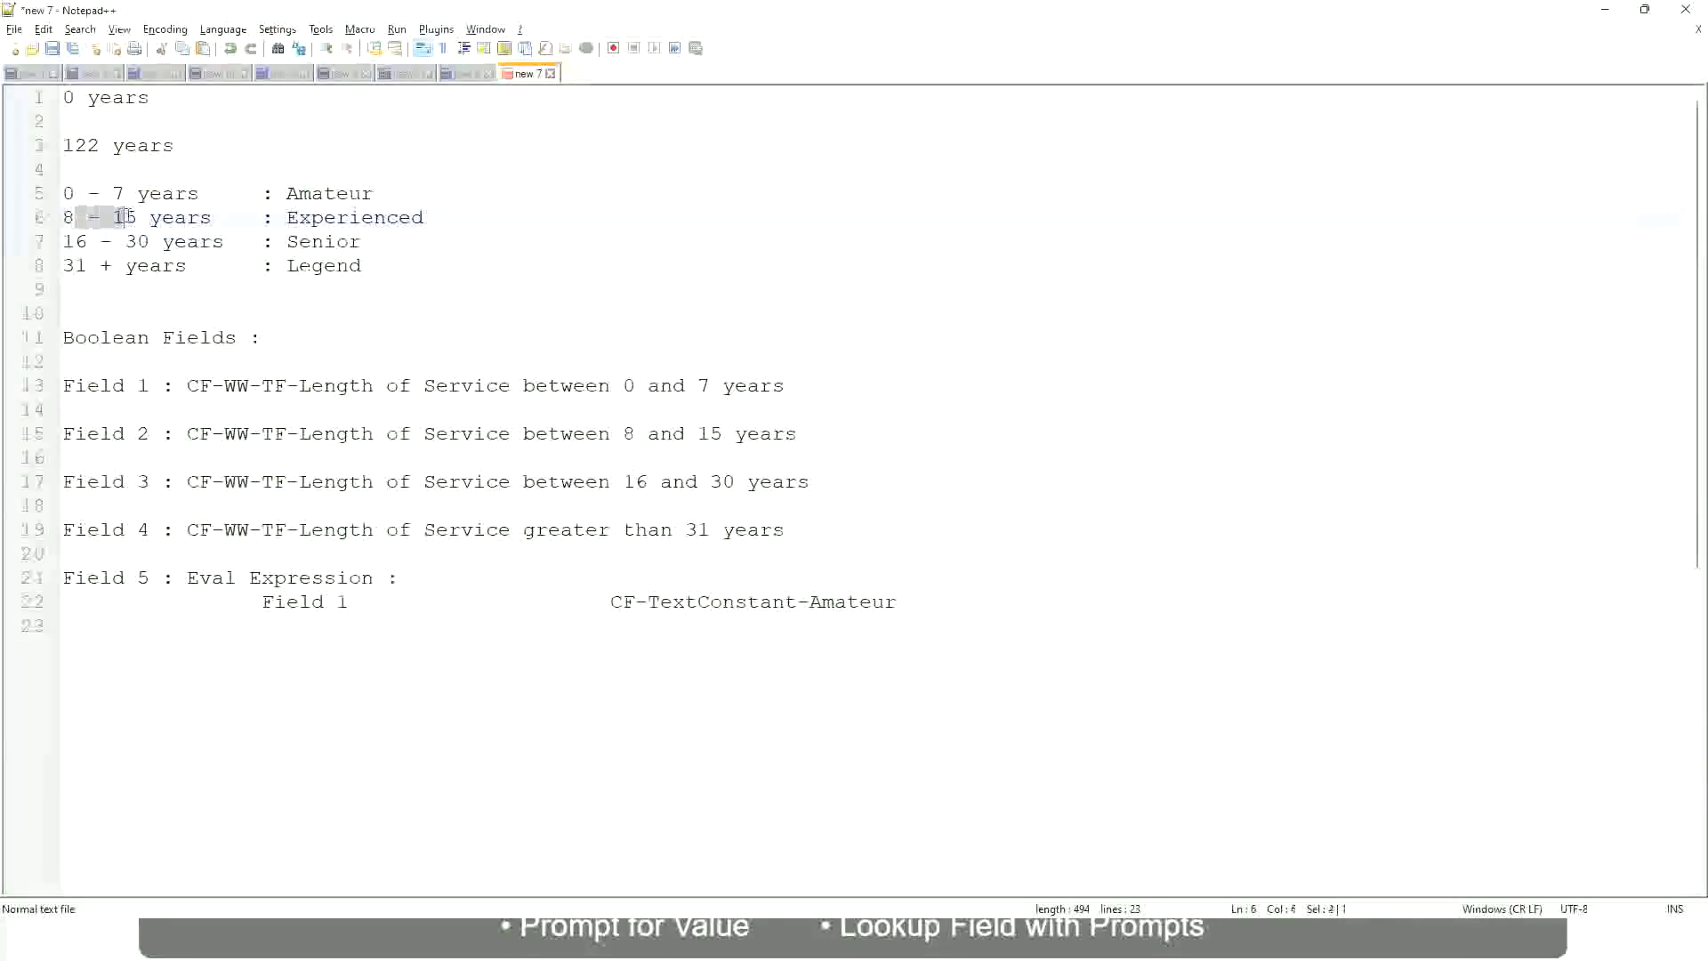
left_click(139, 219)
left_click(197, 219)
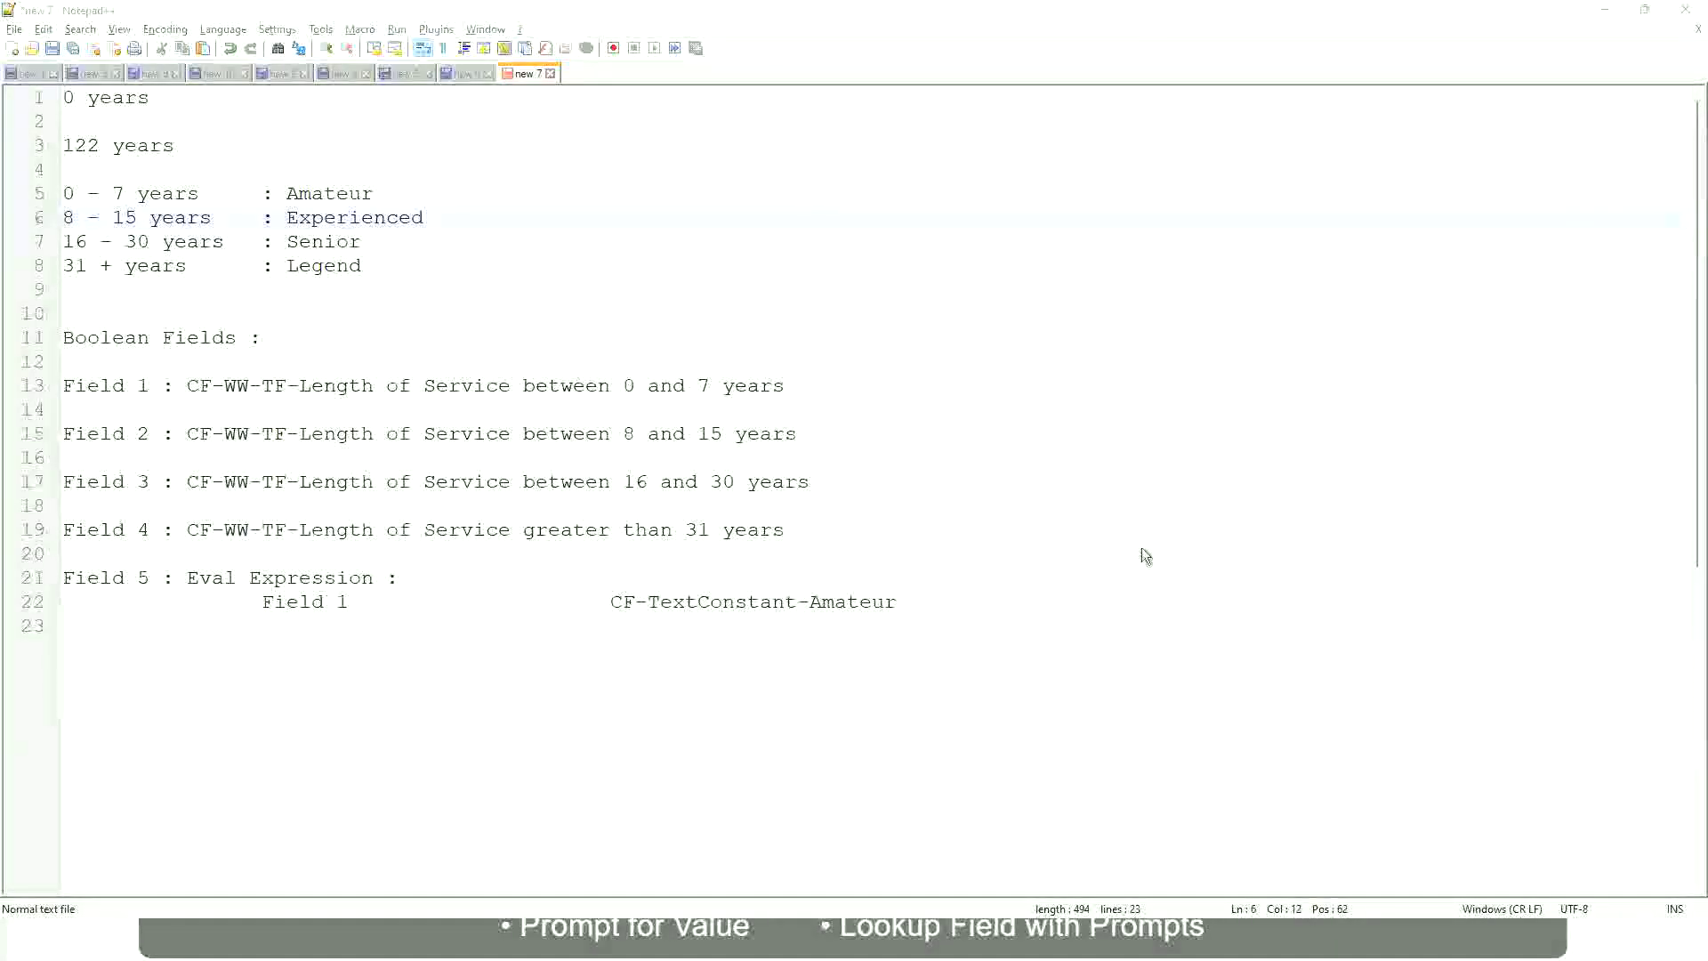
Return to the Workday report output and compare the Experienced workers' # of Years of Service with their band down the list.
key("alt+Tab")
scroll(1480, 659, "down", 4)
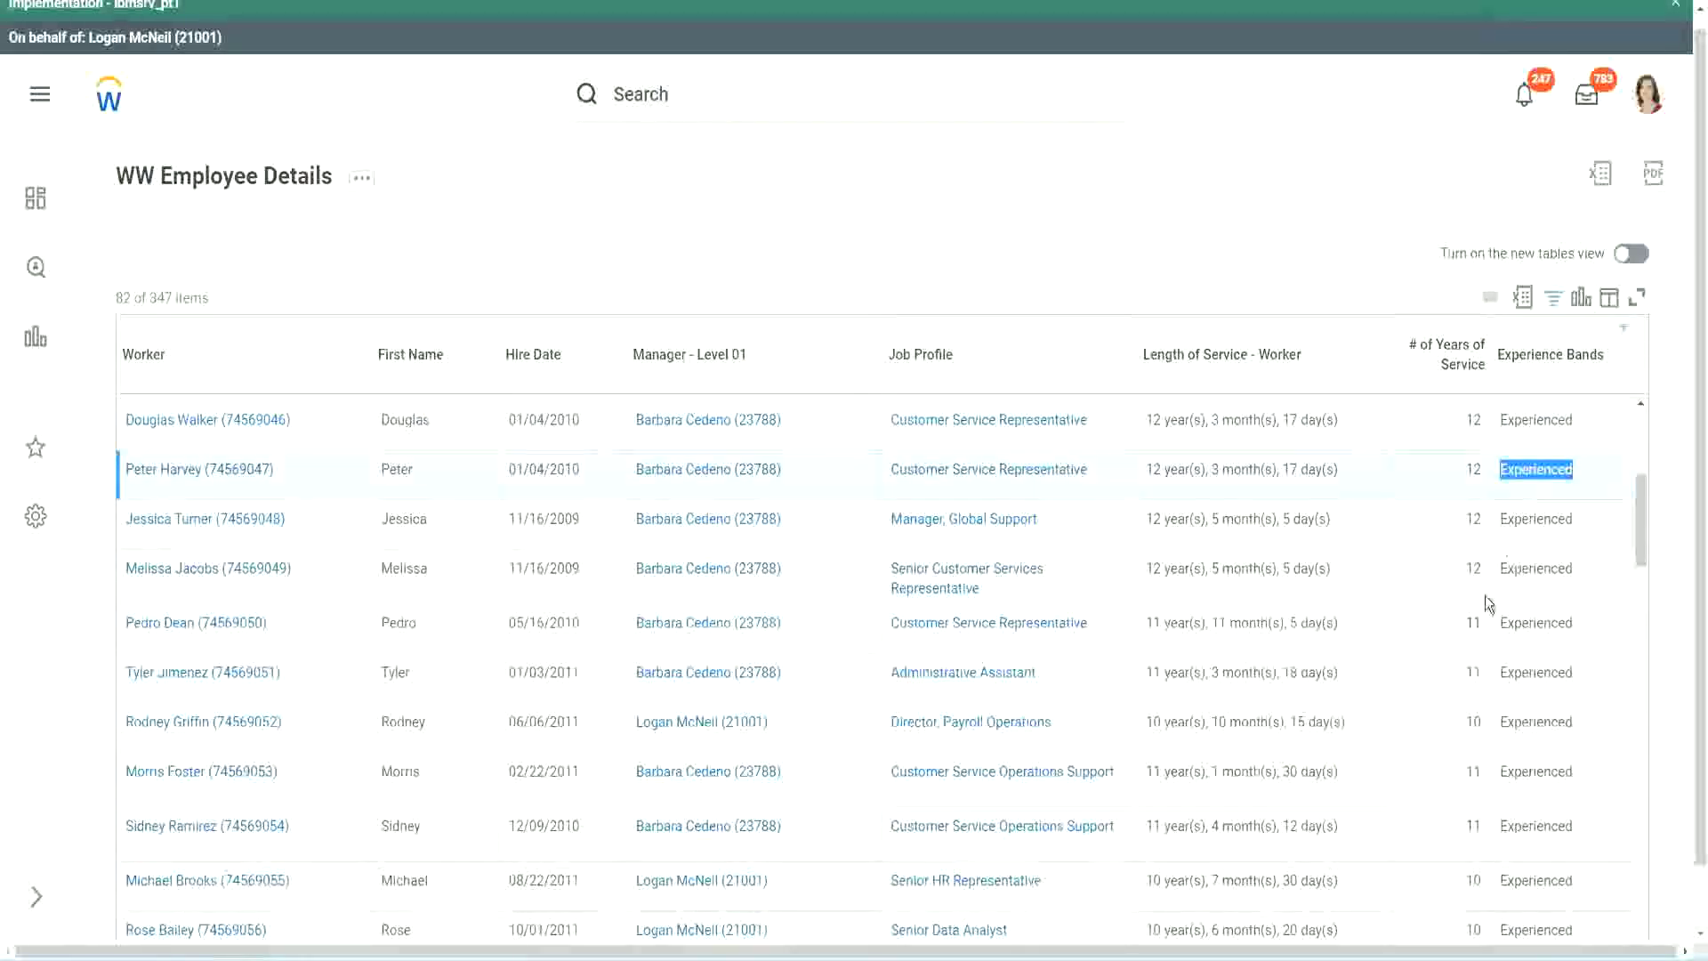
scroll(1477, 623, "down", 2)
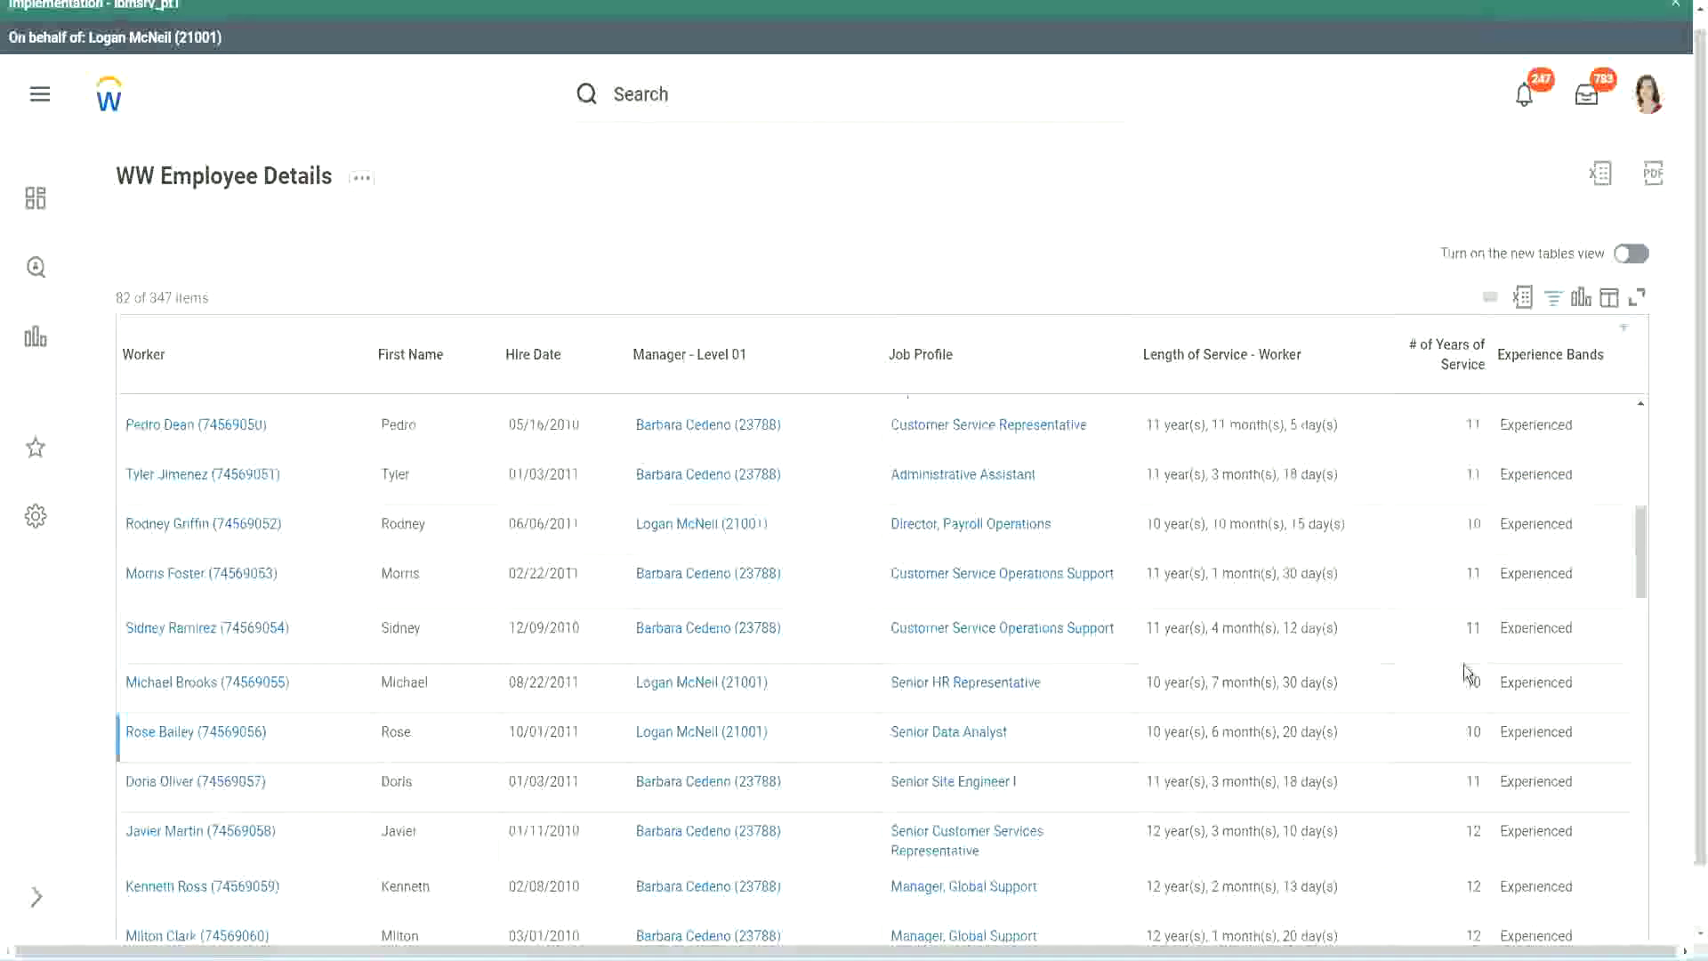
left_click(1473, 628)
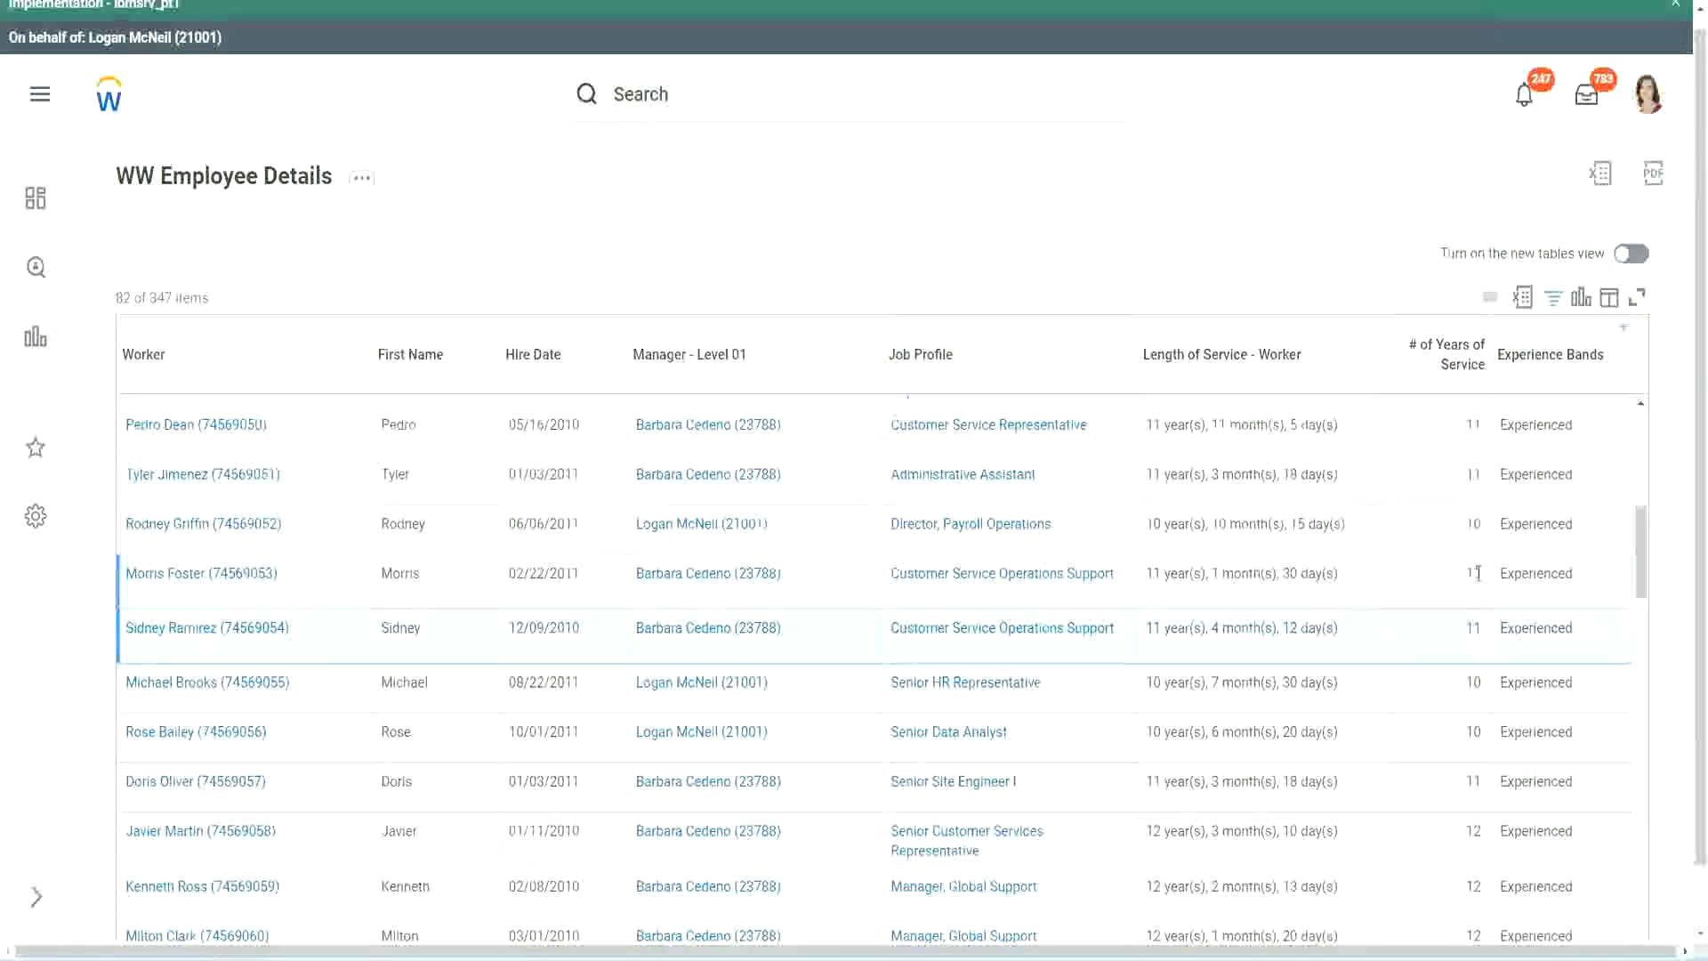
left_click(1556, 570)
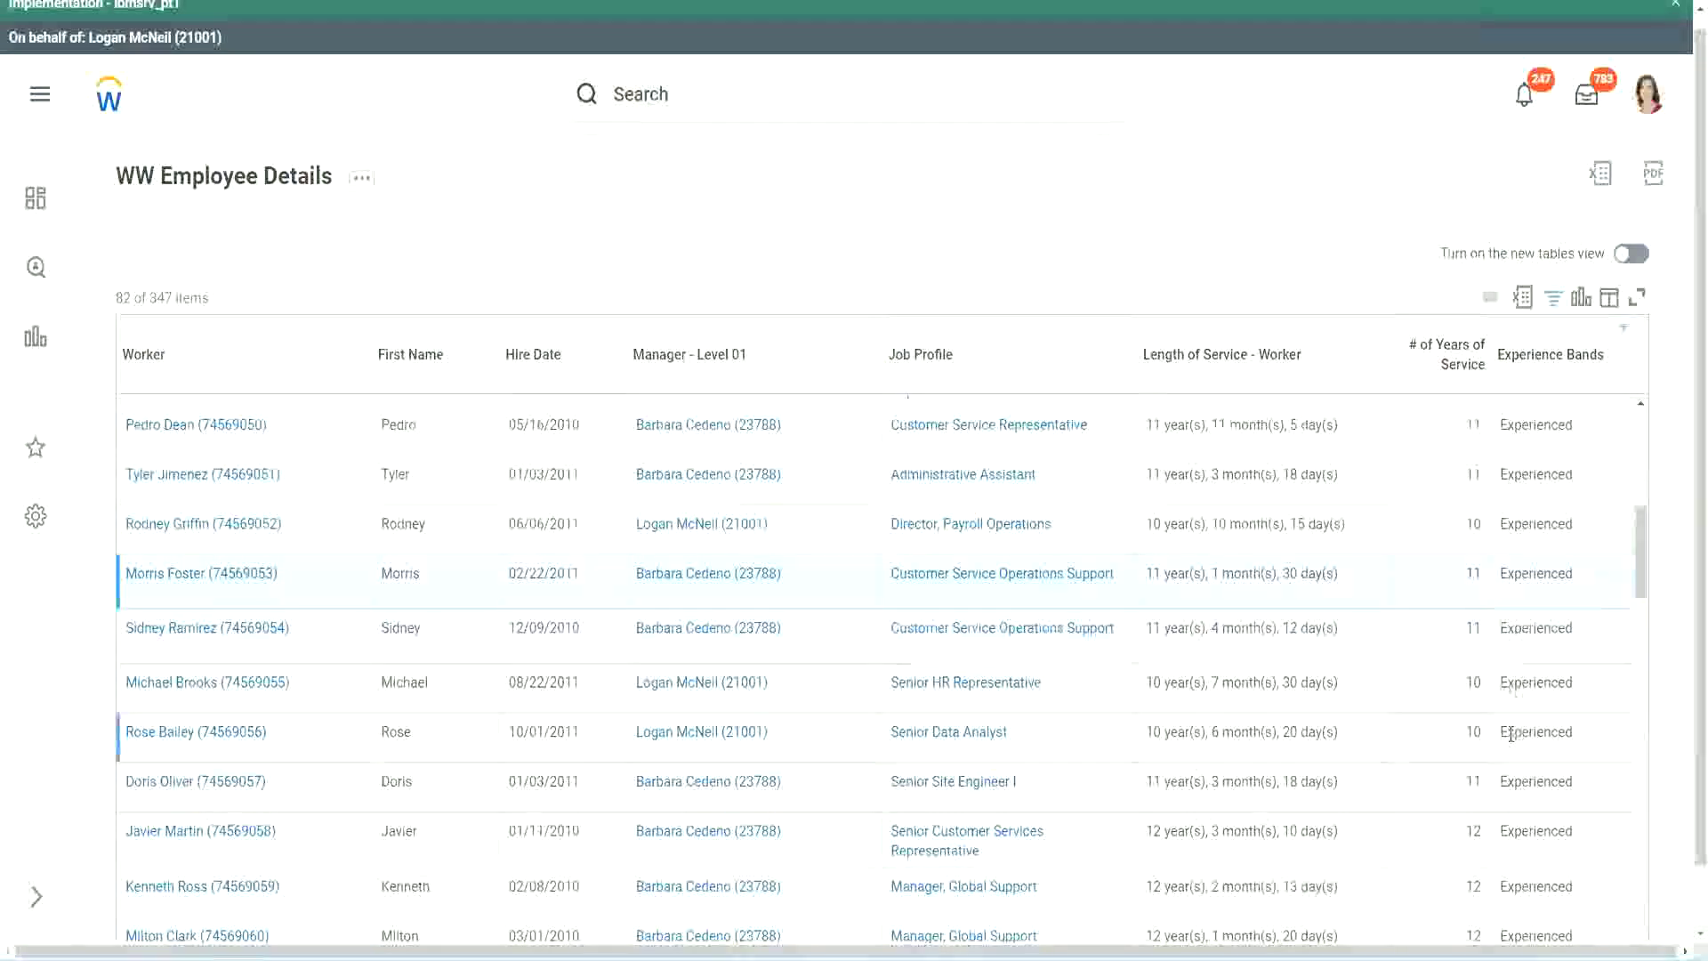
scroll(1510, 734, "down", 5)
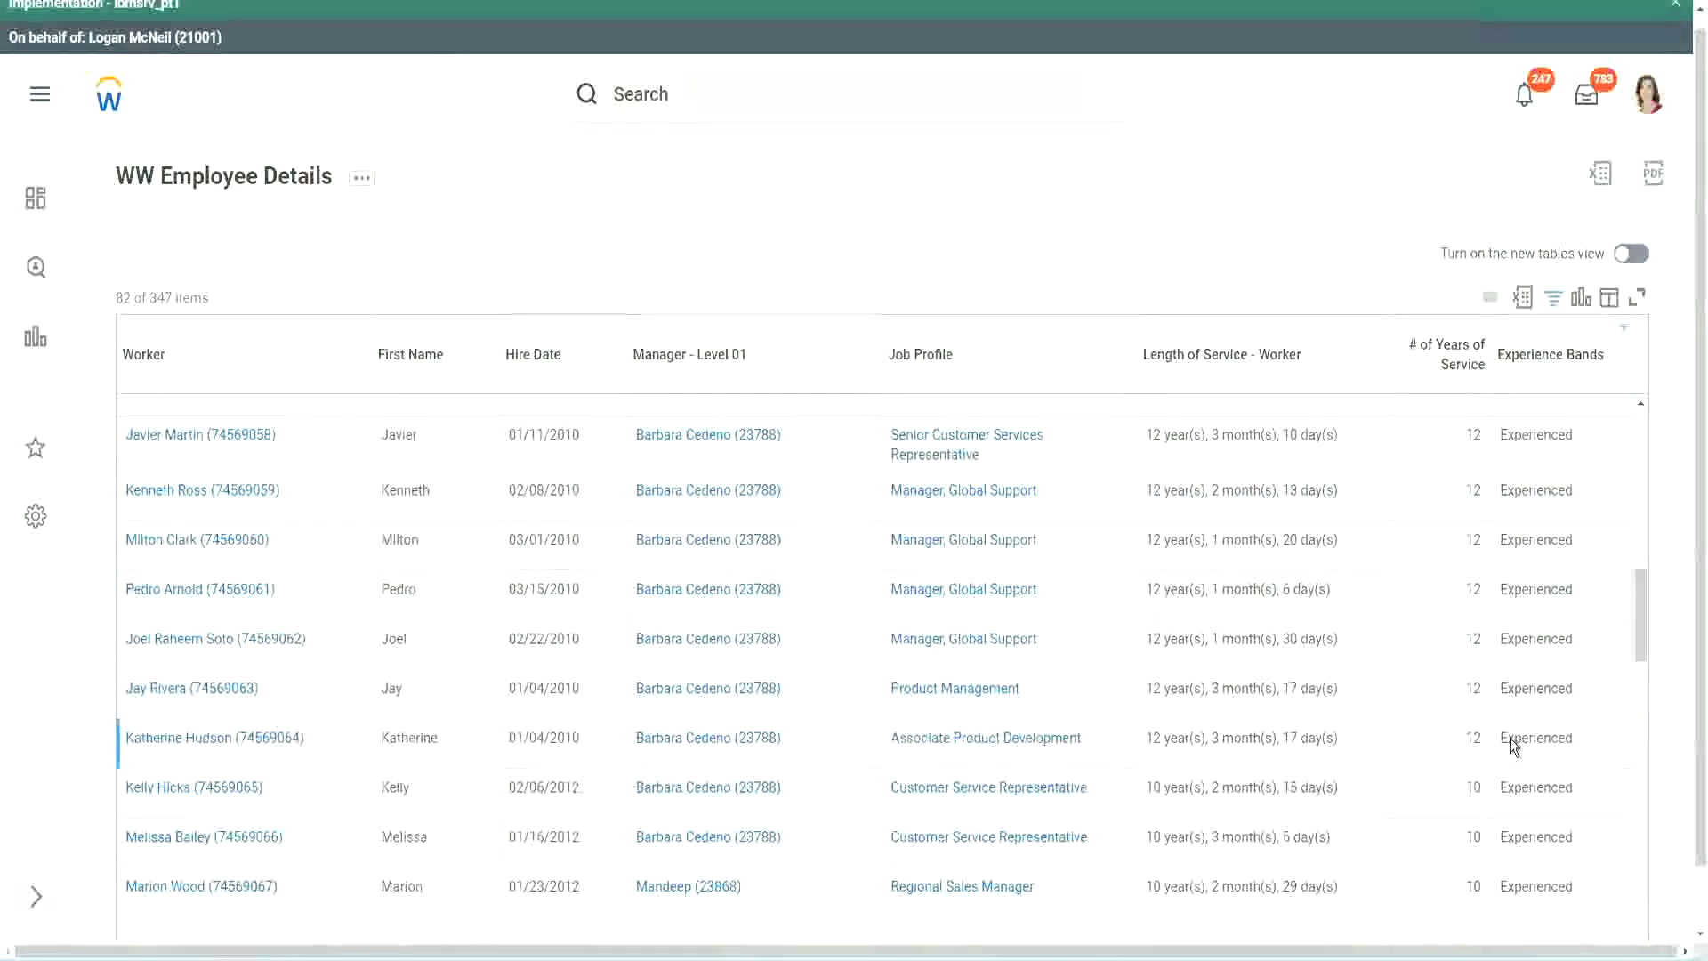